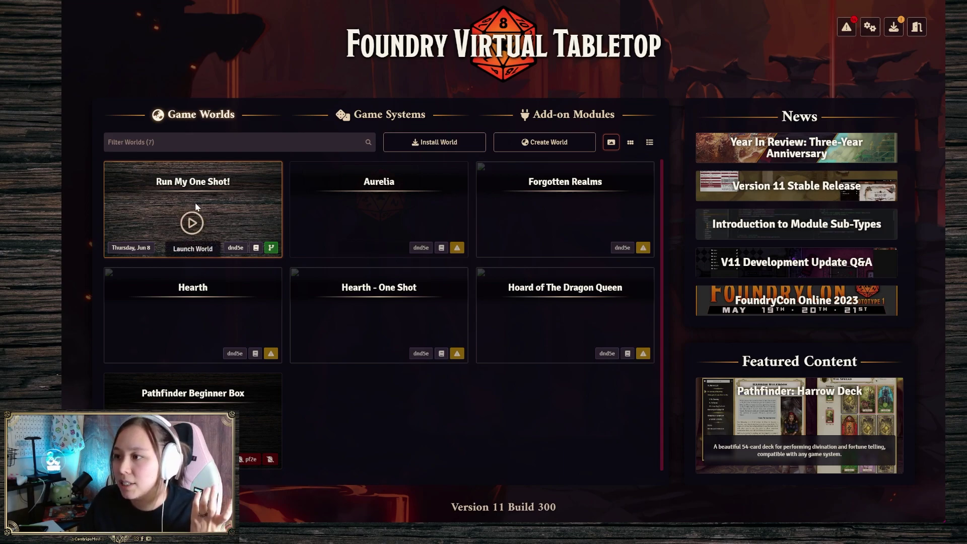
Step: Launch the Run My One Shot! world and dismiss the Monk's Active Tile Triggers error notification
{"action": "left_click", "coordinate": [201, 226]}
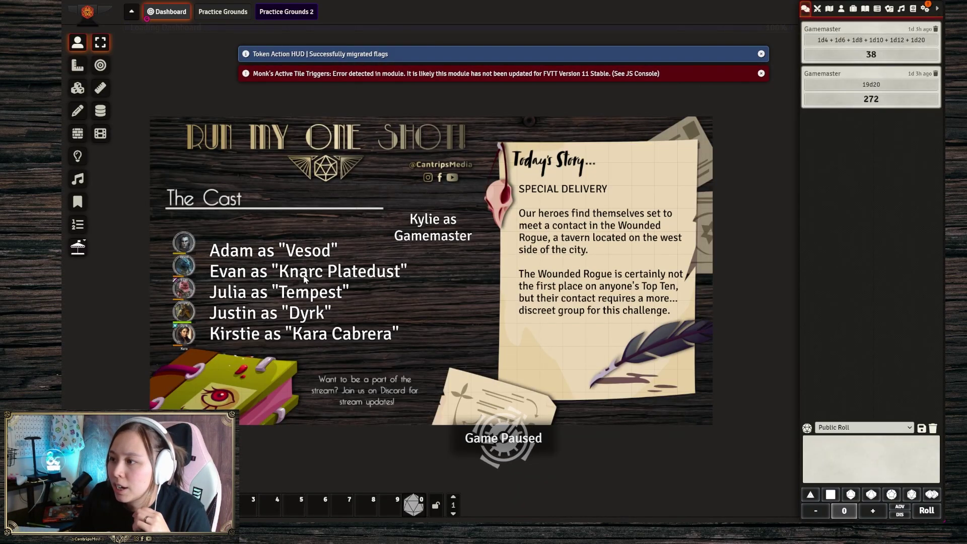
{"action": "left_click_drag", "start_coordinate": [182, 295], "coordinate": [216, 373]}
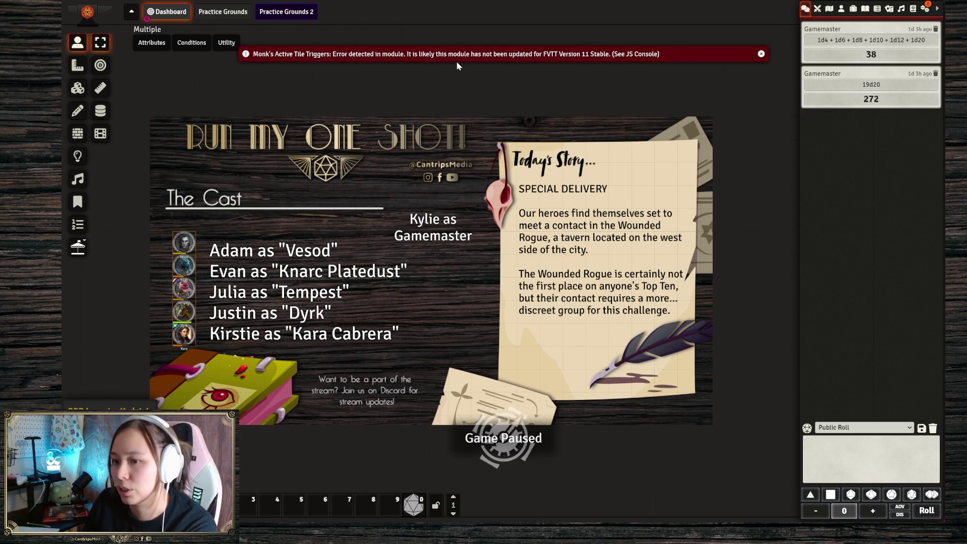
{"action": "left_click", "coordinate": [762, 54]}
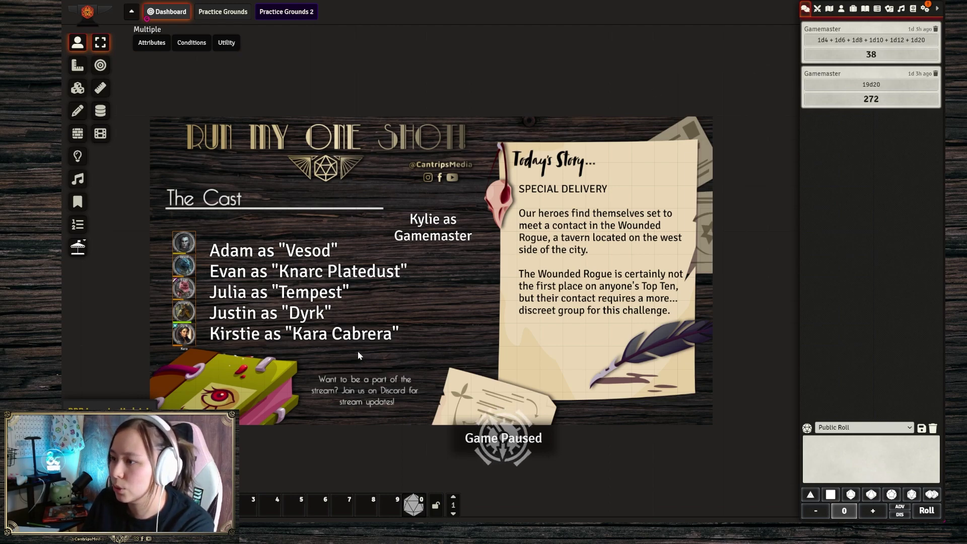
Step: Test the stairs teleport by moving Kara Cabrera's token from Practice Grounds to Practice Grounds 2 and back
{"action": "left_click", "coordinate": [219, 13]}
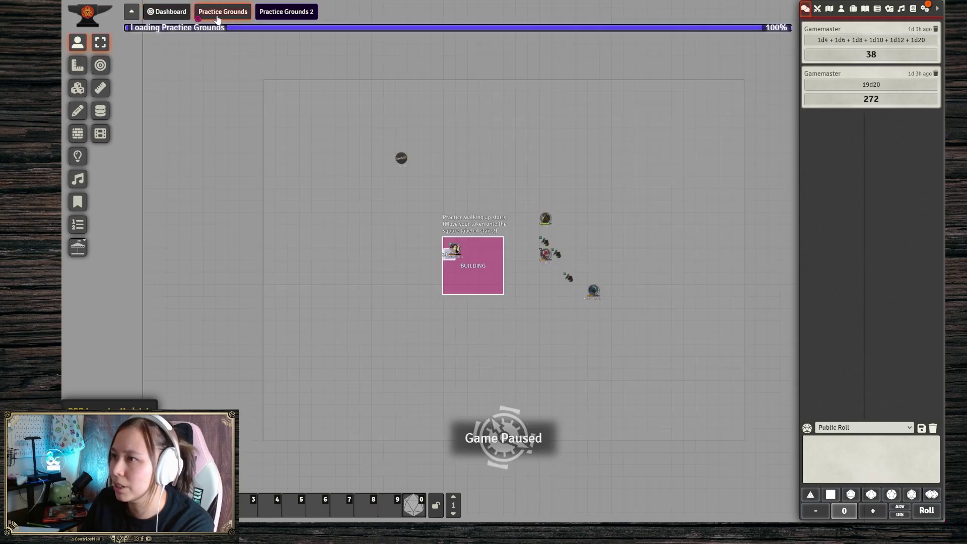
{"action": "scroll", "coordinate": [481, 282], "scroll_direction": "up", "scroll_amount": 4}
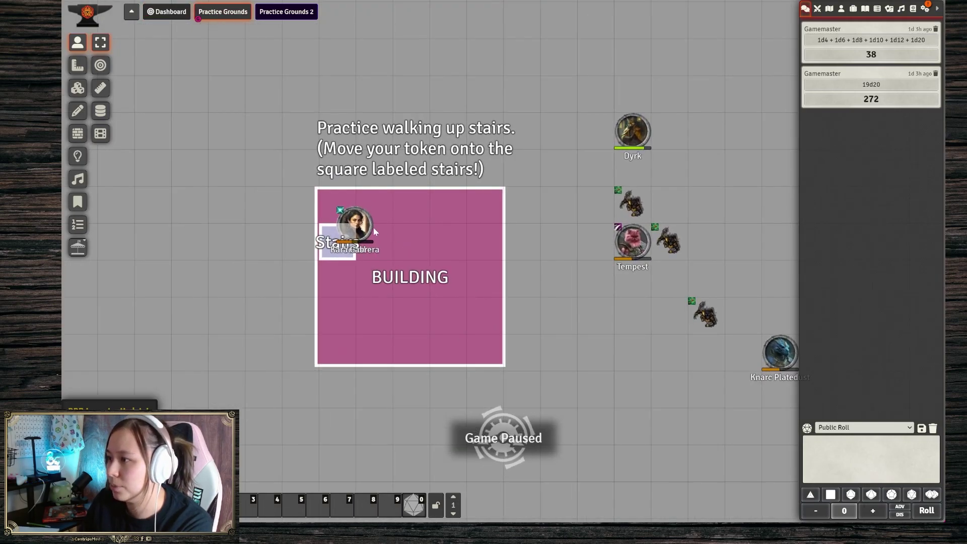
{"action": "left_click", "coordinate": [375, 230]}
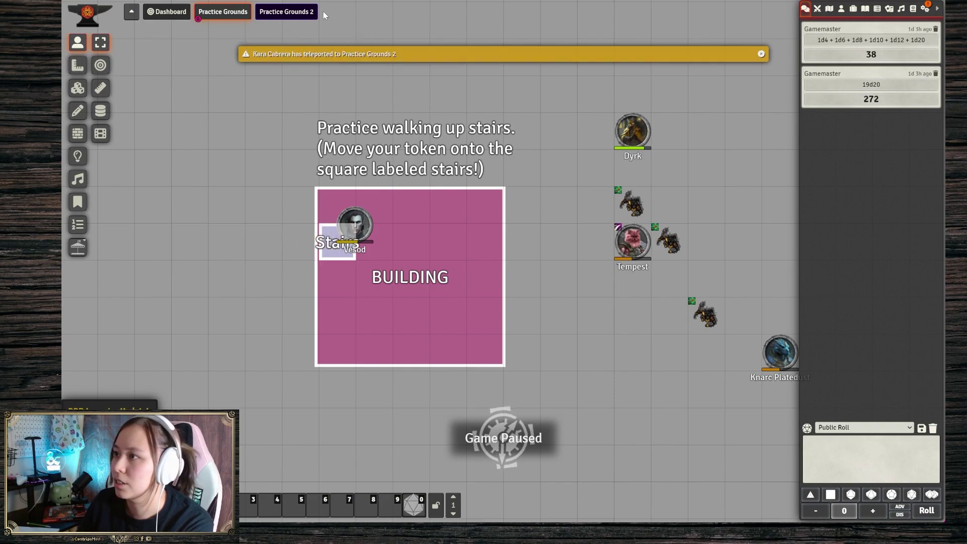
{"action": "left_click", "coordinate": [310, 11]}
{"action": "scroll", "coordinate": [486, 272], "scroll_direction": "up", "scroll_amount": 5}
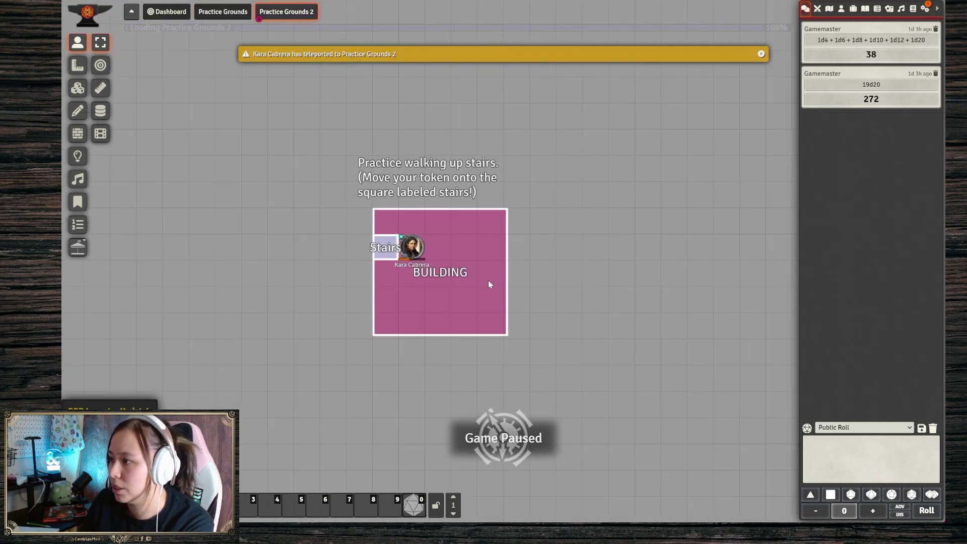
{"action": "left_click", "coordinate": [412, 250]}
{"action": "key", "text": "Left"}
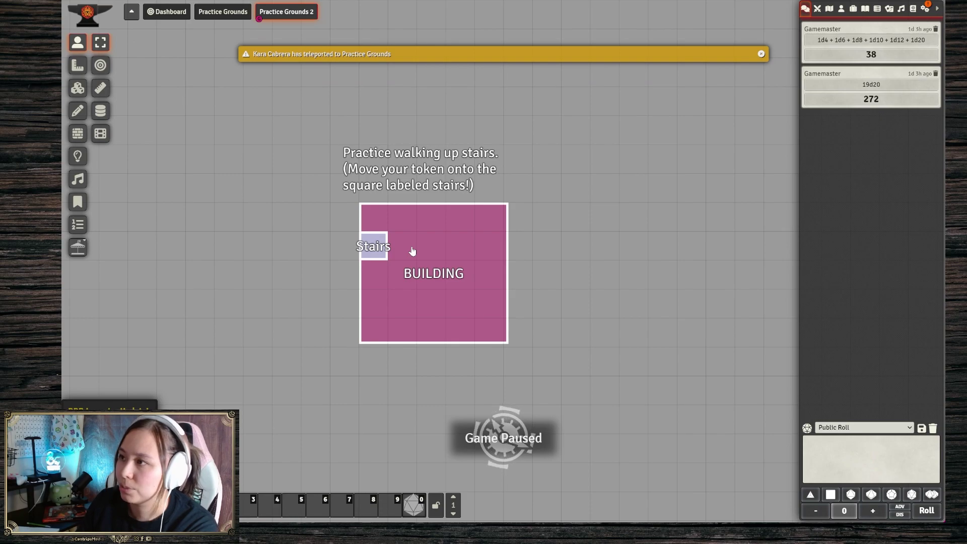
Step: Return to the Dashboard scene, delete all the character tokens beside the cast list and switch to the drawing tools
{"action": "left_click", "coordinate": [176, 17]}
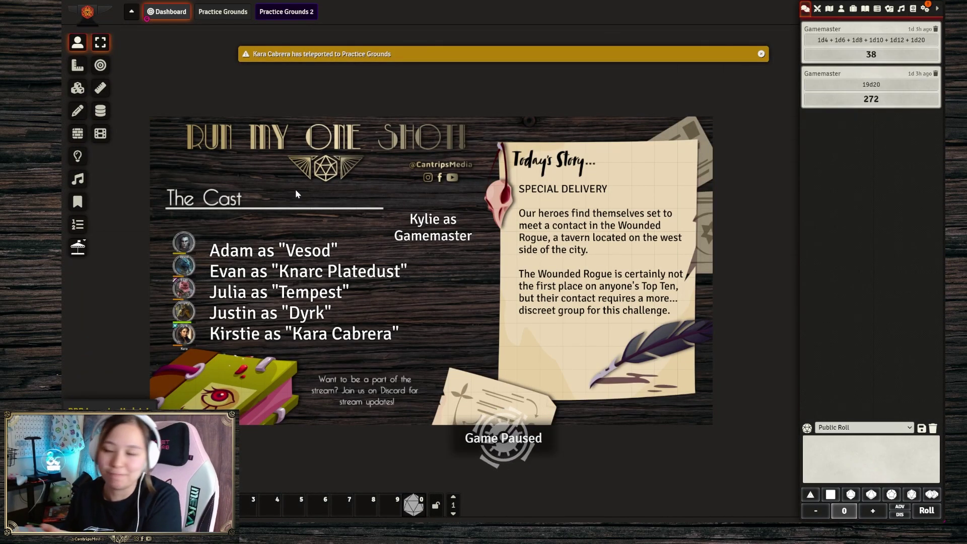
{"action": "left_click_drag", "start_coordinate": [161, 208], "coordinate": [204, 350]}
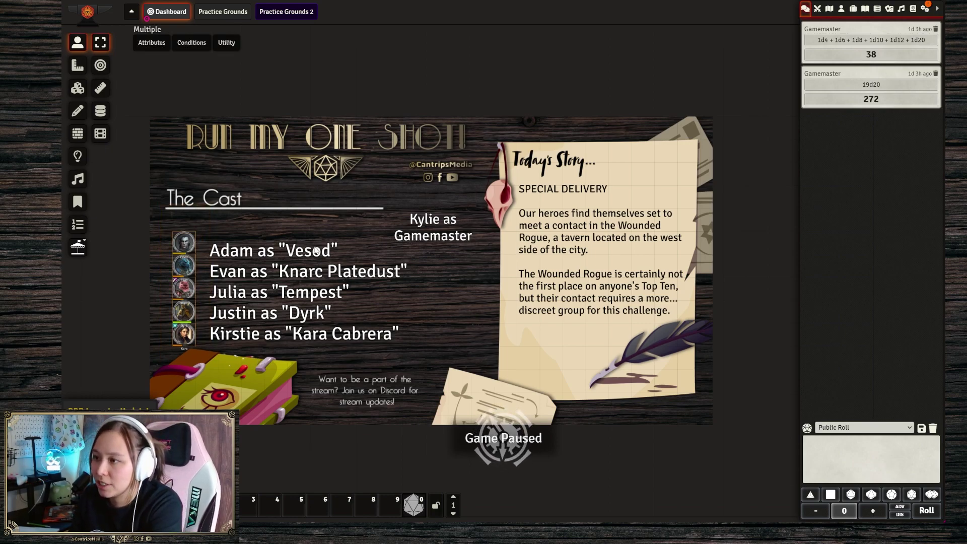
{"action": "key", "text": "Delete"}
{"action": "left_click", "coordinate": [78, 111]}
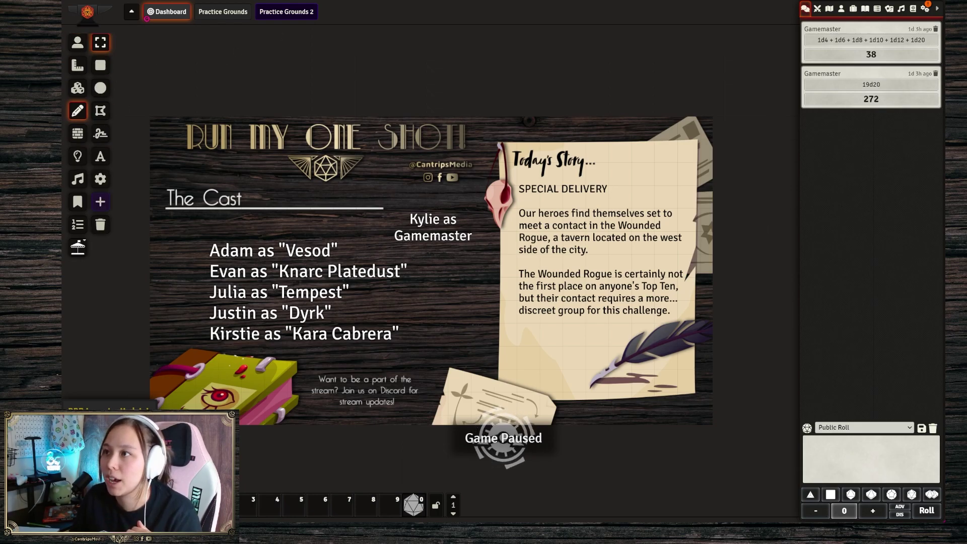
Step: Look up the active characters on the D&D Beyond campaign page in a new browser tab, and return to the Dashboard scene
{"action": "key", "text": "ctrl+t"}
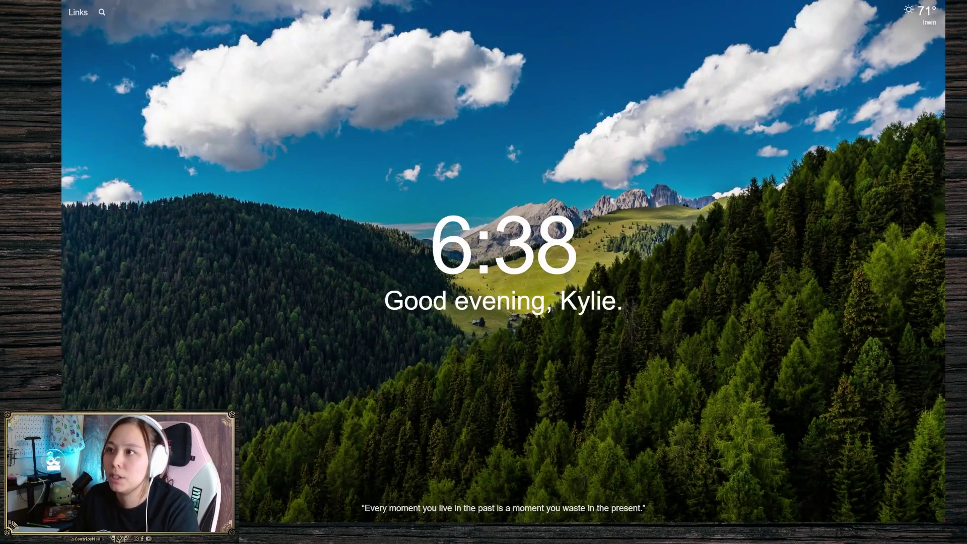
{"action": "key", "text": "ctrl+l"}
{"action": "type", "text": "d&d"}
{"action": "key", "text": "Return"}
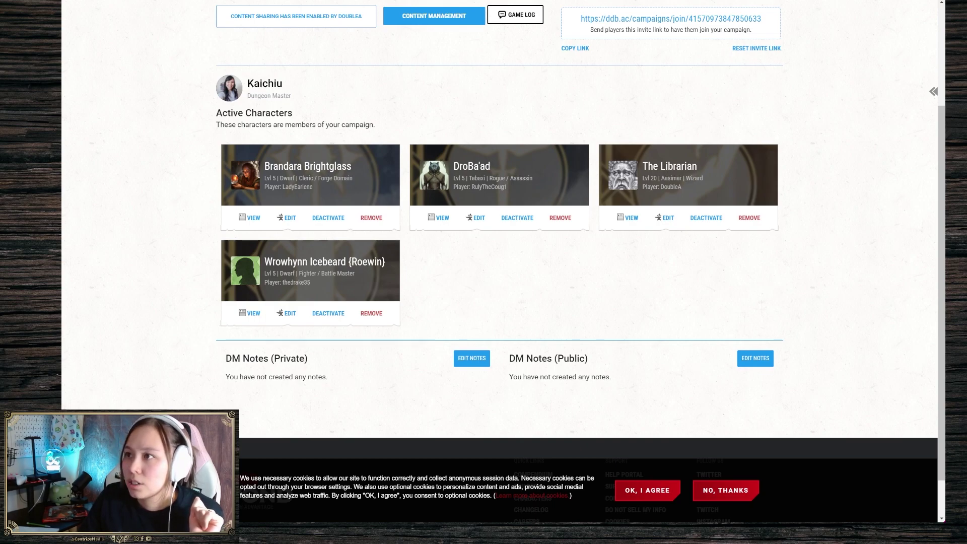
{"action": "key", "text": "ctrl+Tab"}
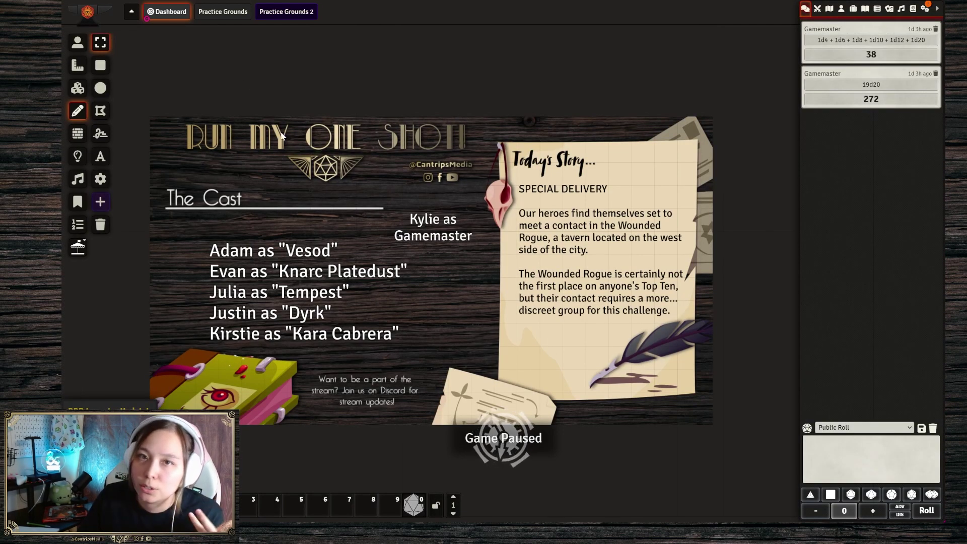
Step: Unpause the game and update the cast list text with the new players' names, leaving every quoted character name empty
{"action": "key", "text": "space"}
{"action": "left_click", "coordinate": [330, 269]}
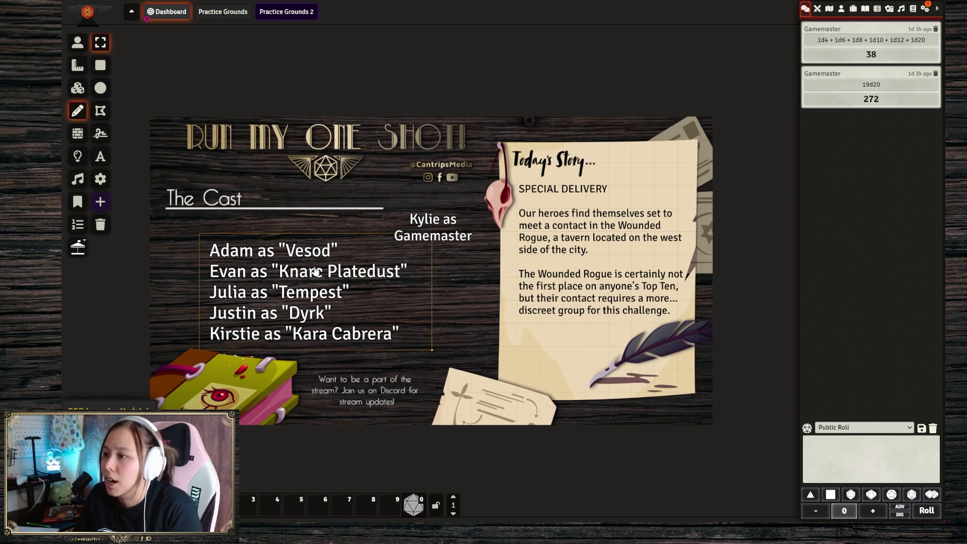
{"action": "double_click", "coordinate": [285, 274]}
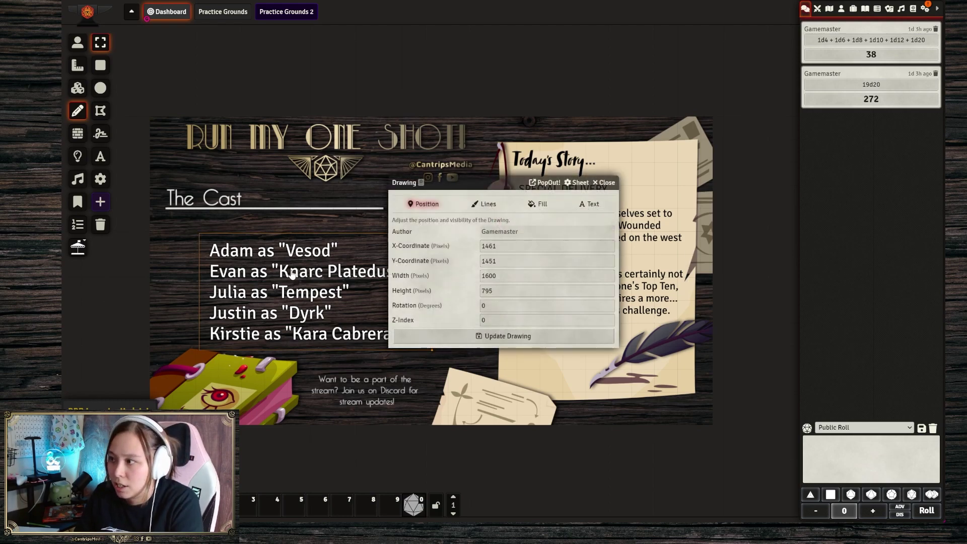
{"action": "left_click", "coordinate": [590, 204]}
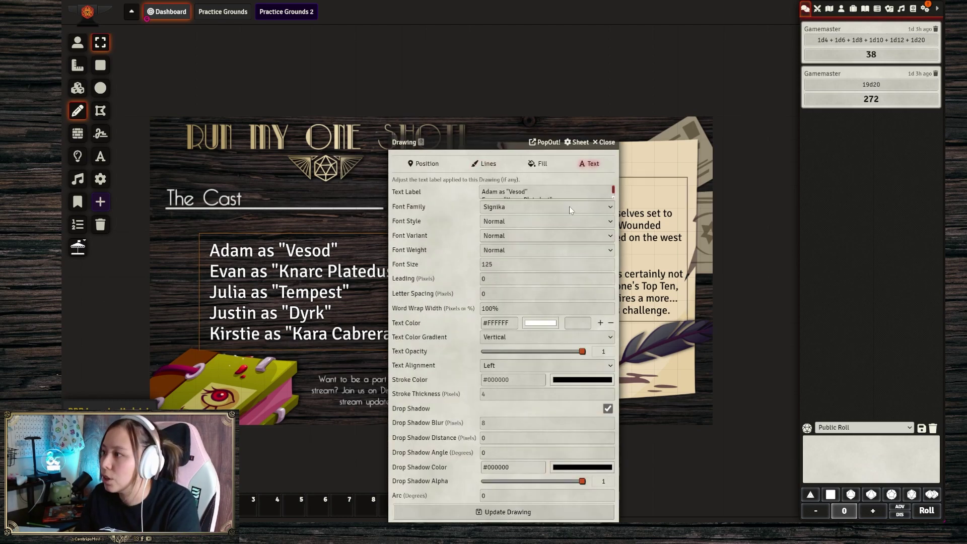
{"action": "left_click_drag", "start_coordinate": [611, 193], "coordinate": [600, 260]}
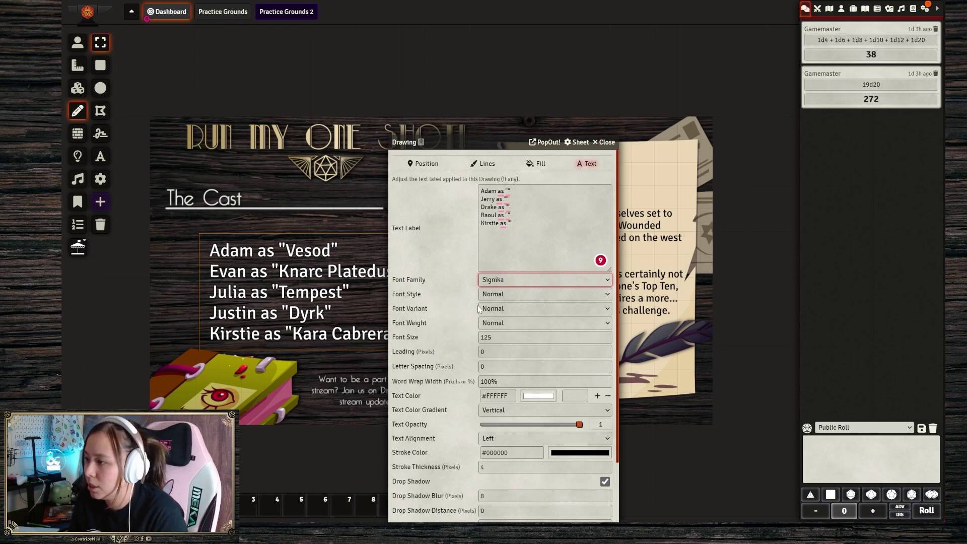
{"action": "scroll", "coordinate": [483, 309], "scroll_direction": "down", "scroll_amount": 3}
{"action": "left_click", "coordinate": [492, 515]}
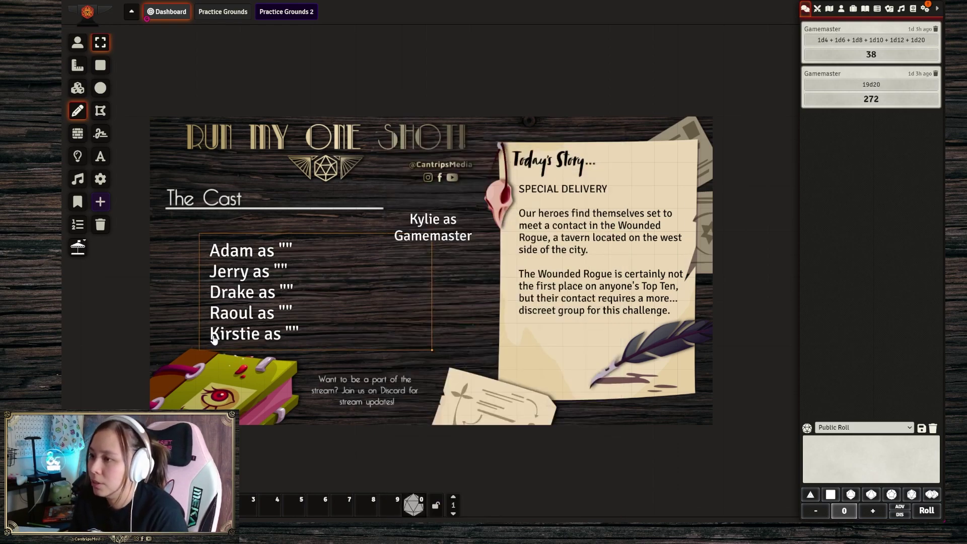
Step: Nudge the Gamemaster credit text slightly up and to the left
{"action": "left_click", "coordinate": [446, 222]}
{"action": "mouse_move", "coordinate": [447, 224]}
{"action": "left_mouse_down"}
{"action": "mouse_move", "coordinate": [424, 231]}
{"action": "mouse_move", "coordinate": [442, 222]}
{"action": "left_mouse_up"}
Step: Replace the Today's Story text with the title PRESTO CHANGE-O and the paragraph about the Feats of Valor Festival in Alfaire
{"action": "left_click", "coordinate": [568, 185]}
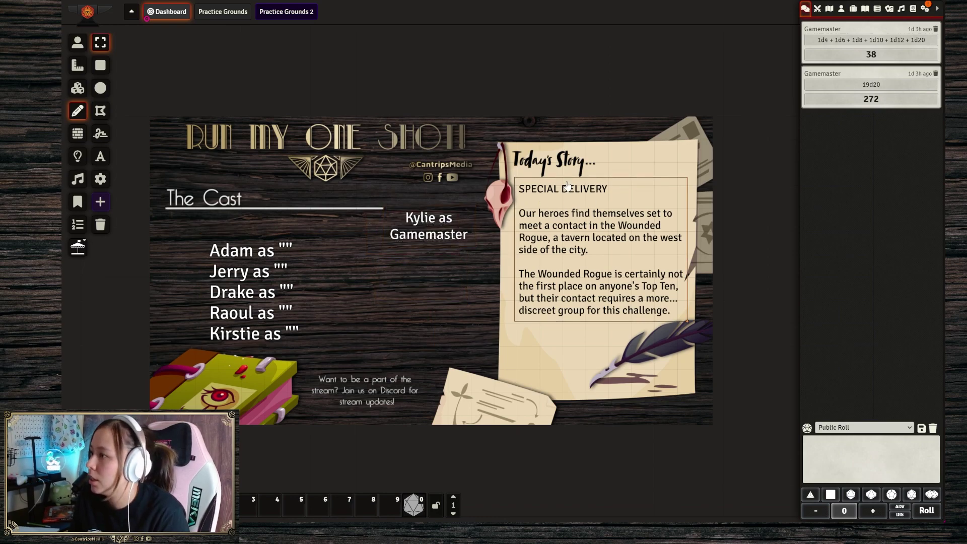
{"action": "double_click", "coordinate": [568, 186]}
{"action": "left_click", "coordinate": [588, 201]}
{"action": "triple_click", "coordinate": [537, 191]}
{"action": "type", "text": "P"}
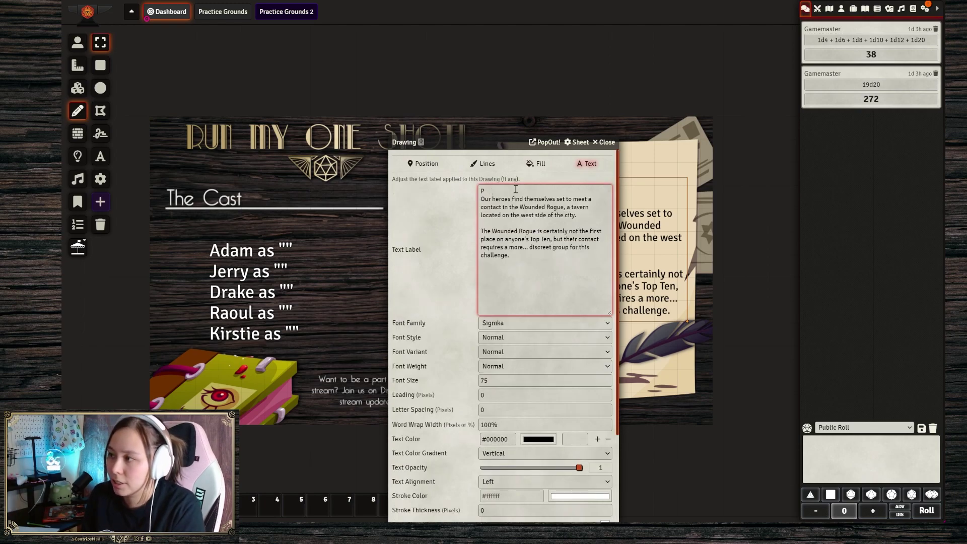
{"action": "type", "text": "reSTO CHANG"}
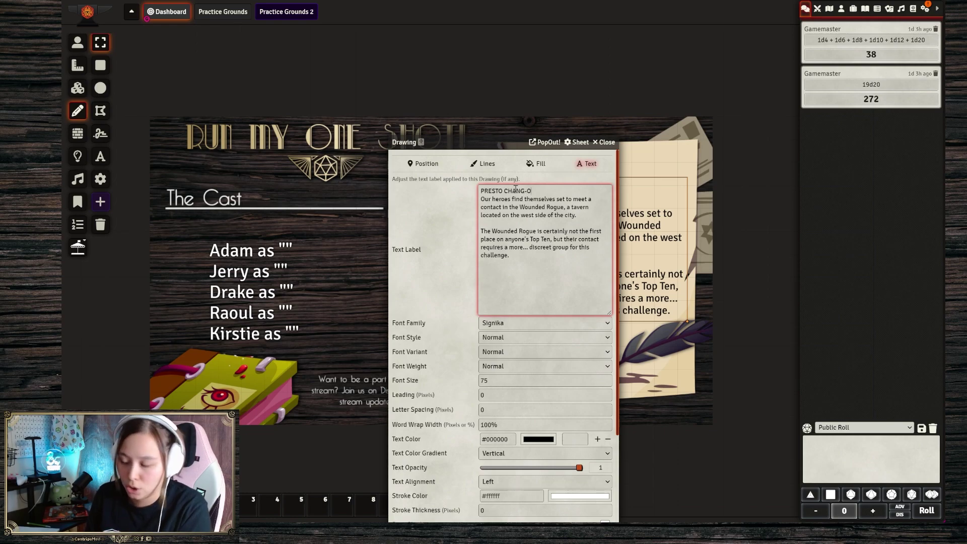
{"action": "type", "text": "E"}
{"action": "key", "text": "Return"}
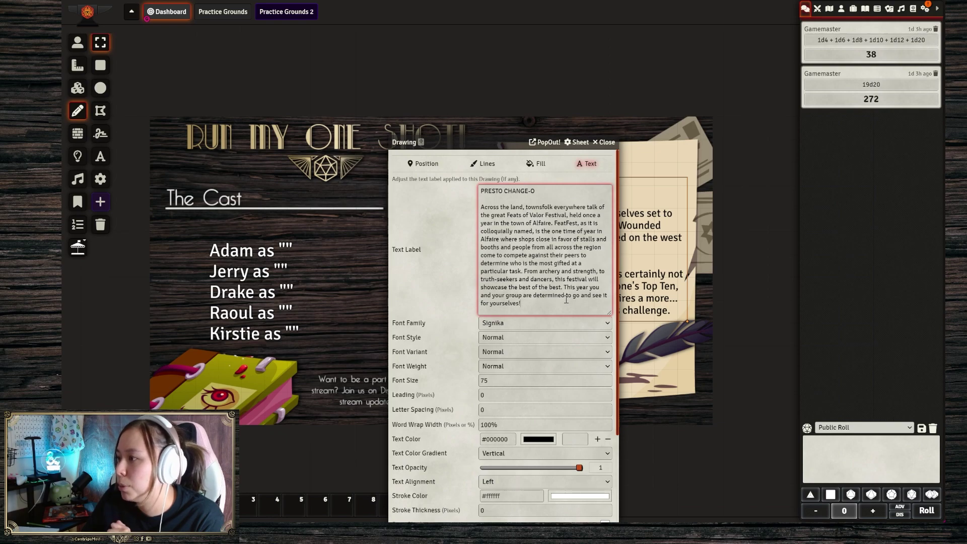
{"action": "scroll", "coordinate": [481, 363], "scroll_direction": "down", "scroll_amount": 3}
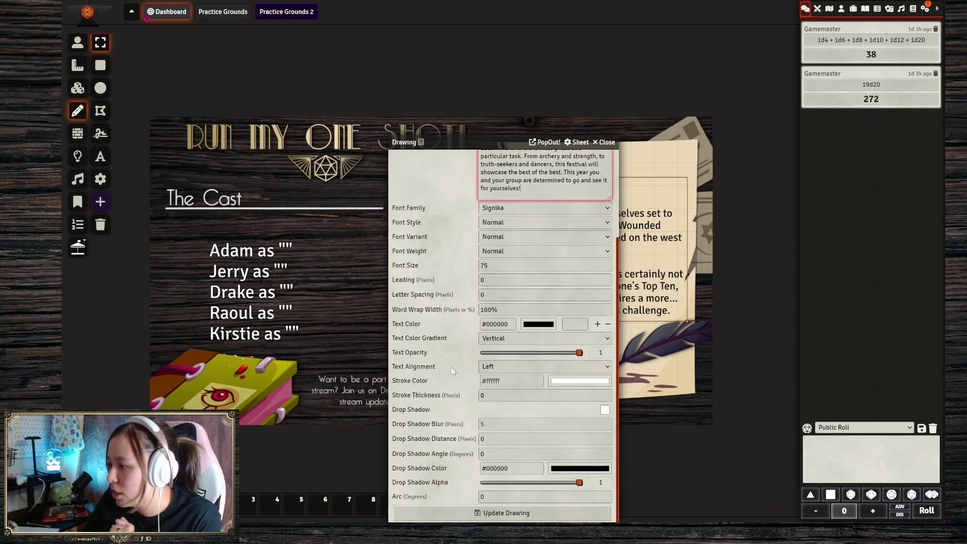
{"action": "left_click", "coordinate": [495, 511]}
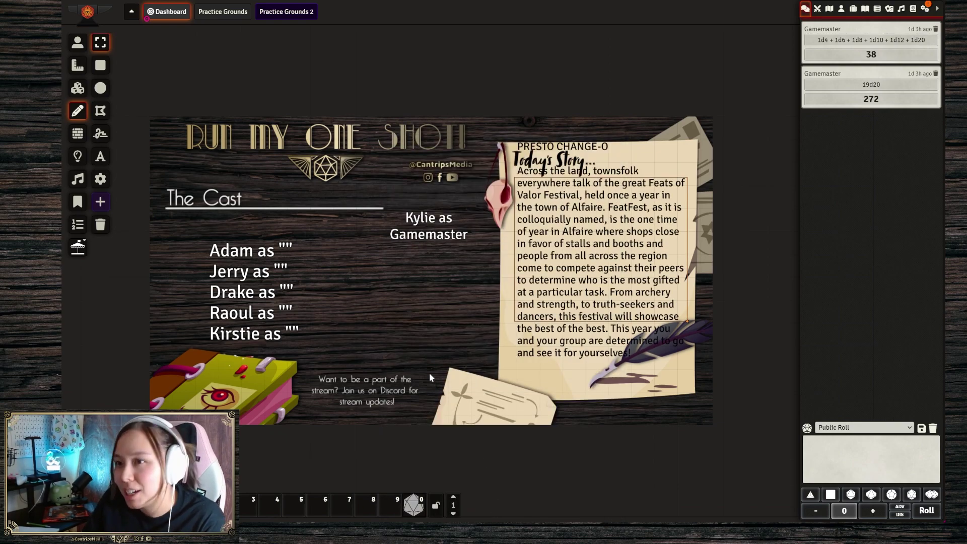
Step: Set the story text's font size to 60
{"action": "double_click", "coordinate": [558, 276]}
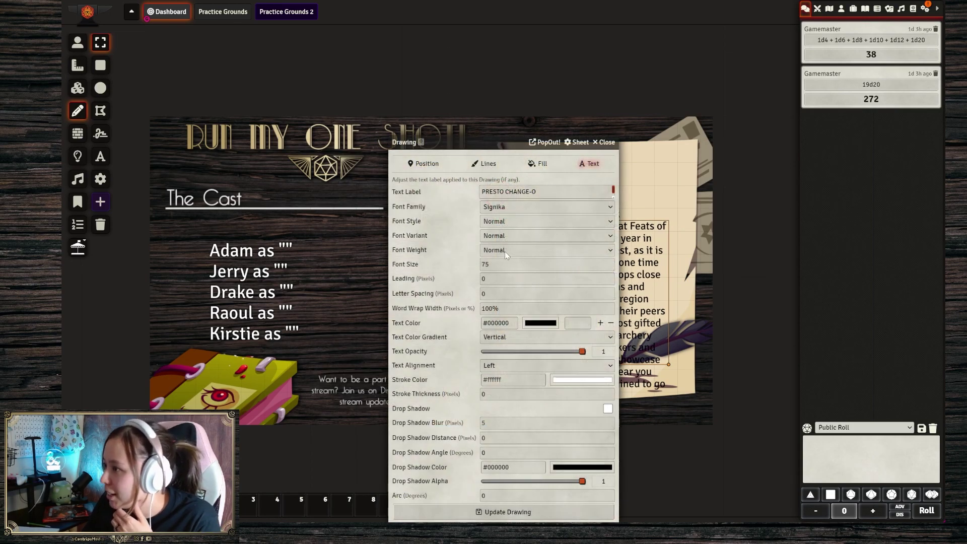
{"action": "left_click", "coordinate": [502, 265]}
{"action": "key", "text": "BackSpace"}
{"action": "type", "text": "60"}
{"action": "key", "text": "Return"}
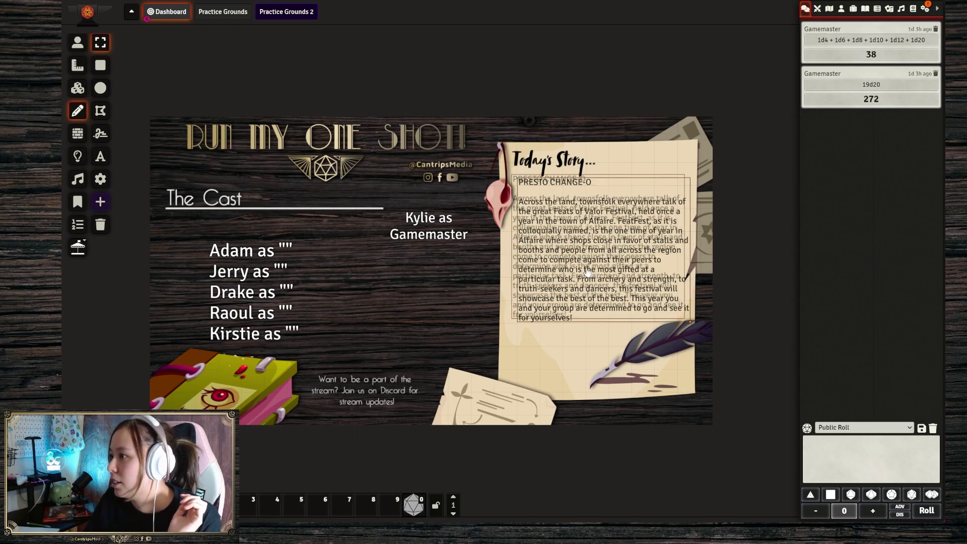
Step: Insert a paragraph break before "From archery and strength" in the story text
{"action": "double_click", "coordinate": [587, 272]}
{"action": "left_click_drag", "start_coordinate": [613, 198], "coordinate": [642, 313]}
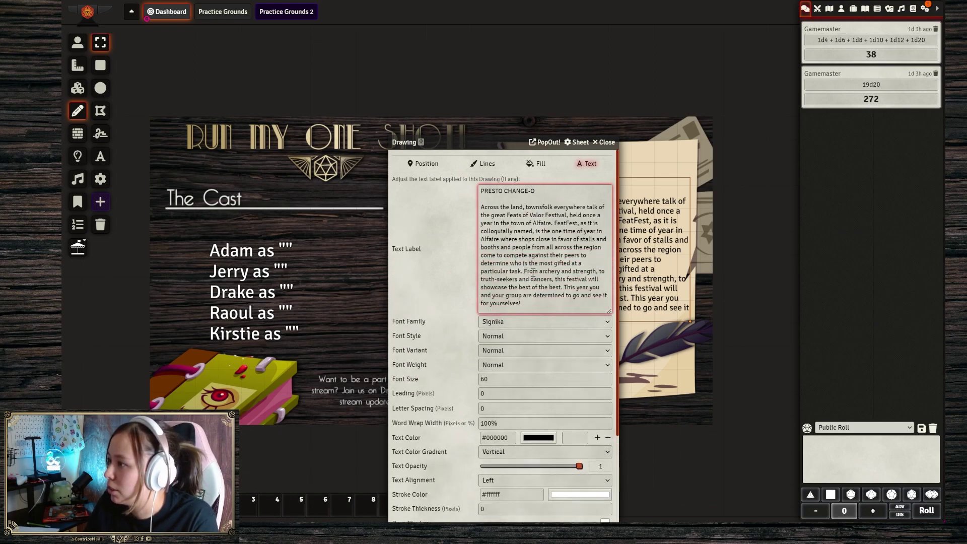
{"action": "key", "text": "Return"}
{"action": "key", "text": "Return"}
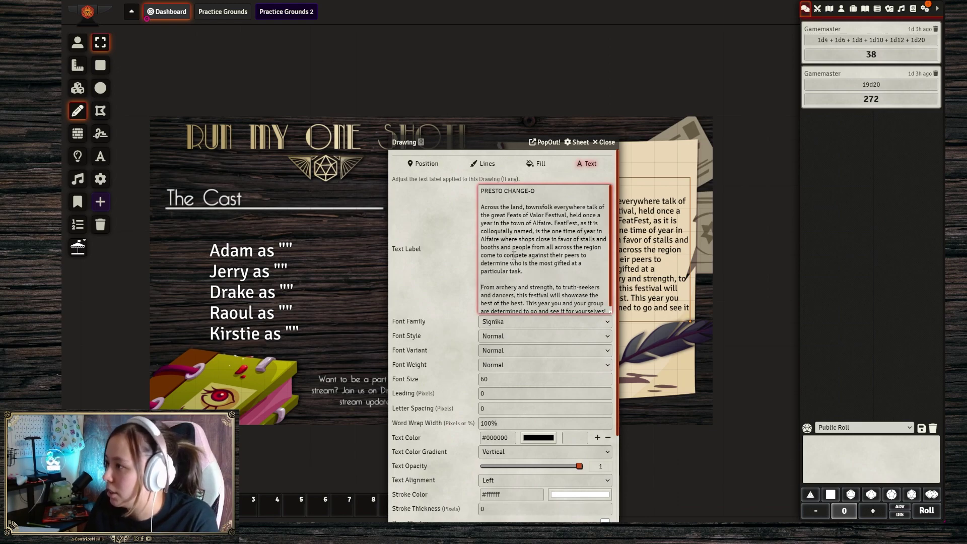
{"action": "double_click", "coordinate": [586, 219]}
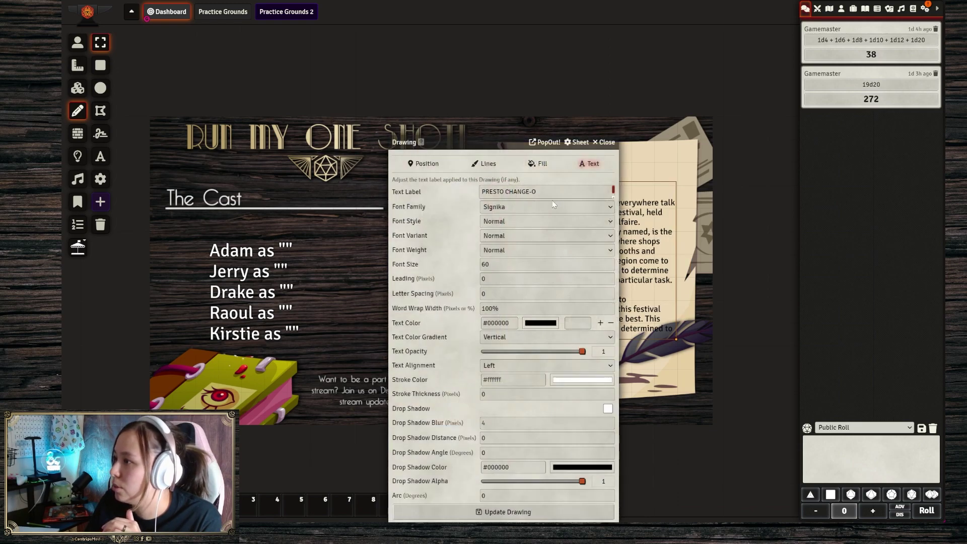
{"action": "left_click", "coordinate": [548, 191]}
{"action": "triple_click", "coordinate": [536, 191]}
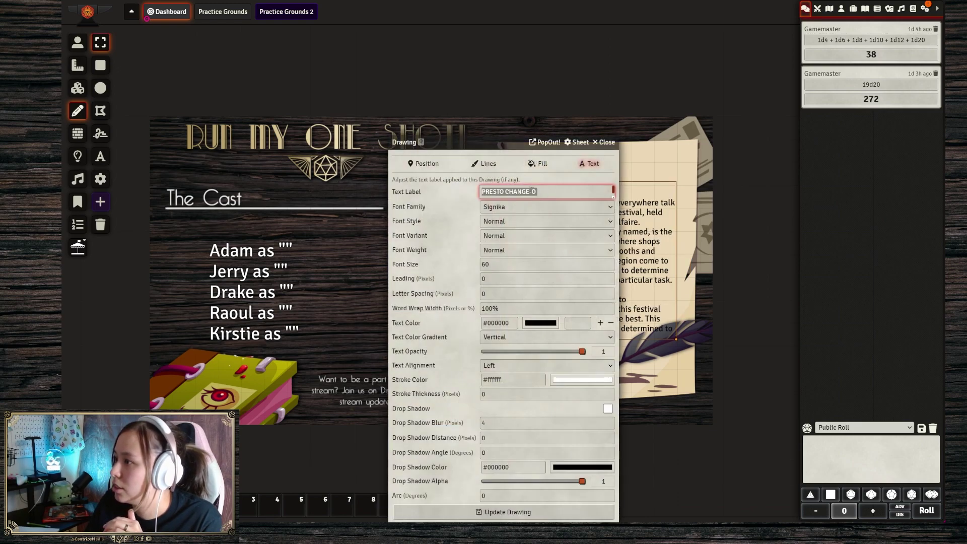
{"action": "key", "text": "ctrl+v"}
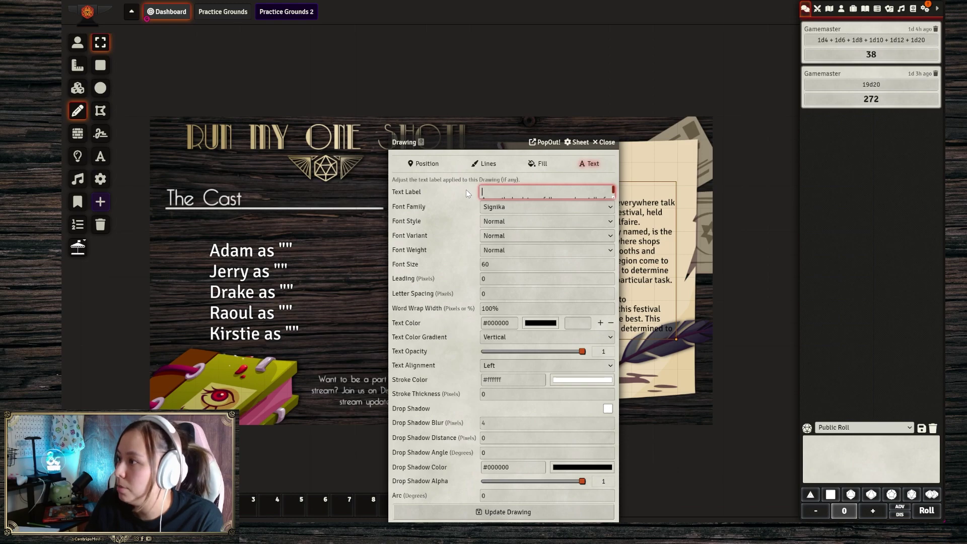
{"action": "left_click", "coordinate": [603, 142]}
Step: Delete the PRESTO CHANGE-O title line from the story text and update the drawing
{"action": "double_click", "coordinate": [585, 226]}
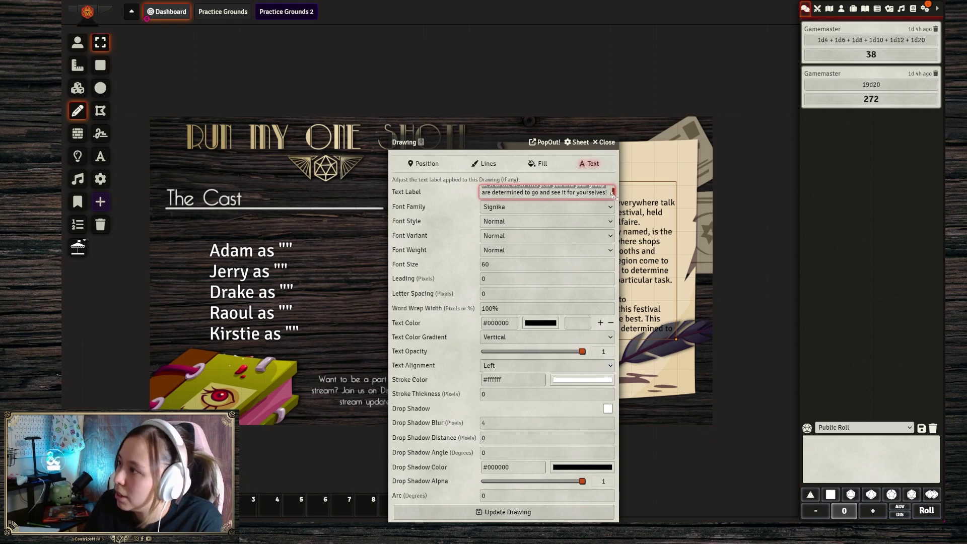
{"action": "left_click_drag", "start_coordinate": [613, 199], "coordinate": [610, 361]}
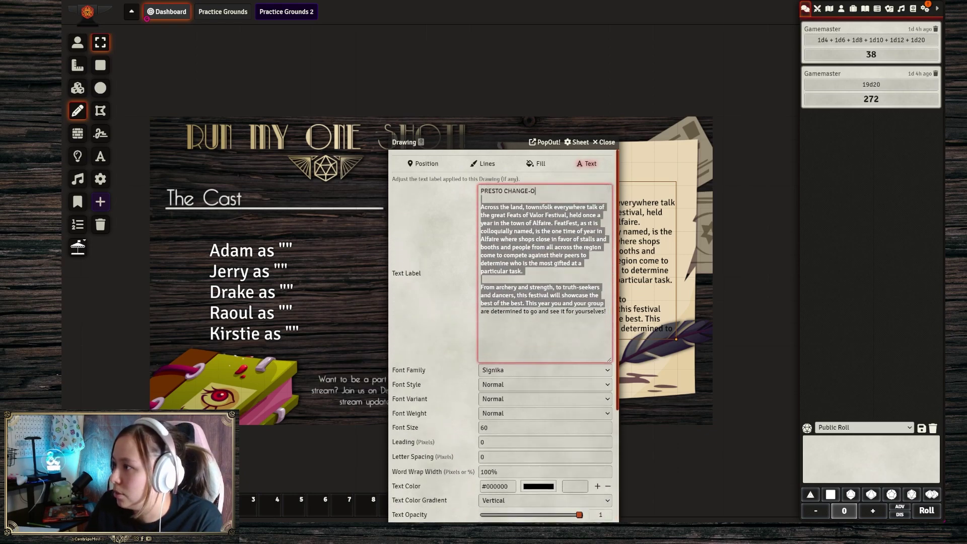
{"action": "left_click", "coordinate": [556, 195]}
{"action": "key", "text": "BackSpace"}
{"action": "key", "text": "BackSpace"}
{"action": "key", "text": "BackSpace"}
{"action": "key", "text": "BackSpace"}
{"action": "key", "text": "BackSpace"}
{"action": "key", "text": "BackSpace"}
{"action": "key", "text": "BackSpace"}
{"action": "key", "text": "BackSpace"}
{"action": "key", "text": "BackSpace"}
{"action": "key", "text": "BackSpace"}
{"action": "key", "text": "BackSpace"}
{"action": "key", "text": "BackSpace"}
{"action": "key", "text": "BackSpace"}
{"action": "key", "text": "BackSpace"}
{"action": "key", "text": "BackSpace"}
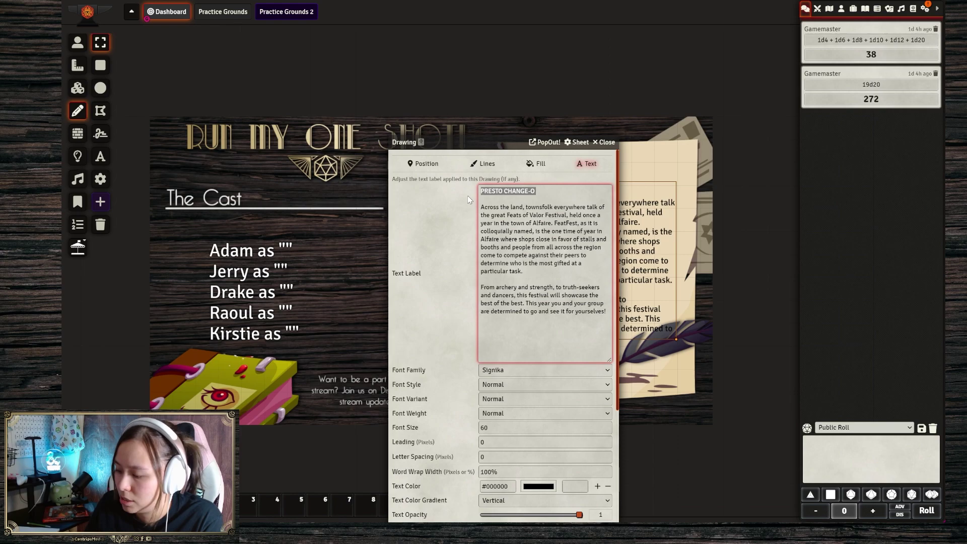
{"action": "key", "text": "Delete"}
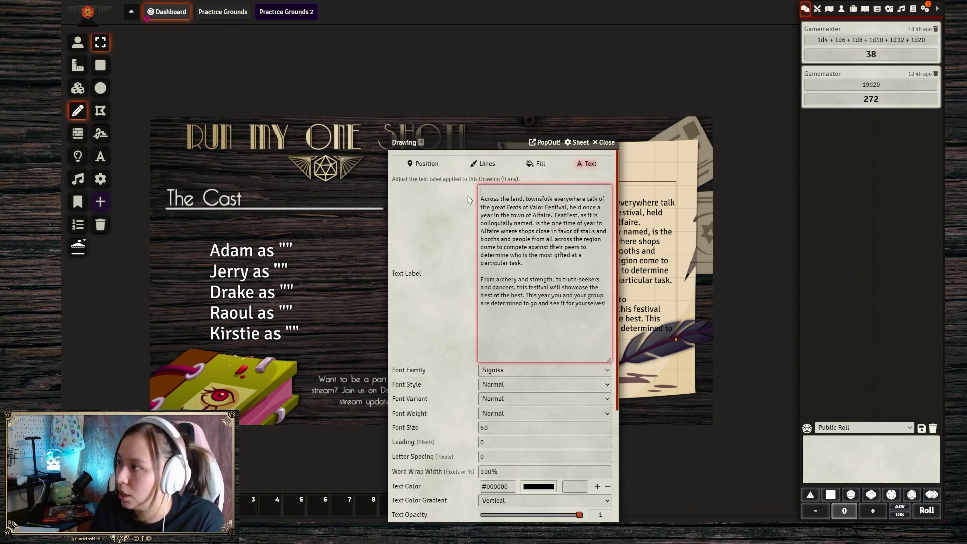
{"action": "scroll", "coordinate": [436, 366], "scroll_direction": "down", "scroll_amount": 3}
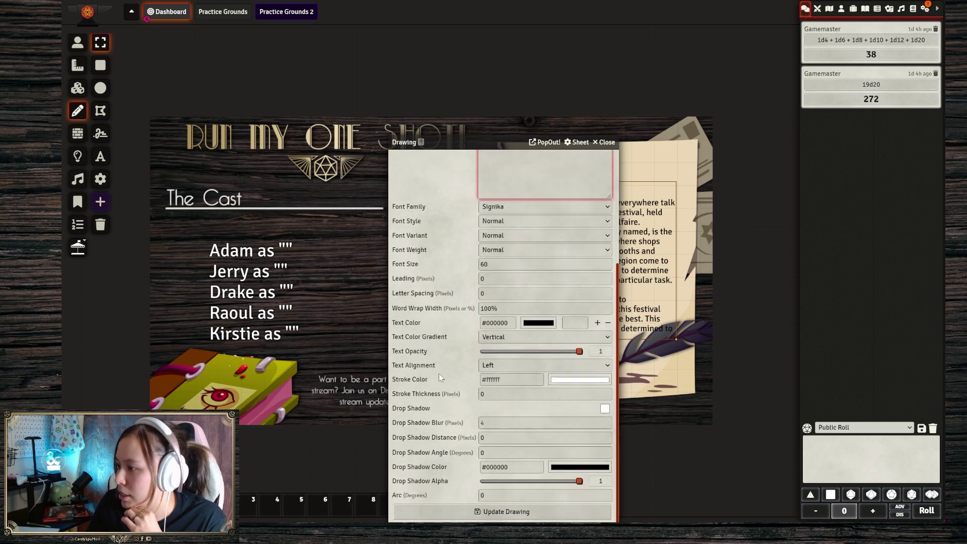
{"action": "left_click", "coordinate": [475, 510]}
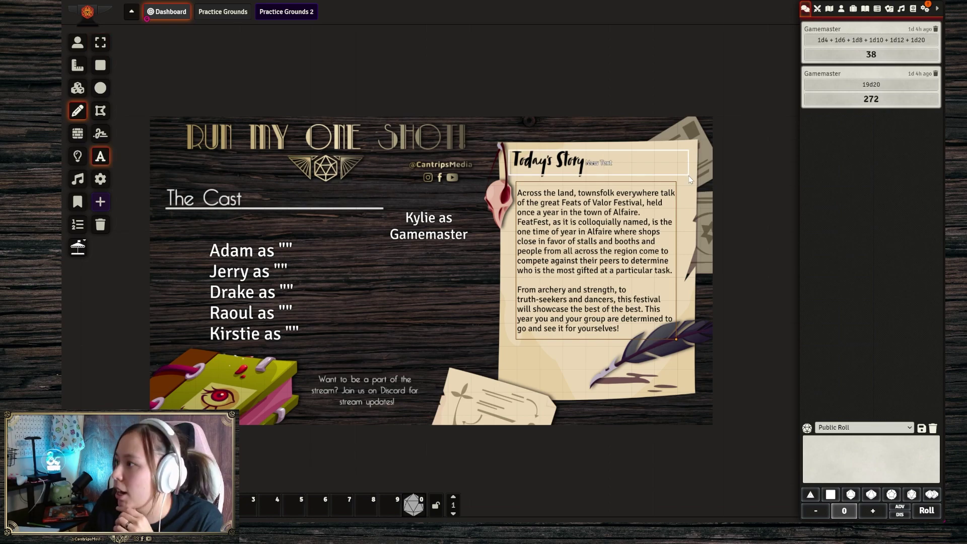
Step: Add a text box about 1240 by 180 pixels over the Today's Story heading, labelled PRESTO CHANGE-O in the Amiri font
{"action": "left_click_drag", "start_coordinate": [689, 180], "coordinate": [689, 177]}
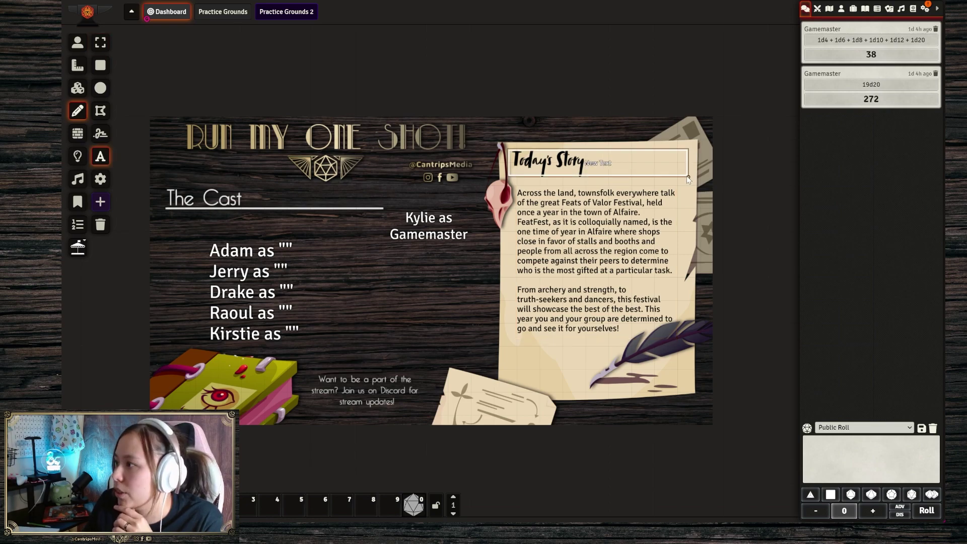
{"action": "double_click", "coordinate": [605, 168]}
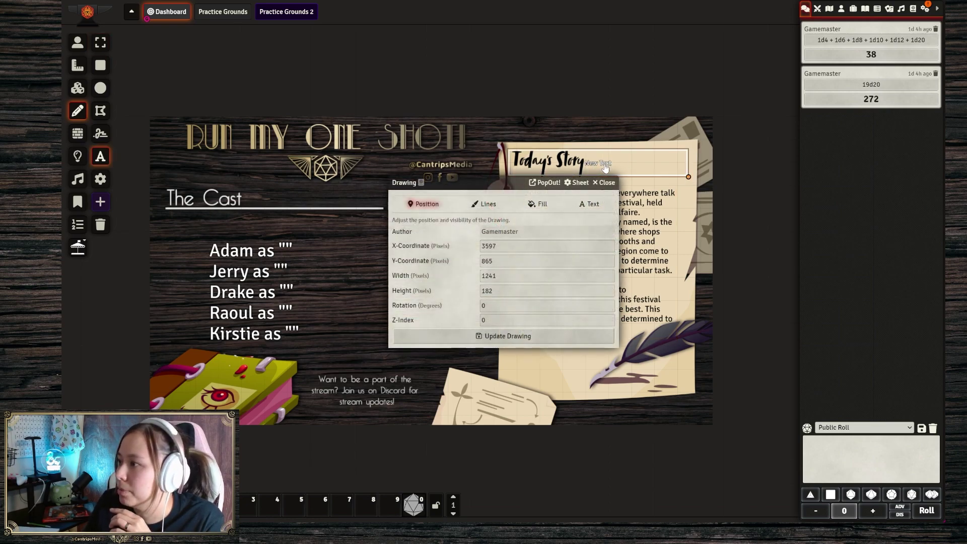
{"action": "left_click", "coordinate": [591, 206]}
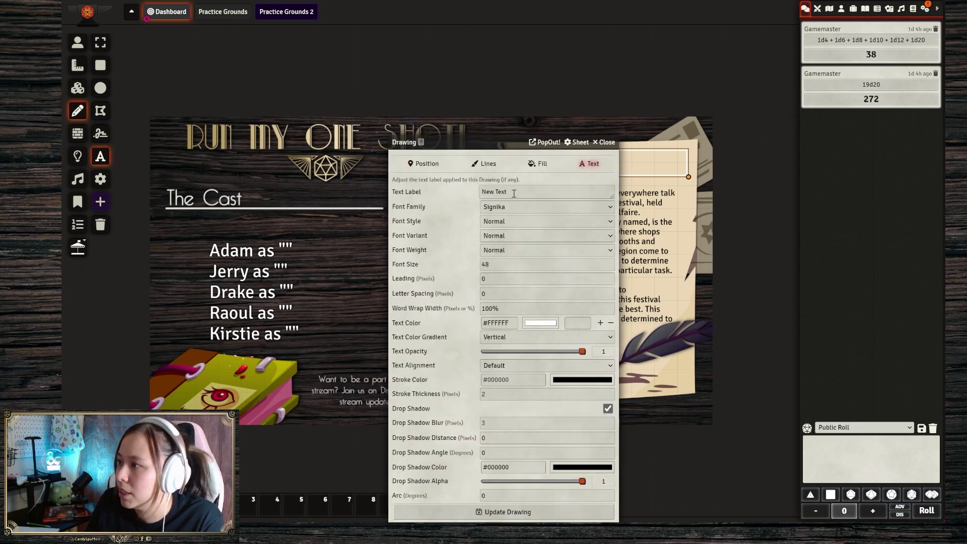
{"action": "triple_click", "coordinate": [514, 193]}
{"action": "type", "text": "PRESTO CHANGE-O"}
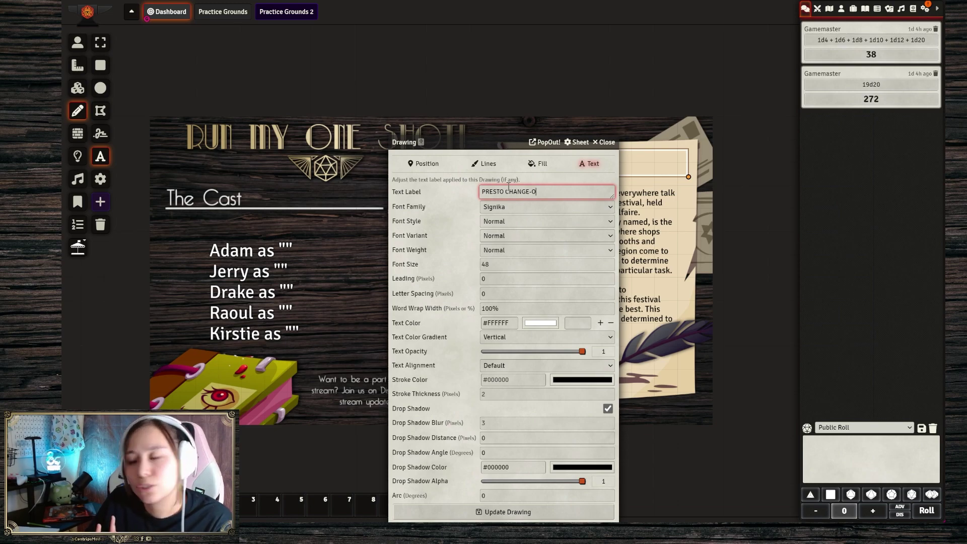
{"action": "left_click_drag", "start_coordinate": [537, 192], "coordinate": [492, 195]}
{"action": "left_click_drag", "start_coordinate": [572, 191], "coordinate": [485, 196]}
{"action": "key", "text": "Tab"}
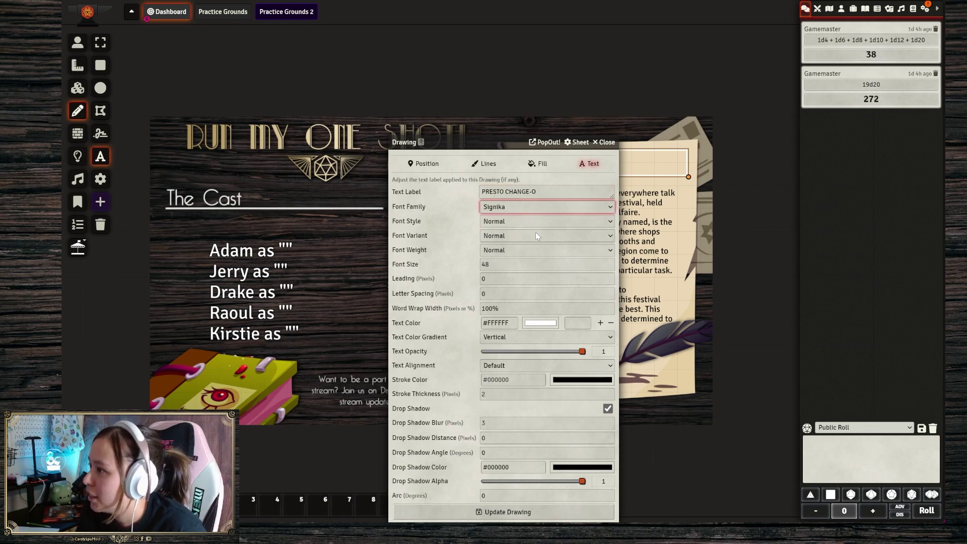
{"action": "key", "text": "a"}
{"action": "key", "text": "Return"}
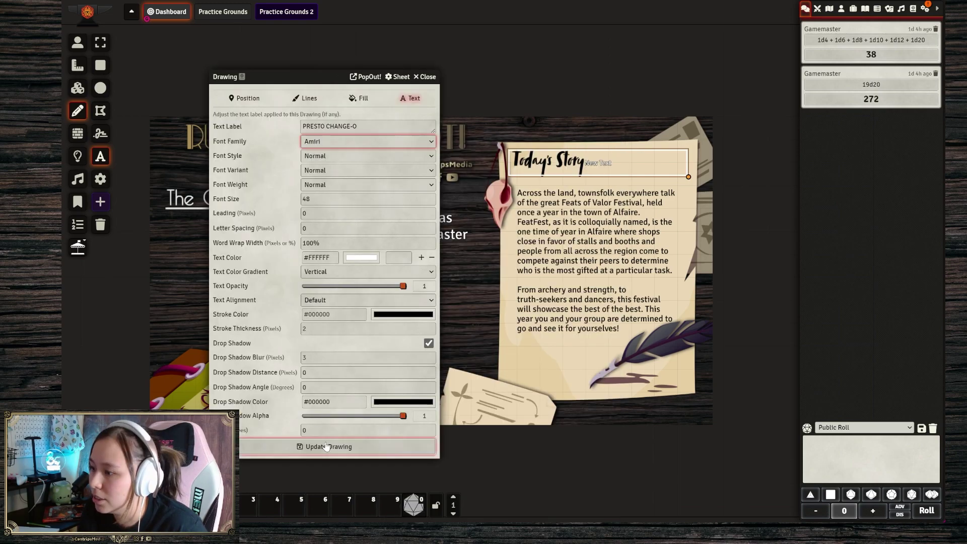
Step: Change the PRESTO CHANGE-O title's font to Times New Roman and its text color to black
{"action": "double_click", "coordinate": [598, 166]}
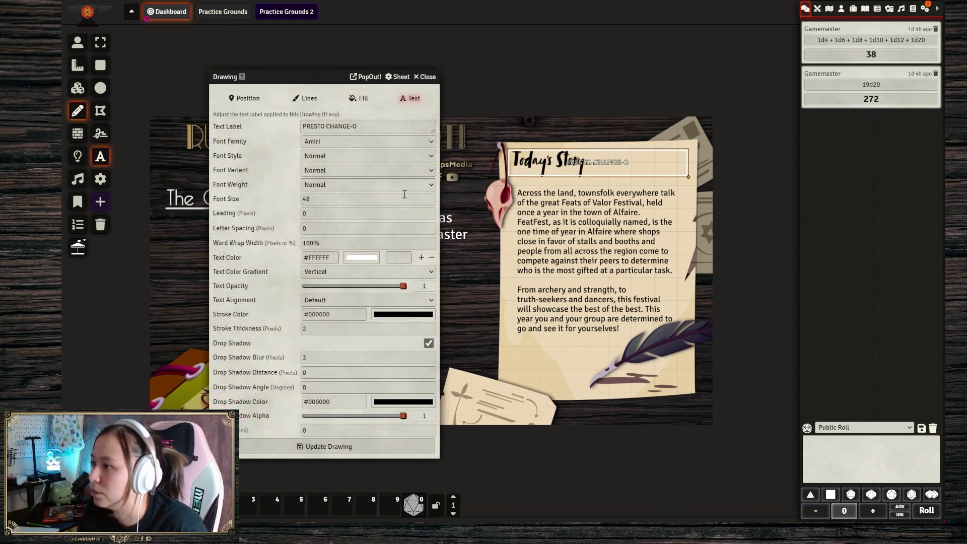
{"action": "key", "text": "t"}
{"action": "left_click", "coordinate": [365, 264]}
{"action": "left_click_drag", "start_coordinate": [373, 330], "coordinate": [337, 338]}
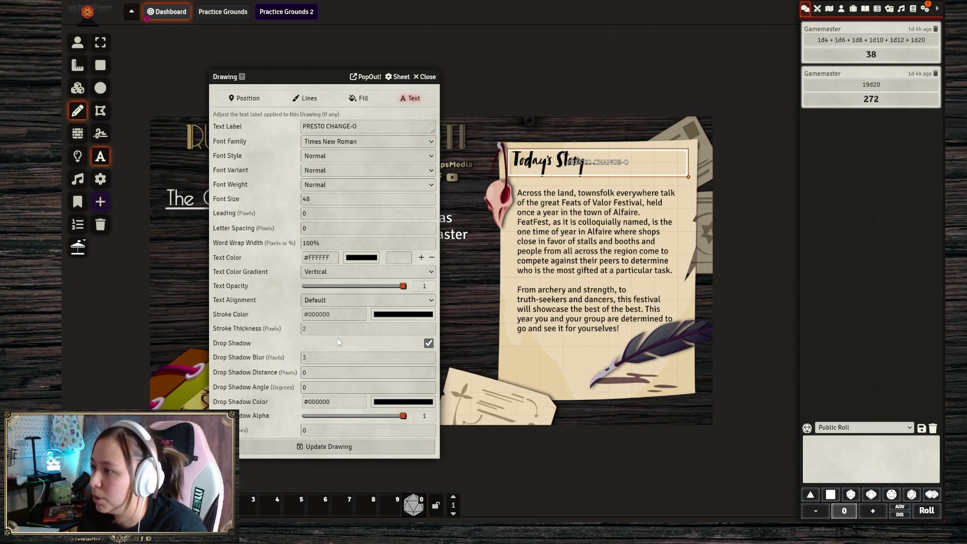
Step: Give the title text a white #ffffff stroke color and a stroke thickness of 0
{"action": "left_click", "coordinate": [245, 329]}
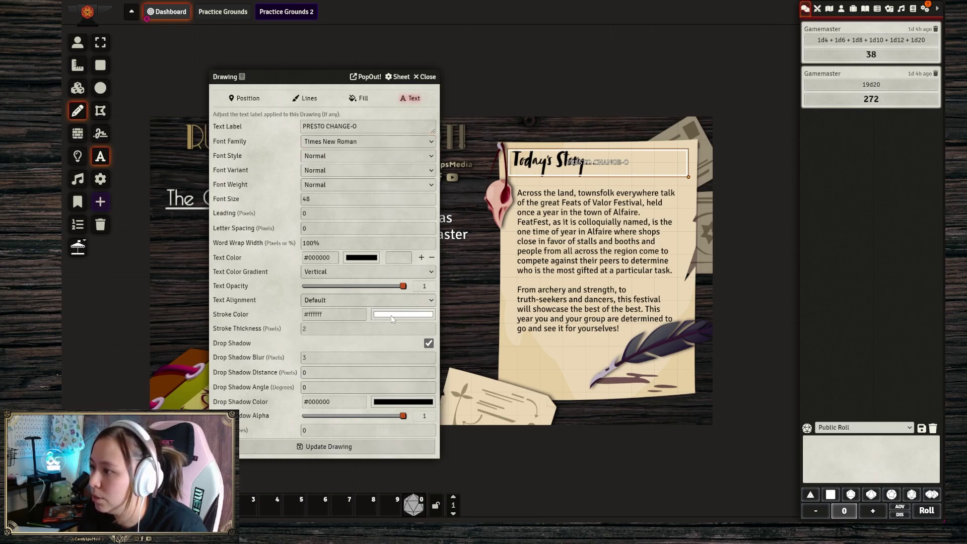
{"action": "left_click", "coordinate": [419, 296]}
{"action": "left_click", "coordinate": [375, 328]}
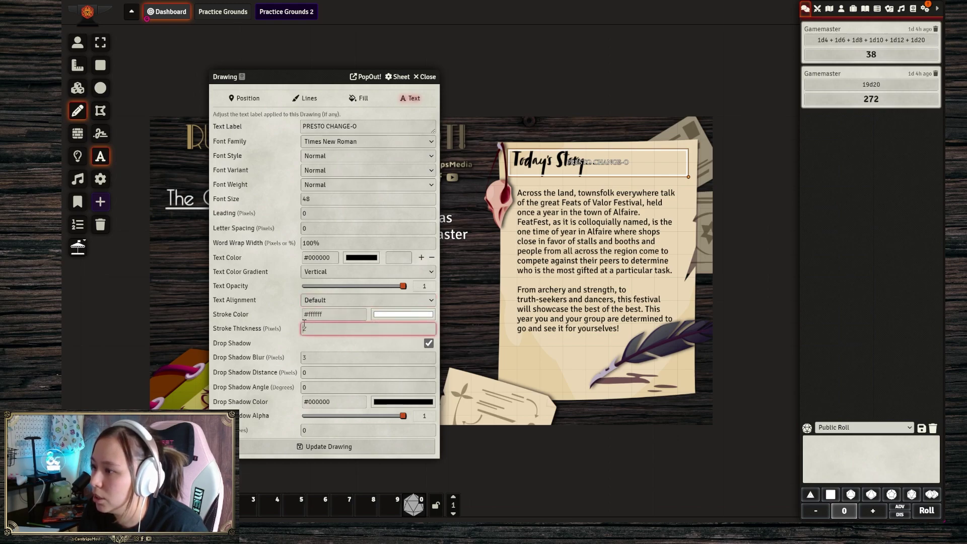
{"action": "left_click", "coordinate": [286, 326]}
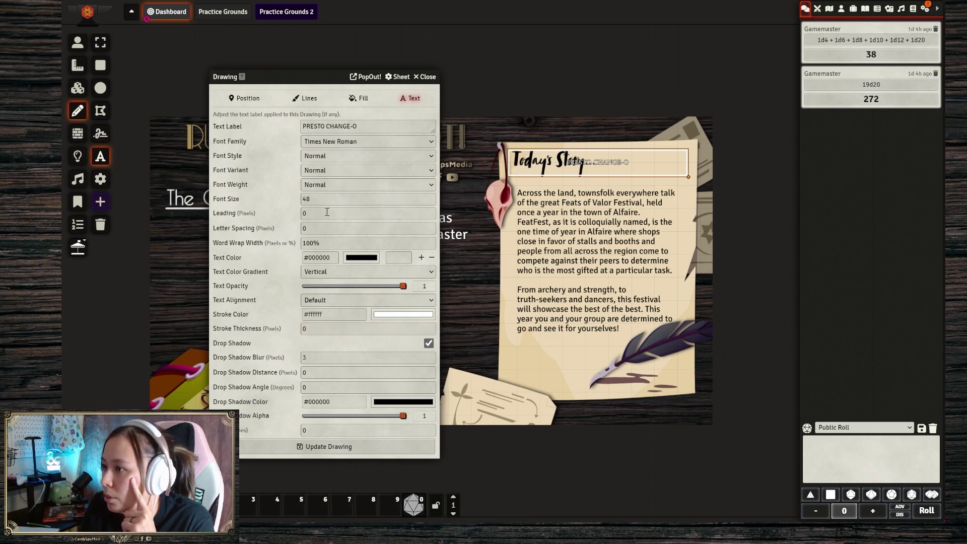
Step: Set the title's font size to 65 and update the drawing
{"action": "left_click", "coordinate": [291, 199]}
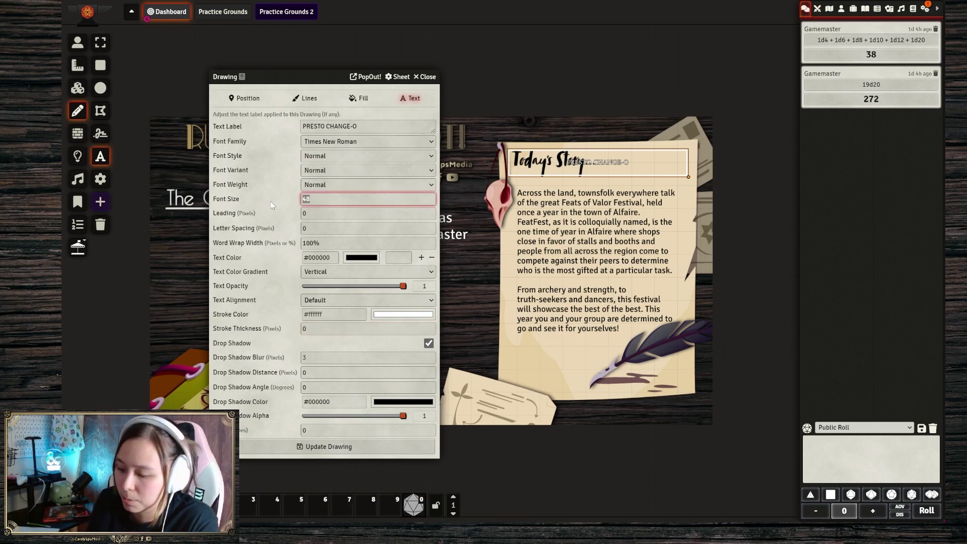
{"action": "type", "text": "65"}
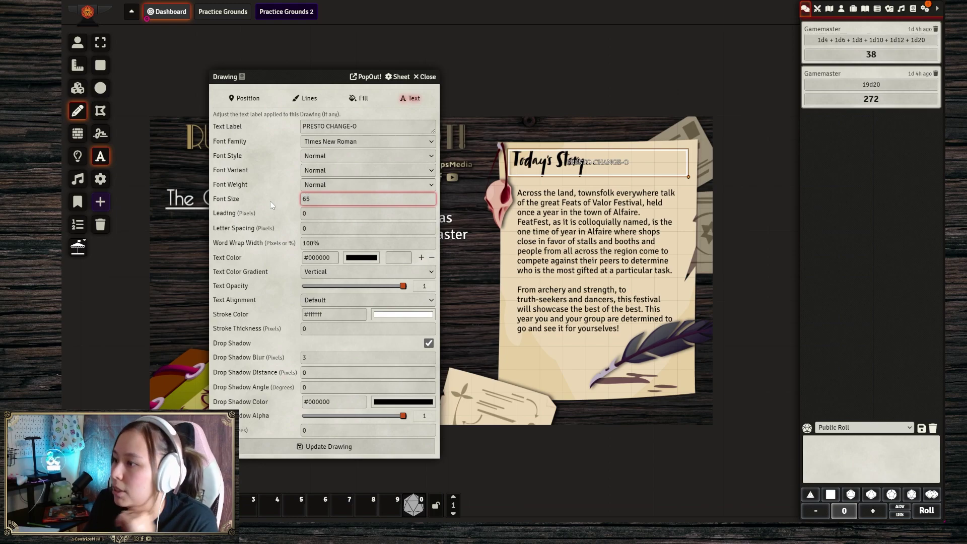
{"action": "key", "text": "Return"}
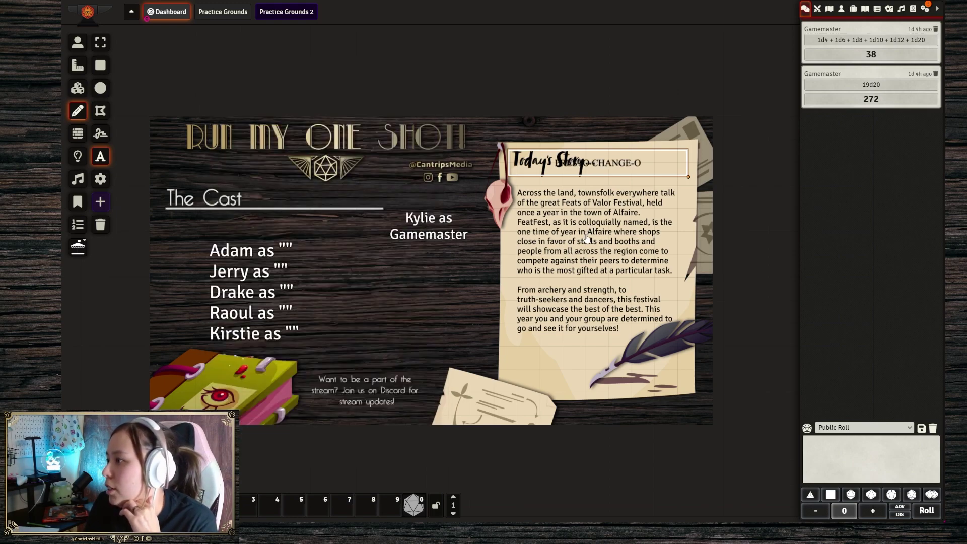
Step: Set the title box's line width to 1 pixel and place the title between the Today's Story heading and the paragraph
{"action": "double_click", "coordinate": [617, 169]}
{"action": "left_click", "coordinate": [307, 98]}
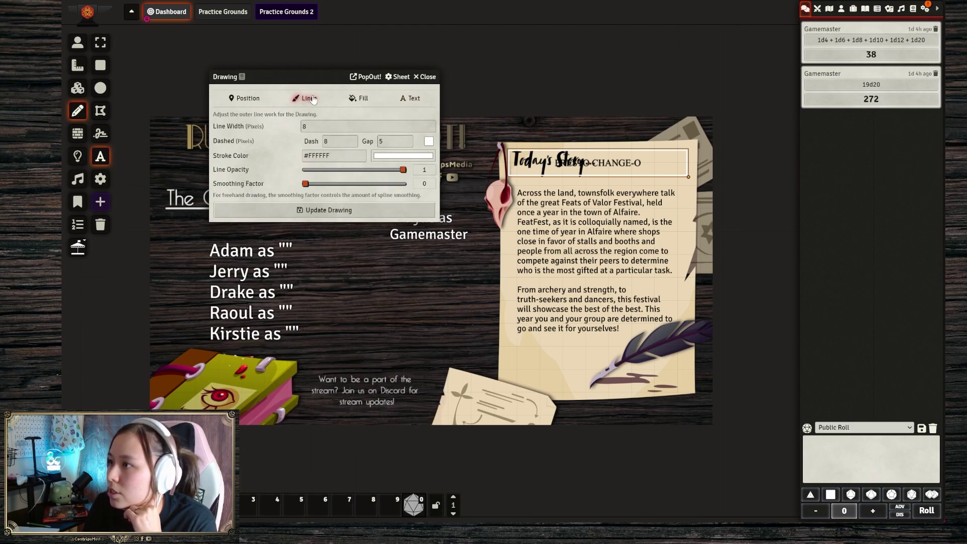
{"action": "left_click", "coordinate": [263, 123]}
{"action": "type", "text": "1"}
{"action": "key", "text": "Return"}
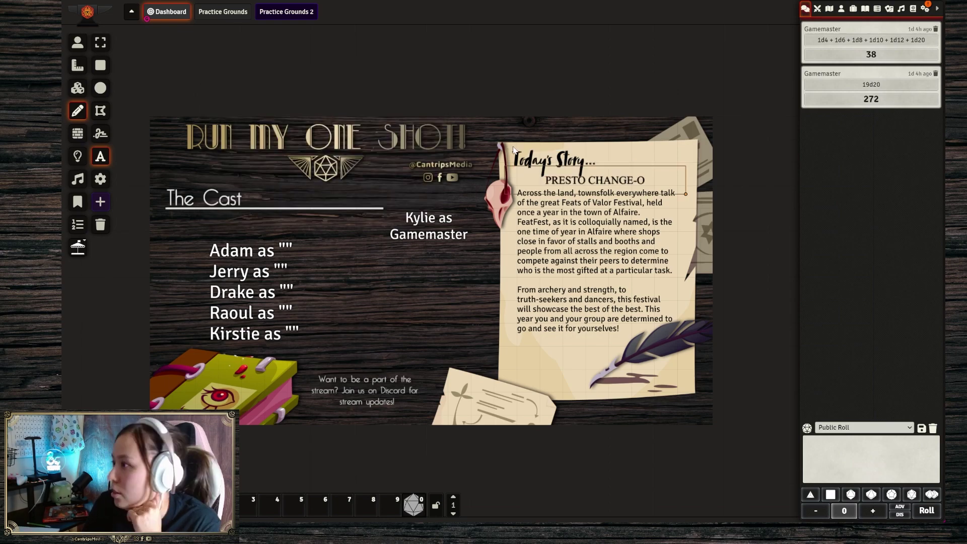
Step: Look through the Players and Special Delivery actor folders and check Dyrk's character sheet
{"action": "left_click", "coordinate": [841, 9]}
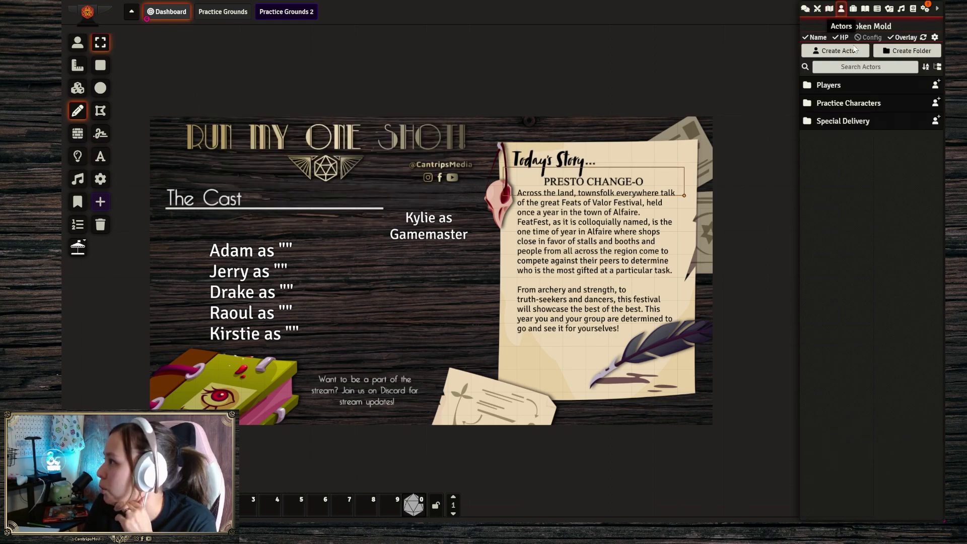
{"action": "left_click", "coordinate": [831, 85]}
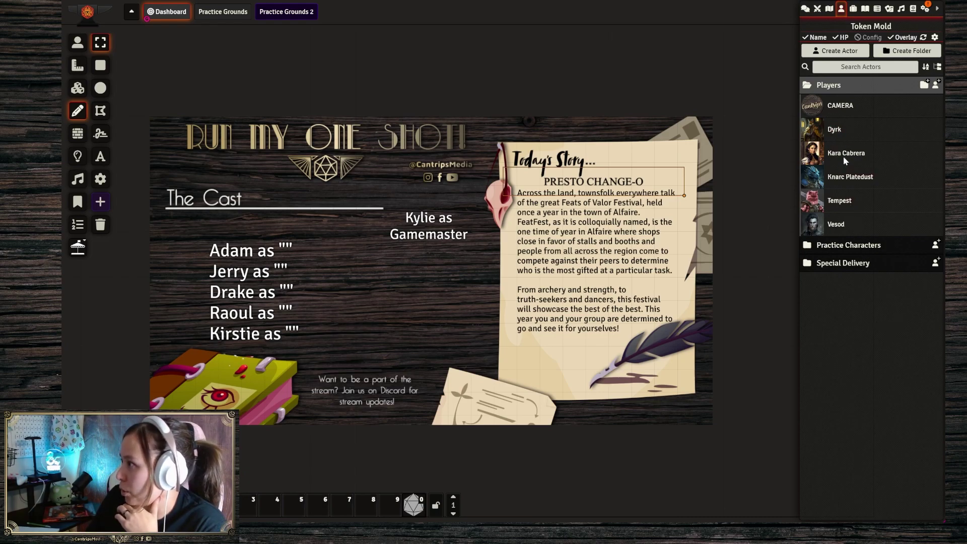
{"action": "left_click", "coordinate": [847, 262]}
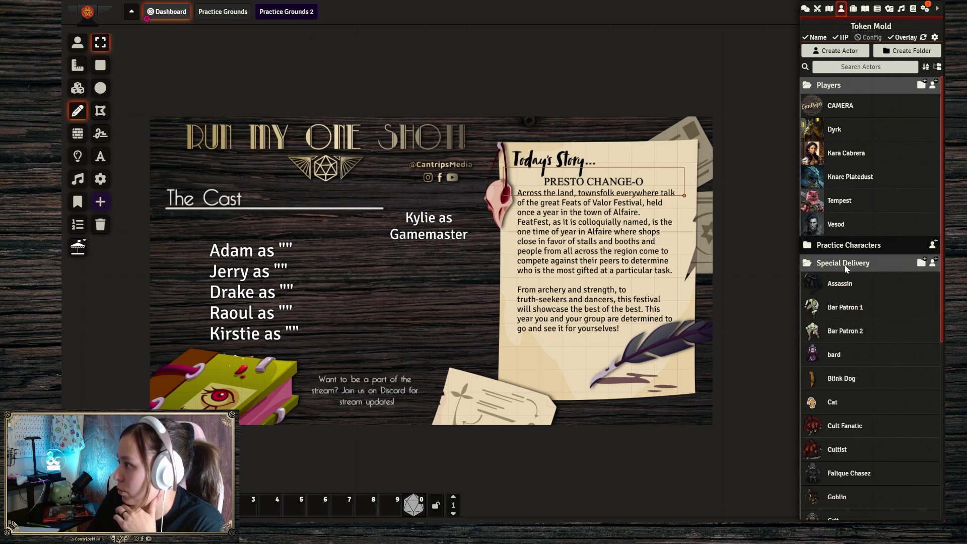
{"action": "left_click", "coordinate": [847, 264]}
{"action": "left_click", "coordinate": [837, 132]}
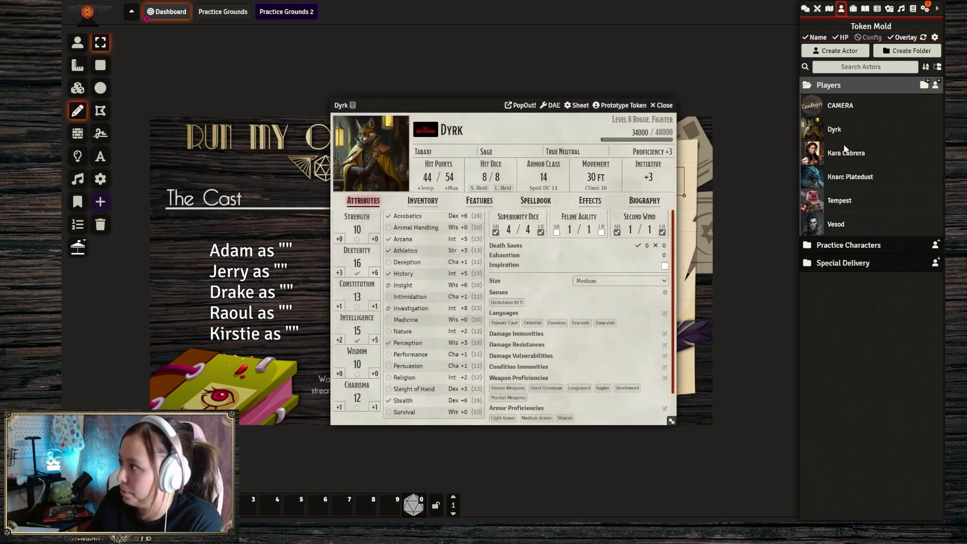
{"action": "left_click", "coordinate": [662, 105]}
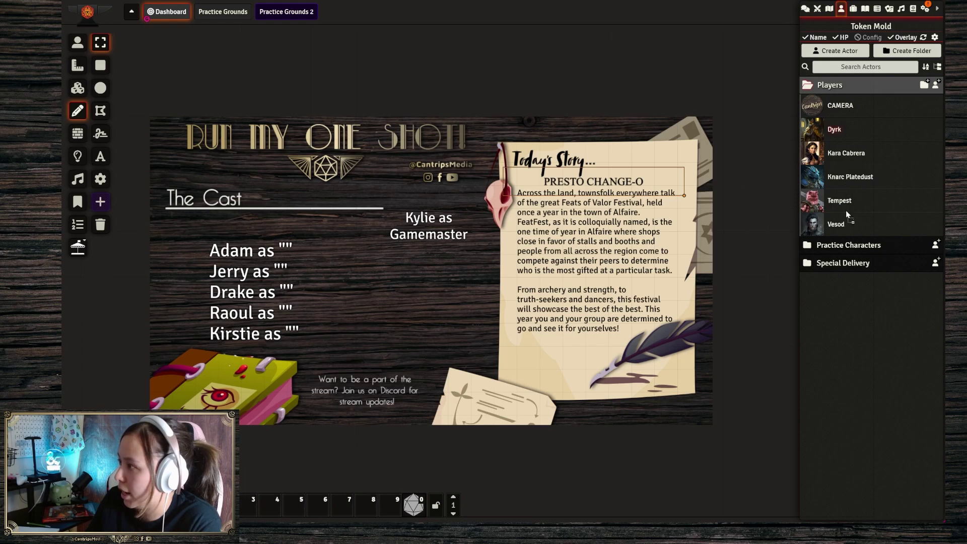
Step: Move Dyrk, Kara Cabrera, Knarc Platedust, Tempest and Vesod from the Players folder into the Special Delivery folder
{"action": "left_click_drag", "start_coordinate": [850, 262], "coordinate": [864, 263]}
{"action": "left_click_drag", "start_coordinate": [845, 133], "coordinate": [856, 204]}
{"action": "left_click_drag", "start_coordinate": [846, 132], "coordinate": [845, 167]}
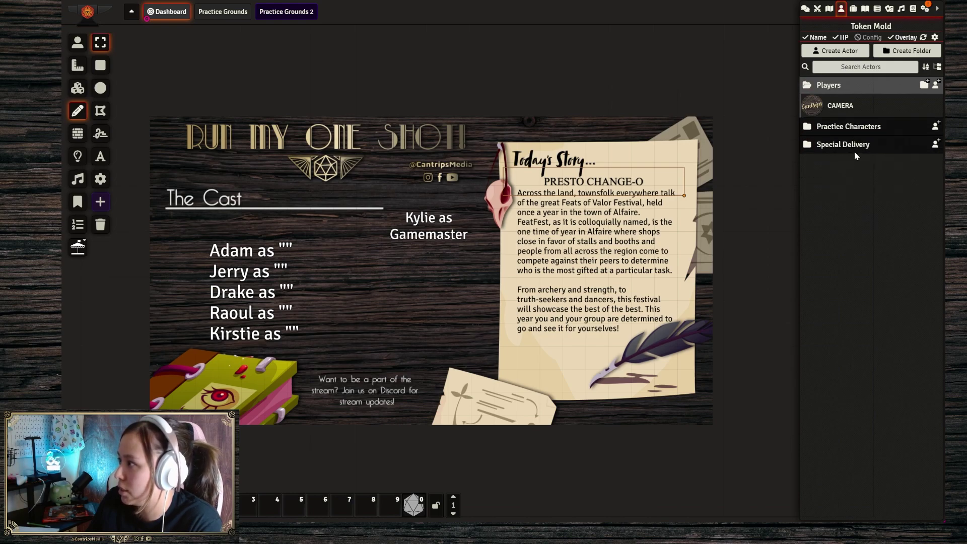
{"action": "left_click", "coordinate": [852, 146]}
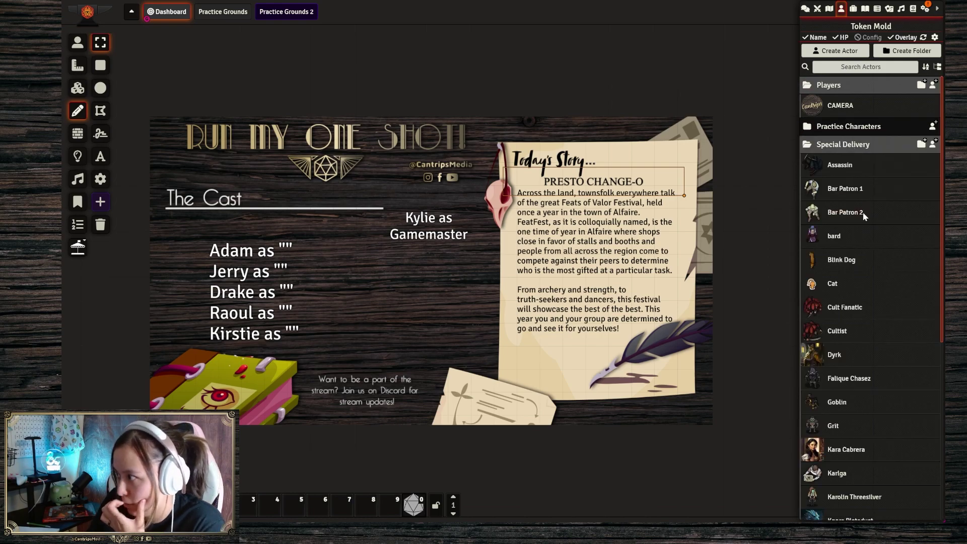
{"action": "right_click", "coordinate": [851, 145]}
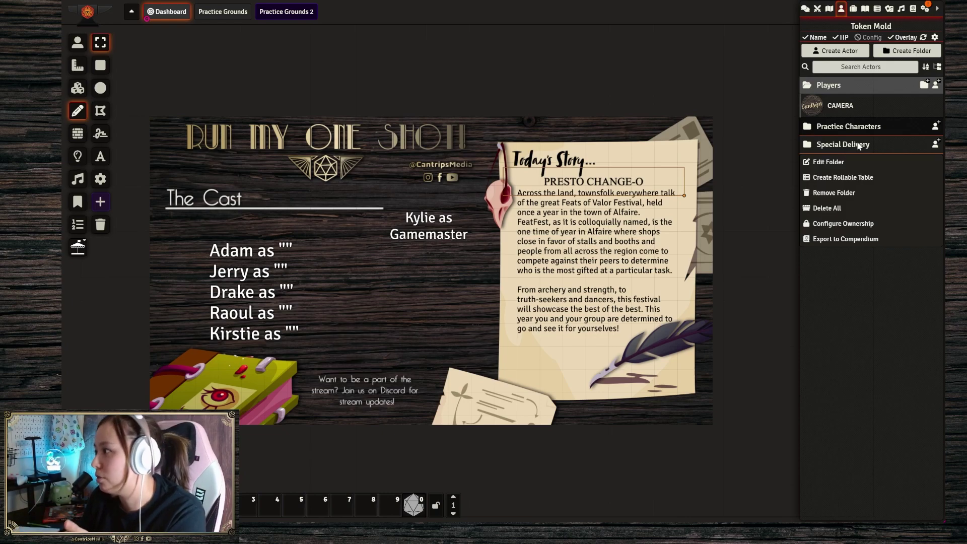
{"action": "left_click", "coordinate": [846, 238]}
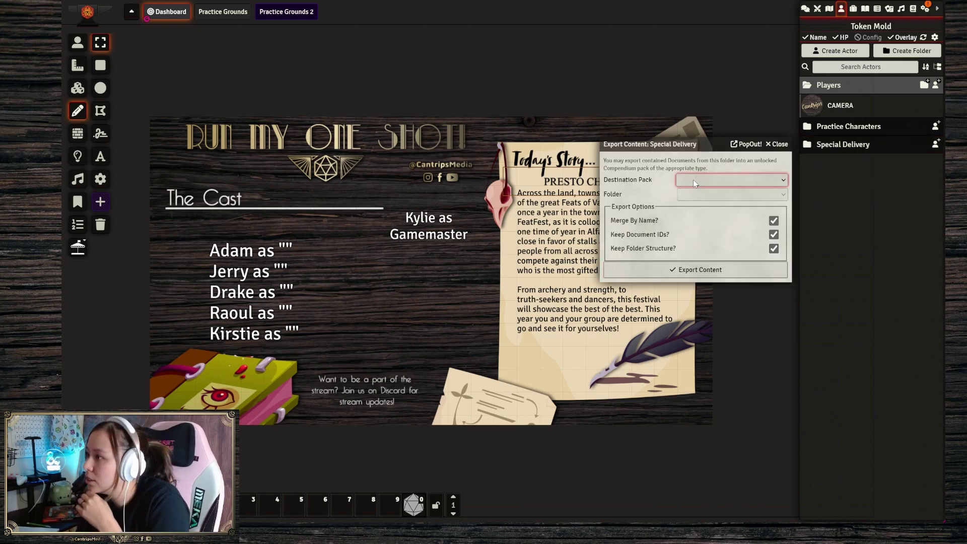
{"action": "left_click", "coordinate": [778, 144]}
Step: Look through the list of compendium packs, including the packs inside the DDB folder
{"action": "left_click", "coordinate": [913, 9]}
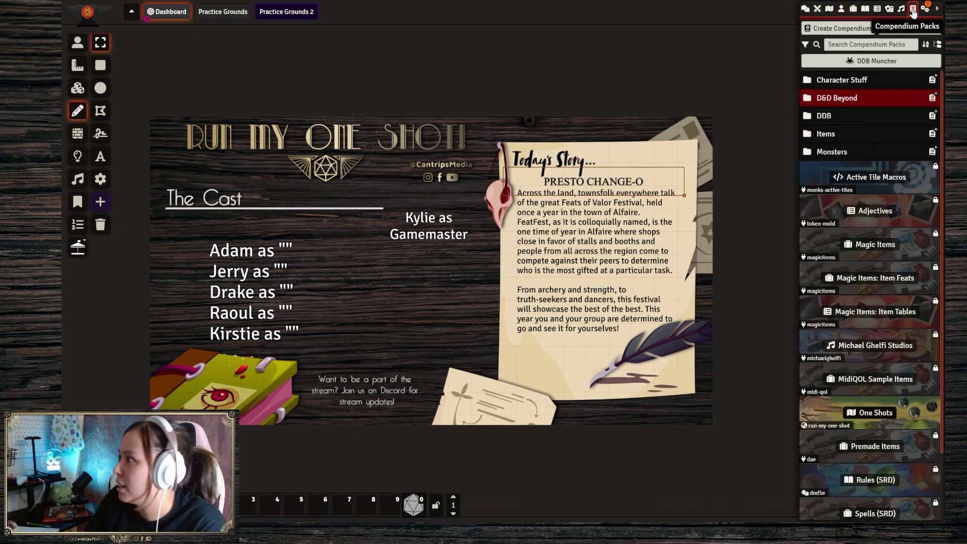
{"action": "scroll", "coordinate": [862, 216], "scroll_direction": "down", "scroll_amount": 2}
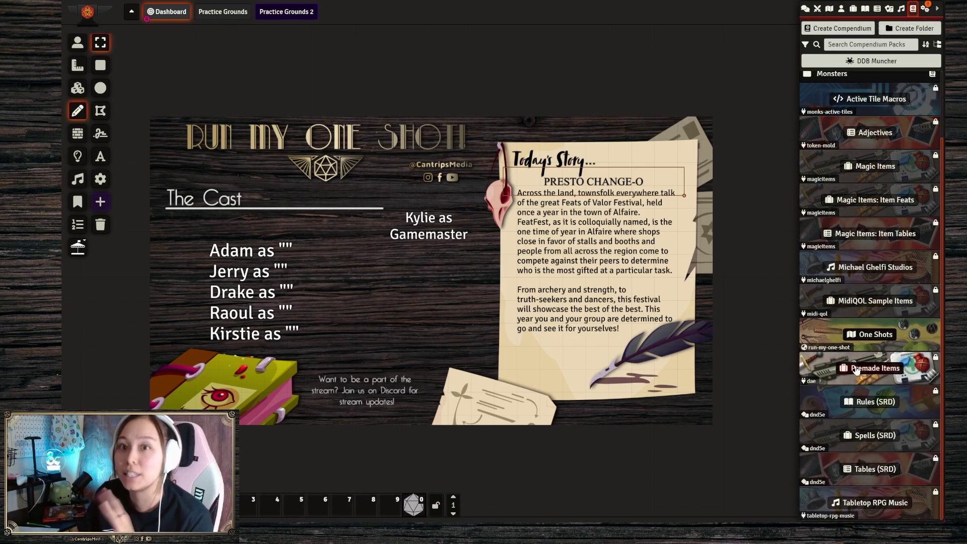
{"action": "scroll", "coordinate": [857, 370], "scroll_direction": "up", "scroll_amount": 2}
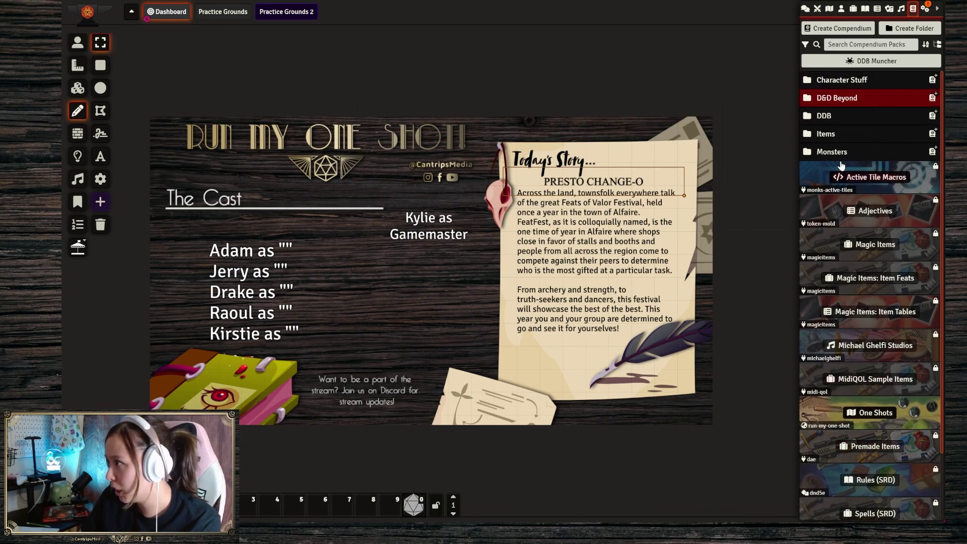
{"action": "left_click", "coordinate": [830, 115]}
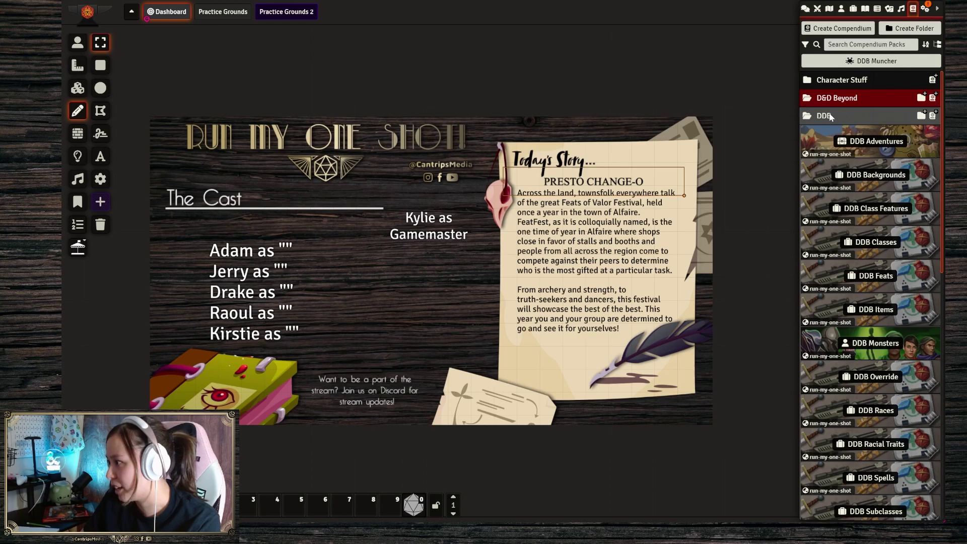
{"action": "left_click", "coordinate": [826, 115]}
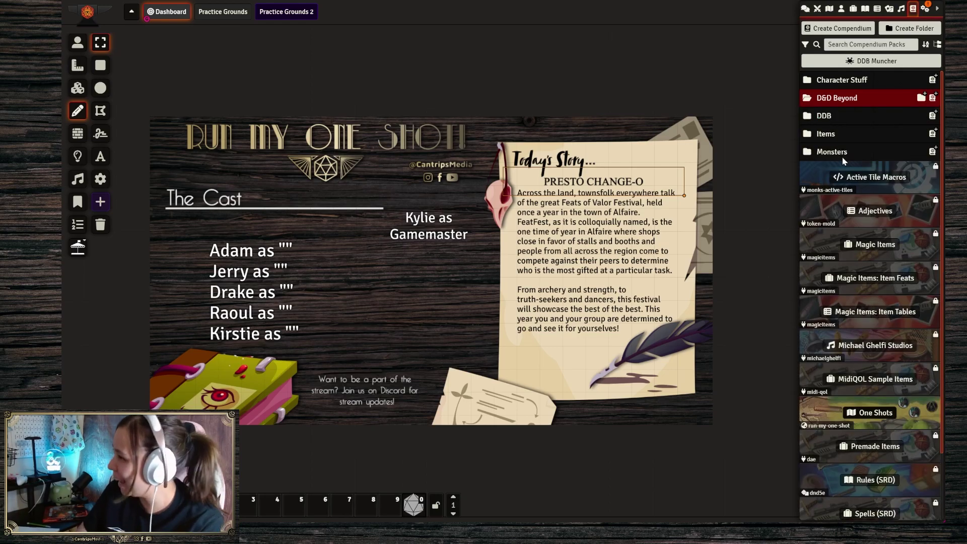
{"action": "scroll", "coordinate": [892, 231], "scroll_direction": "down", "scroll_amount": 2}
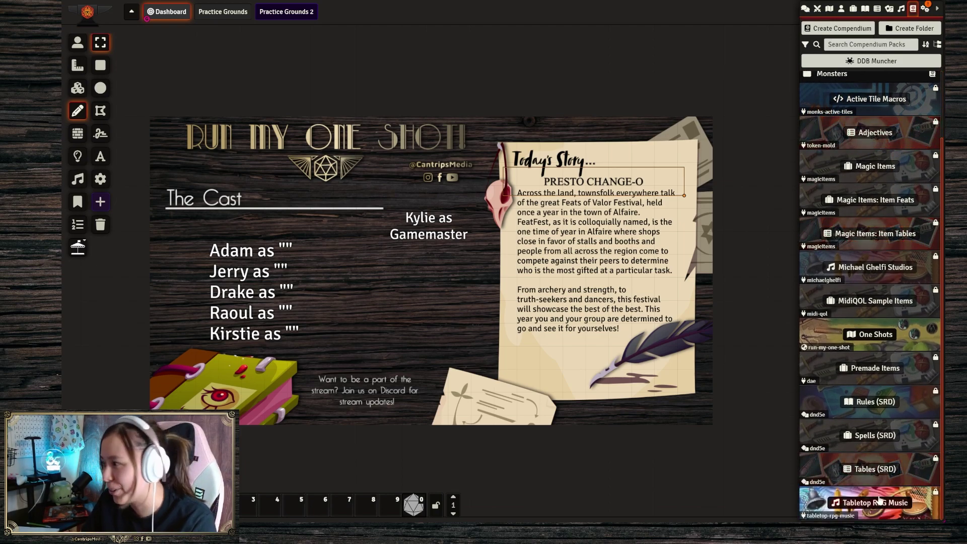
{"action": "scroll", "coordinate": [875, 114], "scroll_direction": "down", "scroll_amount": 5}
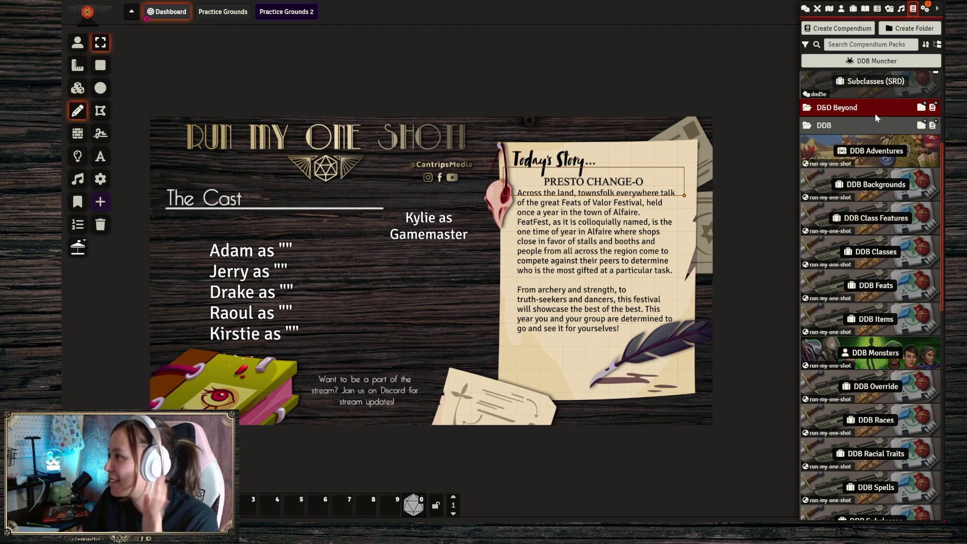
{"action": "left_click", "coordinate": [853, 122]}
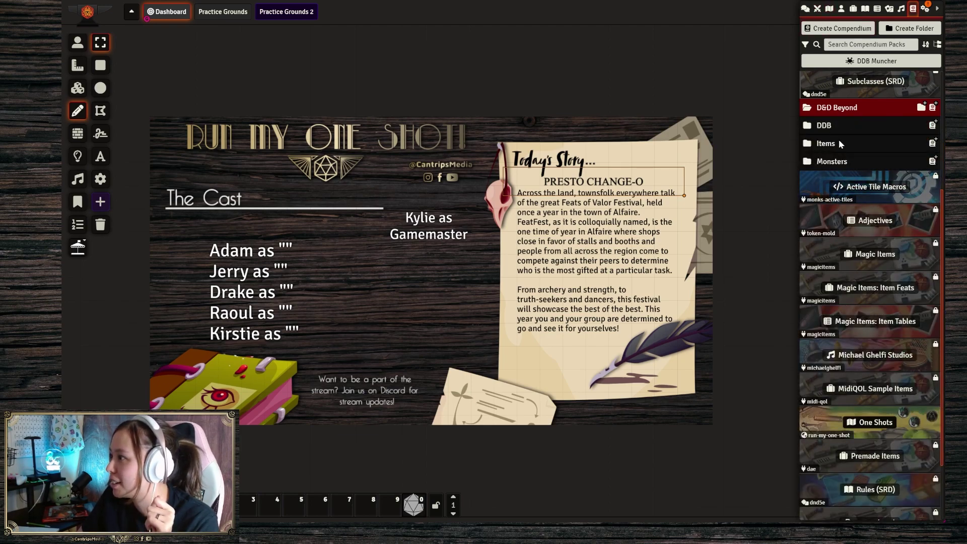
Step: Delete the Special Delivery actor folder together with all of its actors
{"action": "left_click", "coordinate": [830, 9]}
{"action": "left_click", "coordinate": [843, 9]}
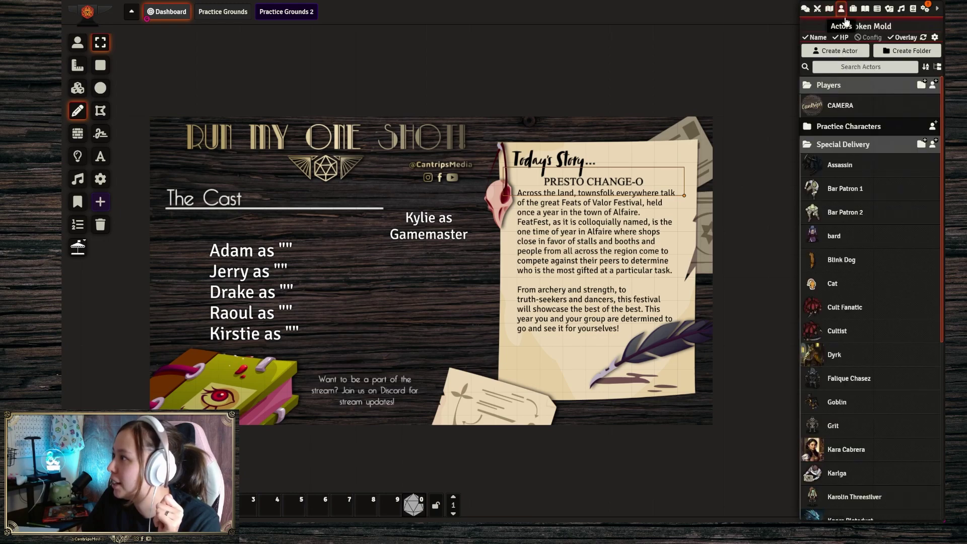
{"action": "right_click", "coordinate": [850, 146]}
{"action": "left_click", "coordinate": [851, 147]}
{"action": "right_click", "coordinate": [853, 150]}
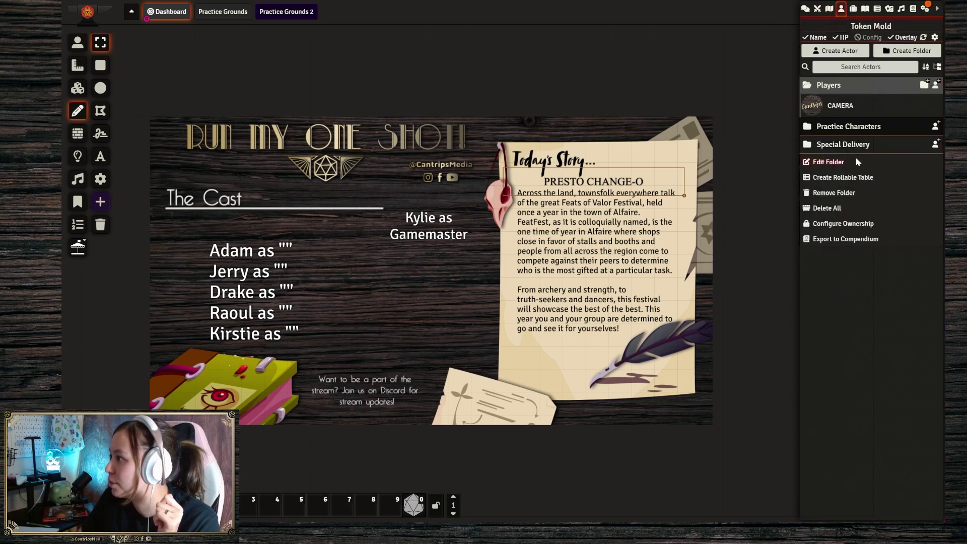
{"action": "left_click", "coordinate": [860, 210]}
{"action": "left_click", "coordinate": [677, 200]}
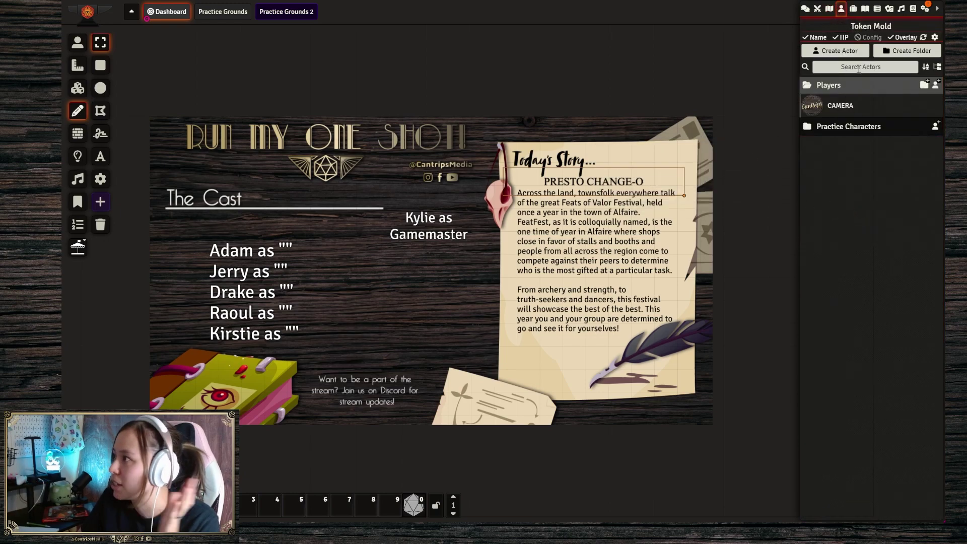
Step: Check which scenes are stored in the One Shots compendium
{"action": "left_click", "coordinate": [912, 10]}
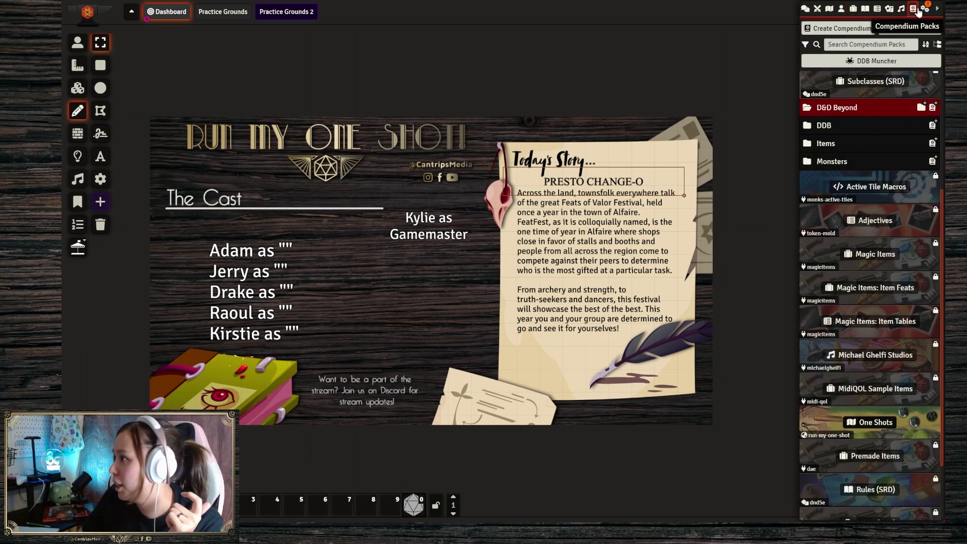
{"action": "left_click", "coordinate": [891, 429]}
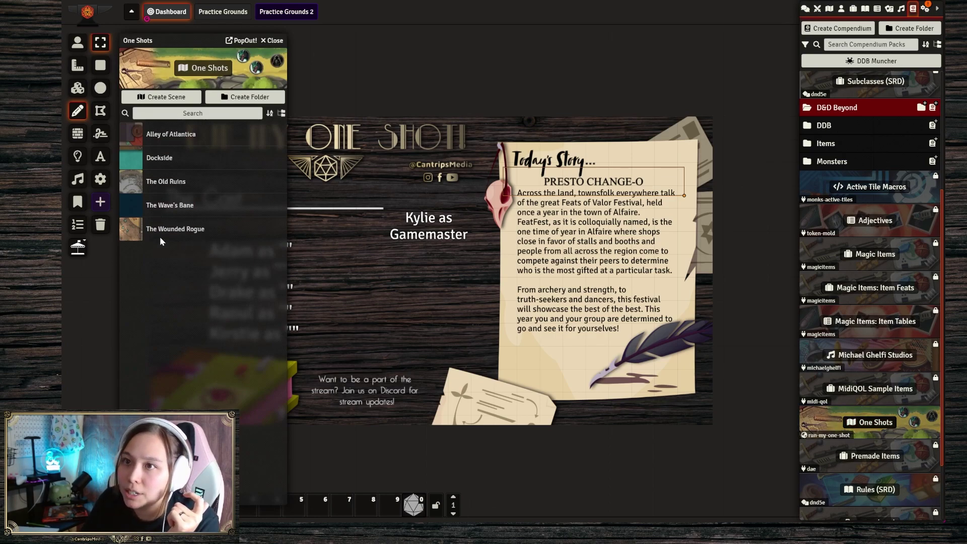
{"action": "key", "text": "Escape"}
Step: Create player character actors in the Players folder named after the first two cast members listed on the Dashboard
{"action": "left_click", "coordinate": [841, 8]}
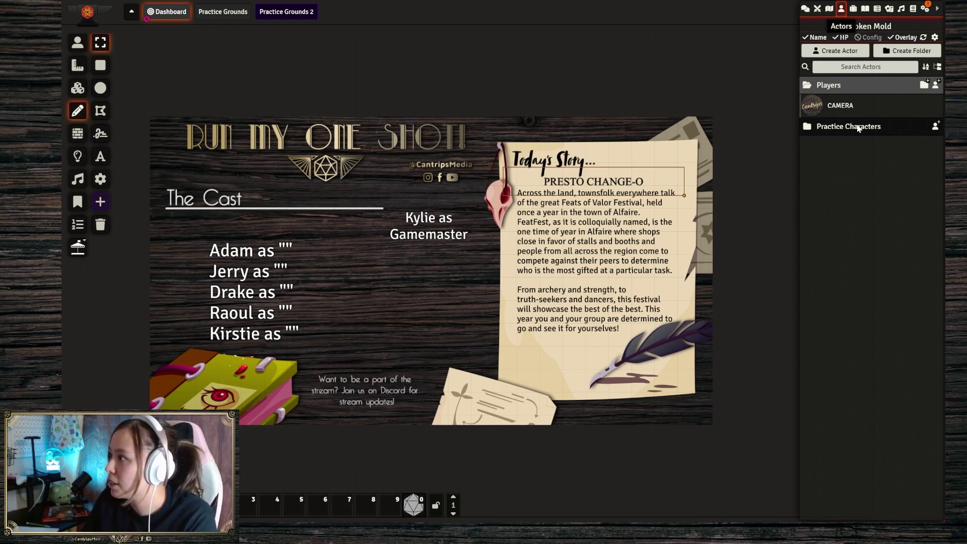
{"action": "left_click", "coordinate": [935, 84]}
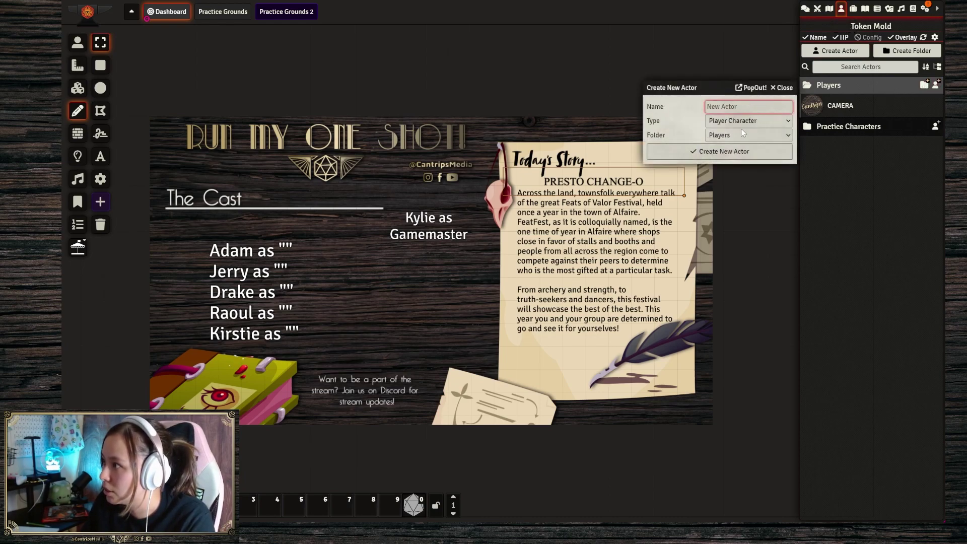
{"action": "type", "text": "Adam"}
{"action": "key", "text": "Return"}
{"action": "left_click", "coordinate": [935, 85]}
{"action": "type", "text": "Jerry"}
{"action": "key", "text": "Return"}
{"action": "key", "text": "Escape"}
Step: Create player character actors in the Players folder for the remaining three cast members listed on the Dashboard
{"action": "left_click", "coordinate": [935, 84]}
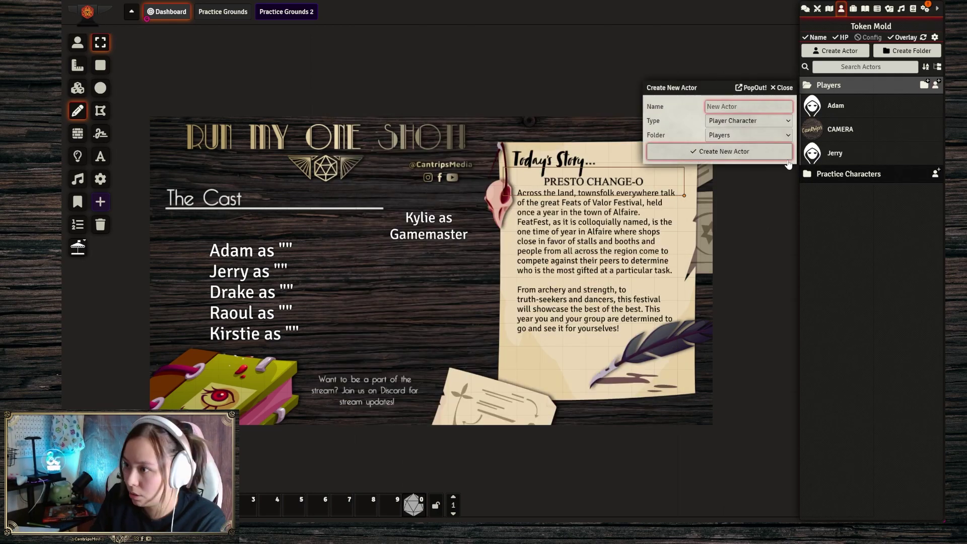
{"action": "type", "text": "Drake"}
{"action": "key", "text": "Return"}
{"action": "key", "text": "Escape"}
{"action": "left_click", "coordinate": [936, 84]}
{"action": "type", "text": "Raoul"}
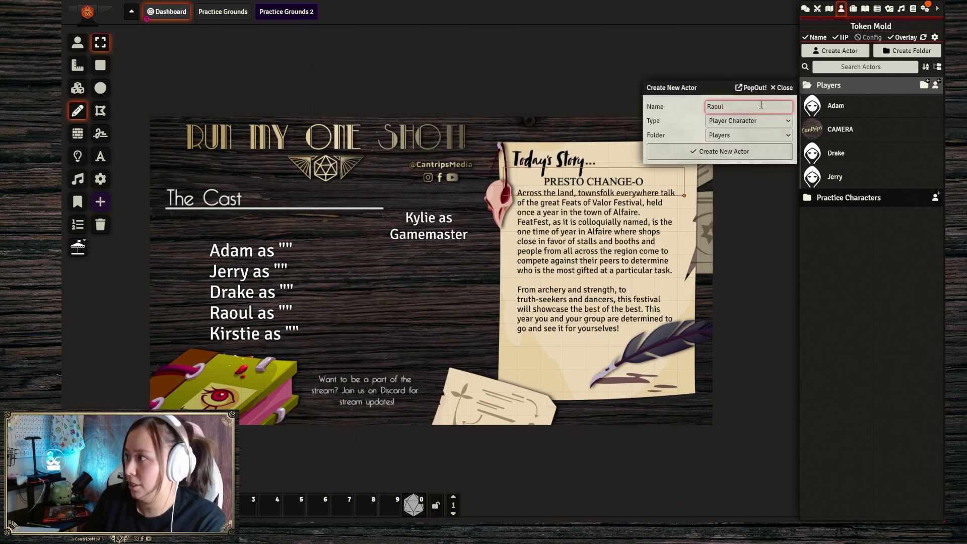
{"action": "key", "text": "Return"}
{"action": "key", "text": "Escape"}
{"action": "left_click", "coordinate": [935, 85]}
{"action": "type", "text": "Kirstie"}
{"action": "key", "text": "Return"}
{"action": "key", "text": "Escape"}
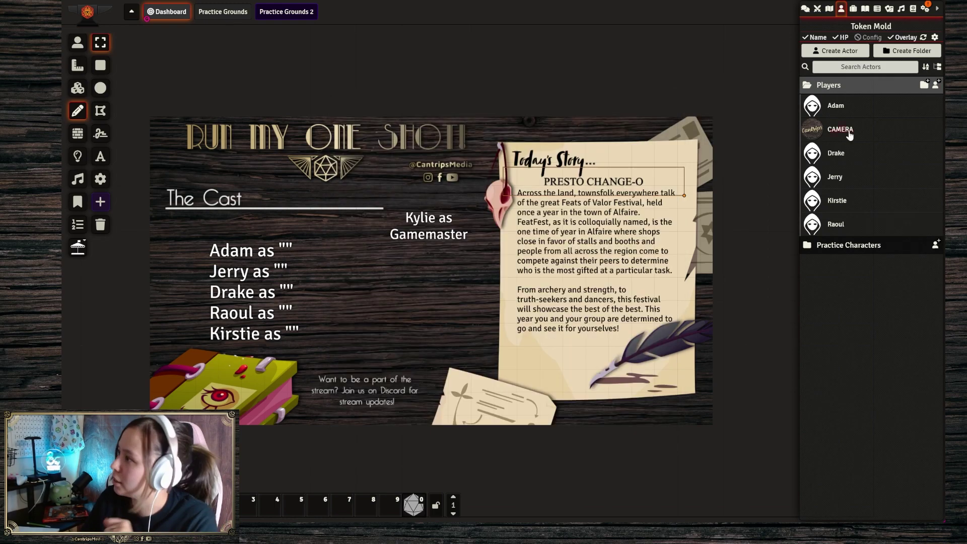
Step: Switch to the Practice Grounds scene and delete the Kara Cabrera, Dyrk, Tempest and Knarc Platedust tokens
{"action": "scroll", "coordinate": [493, 288], "scroll_direction": "up", "scroll_amount": 1}
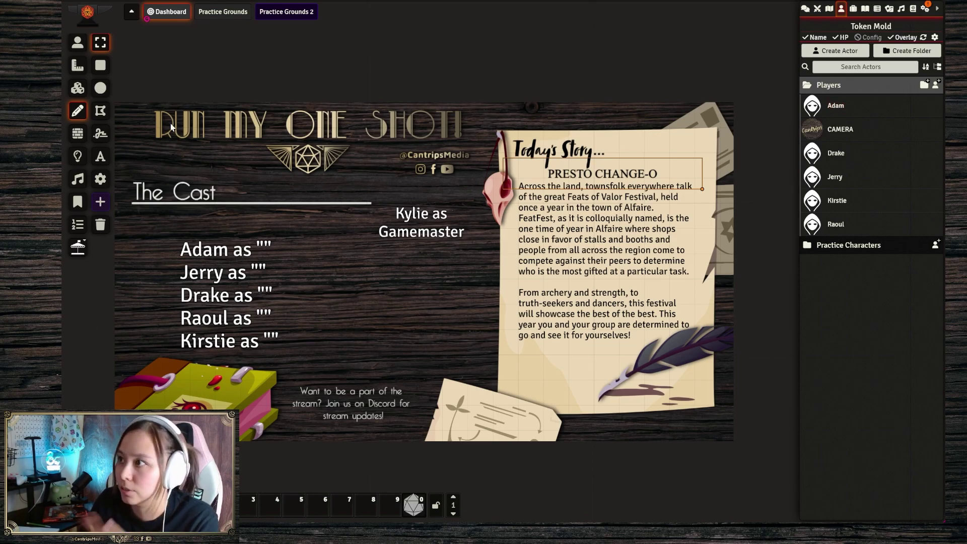
{"action": "left_click", "coordinate": [222, 13]}
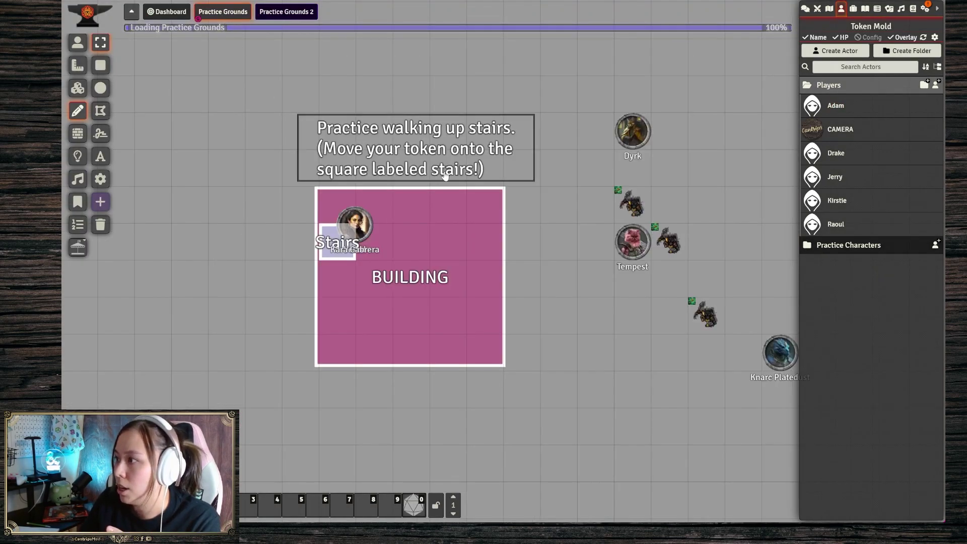
{"action": "left_click", "coordinate": [434, 246]}
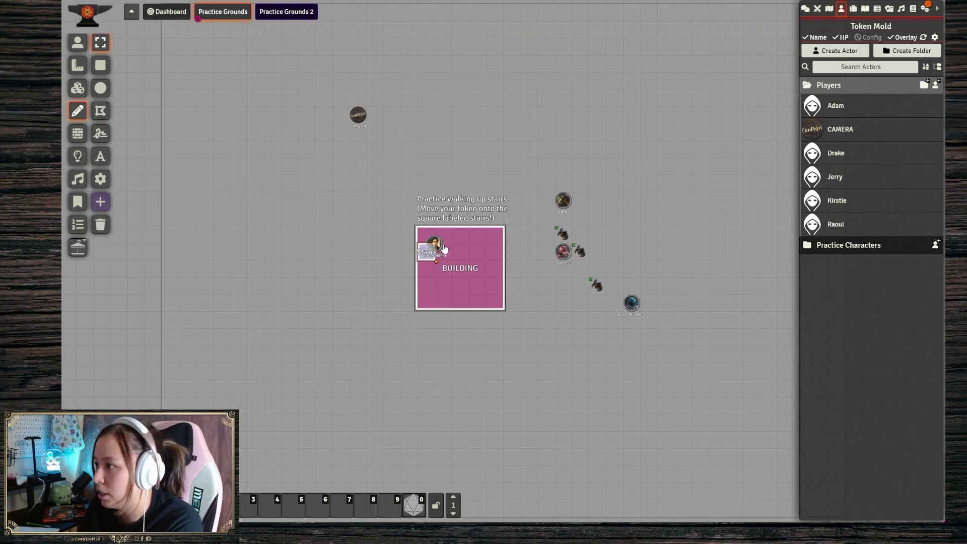
{"action": "scroll", "coordinate": [434, 242], "scroll_direction": "up", "scroll_amount": 3}
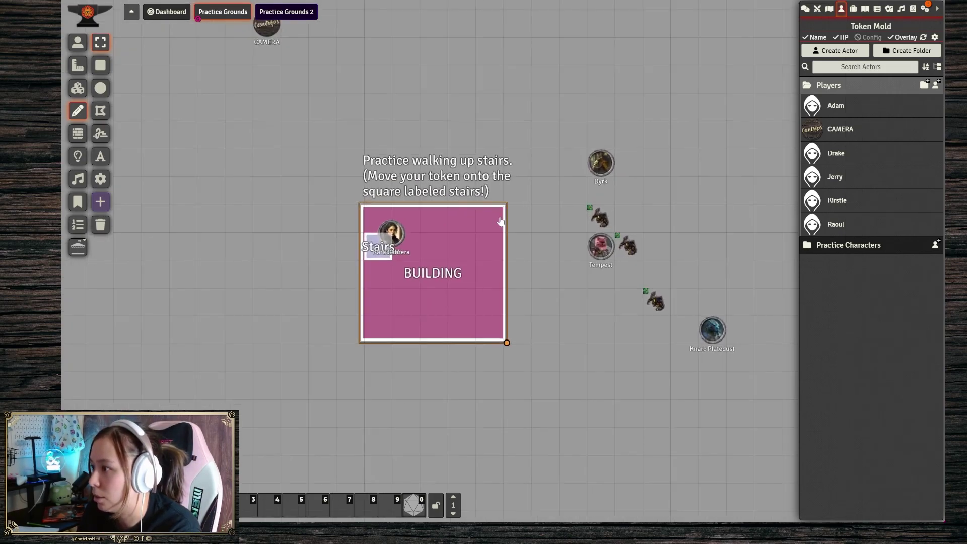
{"action": "left_click", "coordinate": [78, 42]}
{"action": "left_click", "coordinate": [368, 227]}
{"action": "key", "text": "Delete"}
{"action": "left_click", "coordinate": [622, 142]}
{"action": "key", "text": "Delete"}
{"action": "left_click", "coordinate": [622, 243]}
{"action": "key", "text": "Delete"}
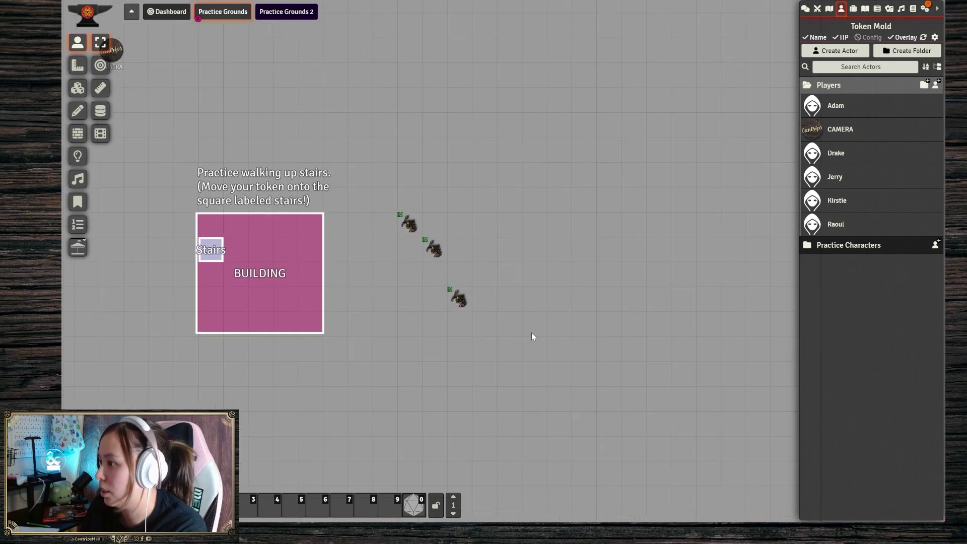
Step: Select the three goblin tokens beside the building and check the Goblin token's sheet
{"action": "left_click_drag", "start_coordinate": [539, 321], "coordinate": [390, 205]}
{"action": "right_click", "coordinate": [411, 231]}
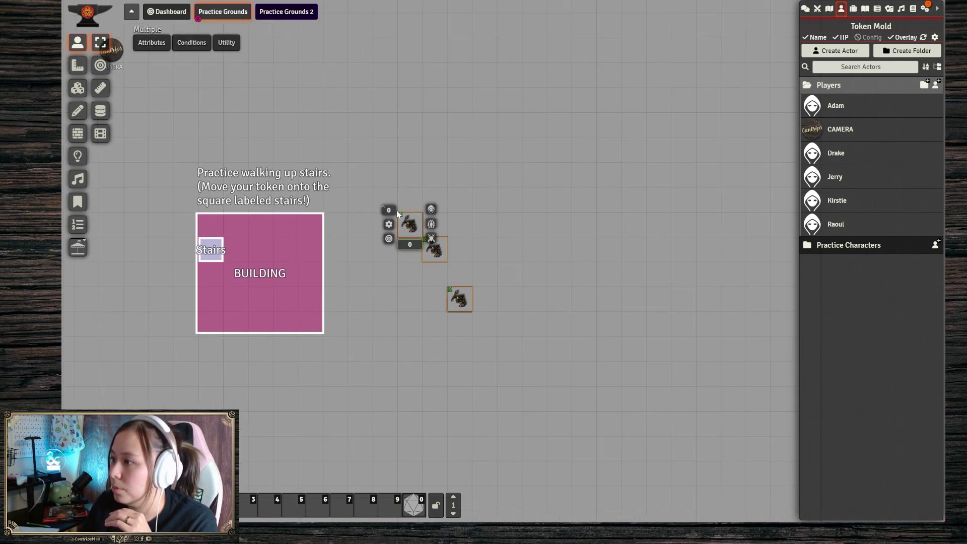
{"action": "left_click", "coordinate": [513, 199]}
{"action": "double_click", "coordinate": [414, 232]}
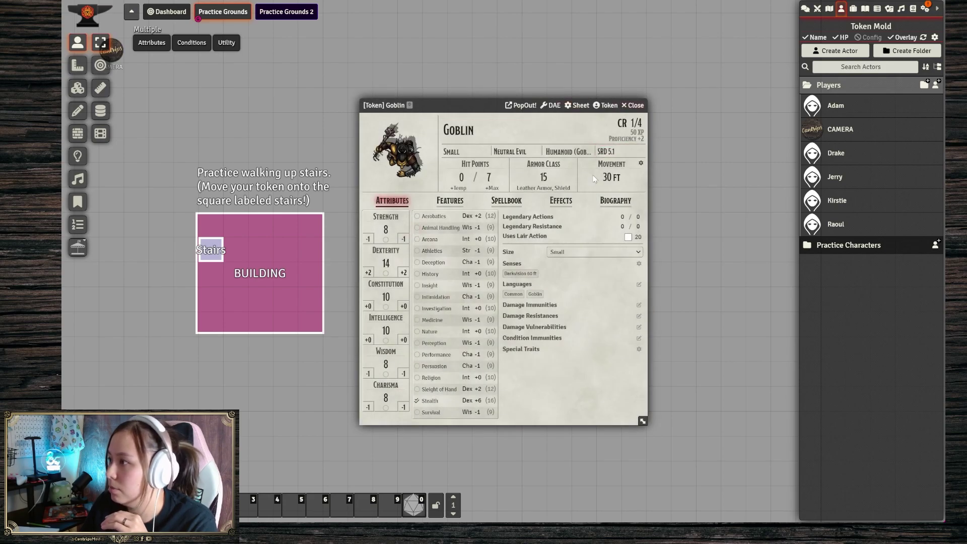
{"action": "key", "text": "Escape"}
{"action": "right_click", "coordinate": [434, 249]}
{"action": "double_click", "coordinate": [434, 249]}
{"action": "key", "text": "Escape"}
{"action": "scroll", "coordinate": [382, 136], "scroll_direction": "down", "scroll_amount": 3}
{"action": "scroll", "coordinate": [384, 147], "scroll_direction": "up", "scroll_amount": 1}
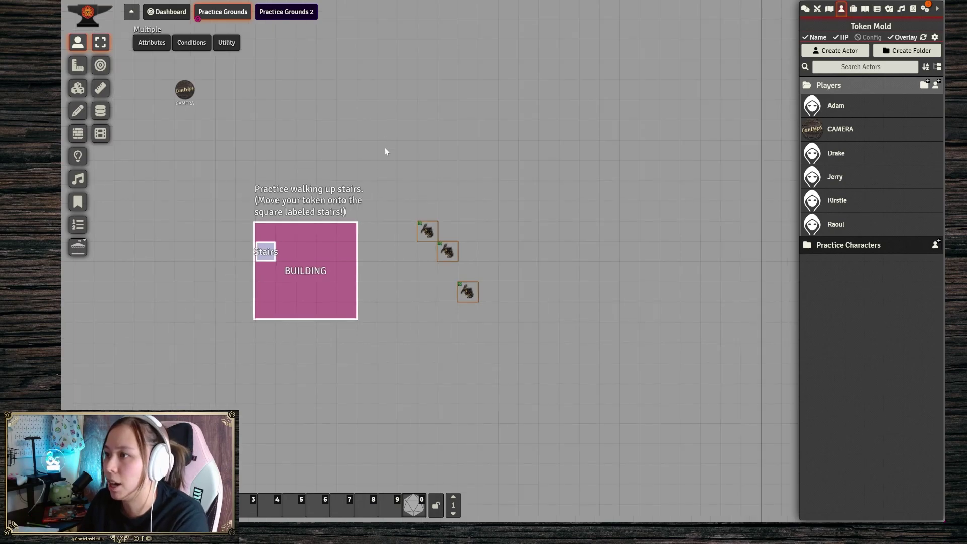
Step: Place the Akra, Quillathe, Perrin, Morthos and Riswynn practice characters as tokens around the goblins
{"action": "scroll", "coordinate": [386, 165], "scroll_direction": "up", "scroll_amount": 2}
{"action": "left_click_drag", "start_coordinate": [348, 112], "coordinate": [381, 143]}
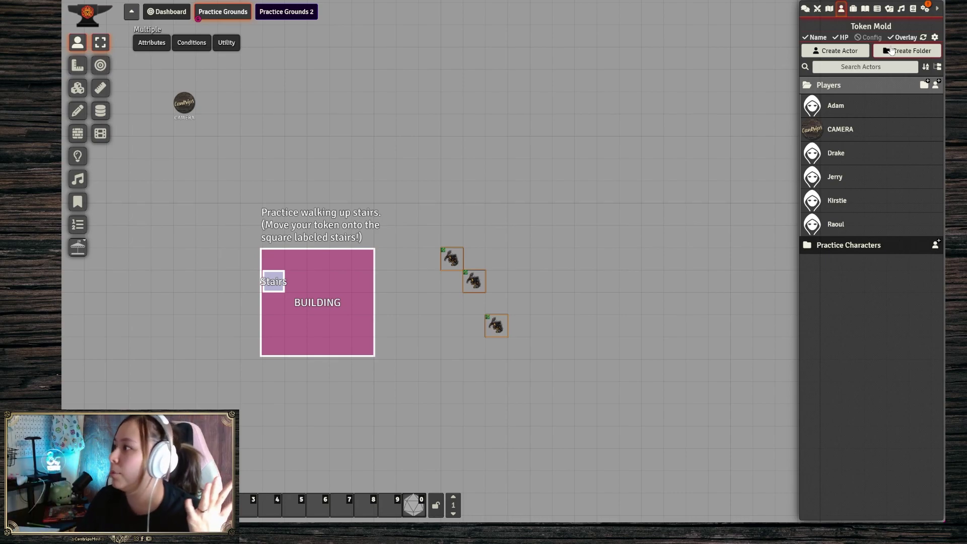
{"action": "left_click", "coordinate": [869, 247]}
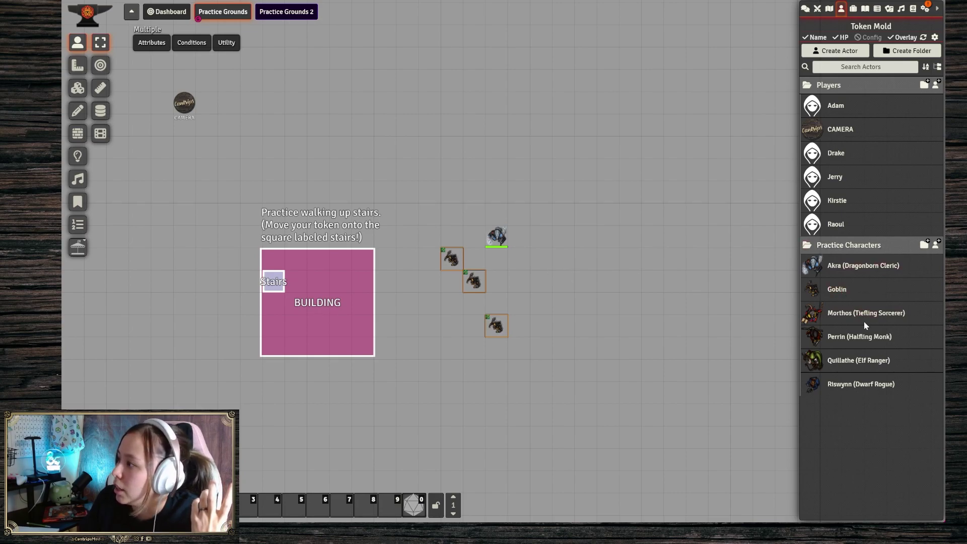
{"action": "left_click_drag", "start_coordinate": [569, 283], "coordinate": [542, 281]}
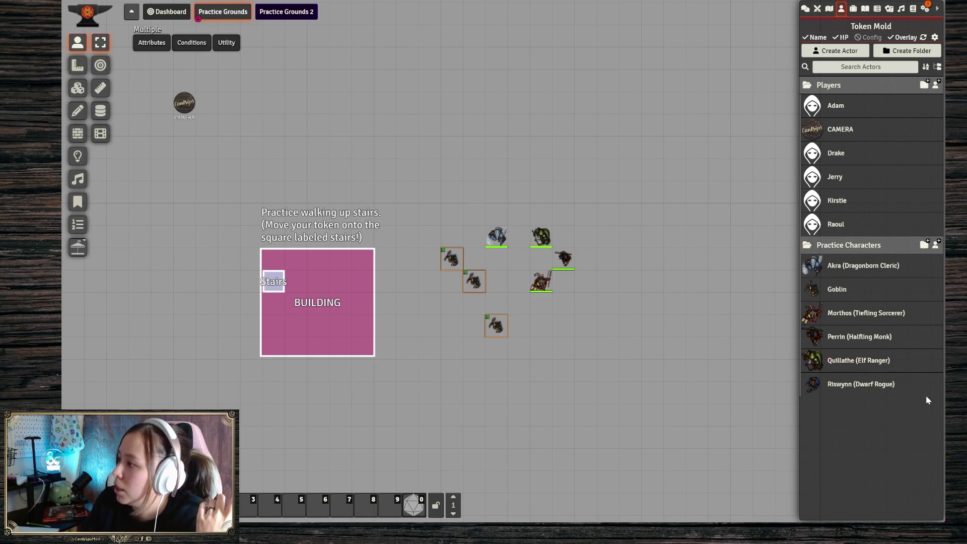
Step: Check the character sheet of the Riswynn (Dwarf Rogue) token
{"action": "left_click_drag", "start_coordinate": [446, 168], "coordinate": [548, 237]}
{"action": "right_click", "coordinate": [476, 213]}
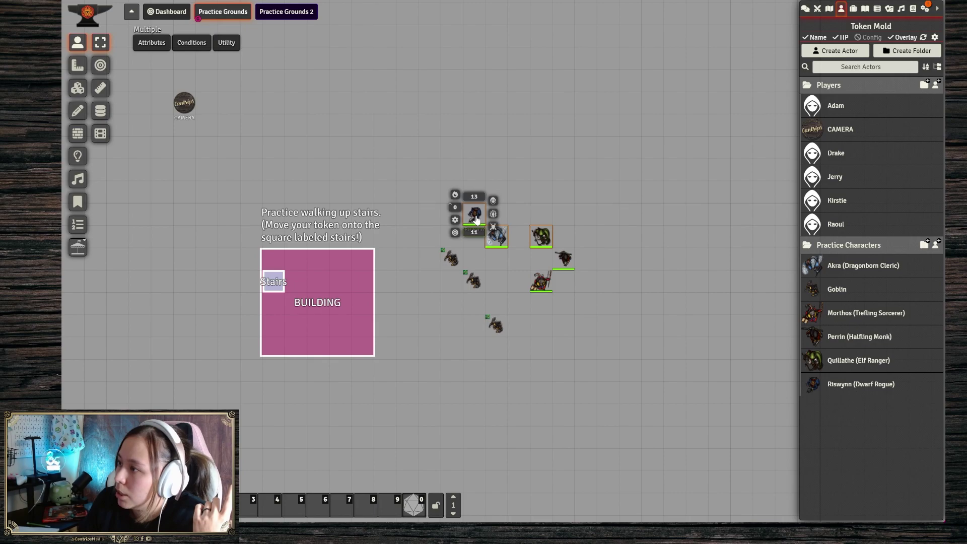
{"action": "double_click", "coordinate": [477, 213]}
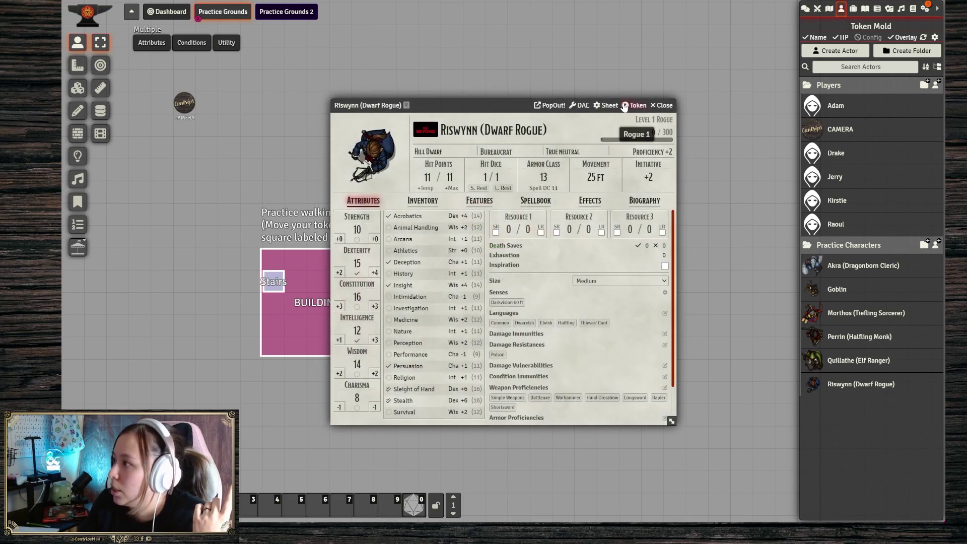
{"action": "left_click", "coordinate": [661, 105]}
Step: Review the ownership configuration of Akra (Dragonborn Cleric) in the Practice Characters folder
{"action": "right_click", "coordinate": [869, 272]}
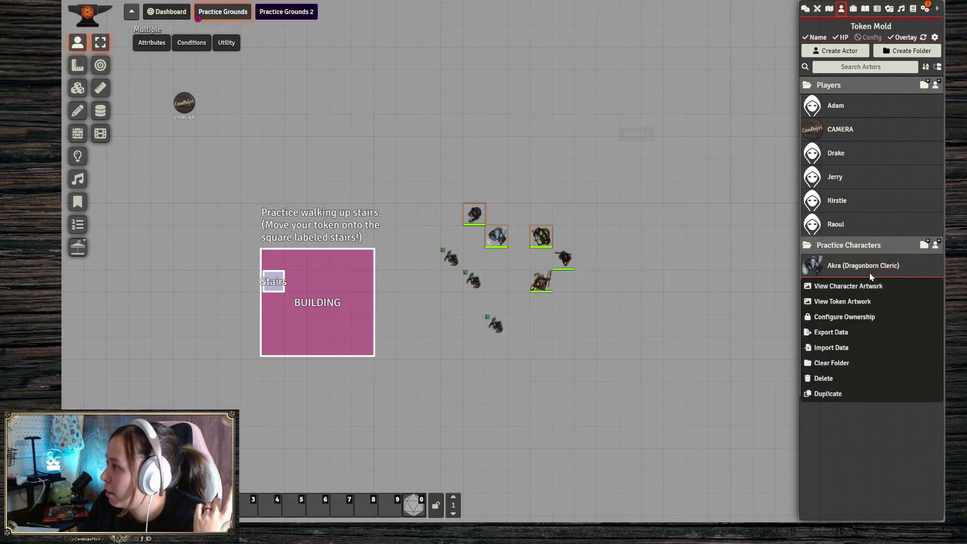
{"action": "left_click", "coordinate": [866, 317]}
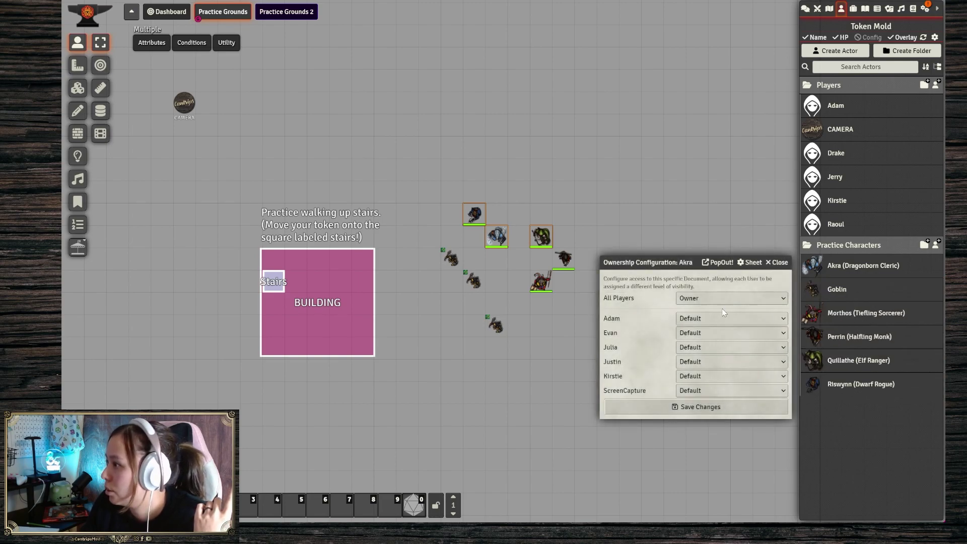
{"action": "left_click", "coordinate": [784, 263]}
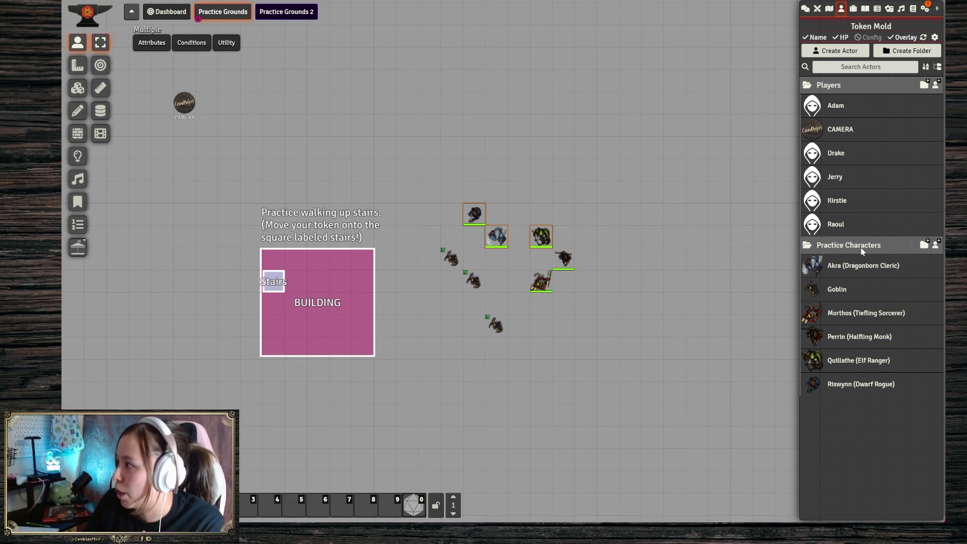
Step: Rename three player users in User Management with the new session's players' names and save the changes
{"action": "left_click", "coordinate": [848, 245]}
{"action": "left_click", "coordinate": [925, 9]}
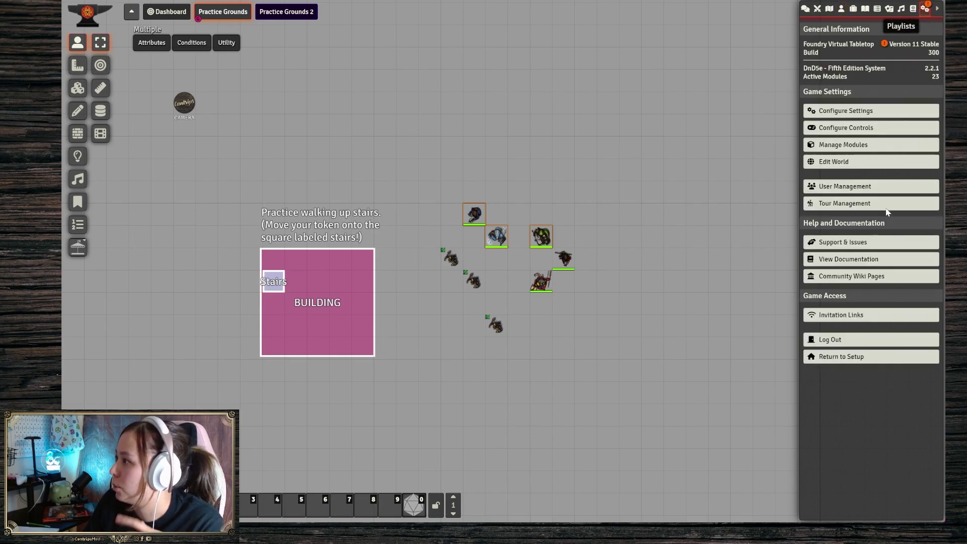
{"action": "left_click", "coordinate": [851, 187]}
{"action": "double_click", "coordinate": [372, 284]}
{"action": "type", "text": "Jerry"}
{"action": "key", "text": "Tab"}
{"action": "type", "text": "Drake"}
{"action": "key", "text": "Tab"}
{"action": "type", "text": "Raoul"}
{"action": "key", "text": "Return"}
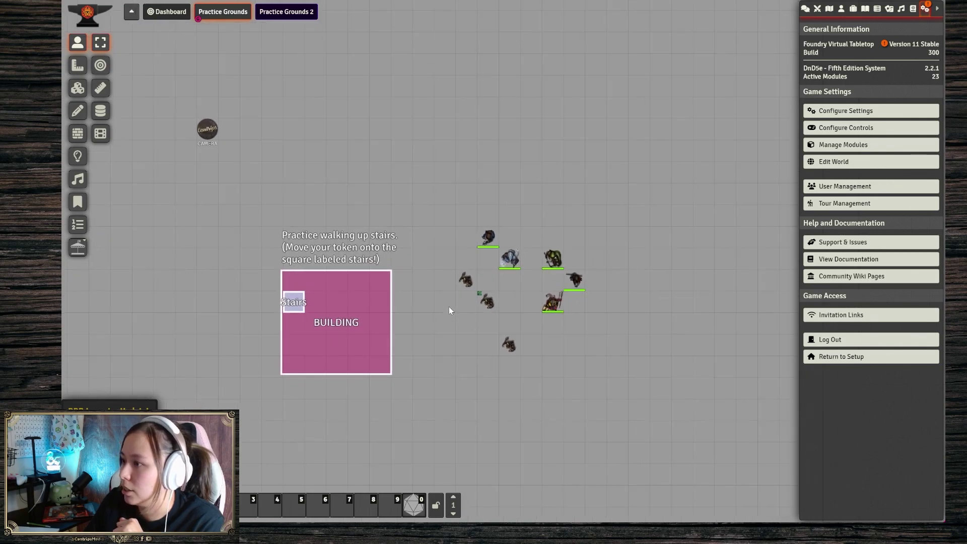
Step: Move the Riswynn token onto the building's Stairs square and the CAMERA token above the stairs instructions
{"action": "left_click", "coordinate": [486, 235]}
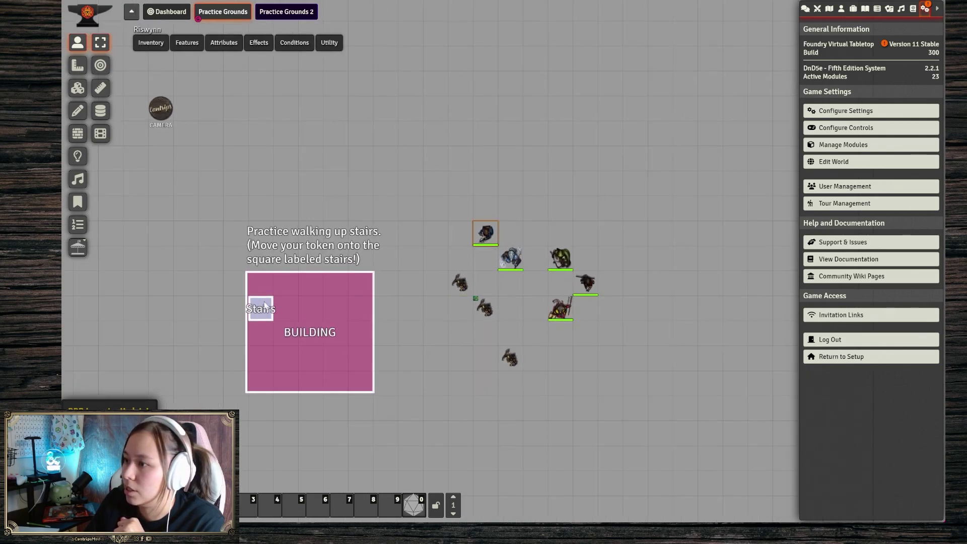
{"action": "left_click_drag", "start_coordinate": [486, 233], "coordinate": [262, 308]}
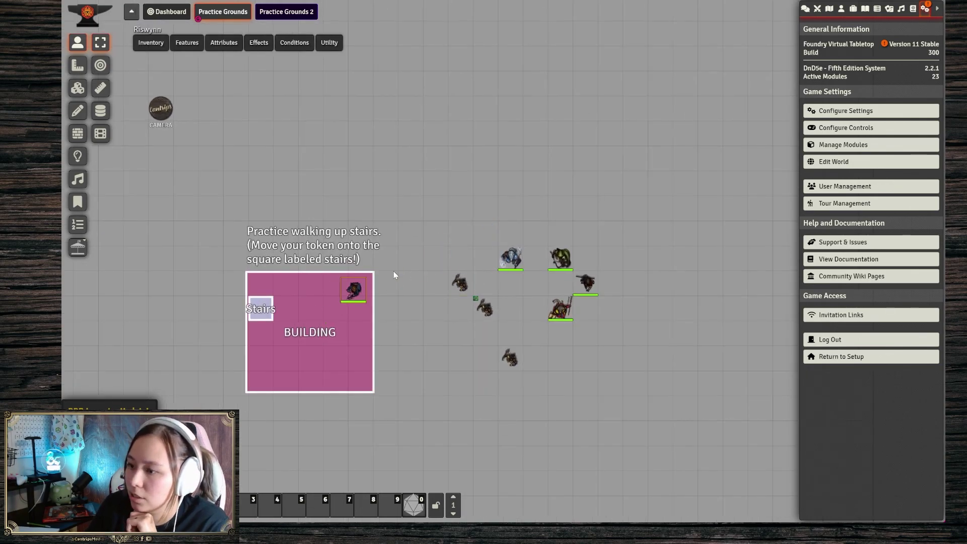
{"action": "left_click", "coordinate": [215, 132]}
{"action": "left_click_drag", "start_coordinate": [215, 133], "coordinate": [332, 182]}
Step: Make the CAMERA token fully transparent by lowering its opacity to the minimum, and update the token
{"action": "right_click", "coordinate": [332, 182]}
{"action": "double_click", "coordinate": [330, 180]}
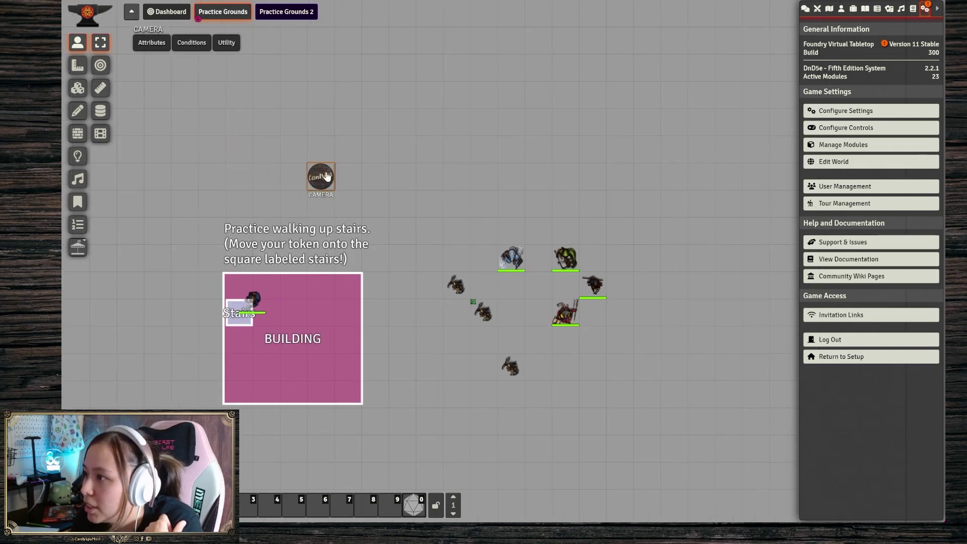
{"action": "left_click", "coordinate": [634, 106]}
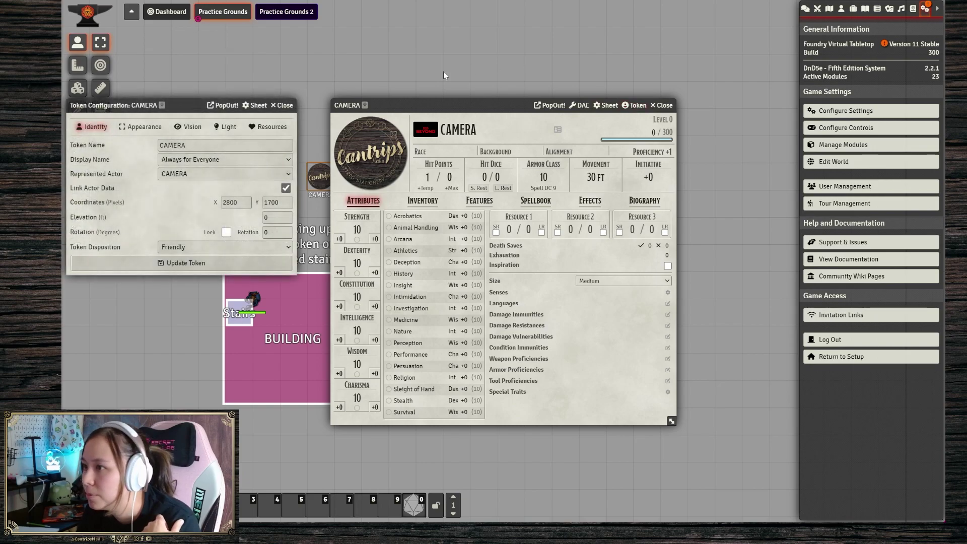
{"action": "left_click", "coordinate": [146, 128]}
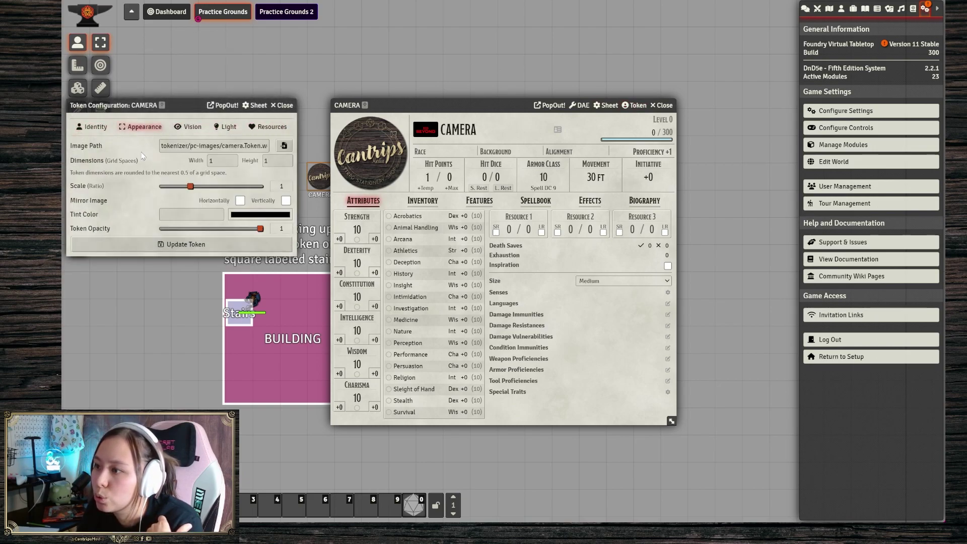
{"action": "left_click_drag", "start_coordinate": [260, 228], "coordinate": [162, 228]}
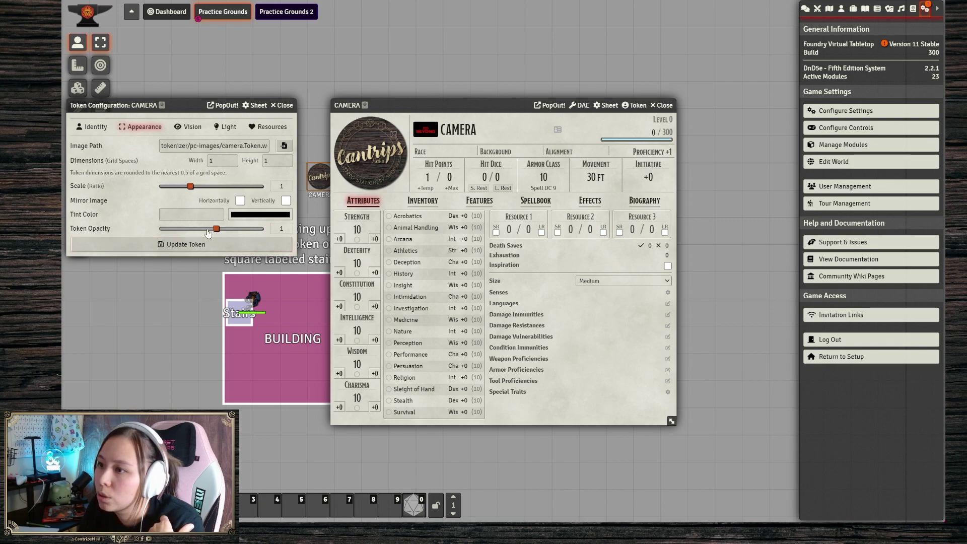
{"action": "left_click", "coordinate": [150, 244]}
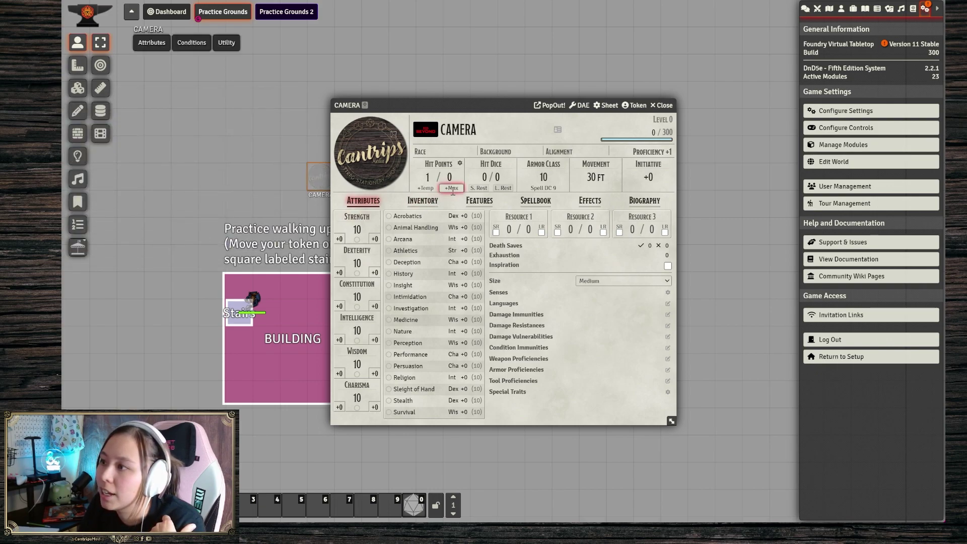
{"action": "left_click", "coordinate": [664, 105]}
{"action": "left_click", "coordinate": [486, 136]}
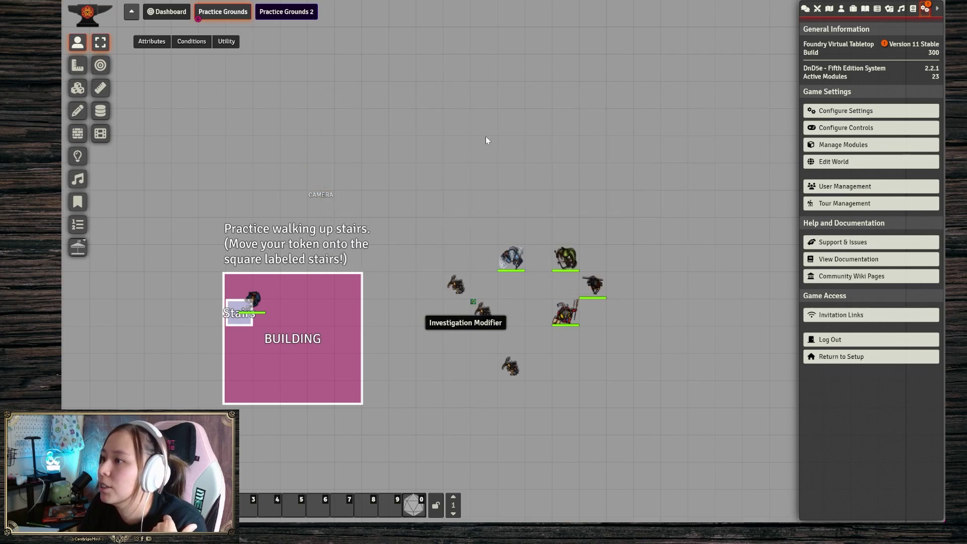
Step: Check the character sheet and token settings of the transparent CAMERA token
{"action": "left_click", "coordinate": [318, 187]}
{"action": "right_click", "coordinate": [317, 186]}
{"action": "double_click", "coordinate": [323, 184]}
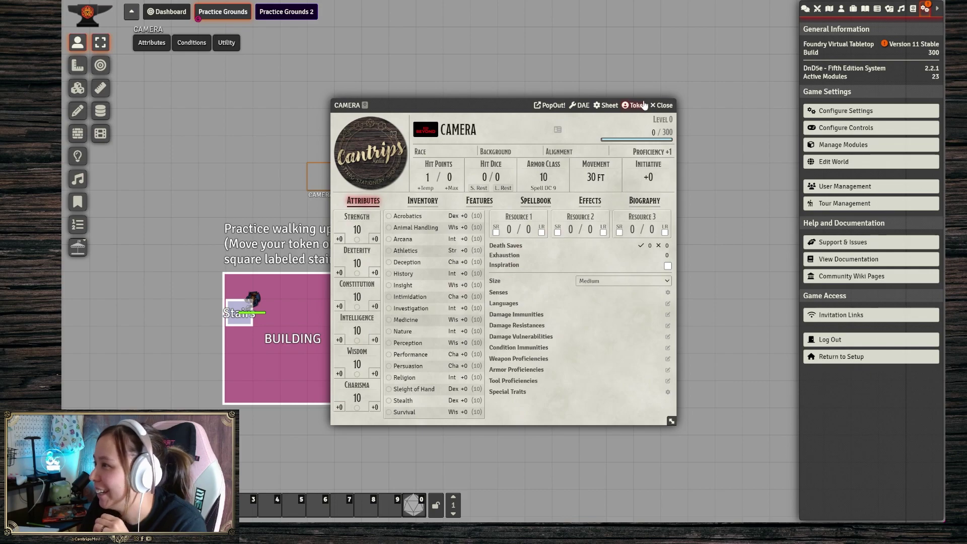
{"action": "left_click", "coordinate": [644, 105]}
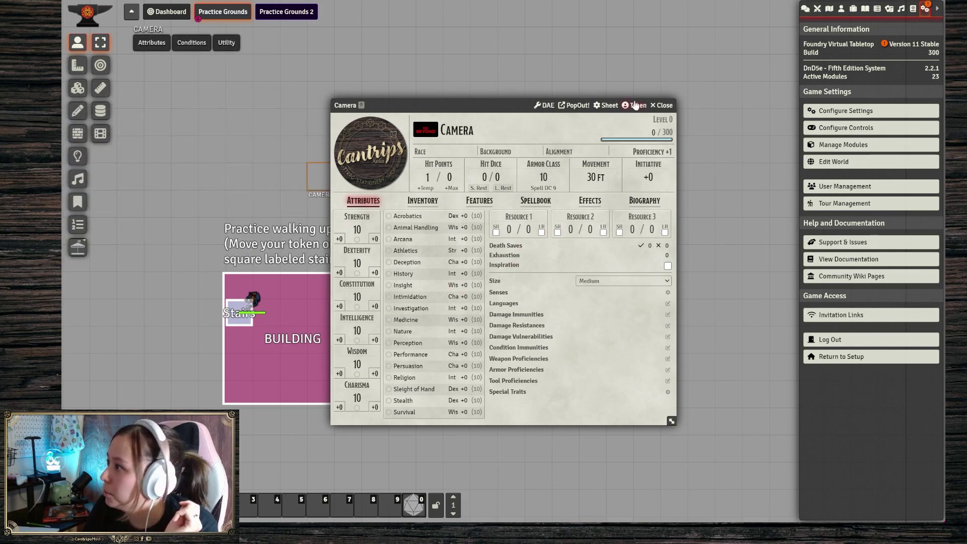
{"action": "left_click", "coordinate": [662, 105]}
{"action": "scroll", "coordinate": [352, 193], "scroll_direction": "up", "scroll_amount": 2}
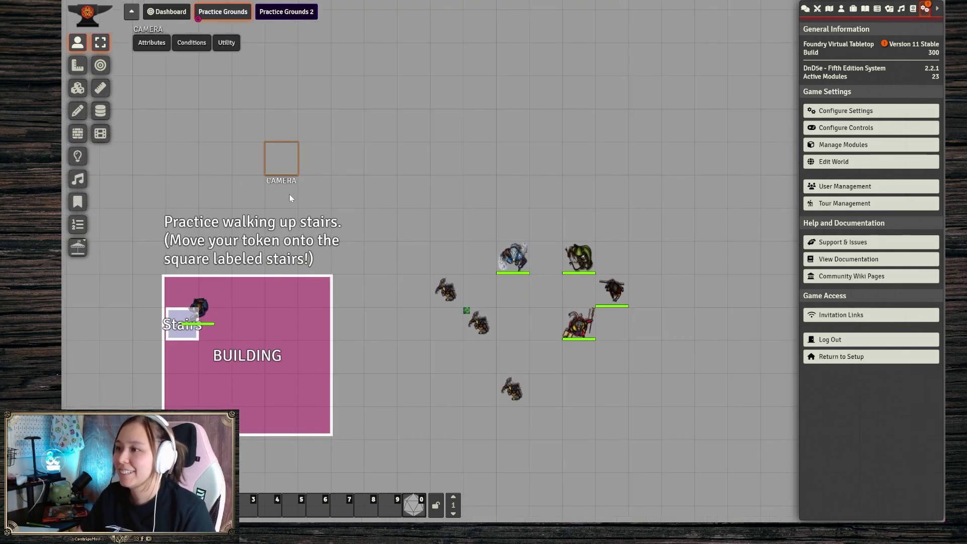
{"action": "left_click", "coordinate": [464, 147]}
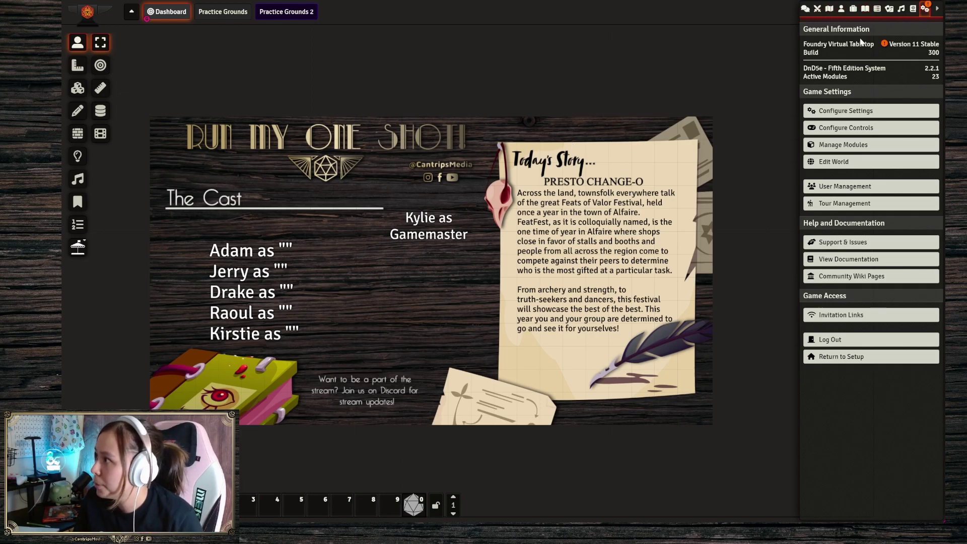
Step: Create an item folder named "Random Items from Falique's Uniques" and gather all existing items in it
{"action": "left_click", "coordinate": [841, 9]}
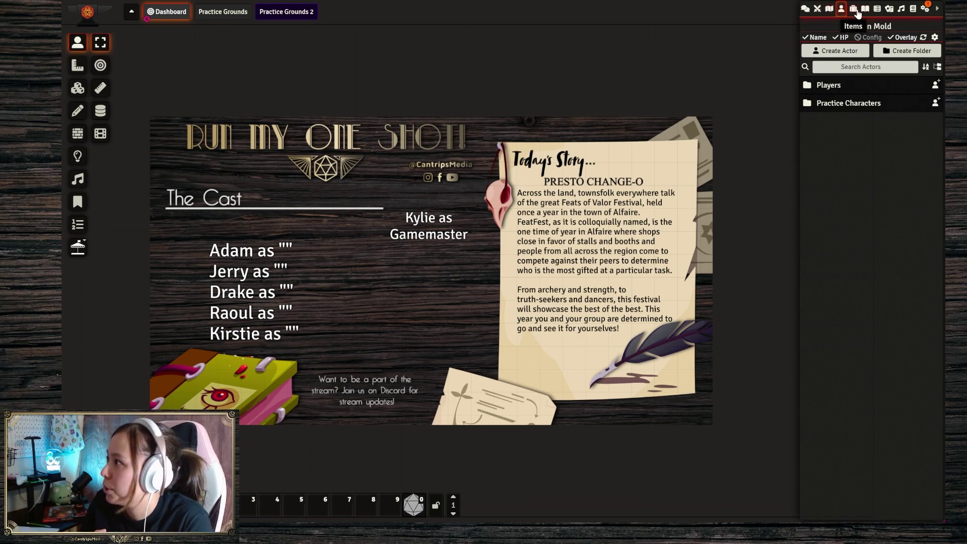
{"action": "left_click", "coordinate": [854, 9]}
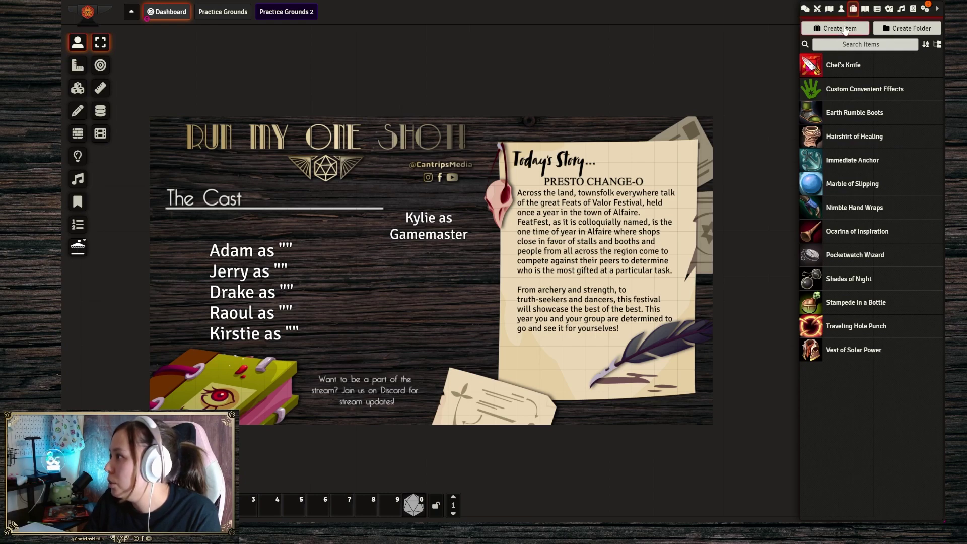
{"action": "left_click", "coordinate": [908, 28]}
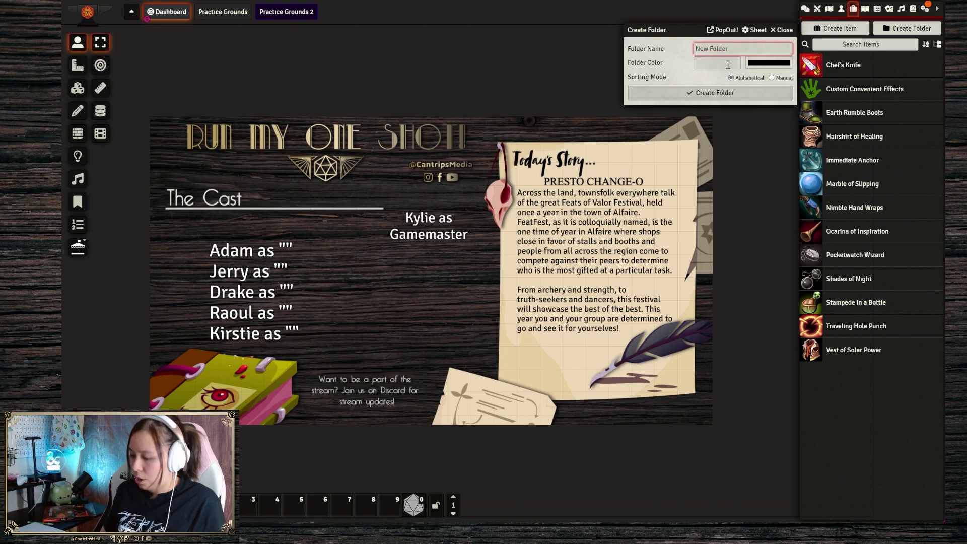
{"action": "type", "text": "Random Items from"}
{"action": "type", "text": " Falique's Uniques"}
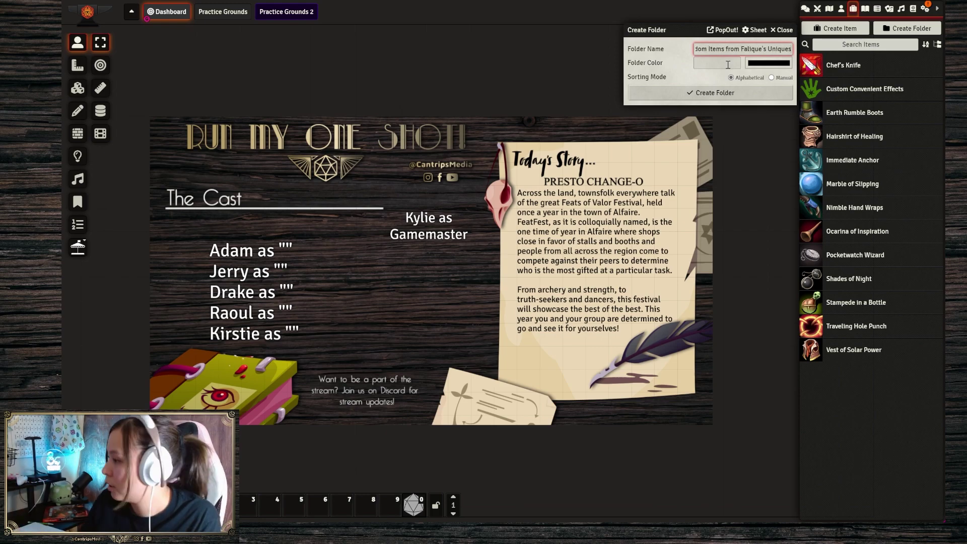
{"action": "key", "text": "Return"}
{"action": "scroll", "coordinate": [846, 75], "scroll_direction": "down", "scroll_amount": 5}
{"action": "left_click", "coordinate": [854, 63]}
{"action": "right_click", "coordinate": [854, 65]}
{"action": "left_click", "coordinate": [846, 167]}
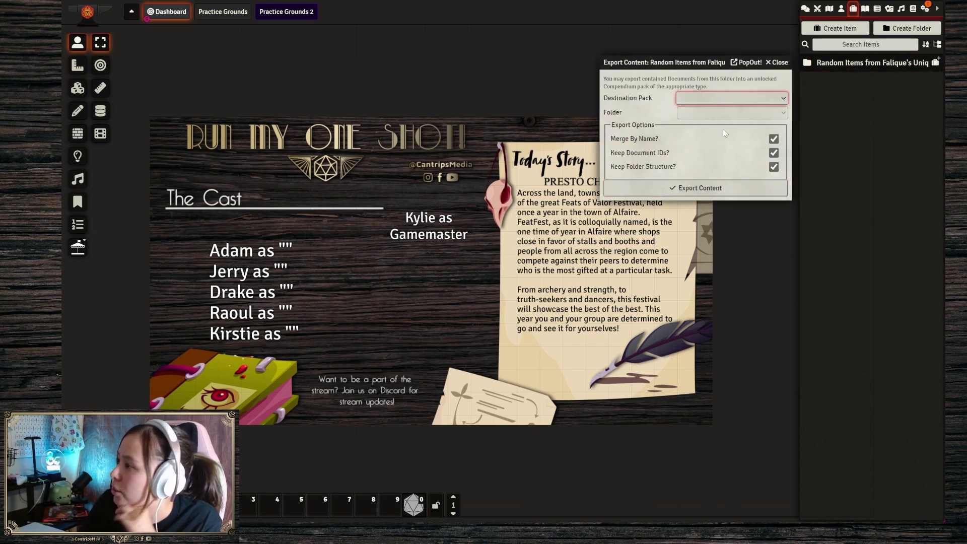
{"action": "left_click", "coordinate": [776, 62]}
Step: Create a compendium named "One Shot Items" with the Item document type inside the Items compendium folder
{"action": "left_click", "coordinate": [913, 8]}
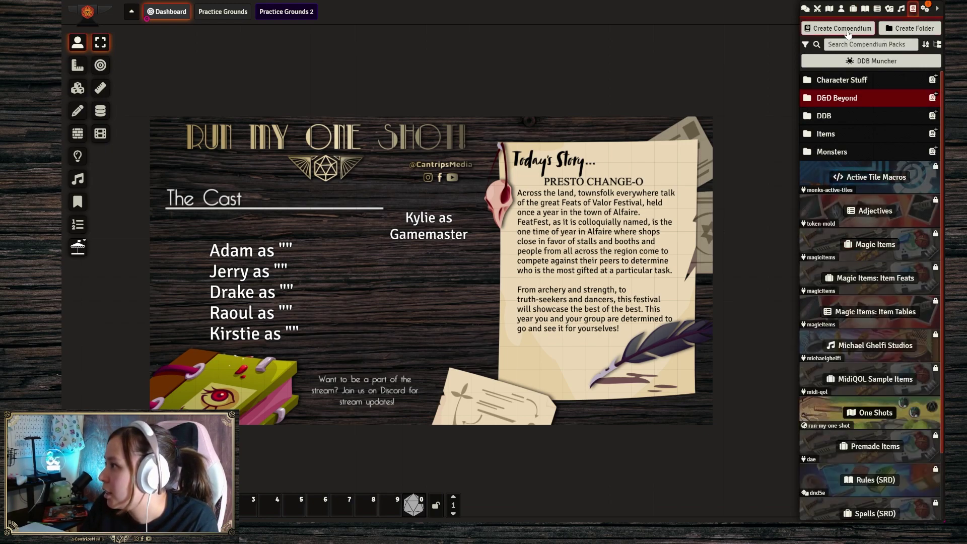
{"action": "scroll", "coordinate": [855, 246], "scroll_direction": "down", "scroll_amount": 2}
{"action": "scroll", "coordinate": [841, 222], "scroll_direction": "up", "scroll_amount": 2}
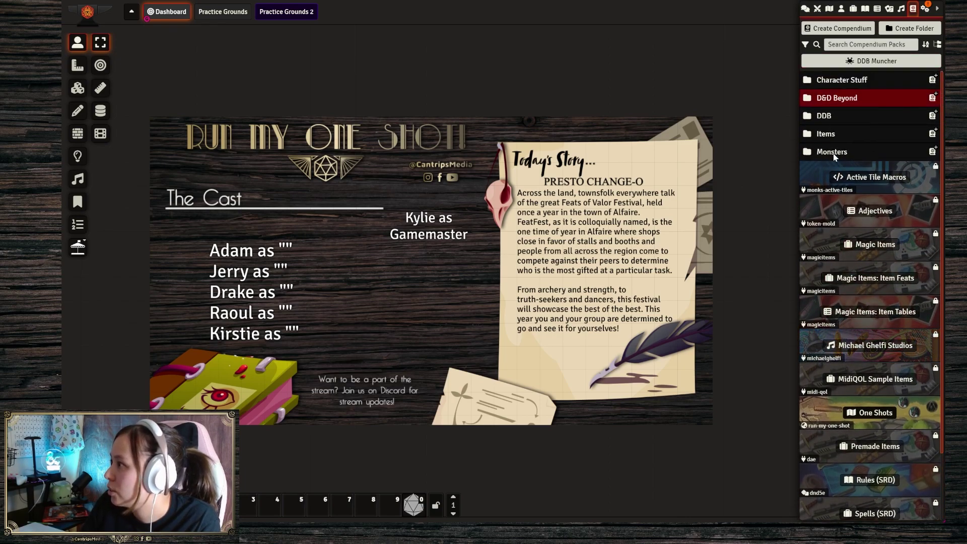
{"action": "left_click", "coordinate": [831, 136]}
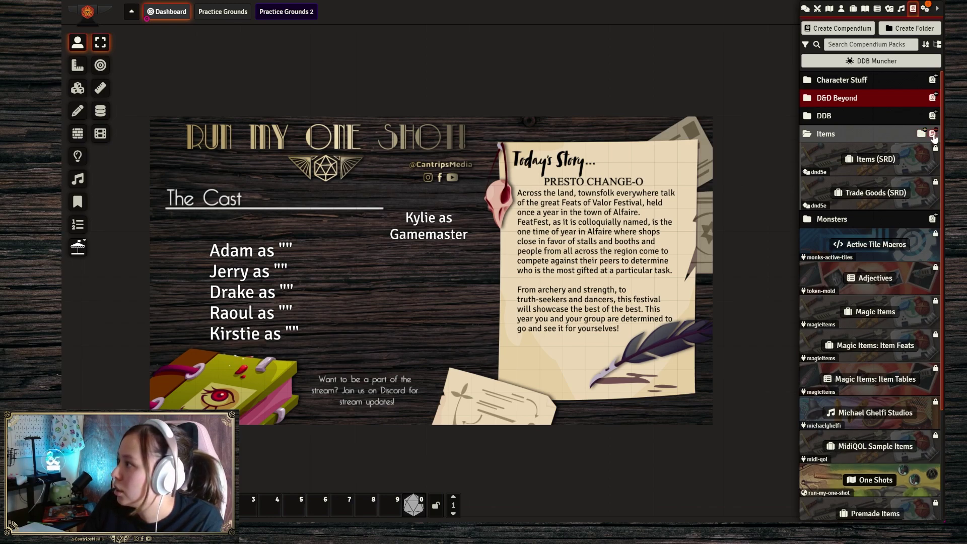
{"action": "left_click", "coordinate": [933, 134]}
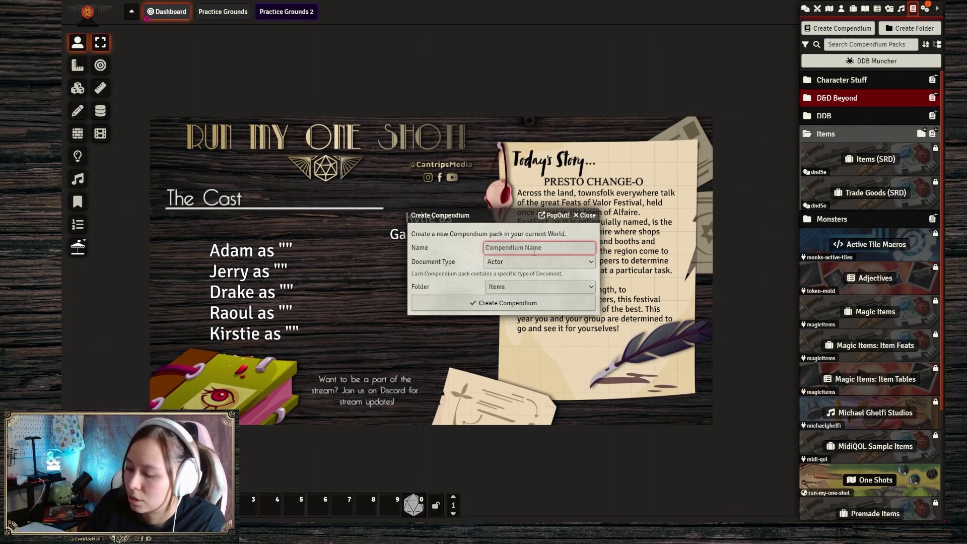
{"action": "type", "text": "One Shot Items"}
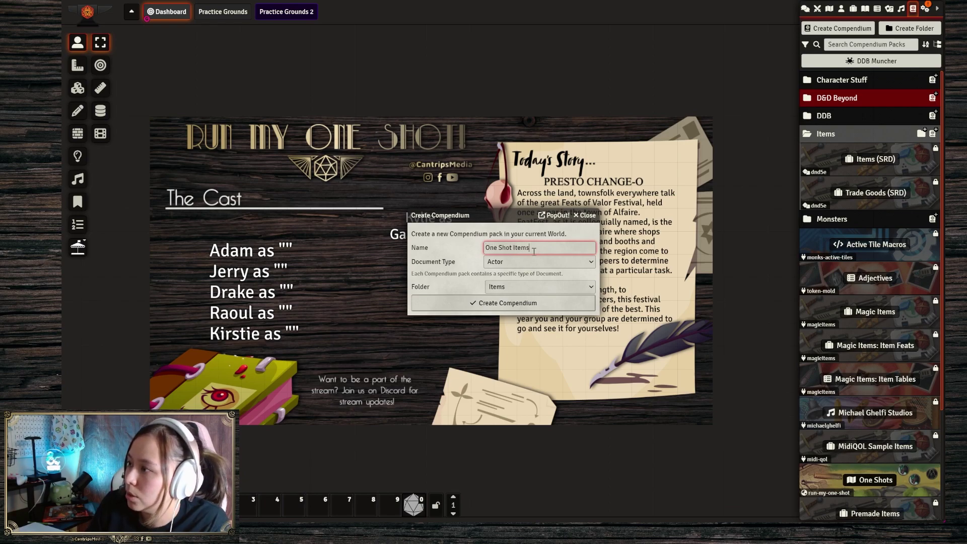
{"action": "key", "text": "Tab"}
{"action": "key", "text": "i"}
{"action": "left_click", "coordinate": [453, 302]}
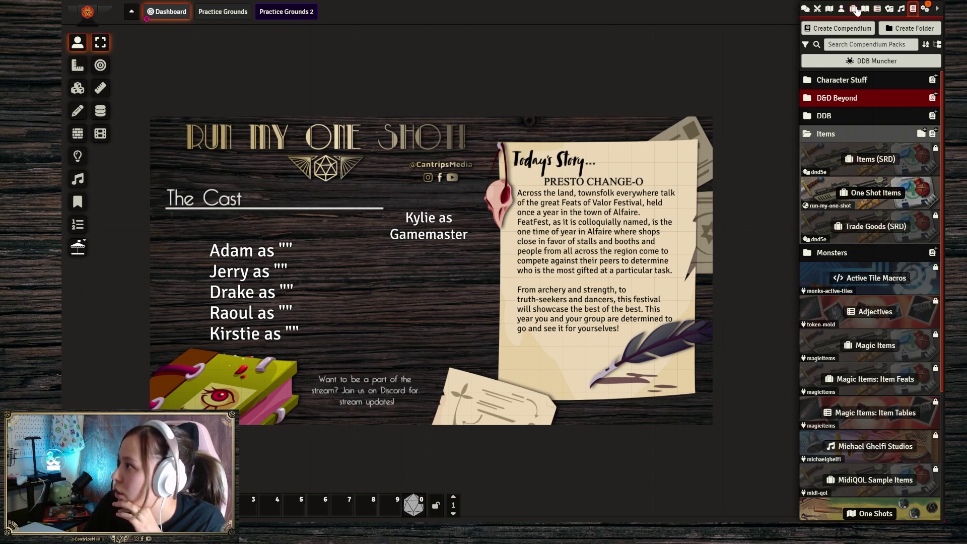
Step: Export the Random Items from Falique's Uniques folder to the One Shot Items compendium
{"action": "left_click", "coordinate": [855, 9]}
{"action": "left_click", "coordinate": [858, 64]}
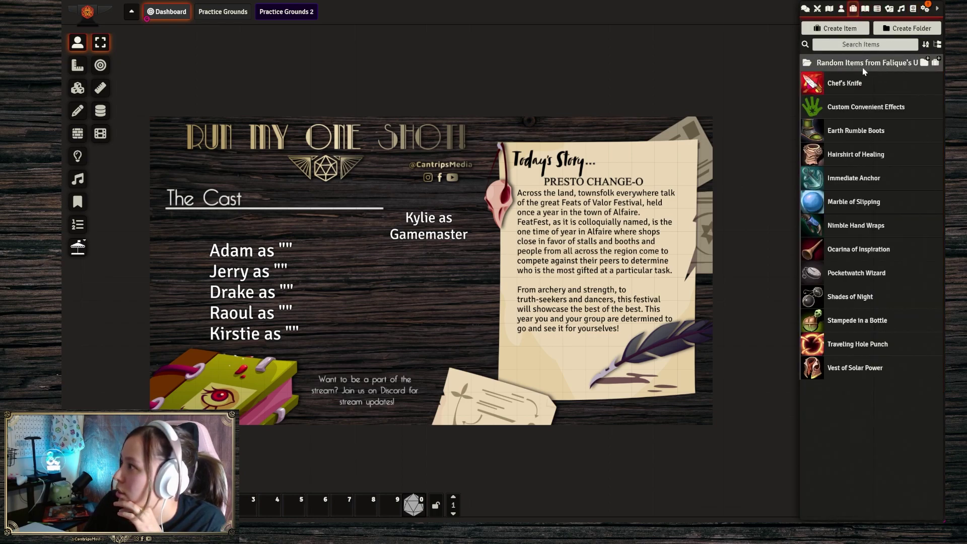
{"action": "right_click", "coordinate": [884, 65]}
{"action": "left_click", "coordinate": [860, 156]}
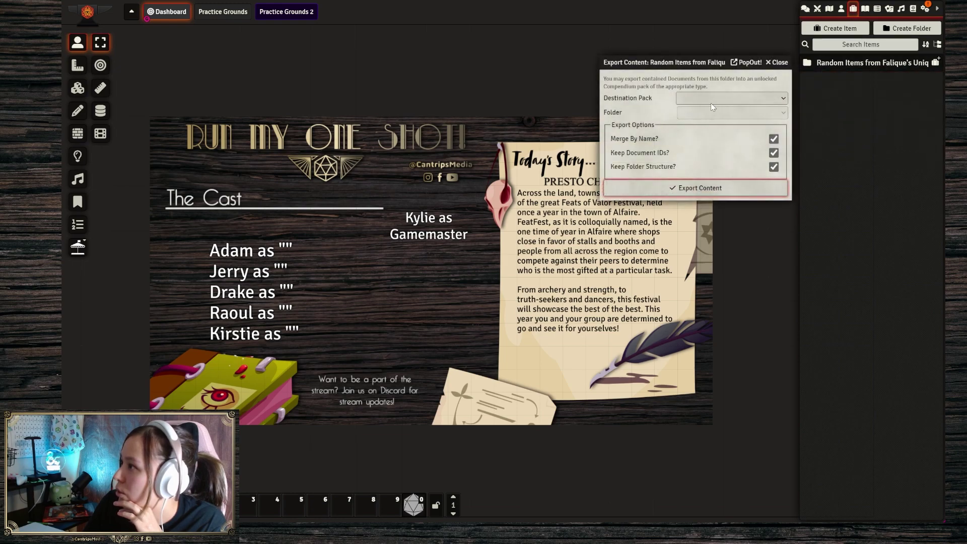
{"action": "left_click", "coordinate": [738, 202]}
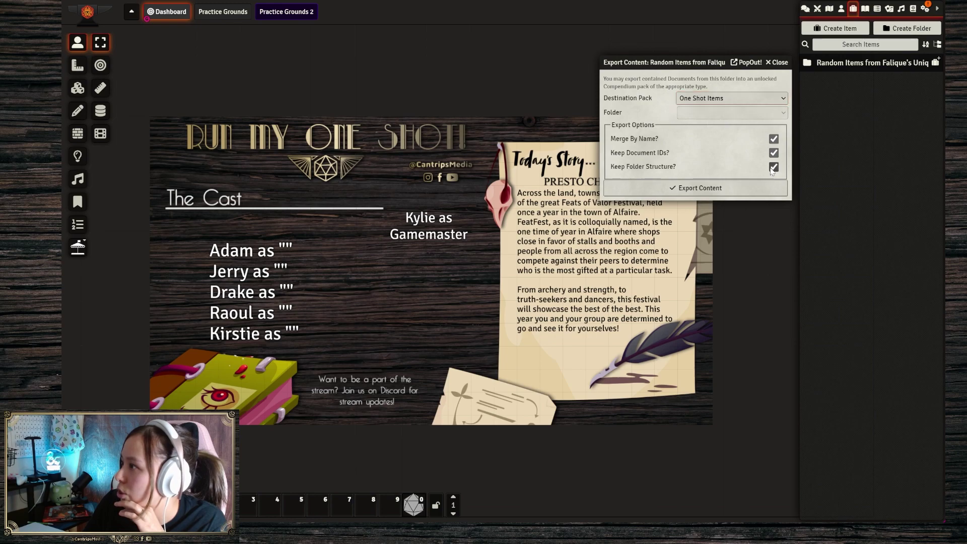
{"action": "left_click", "coordinate": [687, 188]}
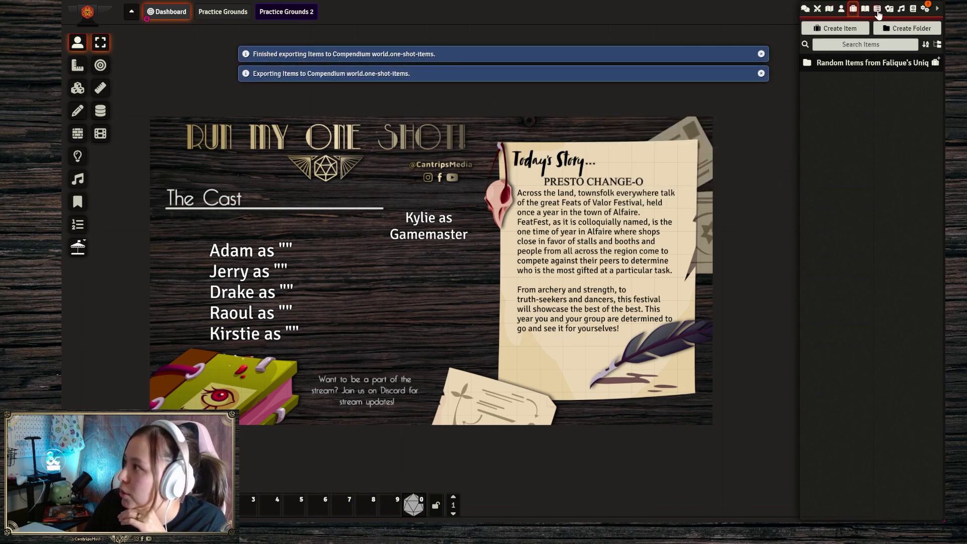
Step: Delete the Random Items from Falique's Uniques folder together with all its contents
{"action": "right_click", "coordinate": [838, 69]}
{"action": "left_click", "coordinate": [827, 127]}
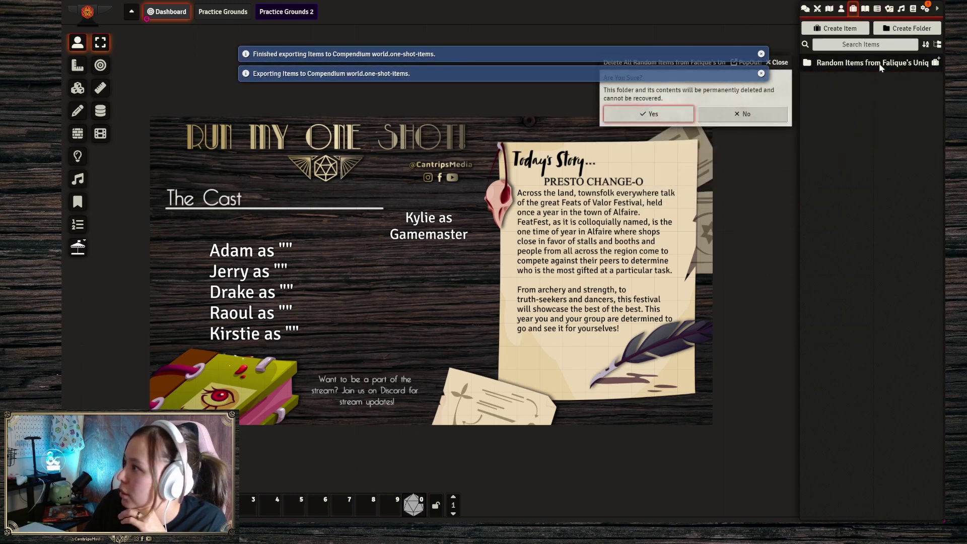
{"action": "left_click", "coordinate": [631, 115]}
Step: Check the contents of the One Shot Items compendium
{"action": "left_click", "coordinate": [913, 13]}
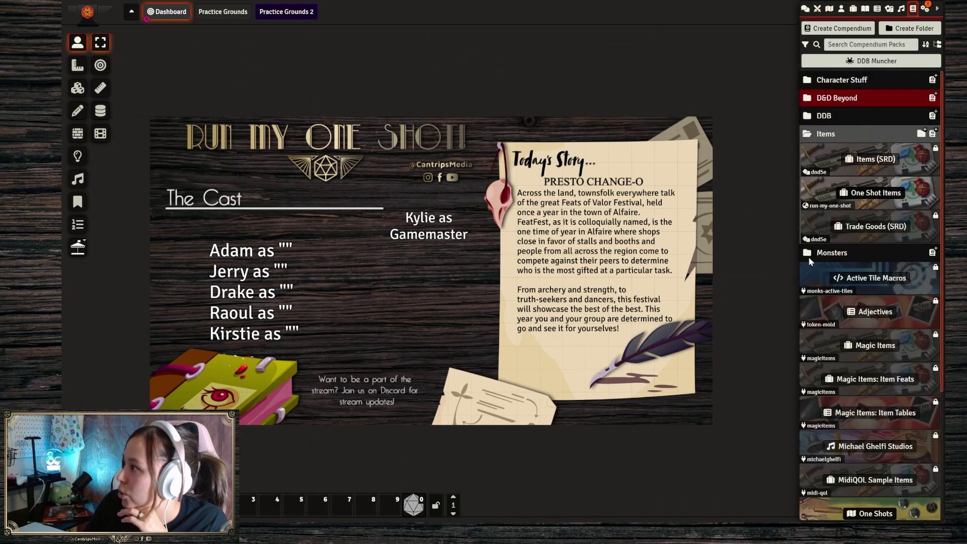
{"action": "left_click", "coordinate": [876, 194]}
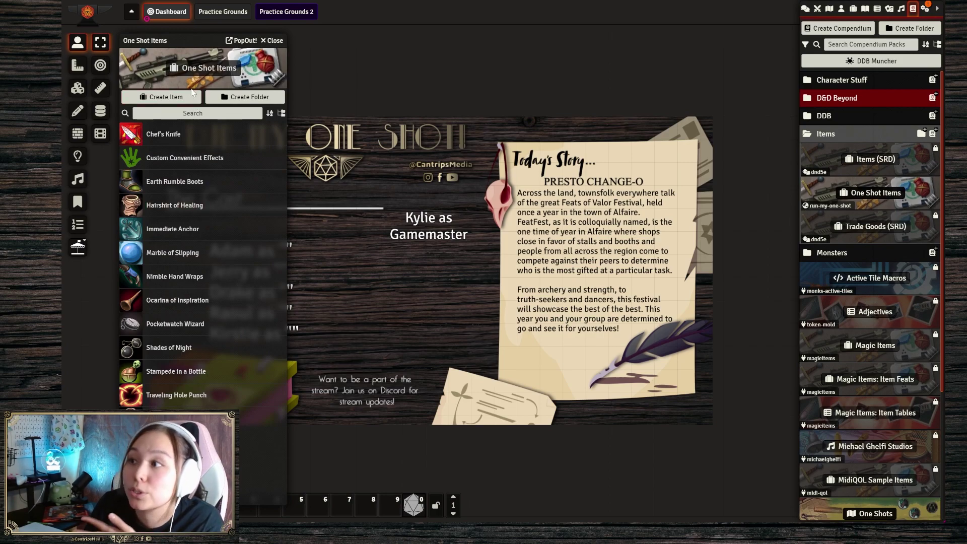
{"action": "left_click", "coordinate": [273, 41]}
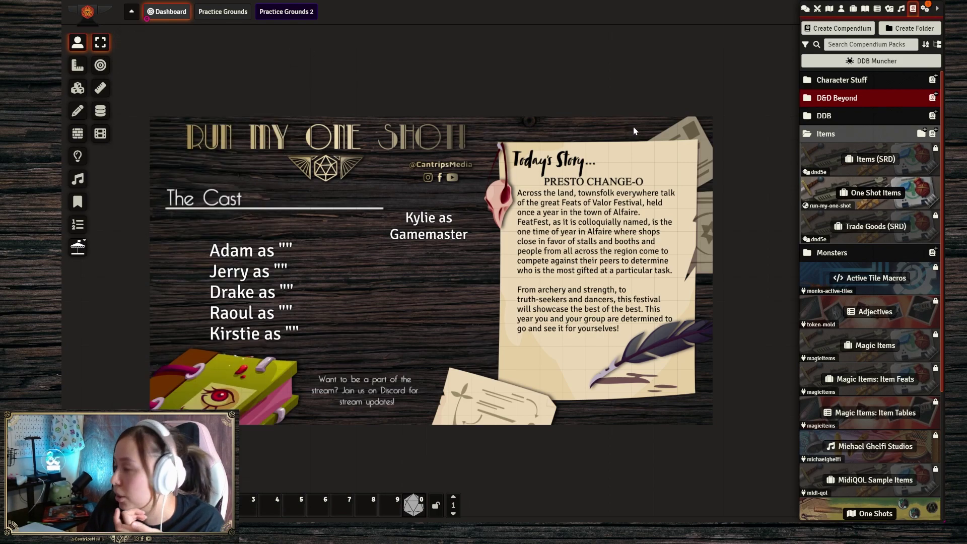
Step: Create a new item named "Jolly Giant Strength Potion" with the Consumable type
{"action": "left_click", "coordinate": [853, 8]}
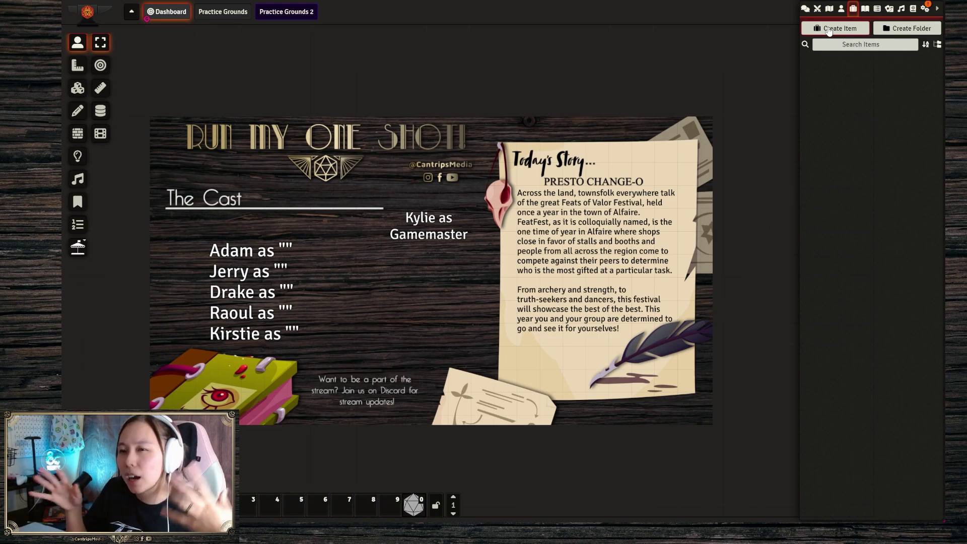
{"action": "left_click", "coordinate": [828, 30]}
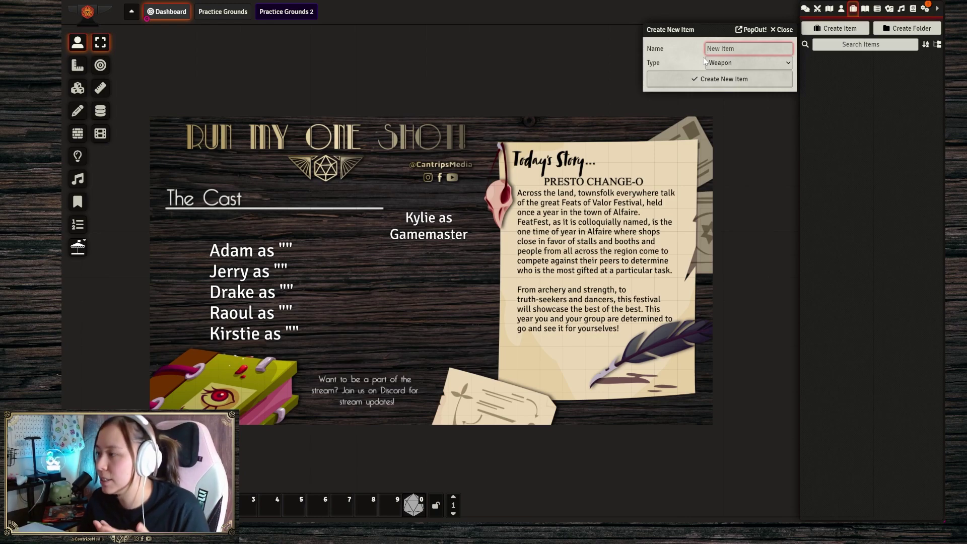
{"action": "type", "text": "Jolly"}
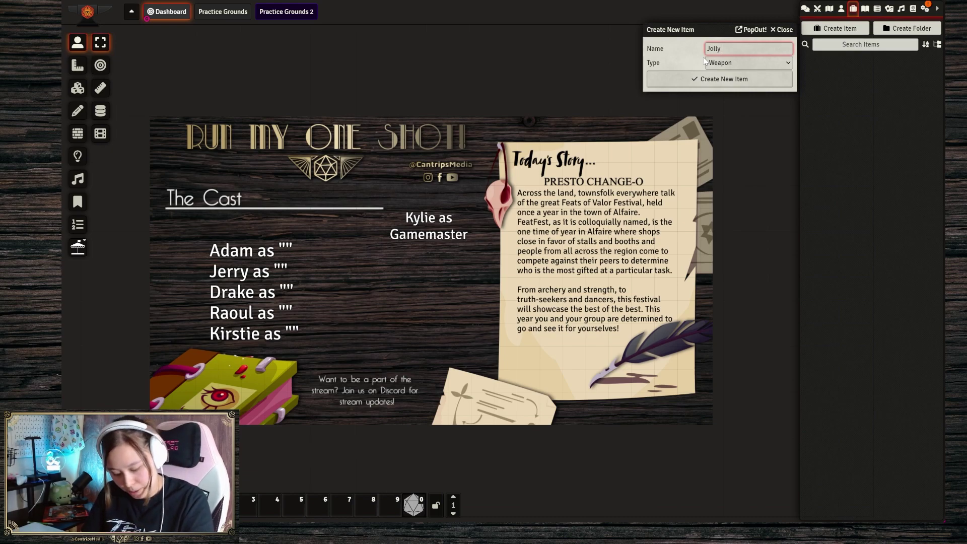
{"action": "type", "text": " Giant Strength Potion"}
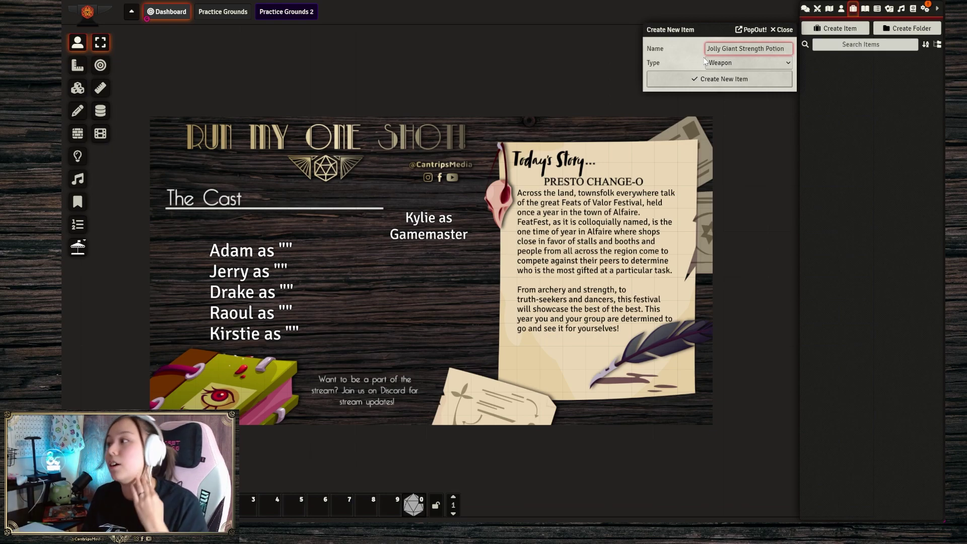
{"action": "left_click", "coordinate": [729, 63]}
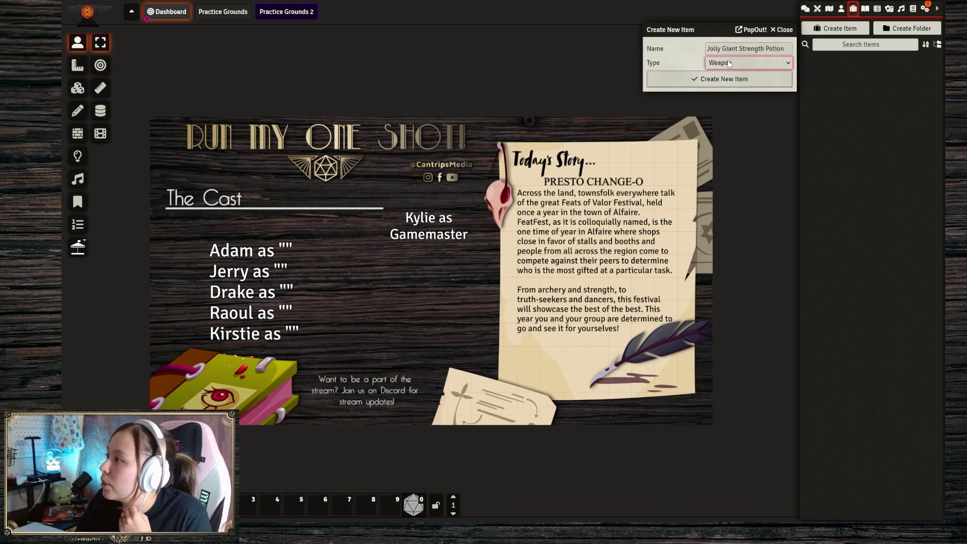
{"action": "left_click", "coordinate": [735, 91]}
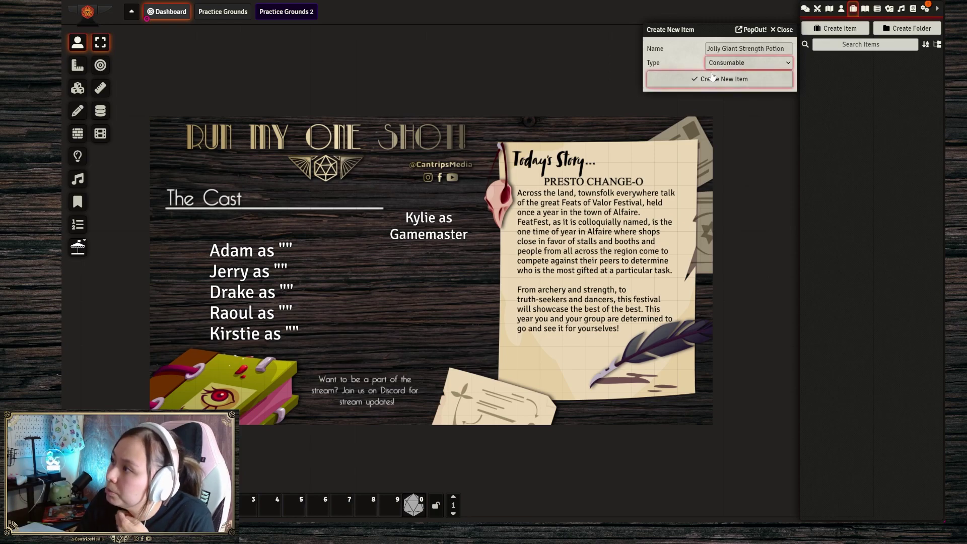
{"action": "left_click", "coordinate": [711, 79]}
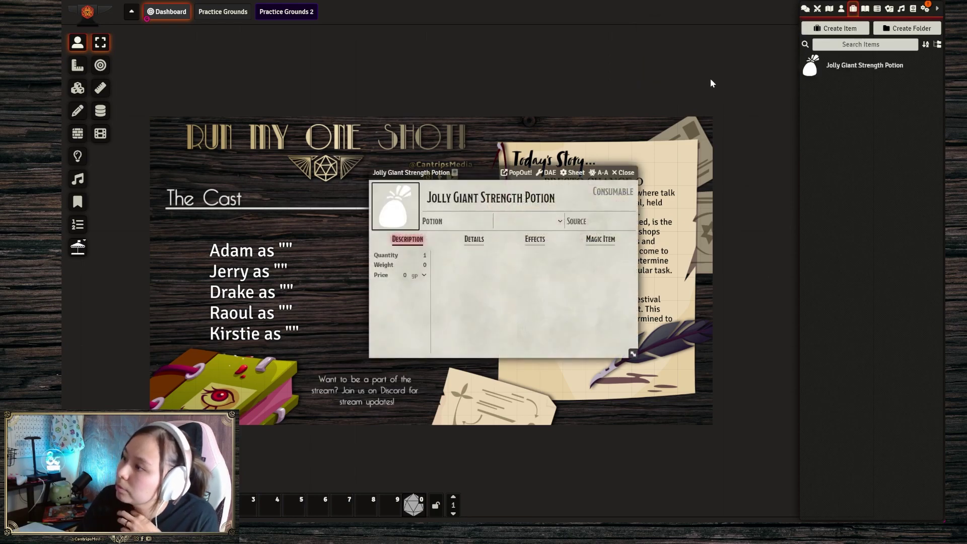
Step: Set the potion's image to a purple round-flask icon from the core icons/consumables/potions folder
{"action": "left_click", "coordinate": [394, 211]}
{"action": "left_click", "coordinate": [611, 187]}
{"action": "left_click", "coordinate": [592, 188]}
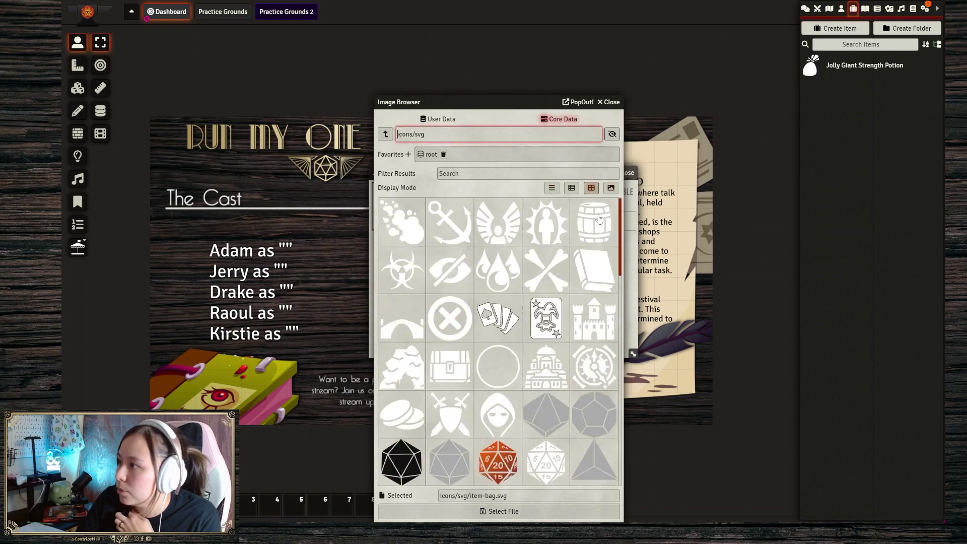
{"action": "left_click", "coordinate": [385, 133]}
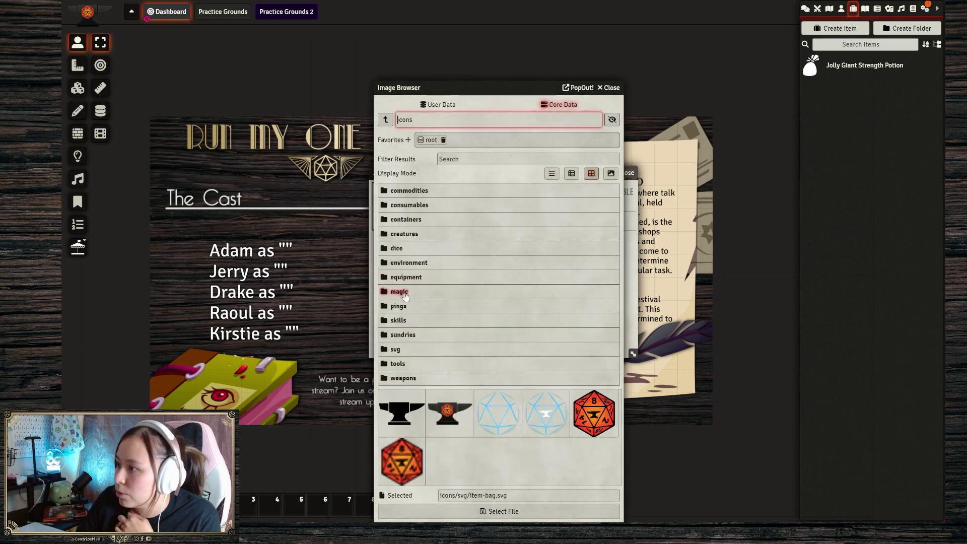
{"action": "left_click", "coordinate": [409, 197]}
{"action": "left_click", "coordinate": [409, 195]}
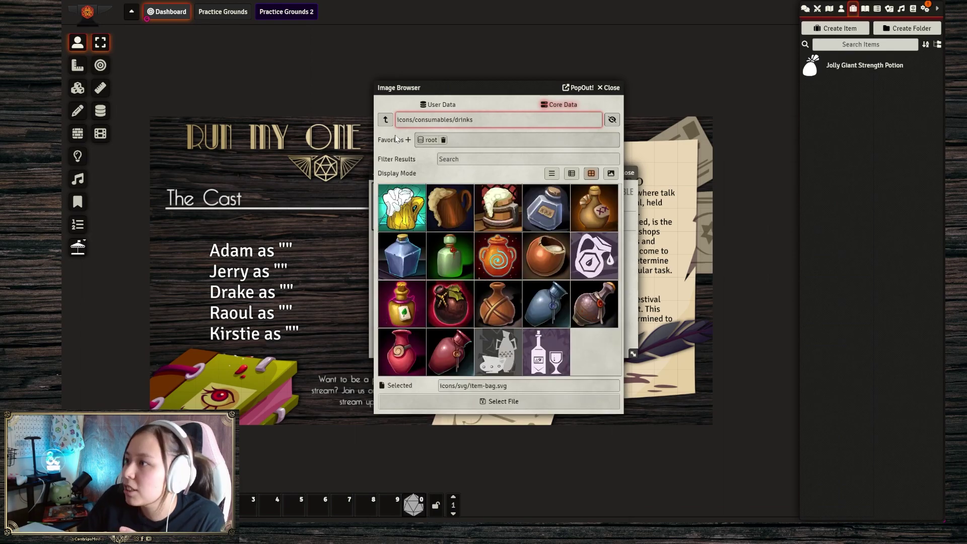
{"action": "left_click", "coordinate": [386, 120]}
{"action": "left_click", "coordinate": [402, 321]}
{"action": "scroll", "coordinate": [503, 275], "scroll_direction": "down", "scroll_amount": 5}
{"action": "scroll", "coordinate": [504, 274], "scroll_direction": "up", "scroll_amount": 5}
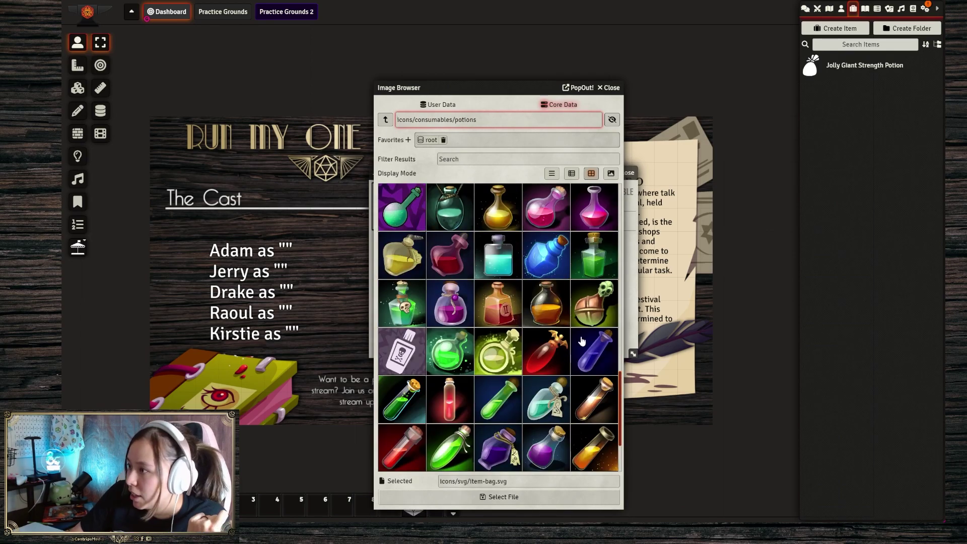
{"action": "scroll", "coordinate": [546, 266], "scroll_direction": "down", "scroll_amount": 4}
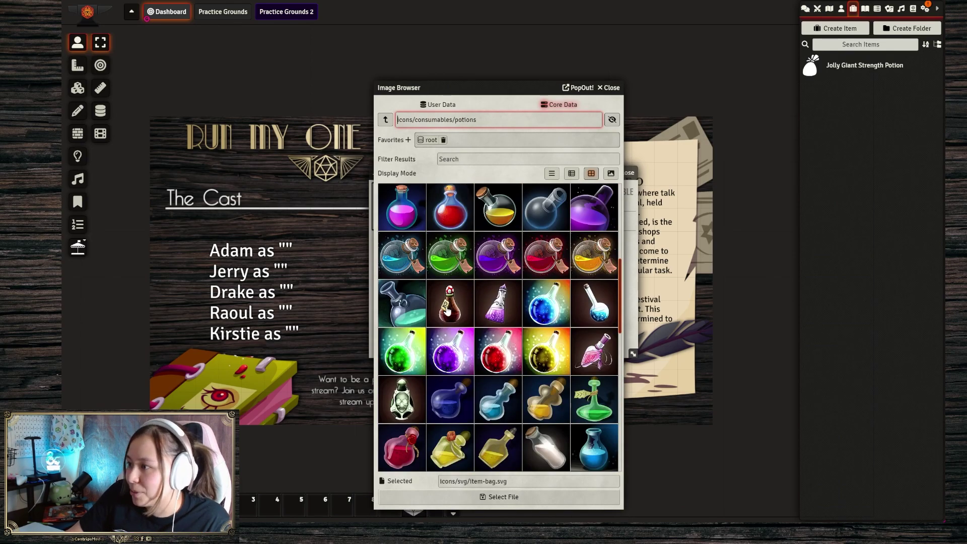
{"action": "scroll", "coordinate": [457, 216], "scroll_direction": "up", "scroll_amount": 2}
{"action": "scroll", "coordinate": [457, 215], "scroll_direction": "up", "scroll_amount": 5}
{"action": "left_click", "coordinate": [450, 352]}
{"action": "left_click", "coordinate": [482, 498]}
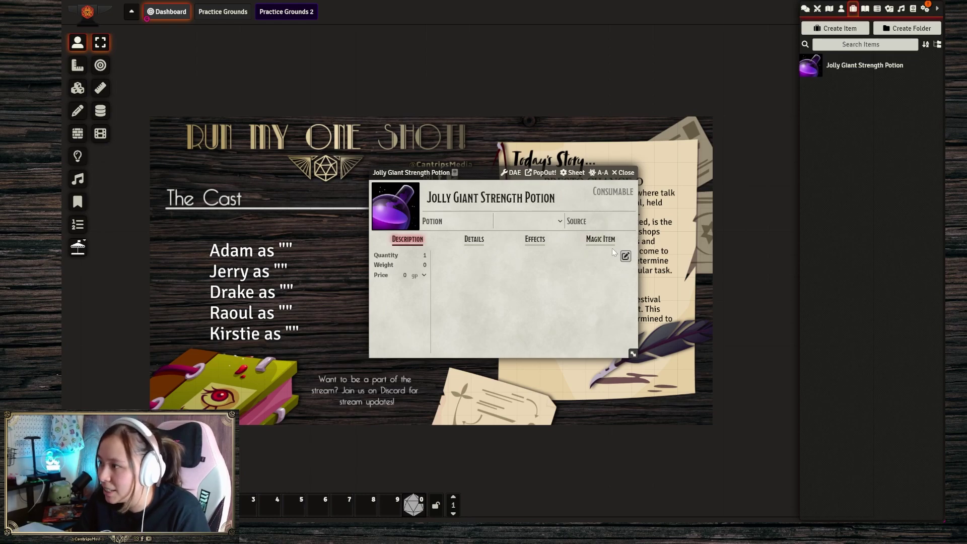
Step: Open the potion's description for editing and insert a Secret block
{"action": "left_click", "coordinate": [625, 256]}
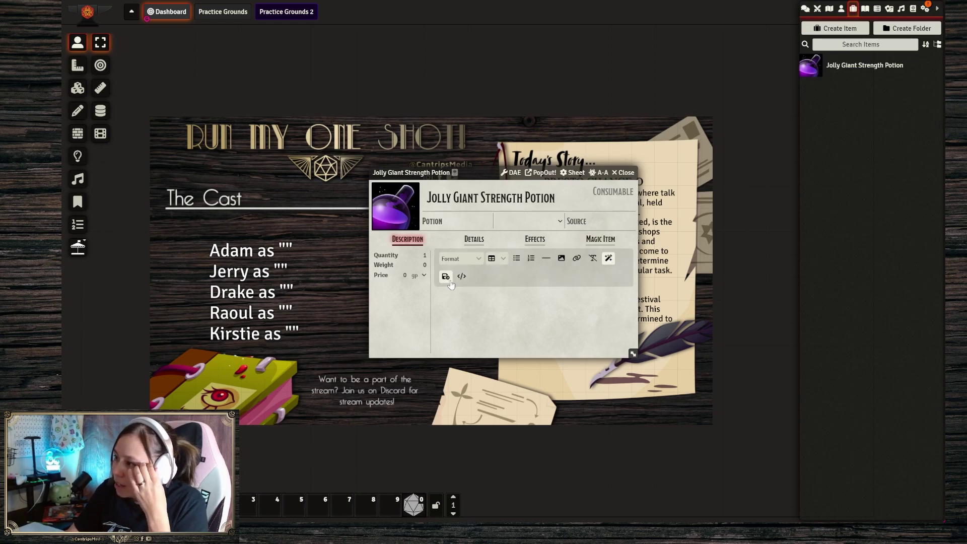
{"action": "left_click", "coordinate": [478, 260]}
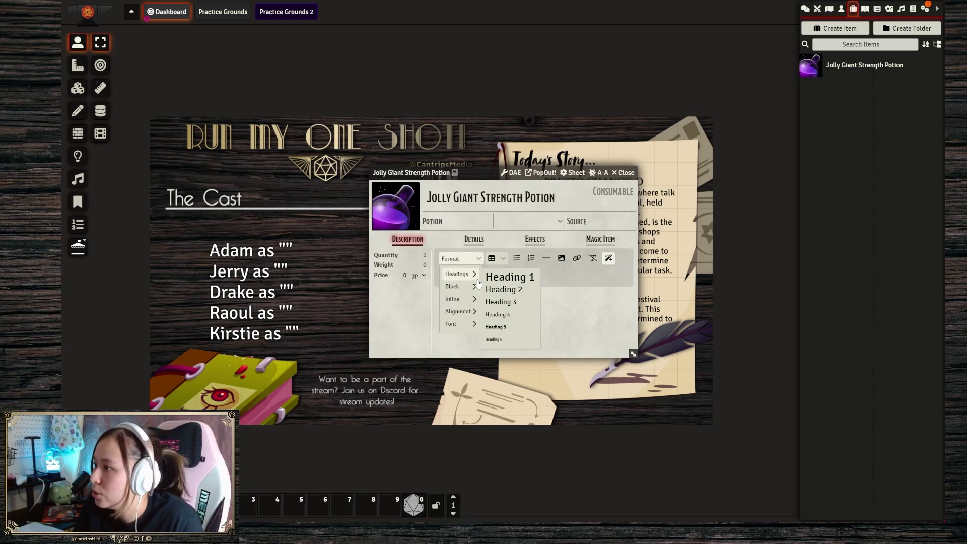
{"action": "mouse_move", "coordinate": [473, 303]}
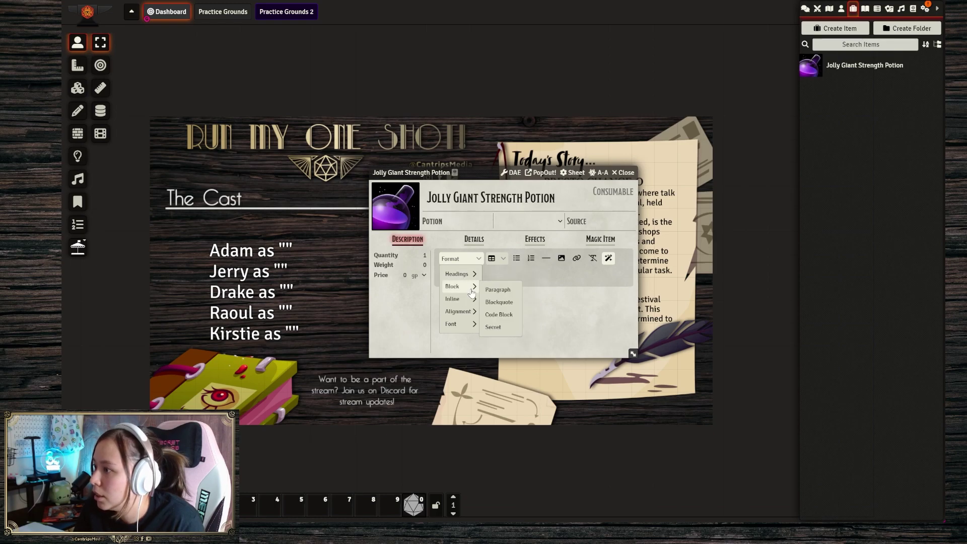
{"action": "left_click", "coordinate": [494, 327]}
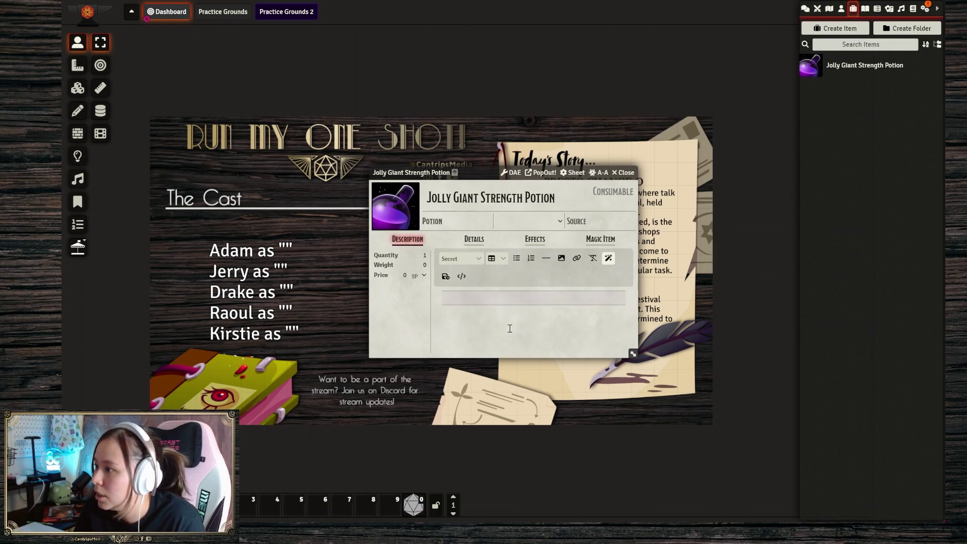
{"action": "left_click", "coordinate": [474, 294]}
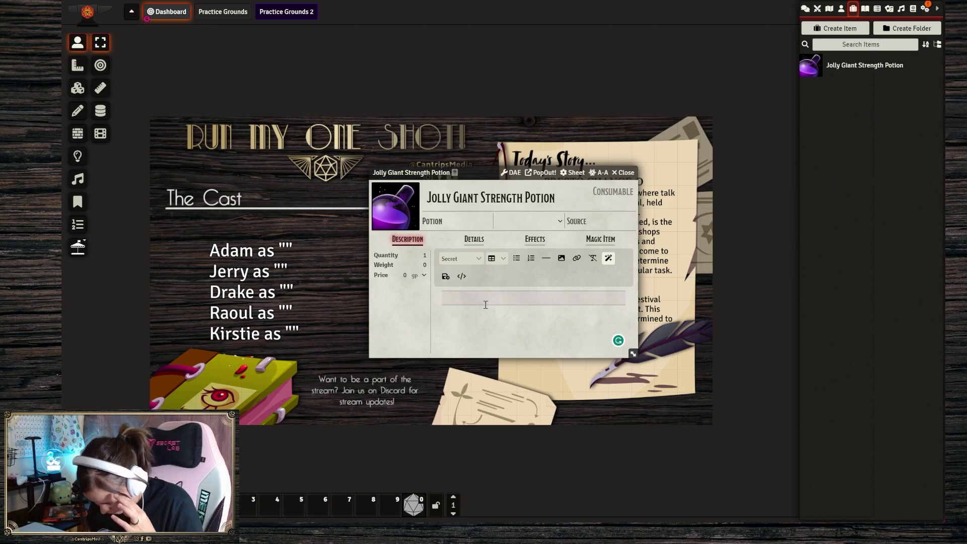
Step: Write in the secret block that failing a DC 16 Con Save makes everything hilarious and requires a DC 14 Wisdom Save at each turn's start
{"action": "type", "text": "Must succeed a DC 12 Con Save, on "}
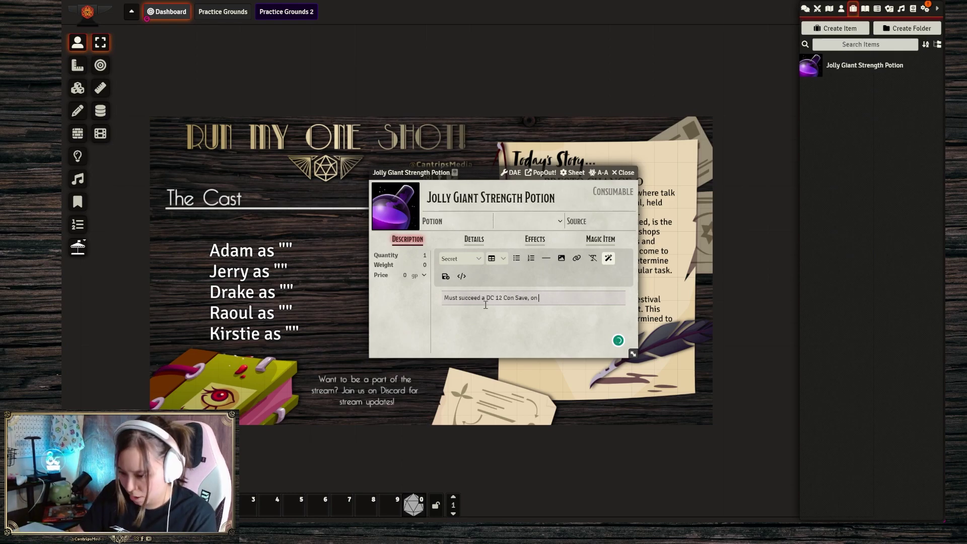
{"action": "type", "text": "a fail: The creature finds everything hilarious and at the start of eac"}
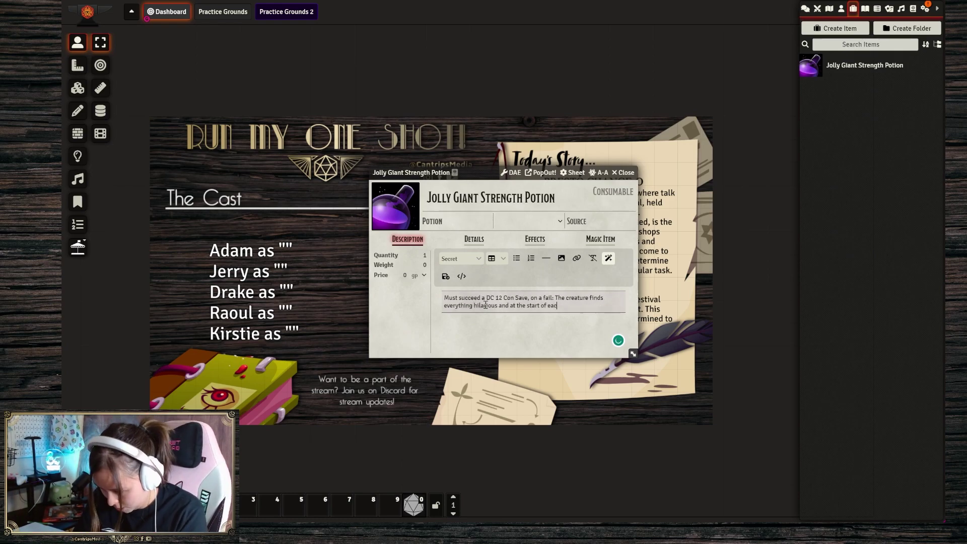
{"action": "type", "text": "h turn must make a Wisdom Save (DC 10)"}
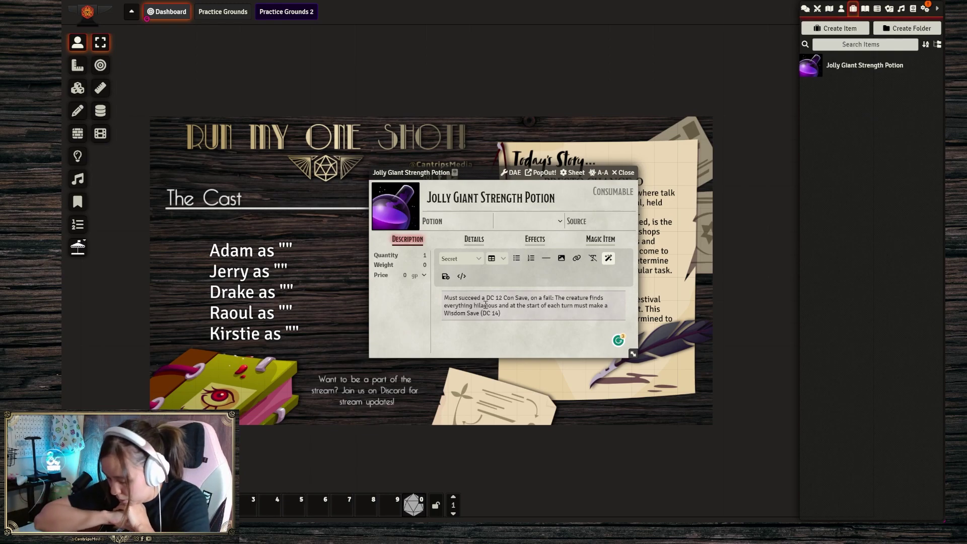
{"action": "key", "text": "Delete"}
{"action": "type", "text": "6"}
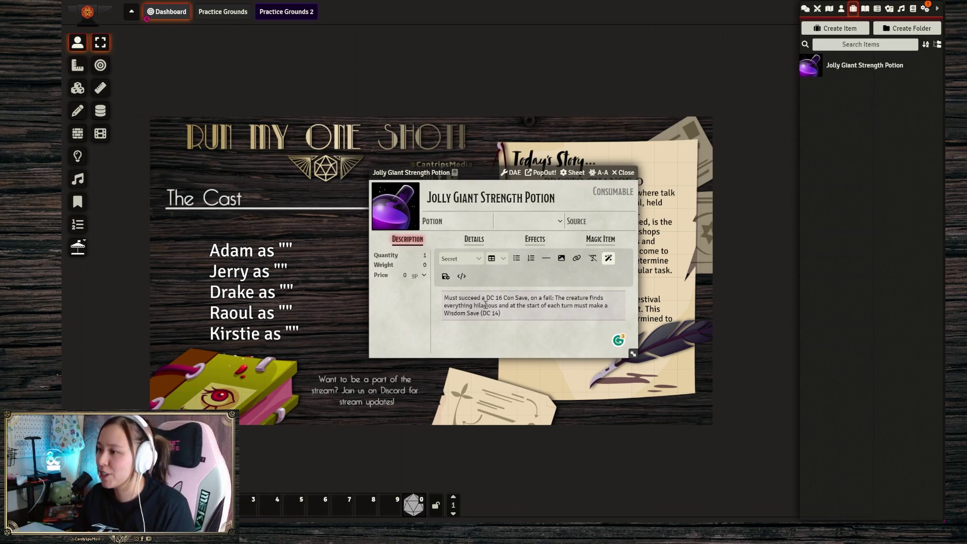
{"action": "left_click", "coordinate": [522, 318]}
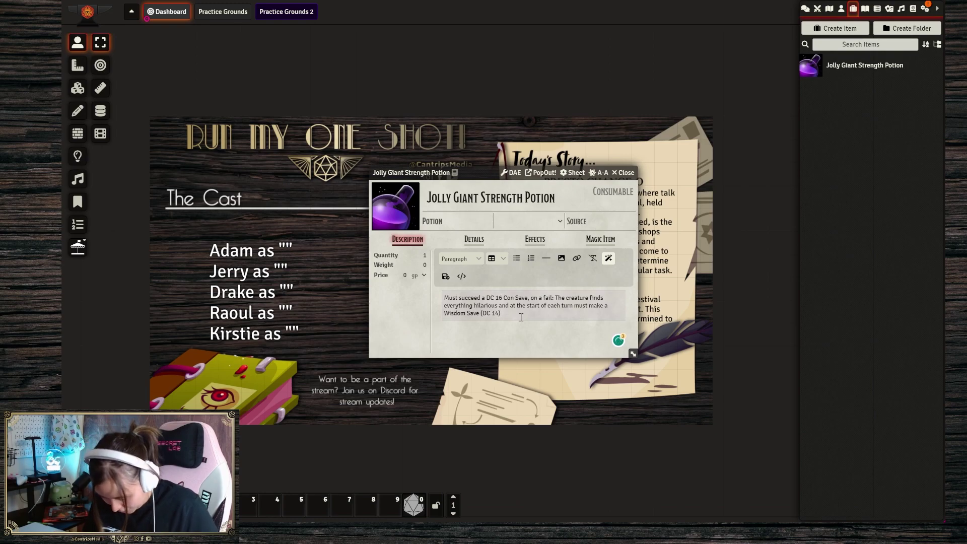
{"action": "type", "text": "\""}
{"action": "key", "text": "BackSpace"}
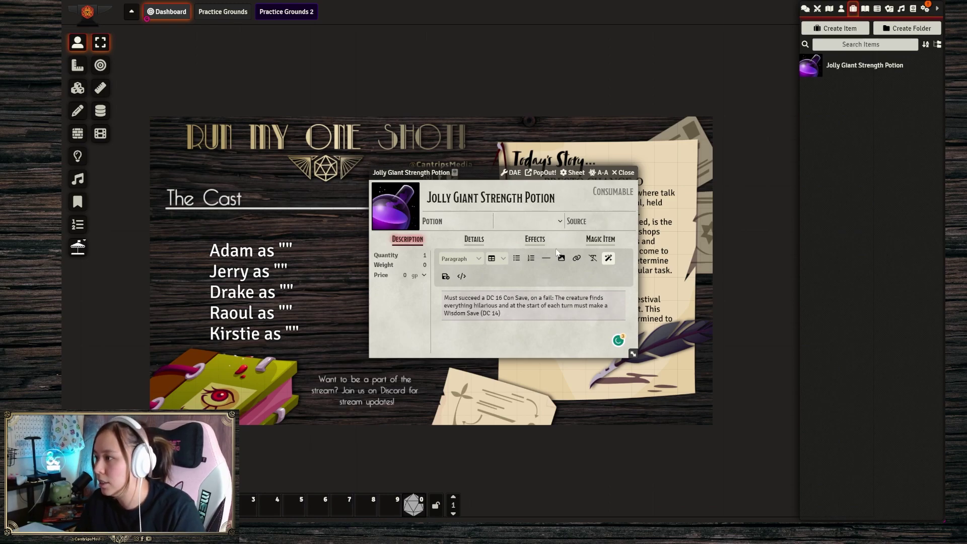
{"action": "left_click", "coordinate": [497, 259]}
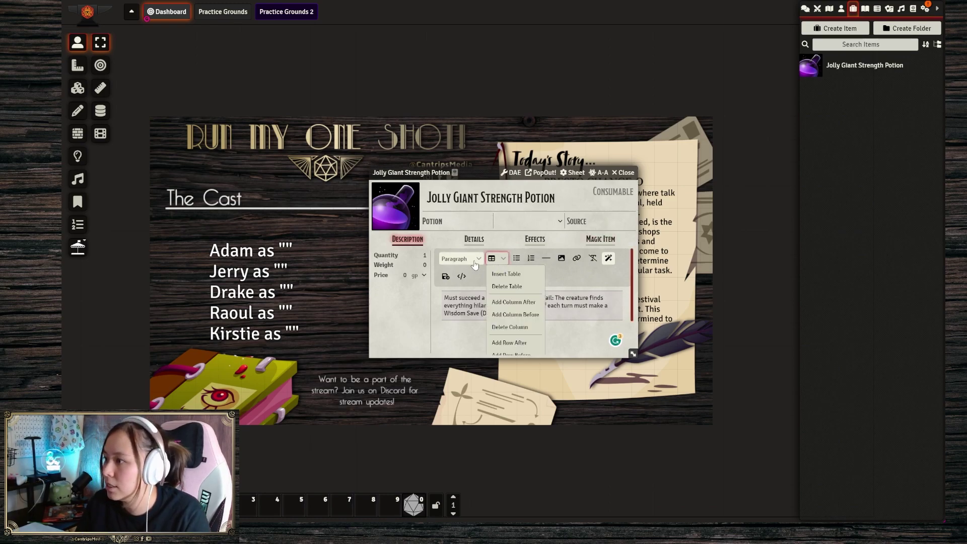
{"action": "left_click", "coordinate": [478, 260]}
{"action": "mouse_move", "coordinate": [473, 291]}
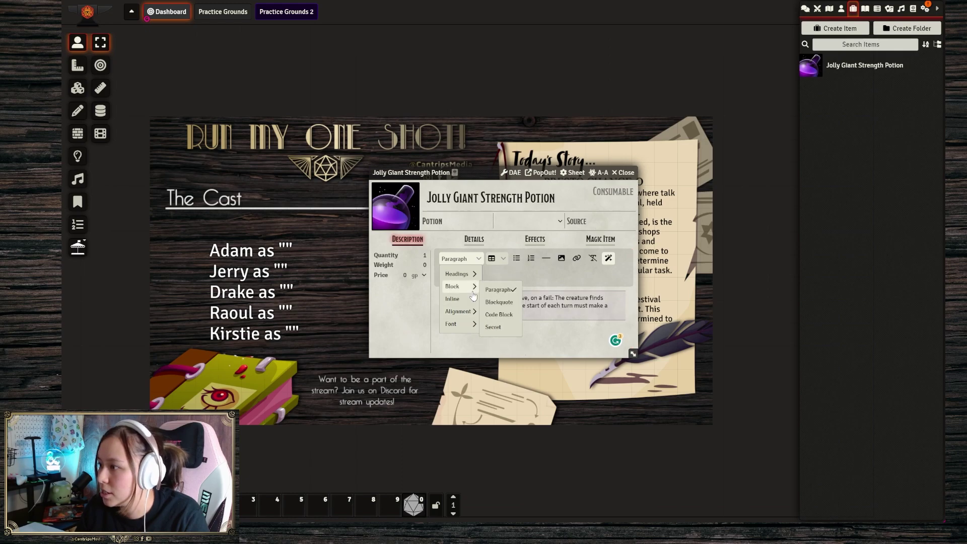
Step: Move and enlarge the potion's item sheet, and place the cursor below the secret block
{"action": "left_click_drag", "start_coordinate": [473, 176], "coordinate": [365, 111]}
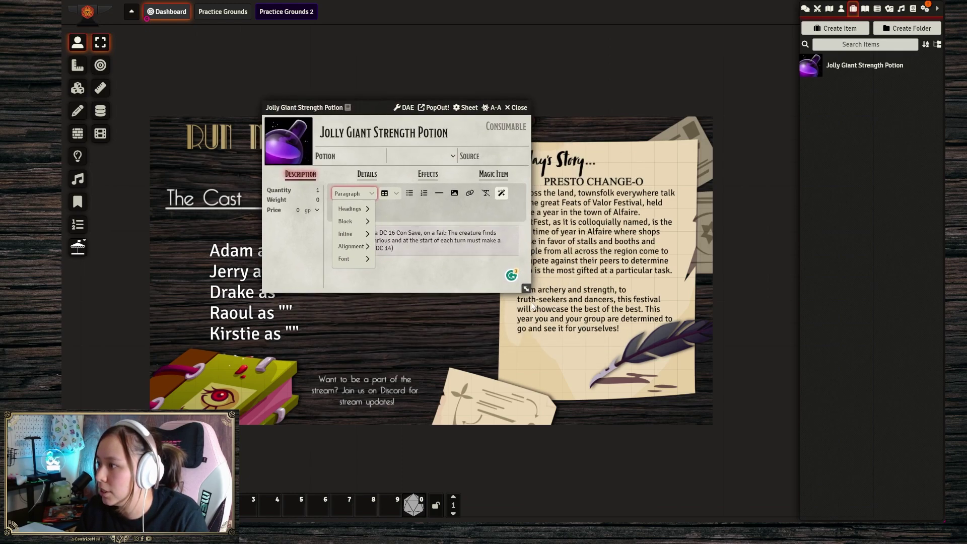
{"action": "left_click_drag", "start_coordinate": [529, 291], "coordinate": [833, 457]}
{"action": "left_click", "coordinate": [539, 396]}
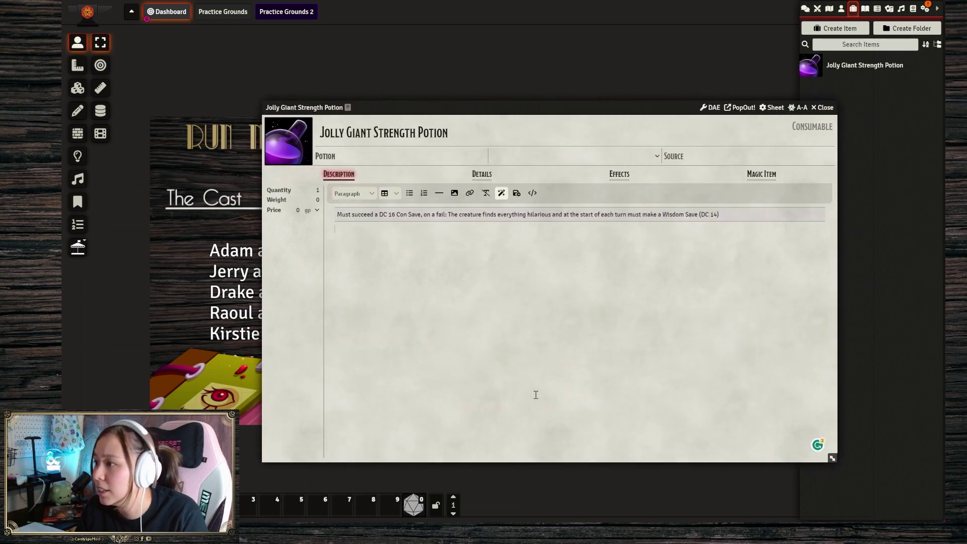
Step: Add the quoted line "You'll feel as strong as 10 of you!" as a paragraph below the secret block
{"action": "left_click", "coordinate": [371, 194]}
{"action": "mouse_move", "coordinate": [365, 263]}
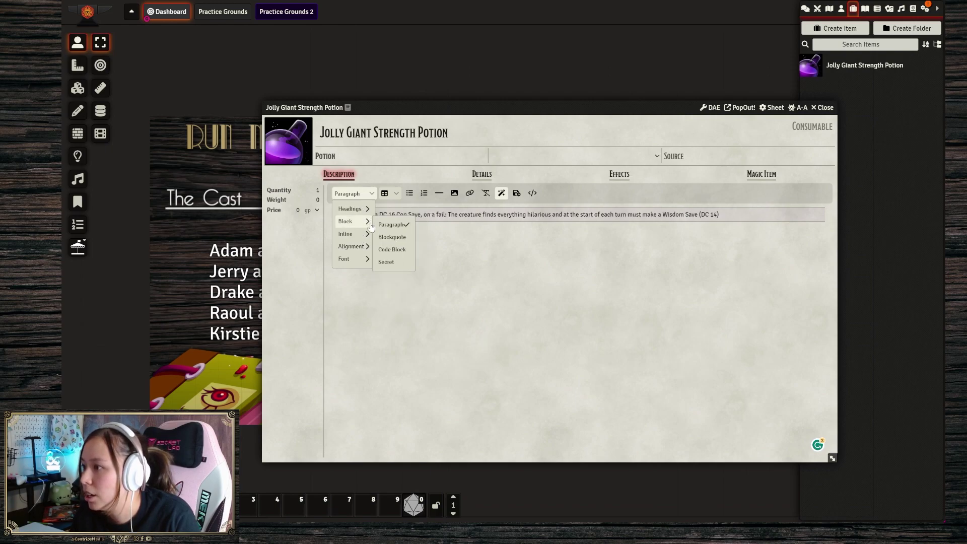
{"action": "mouse_move", "coordinate": [371, 234]}
{"action": "left_click", "coordinate": [387, 249]}
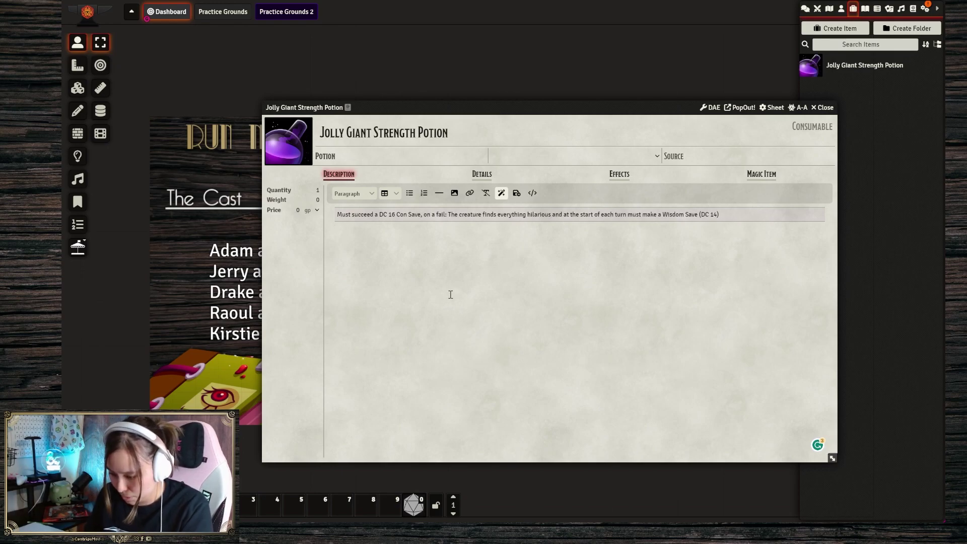
{"action": "type", "text": "You'll feel as strong as 10 of you!\""}
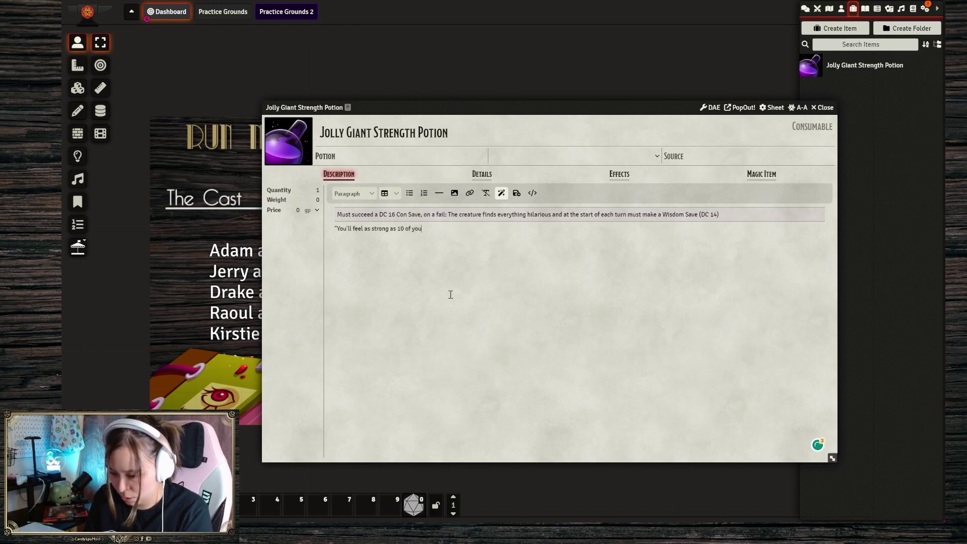
Step: Italicize the quoted flavor line below the secret block
{"action": "left_click_drag", "start_coordinate": [428, 229], "coordinate": [334, 229]}
{"action": "left_click", "coordinate": [354, 194]}
{"action": "mouse_move", "coordinate": [351, 233]}
{"action": "left_click", "coordinate": [387, 249]}
{"action": "left_click", "coordinate": [501, 227]}
{"action": "key", "text": "Return"}
{"action": "left_click", "coordinate": [354, 193]}
{"action": "left_click", "coordinate": [387, 249]}
Step: Set the potion's source to "Random Encounters PG13" and save the description
{"action": "left_click", "coordinate": [689, 157]}
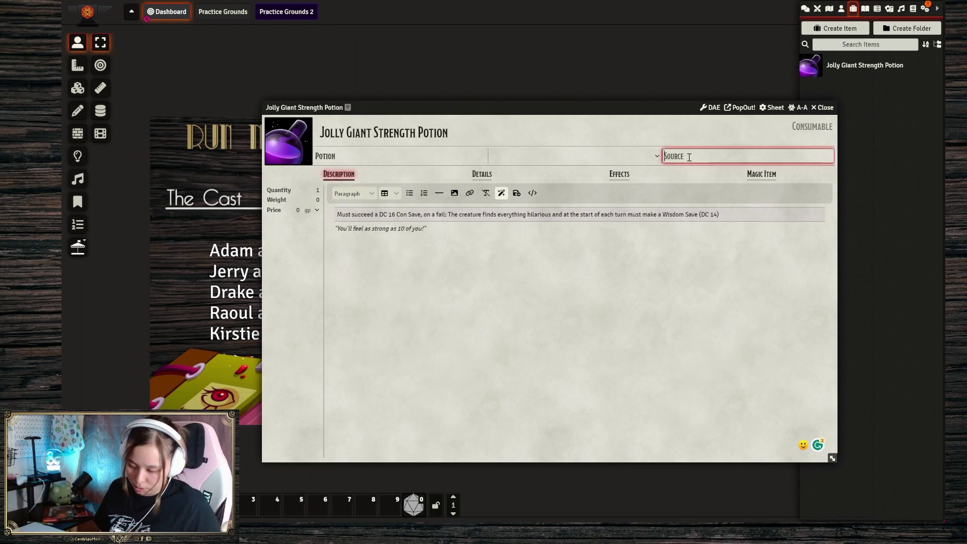
{"action": "type", "text": "Random Encounters"}
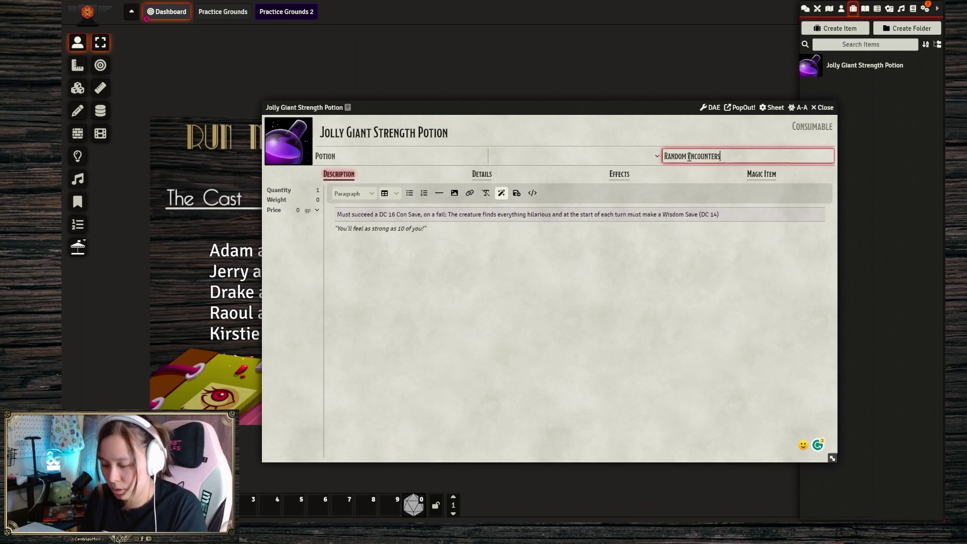
{"action": "type", "text": " Pg"}
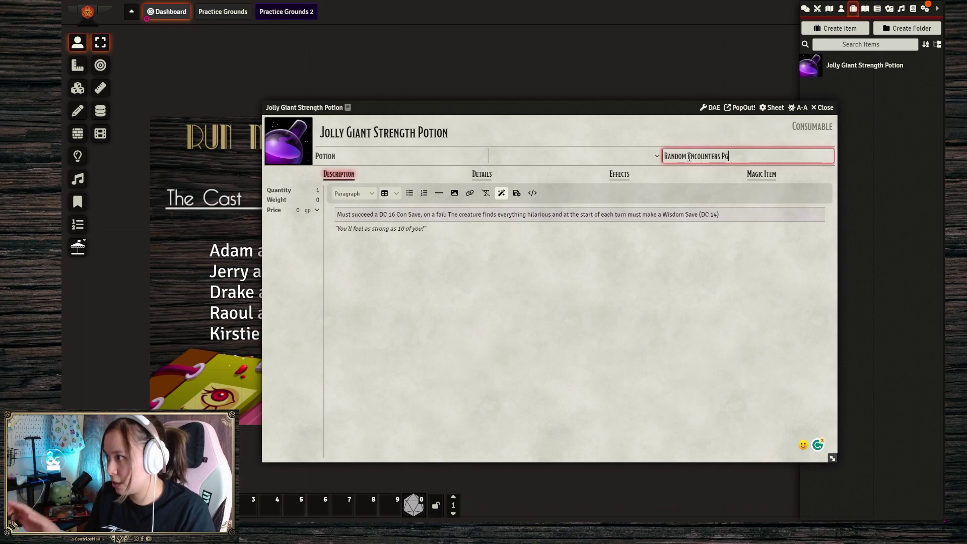
{"action": "key", "text": "BackSpace"}
{"action": "type", "text": "G"}
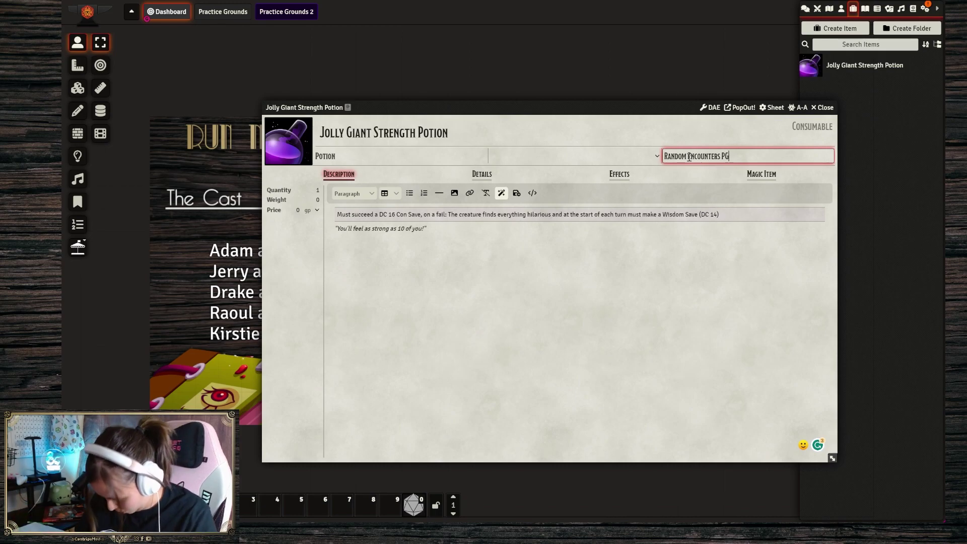
{"action": "type", "text": "13"}
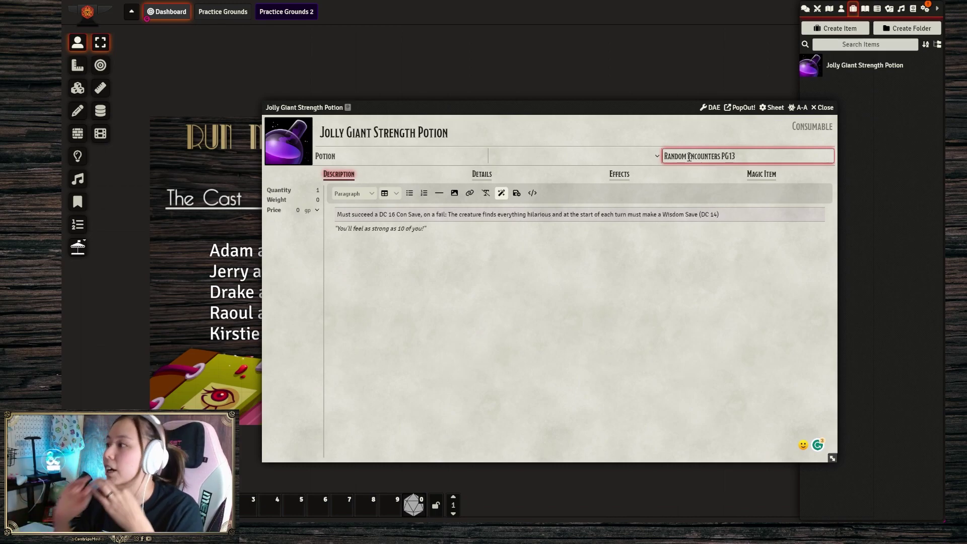
{"action": "left_click", "coordinate": [445, 296]}
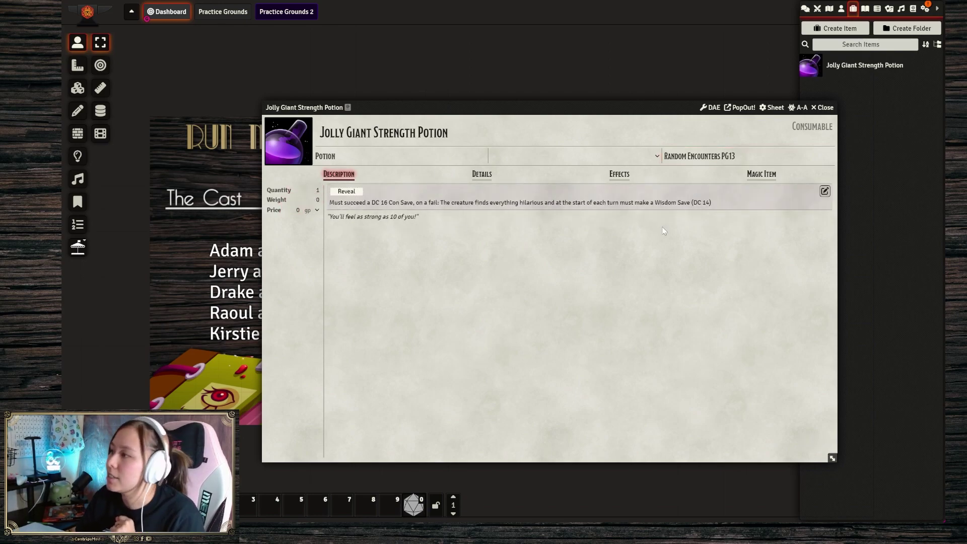
Step: Add "+5 Strength modifier and advantage on Athletics checks for one hour." below the flavor line of the description and close the item sheet
{"action": "left_click", "coordinate": [825, 191]}
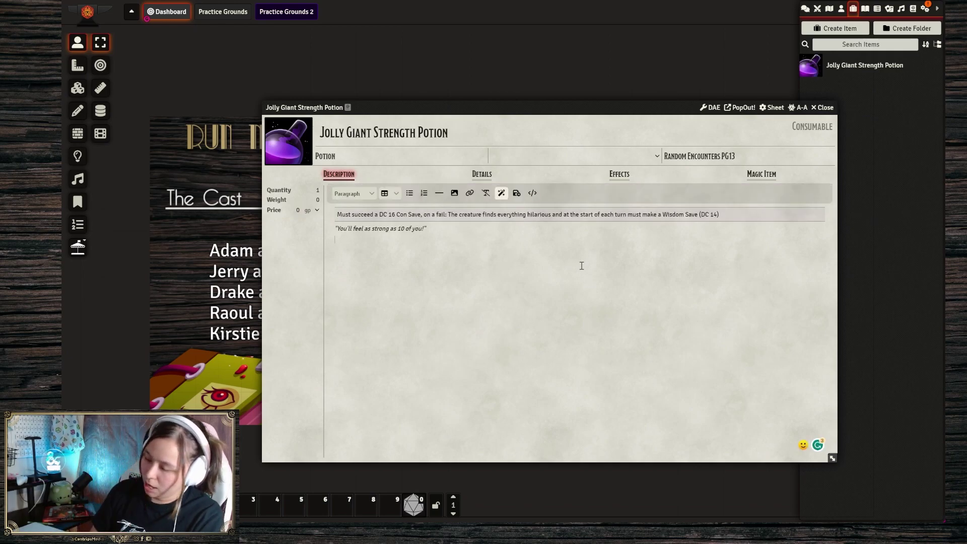
{"action": "type", "text": "+5"}
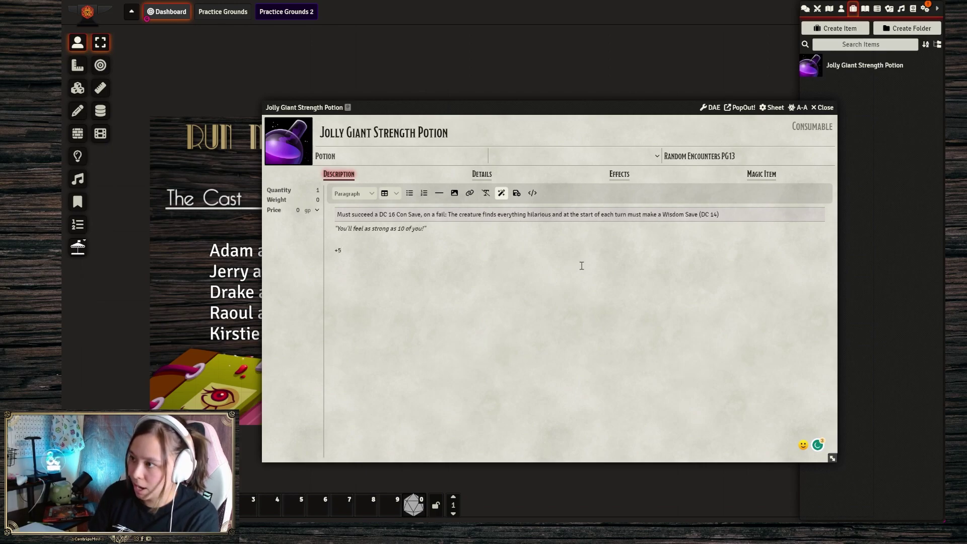
{"action": "type", "text": " Strength modifier and advantage on"}
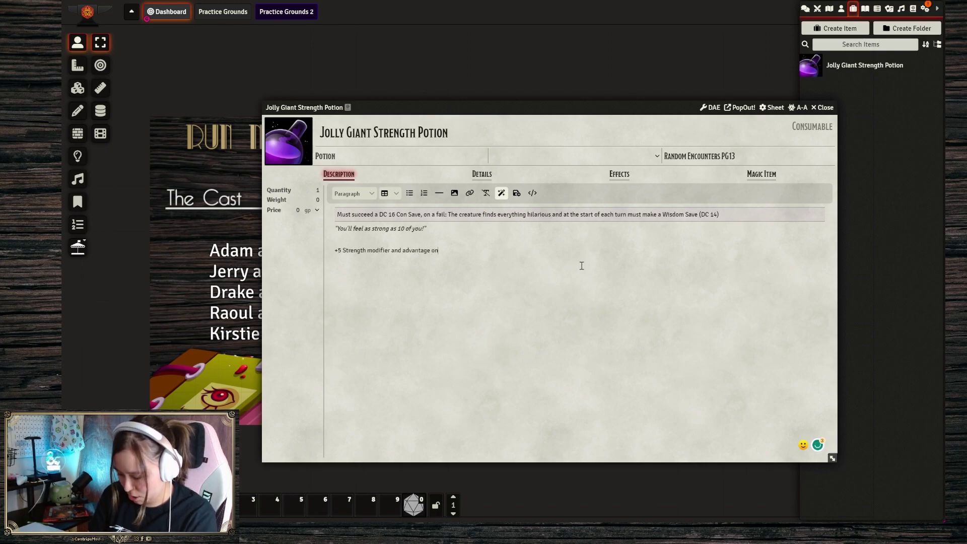
{"action": "type", "text": " Athletics checks for 1 hour"}
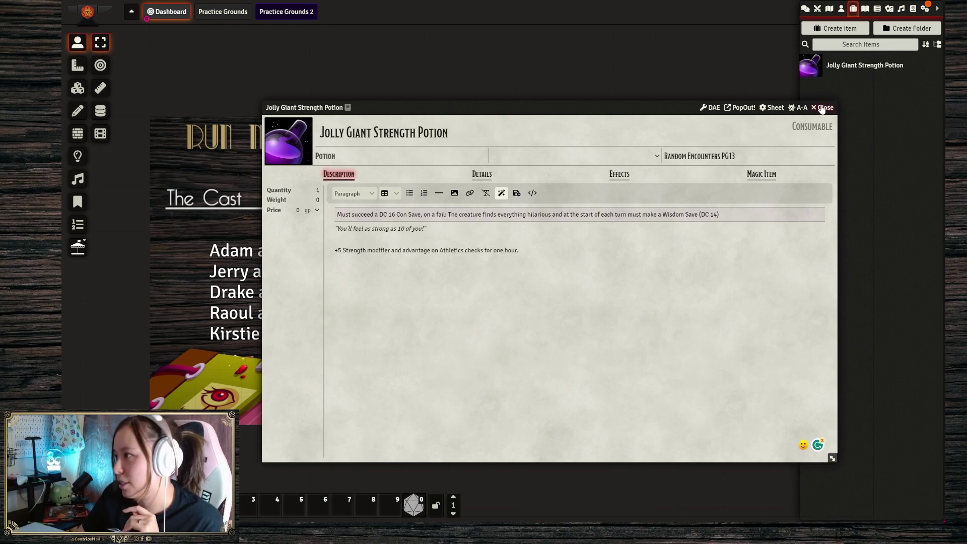
{"action": "left_click", "coordinate": [823, 107]}
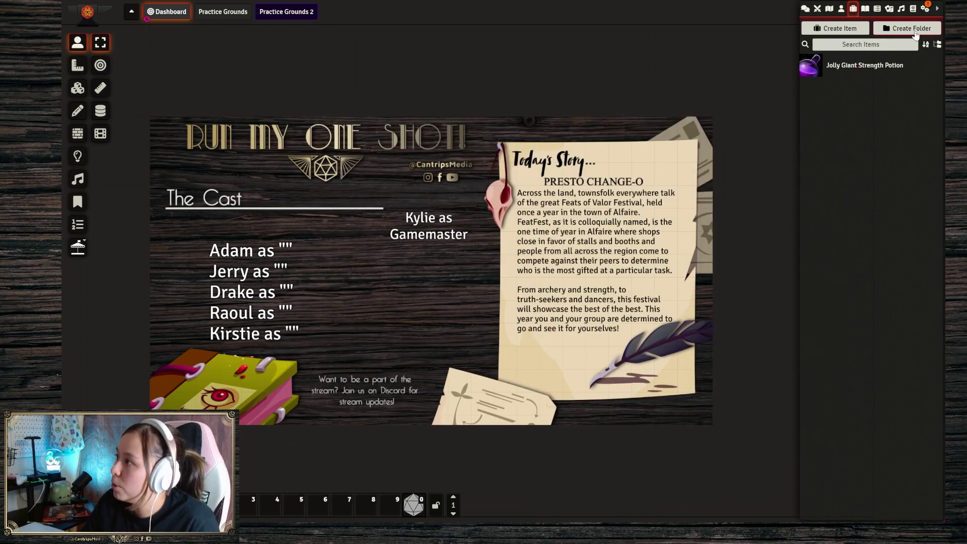
{"action": "right_click", "coordinate": [857, 71]}
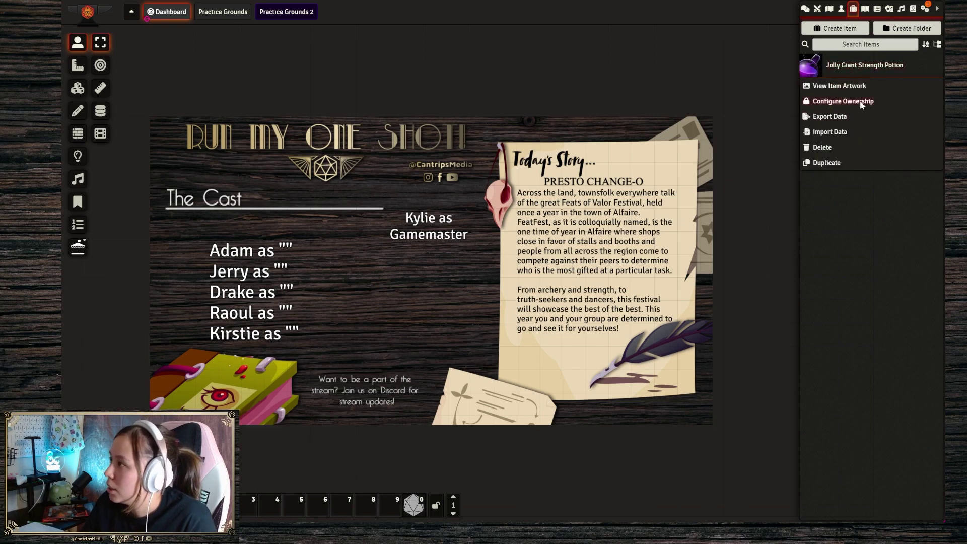
{"action": "left_click", "coordinate": [873, 249]}
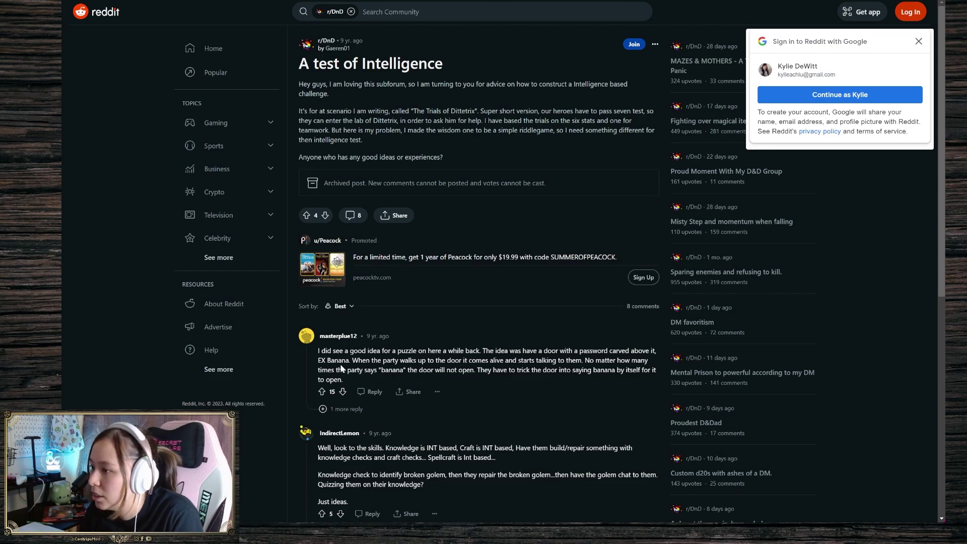
Step: Read the puzzle suggestions in the comments of the Reddit post "A test of Intelligence" and return to the game world
{"action": "left_click_drag", "start_coordinate": [342, 360], "coordinate": [373, 379]}
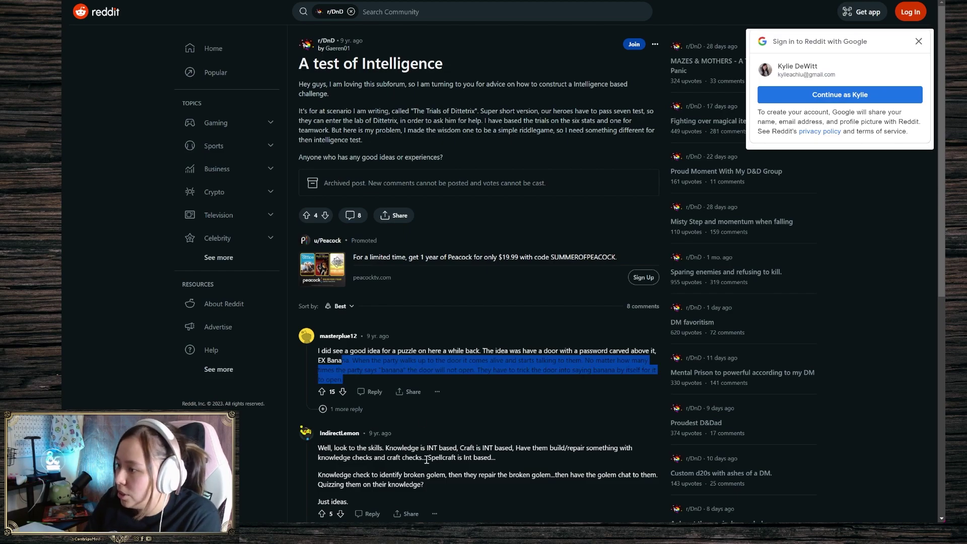
{"action": "left_click_drag", "start_coordinate": [496, 458], "coordinate": [454, 446]}
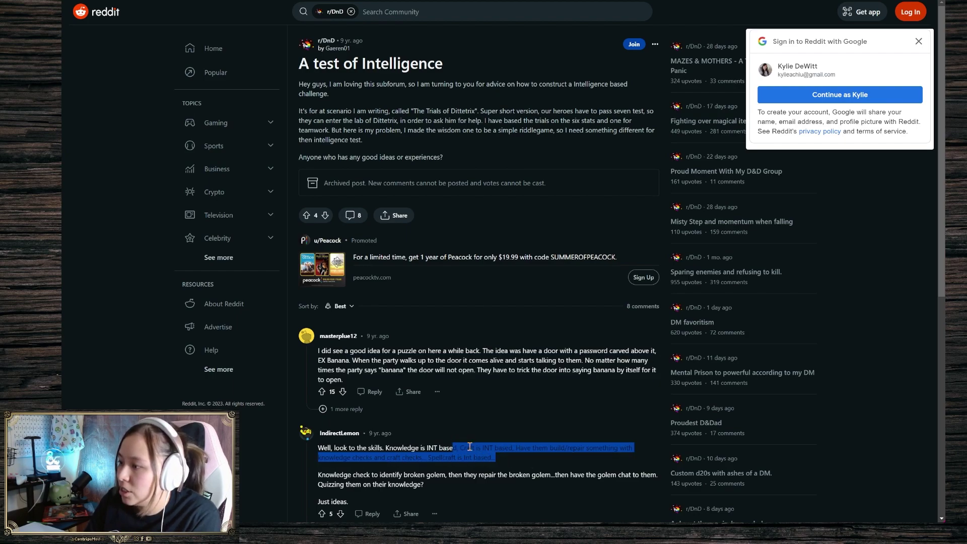
{"action": "double_click", "coordinate": [443, 459]}
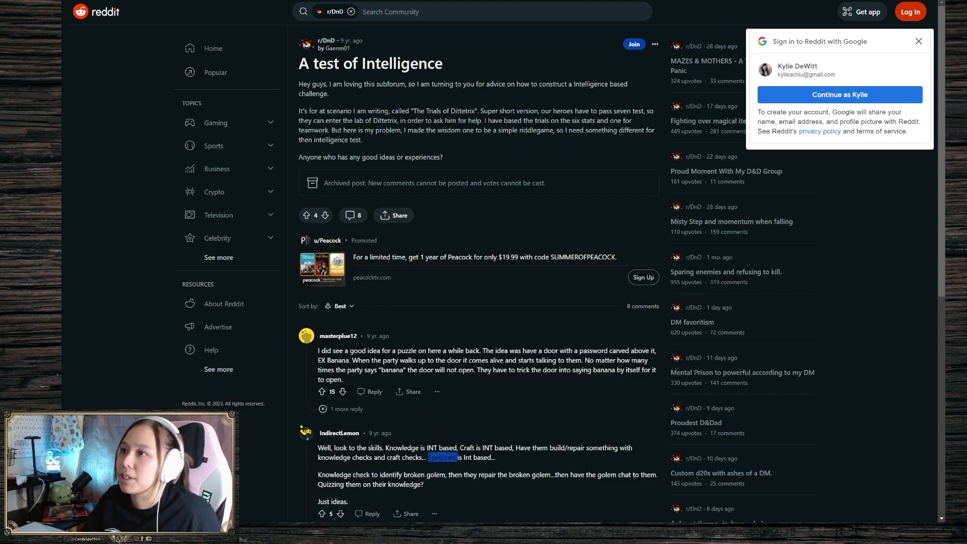
{"action": "left_click", "coordinate": [171, 1]}
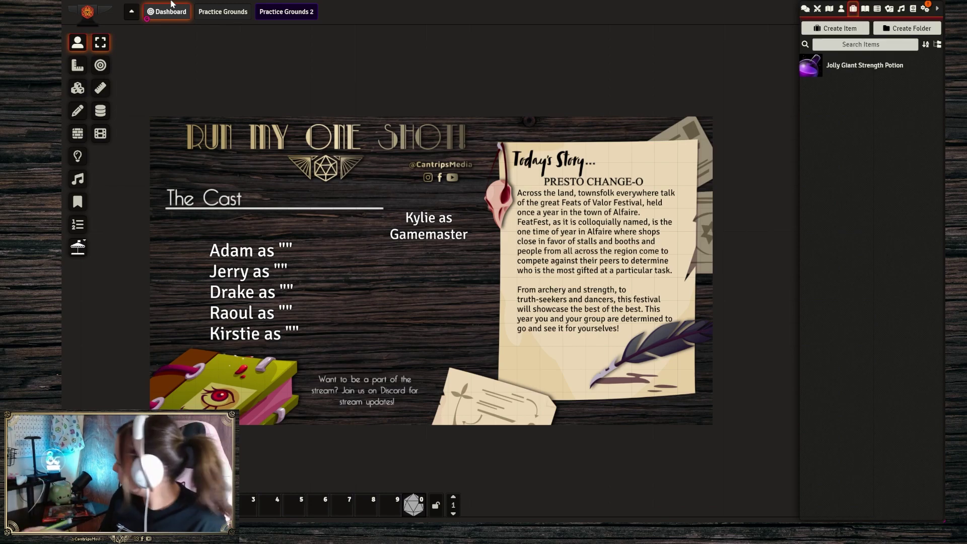
Step: Create an actor folder named "Presto Change-o" with alphabetical sorting
{"action": "left_click", "coordinate": [842, 9]}
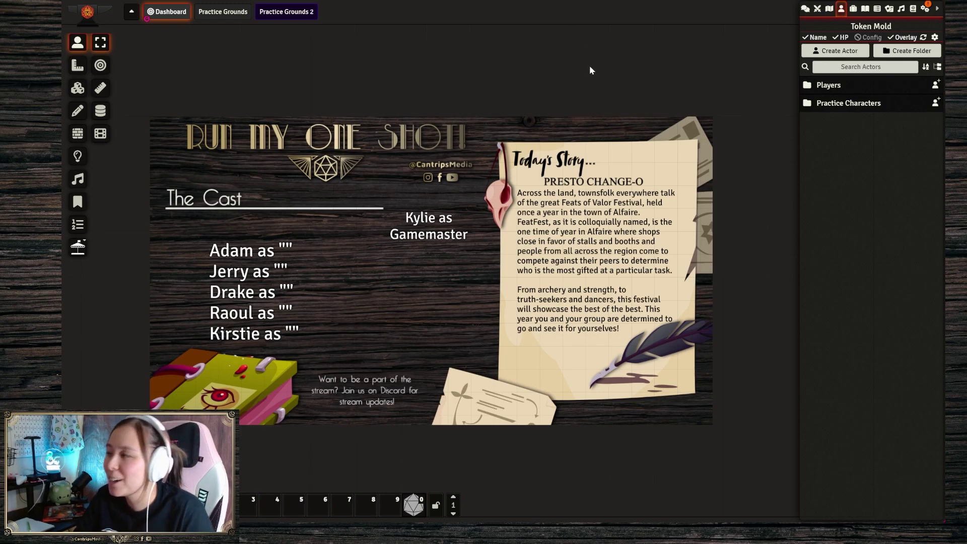
{"action": "left_click", "coordinate": [894, 51]}
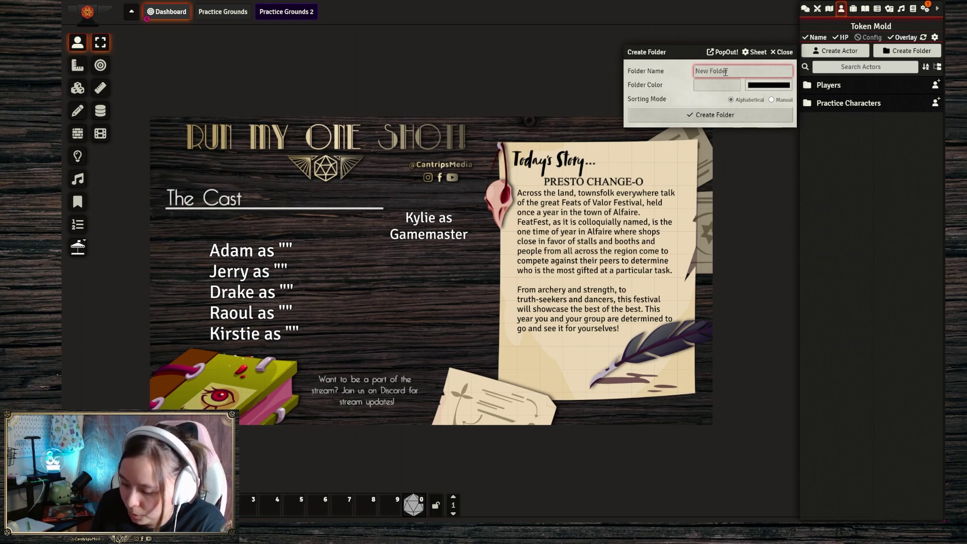
{"action": "type", "text": "Presto Change-o"}
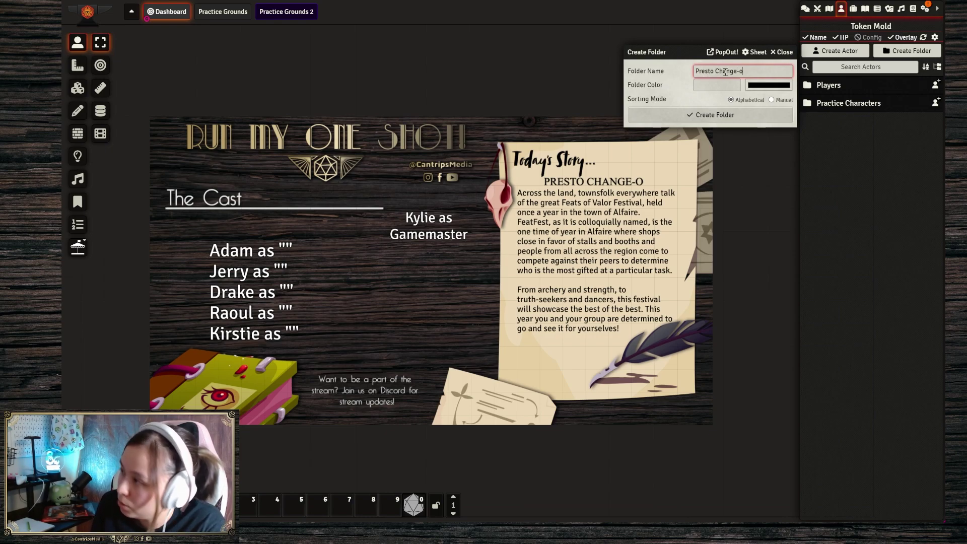
{"action": "left_click", "coordinate": [722, 115]}
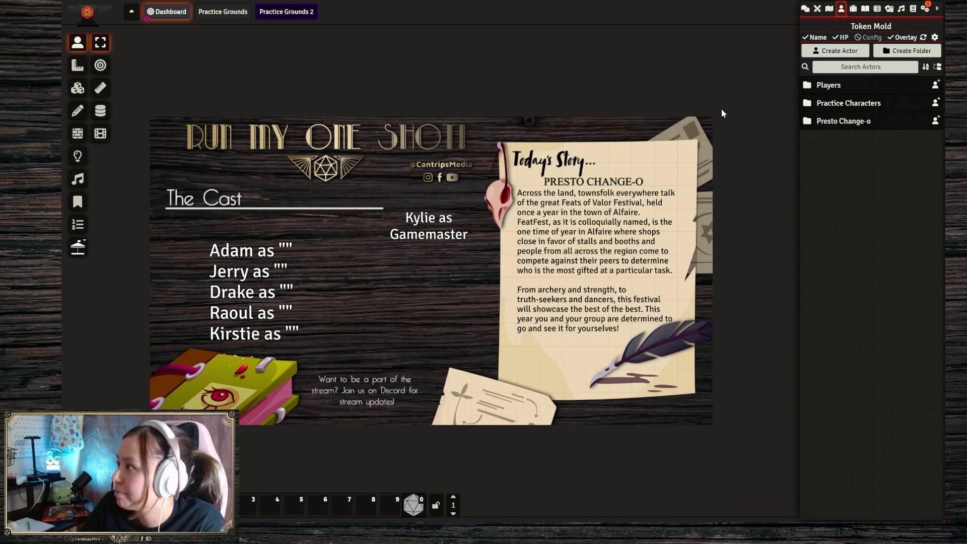
Step: Create a Non-Player Character actor named "Tater Von Spud" in the Presto Change-o folder
{"action": "left_click", "coordinate": [936, 121]}
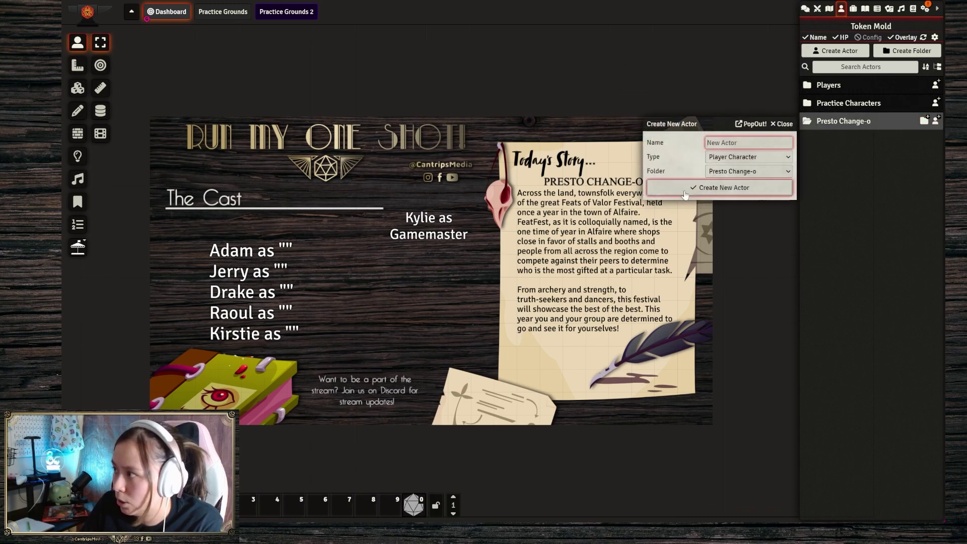
{"action": "left_click", "coordinate": [756, 160]}
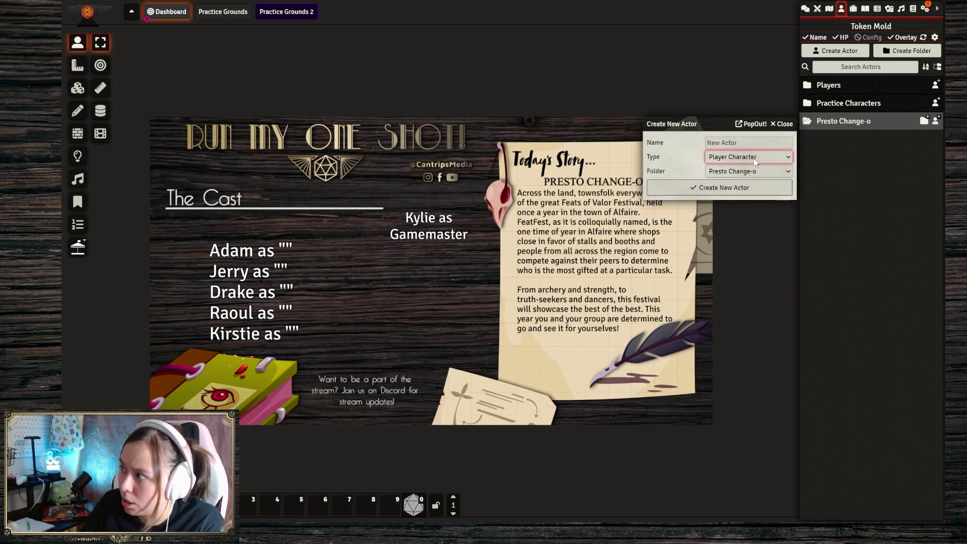
{"action": "left_click", "coordinate": [718, 144]}
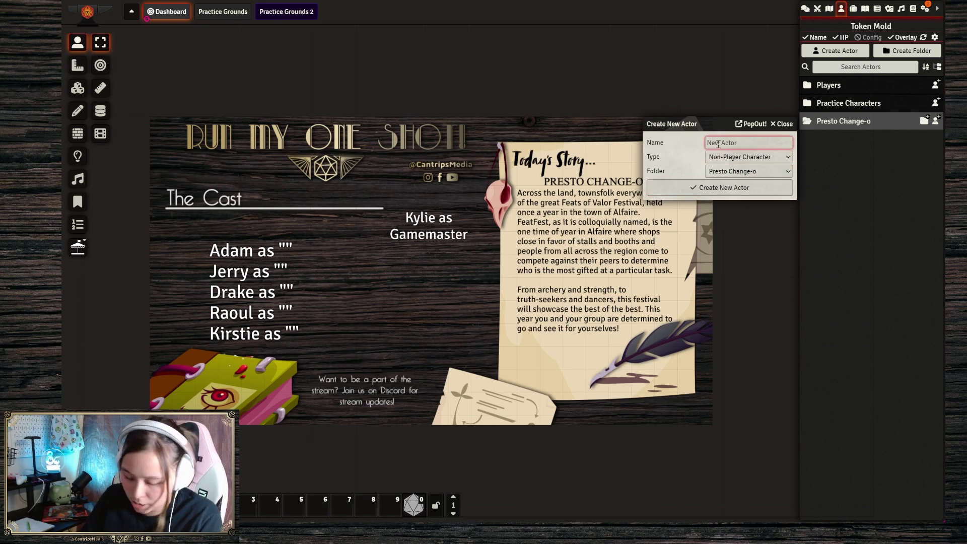
{"action": "type", "text": "Tater"}
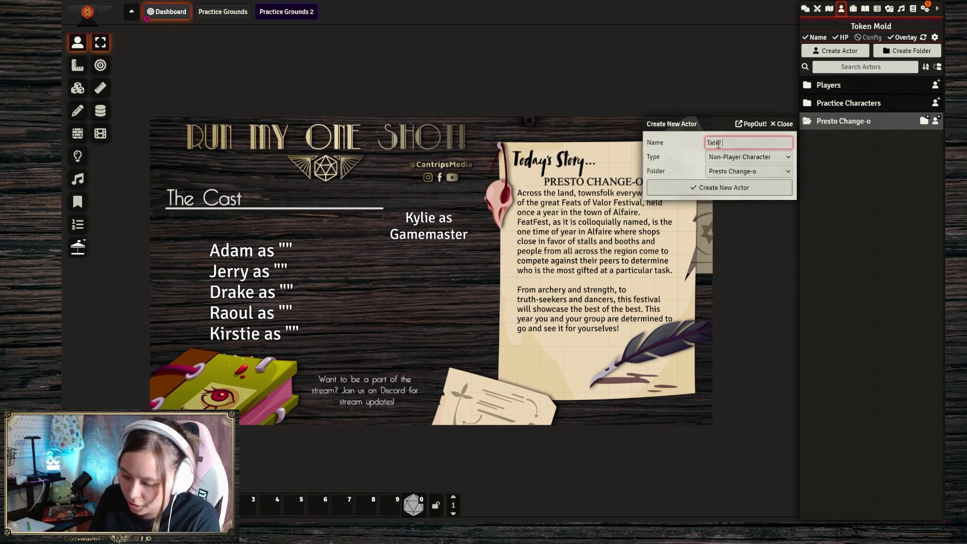
{"action": "type", "text": " Von Spud"}
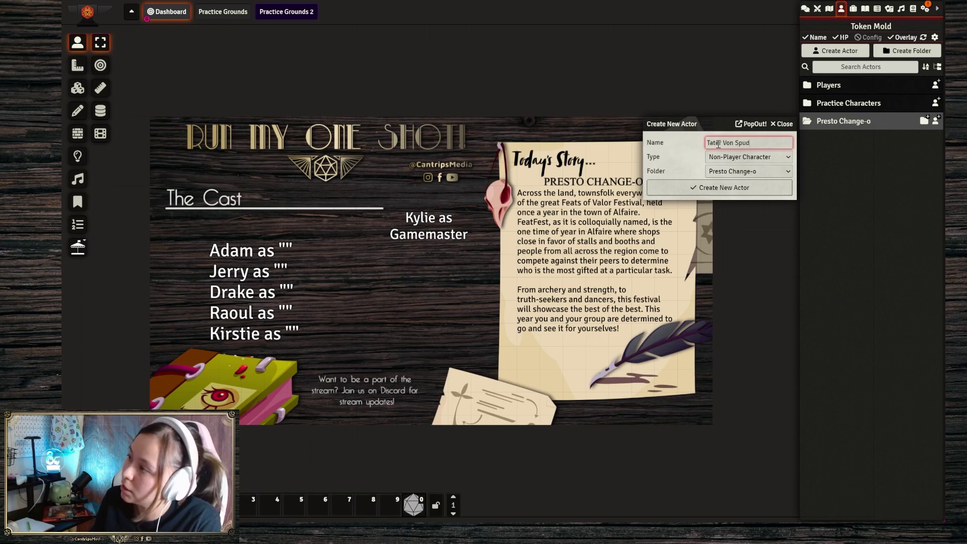
{"action": "key", "text": "Return"}
Step: Switch to the token library website in the browser and examine the tiefling tokens
{"action": "key", "text": "alt+Tab"}
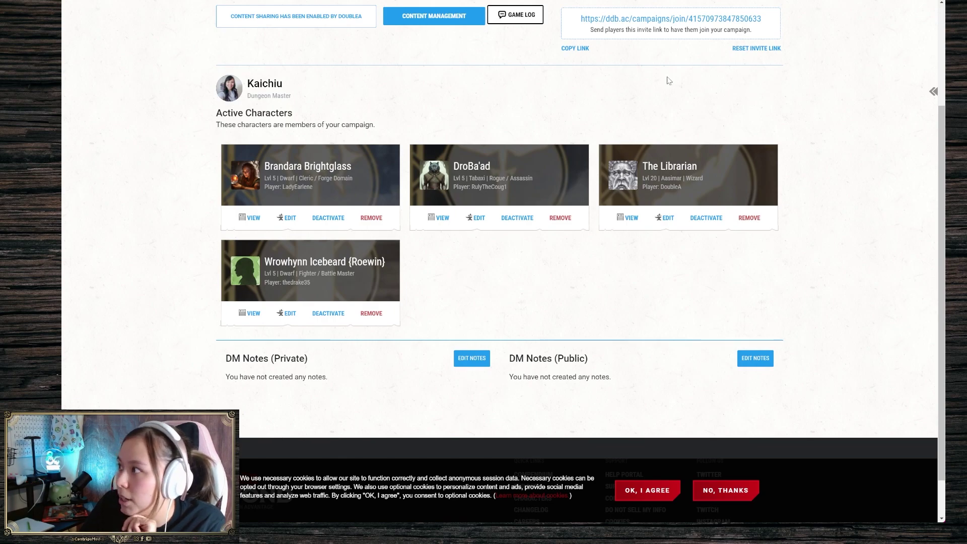
{"action": "key", "text": "ctrl+Tab"}
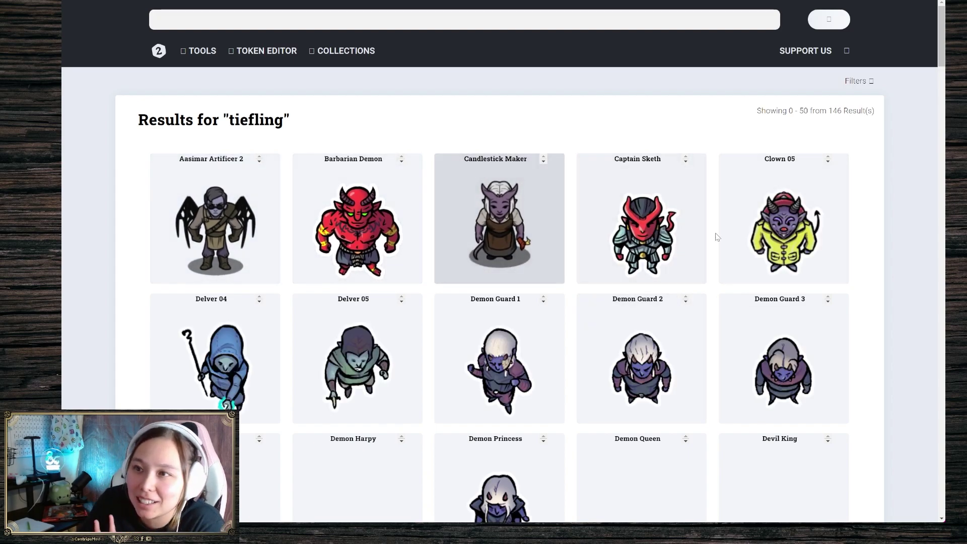
{"action": "scroll", "coordinate": [595, 233], "scroll_direction": "down", "scroll_amount": 4}
{"action": "scroll", "coordinate": [595, 232], "scroll_direction": "up", "scroll_amount": 4}
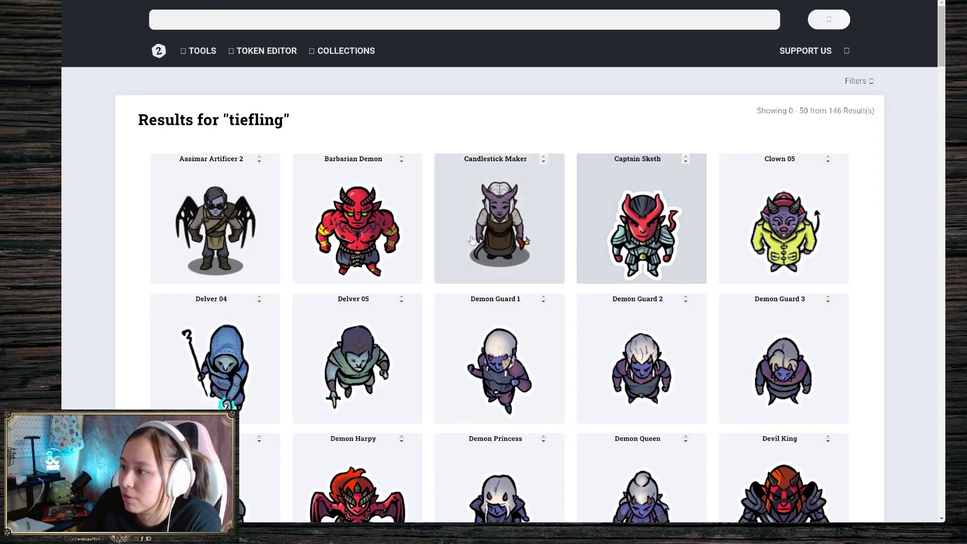
{"action": "scroll", "coordinate": [496, 238], "scroll_direction": "down", "scroll_amount": 13}
{"action": "scroll", "coordinate": [472, 241], "scroll_direction": "down", "scroll_amount": 13}
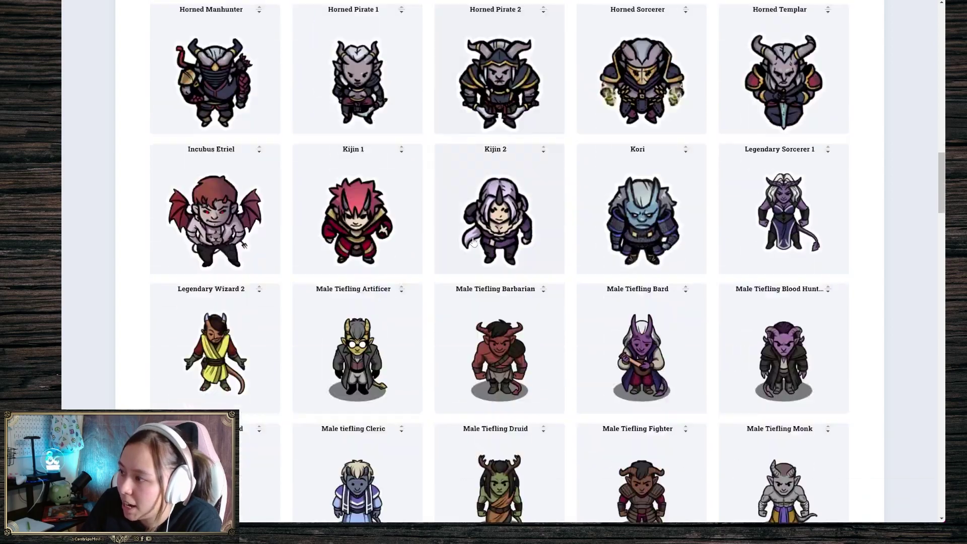
{"action": "scroll", "coordinate": [473, 242], "scroll_direction": "up", "scroll_amount": 20}
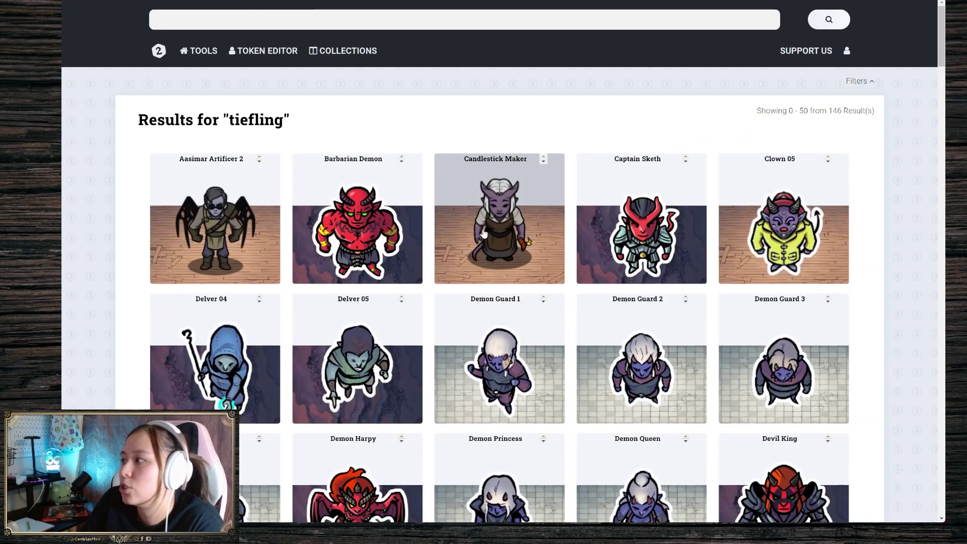
{"action": "scroll", "coordinate": [523, 201], "scroll_direction": "down", "scroll_amount": 5}
{"action": "scroll", "coordinate": [396, 158], "scroll_direction": "up", "scroll_amount": 5}
Step: Search the token library for "potato"
{"action": "left_click", "coordinate": [307, 20]}
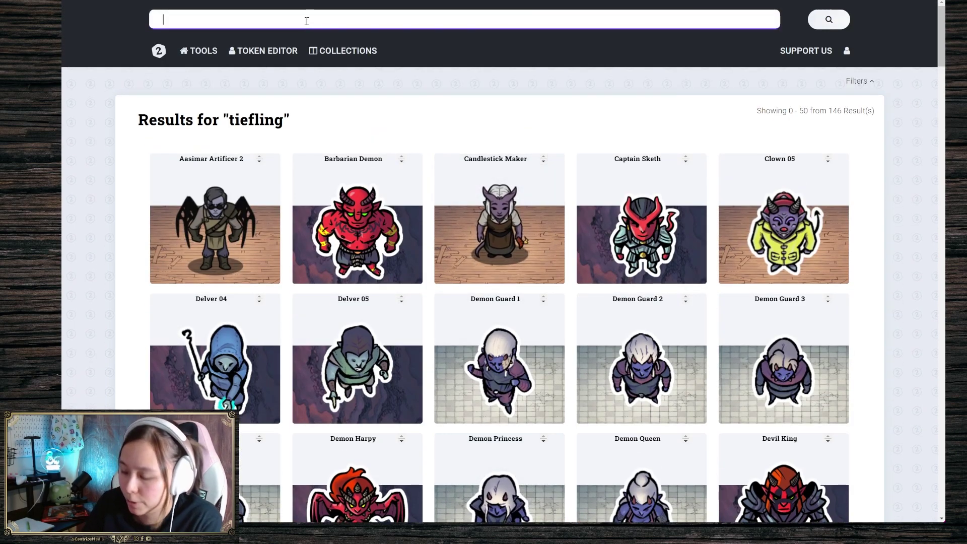
{"action": "type", "text": "potat"}
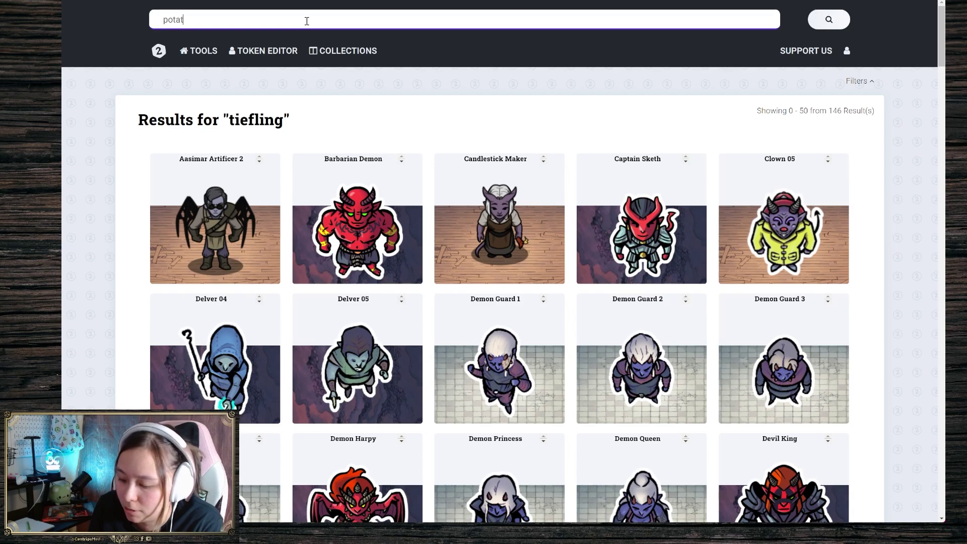
{"action": "type", "text": "o"}
{"action": "key", "text": "Return"}
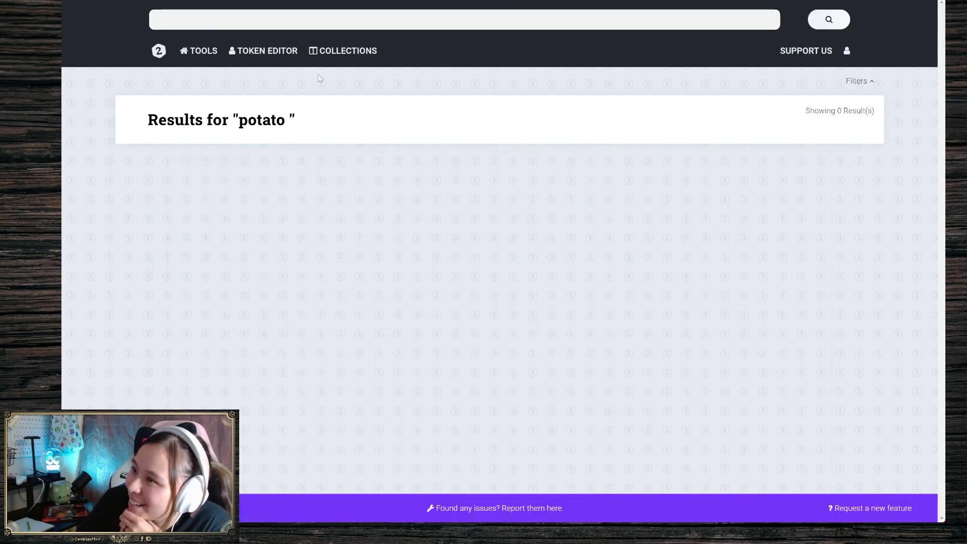
Step: Search the token library for "human male"
{"action": "left_click", "coordinate": [255, 10]}
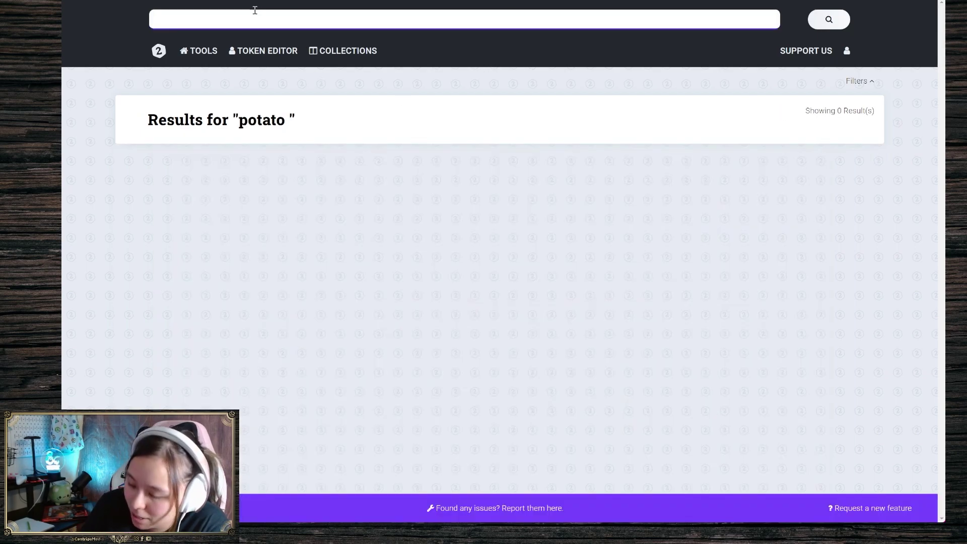
{"action": "type", "text": "human male"}
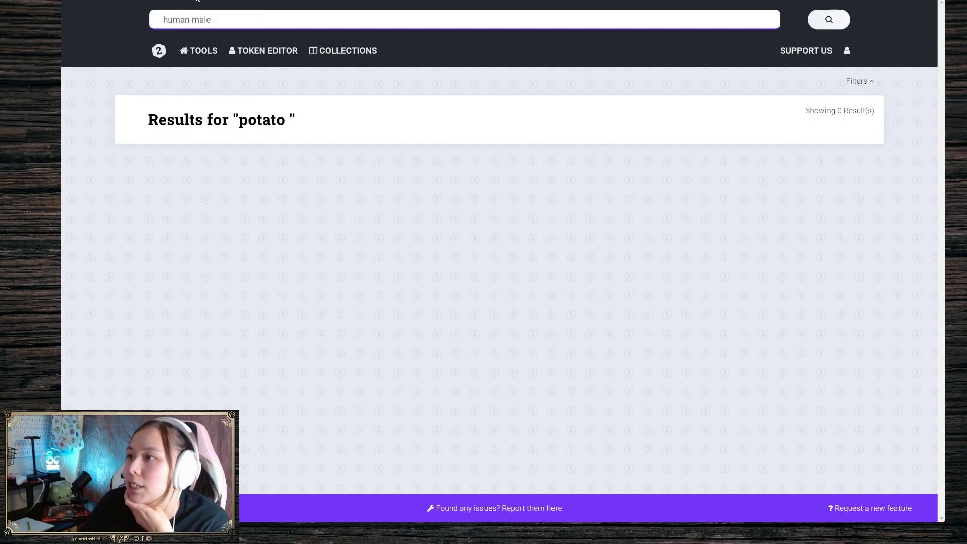
{"action": "key", "text": "Return"}
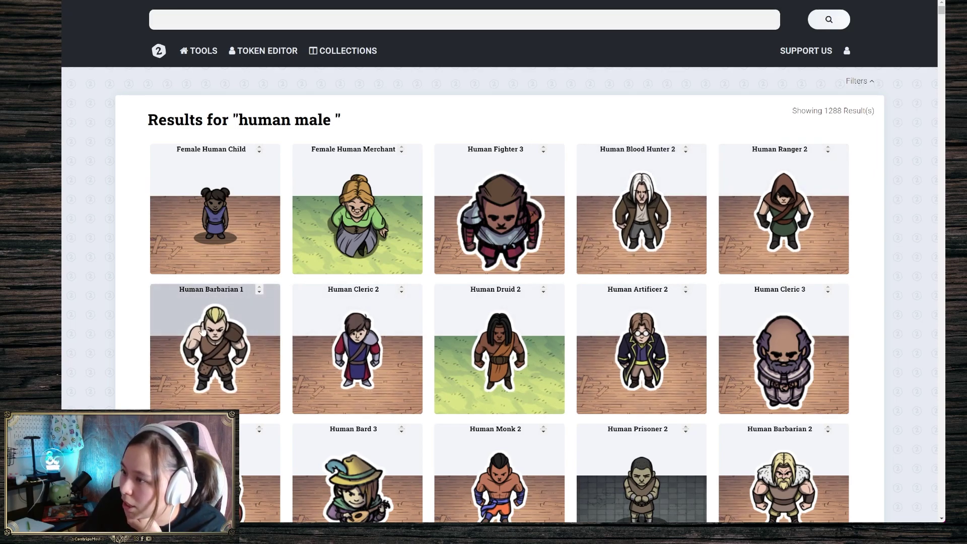
Step: Look through the human token results and open the Human Barbarian 1 token in the editor
{"action": "scroll", "coordinate": [255, 335], "scroll_direction": "down", "scroll_amount": 2}
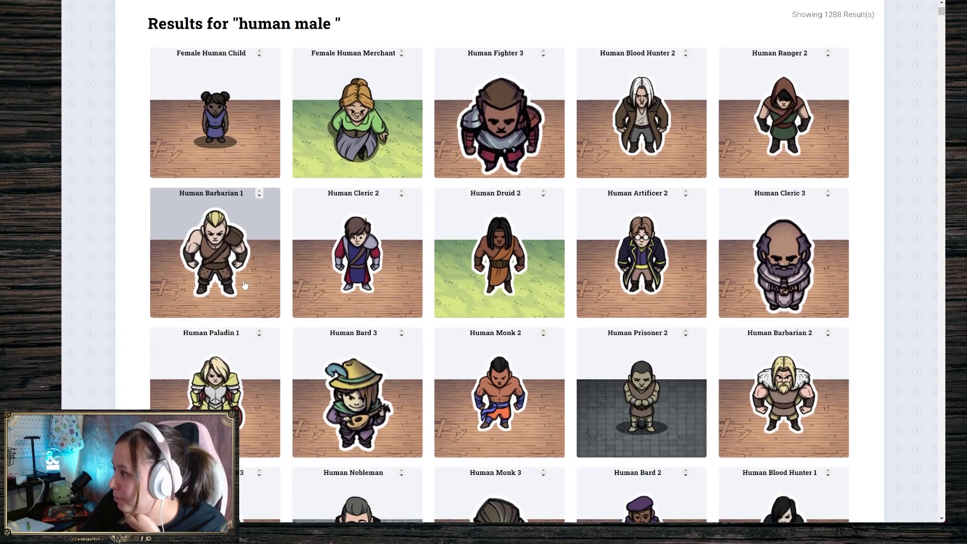
{"action": "scroll", "coordinate": [220, 241], "scroll_direction": "down", "scroll_amount": 2}
{"action": "scroll", "coordinate": [220, 240], "scroll_direction": "down", "scroll_amount": 3}
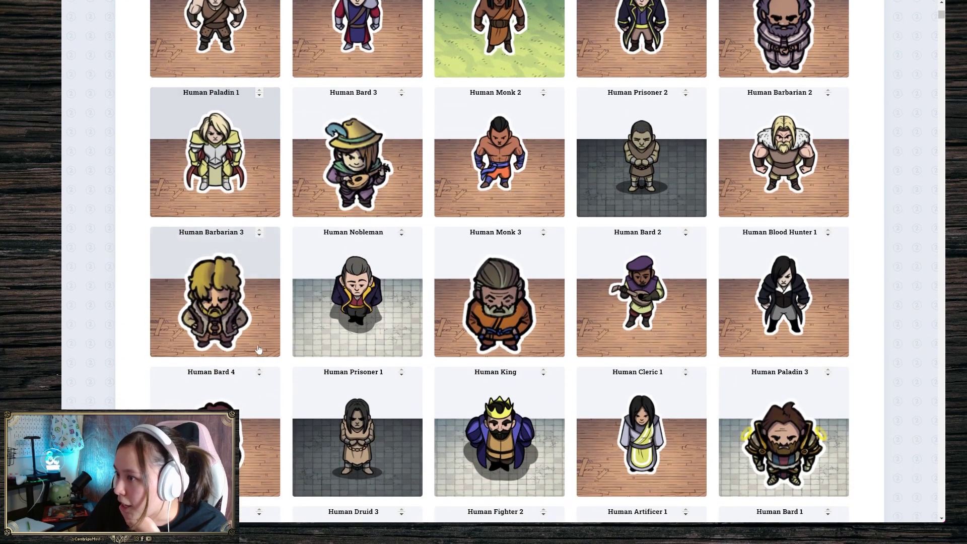
{"action": "scroll", "coordinate": [495, 434], "scroll_direction": "down", "scroll_amount": 1}
{"action": "scroll", "coordinate": [496, 435], "scroll_direction": "down", "scroll_amount": 19}
{"action": "scroll", "coordinate": [449, 355], "scroll_direction": "up", "scroll_amount": 5}
{"action": "scroll", "coordinate": [448, 355], "scroll_direction": "up", "scroll_amount": 9}
{"action": "scroll", "coordinate": [449, 355], "scroll_direction": "up", "scroll_amount": 10}
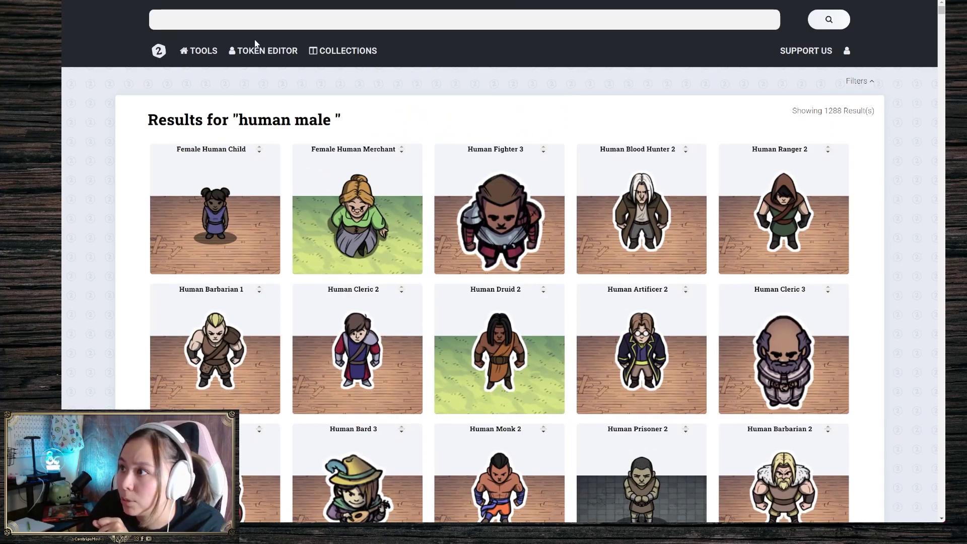
{"action": "scroll", "coordinate": [222, 309], "scroll_direction": "down", "scroll_amount": 1}
{"action": "left_click", "coordinate": [222, 309]}
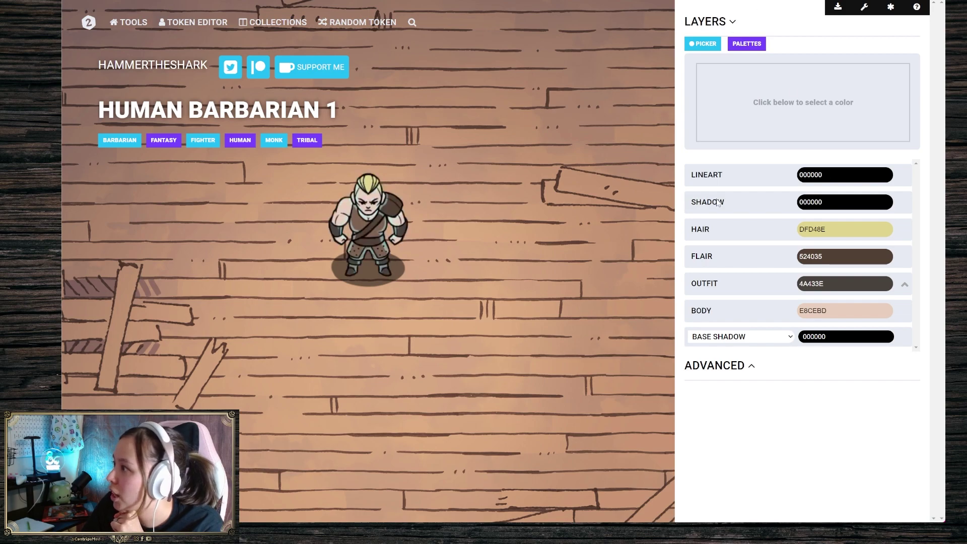
Step: Recolor the barbarian's hair and flair, and set the outfit layer to dark blue 02334A
{"action": "left_click", "coordinate": [837, 229]}
{"action": "left_click", "coordinate": [832, 75]}
{"action": "left_click", "coordinate": [838, 257]}
{"action": "left_click", "coordinate": [726, 74]}
{"action": "left_click", "coordinate": [726, 75]}
{"action": "left_click", "coordinate": [838, 284]}
{"action": "left_click", "coordinate": [709, 91]}
{"action": "left_click", "coordinate": [754, 88]}
{"action": "left_click", "coordinate": [818, 69]}
{"action": "left_click", "coordinate": [794, 70]}
Step: Set the hair to teal 09748B, the flair to yellow E7CD1E and the body to B7A395, and download the token image
{"action": "left_click", "coordinate": [838, 229]}
{"action": "left_click", "coordinate": [791, 72]}
{"action": "left_click", "coordinate": [838, 256]}
{"action": "left_click_drag", "start_coordinate": [905, 81], "coordinate": [905, 86]}
{"action": "left_click", "coordinate": [838, 311]}
{"action": "left_click", "coordinate": [414, 236]}
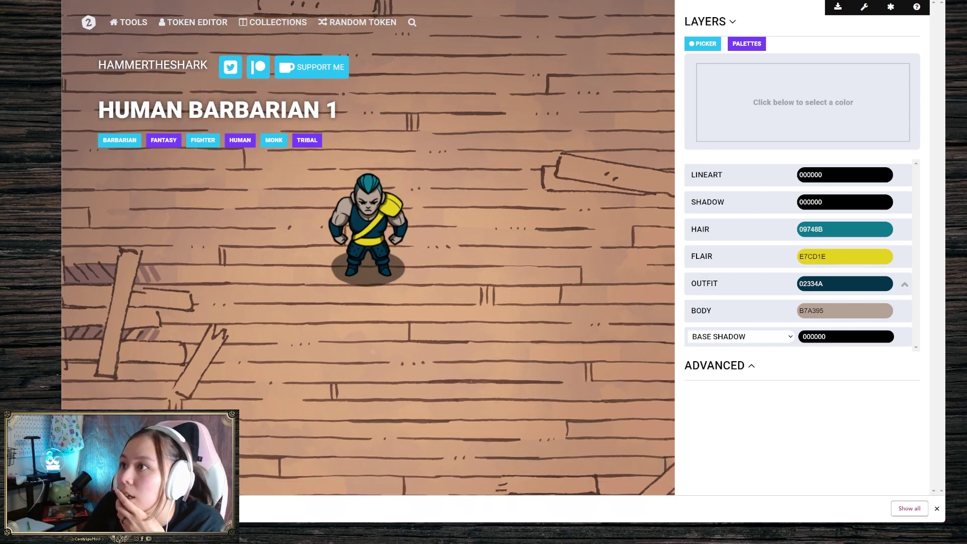
Step: Switch to Foundry Virtual Tabletop and open the image browser for Tater Von Spud's portrait
{"action": "key", "text": "ctrl+Tab"}
{"action": "left_click", "coordinate": [331, 158]}
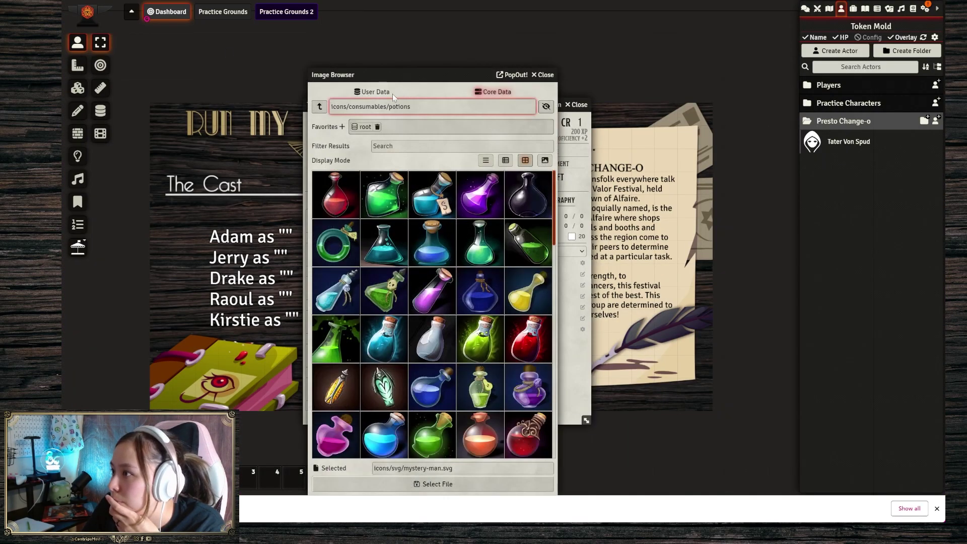
{"action": "left_click", "coordinate": [319, 107]}
{"action": "left_click", "coordinate": [319, 105]}
{"action": "left_click", "coordinate": [319, 98]}
{"action": "left_click", "coordinate": [343, 207]}
{"action": "left_click", "coordinate": [345, 219]}
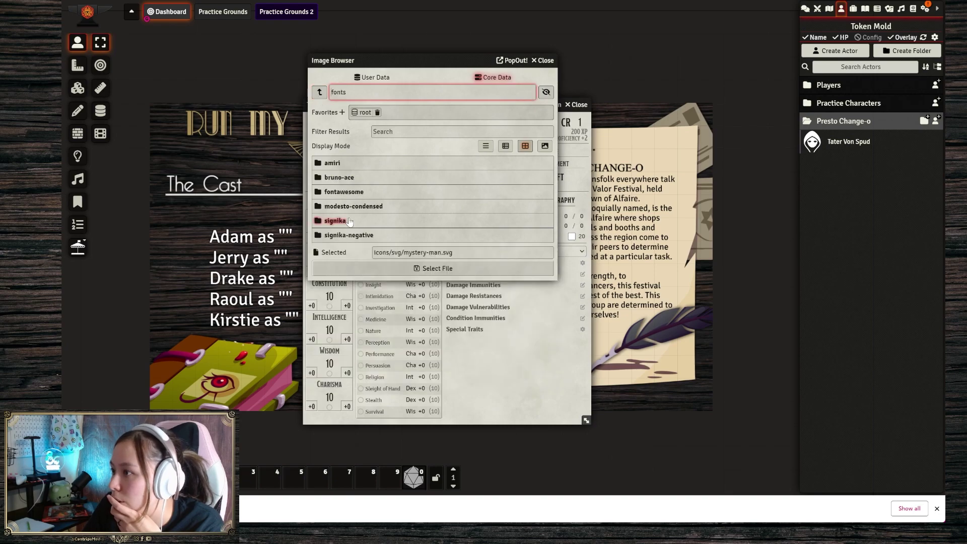
{"action": "left_click", "coordinate": [357, 210]}
{"action": "left_click", "coordinate": [320, 93]}
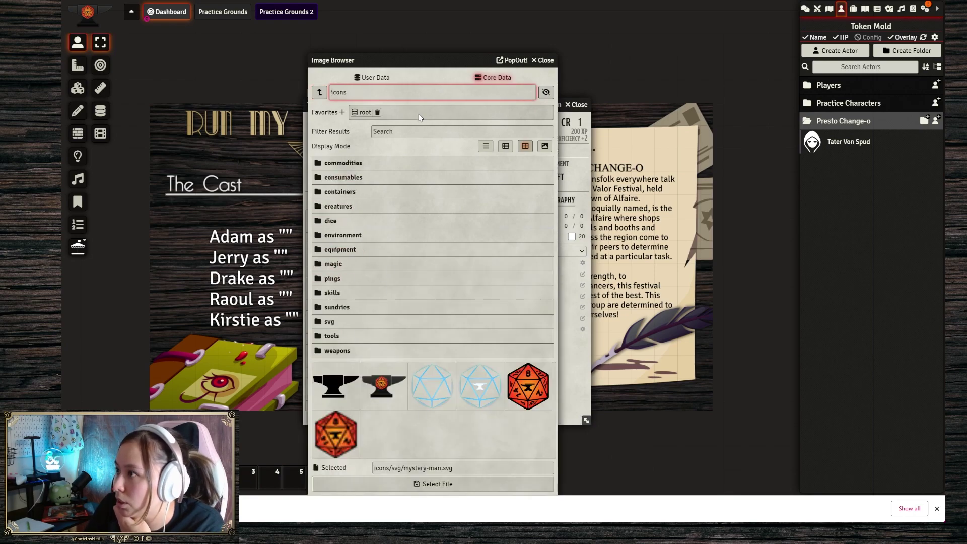
Step: Browse the user data to the worlds/run-my-one-shot folder in the image browser
{"action": "left_click", "coordinate": [375, 77]}
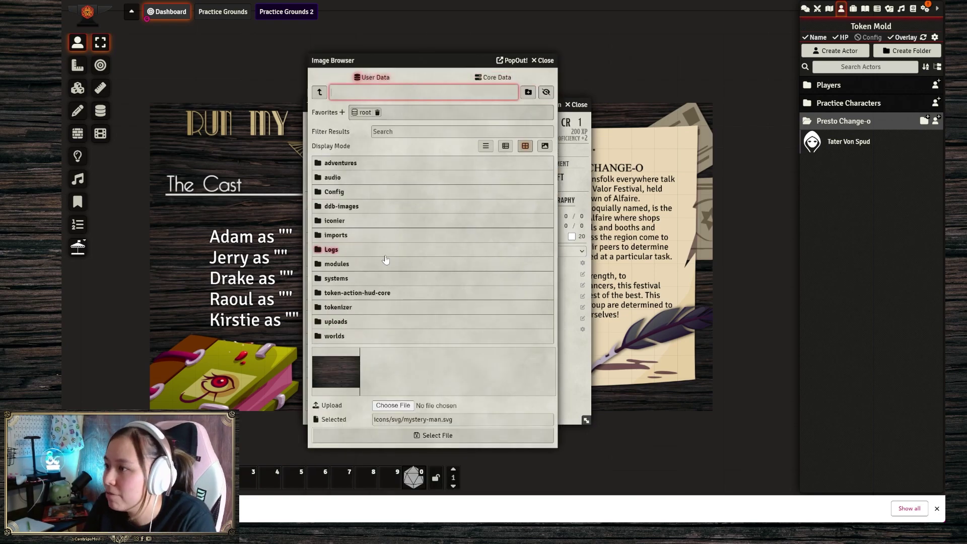
{"action": "left_click", "coordinate": [344, 165]}
{"action": "left_click", "coordinate": [320, 92]}
{"action": "left_click", "coordinate": [349, 337]}
{"action": "left_click", "coordinate": [342, 207]}
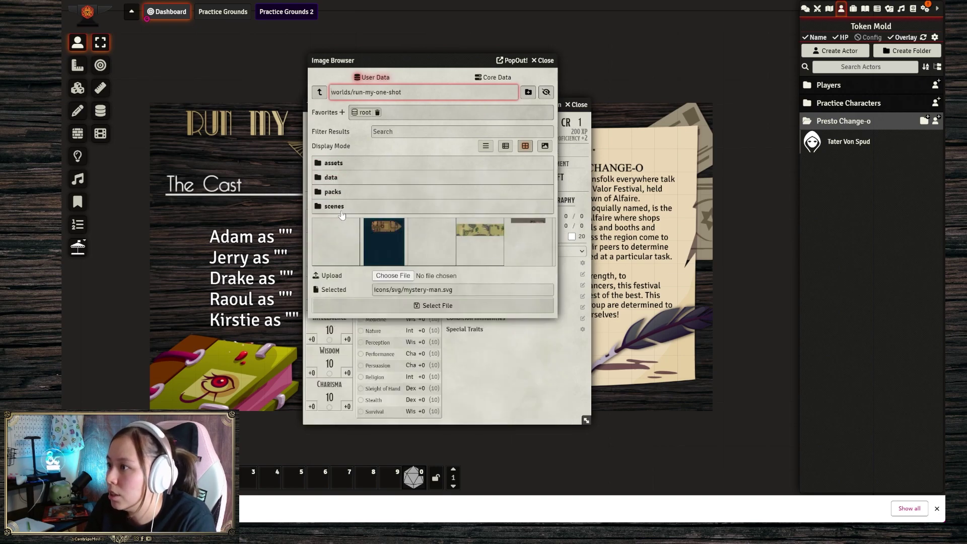
Step: Upload Tater.png to the run-my-one-shot folder and apply it as Tater Von Spud's portrait
{"action": "left_click", "coordinate": [446, 276]}
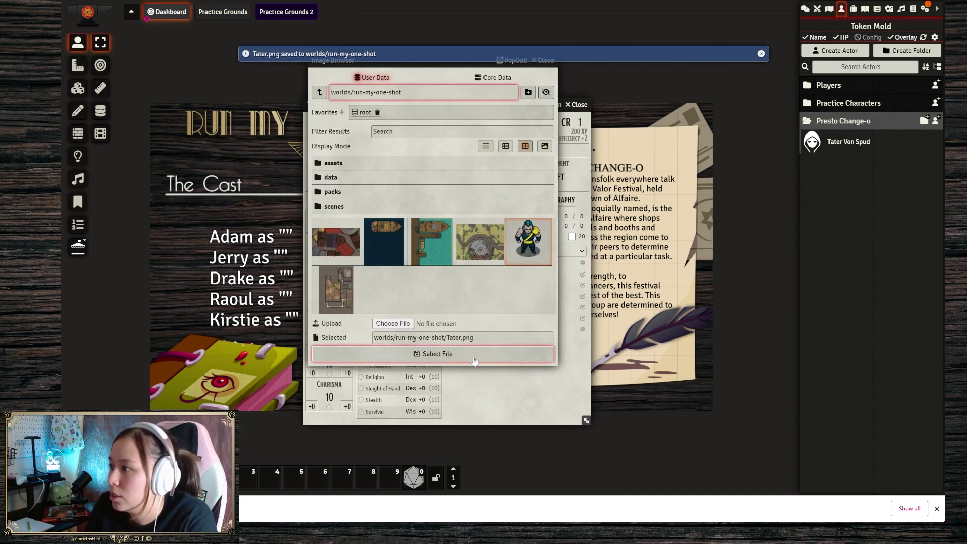
{"action": "left_click", "coordinate": [437, 353]}
{"action": "left_click", "coordinate": [347, 152]}
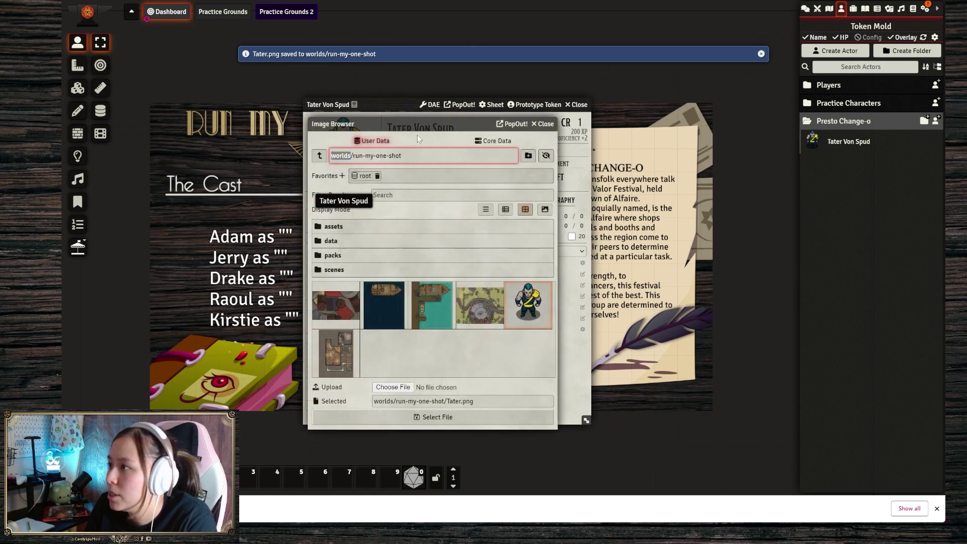
{"action": "left_click", "coordinate": [531, 126]}
Step: In Tater Von Spud's prototype token, set the name display to Always for Everyone and the disposition to Friendly, and close the actor
{"action": "left_click", "coordinate": [532, 105]}
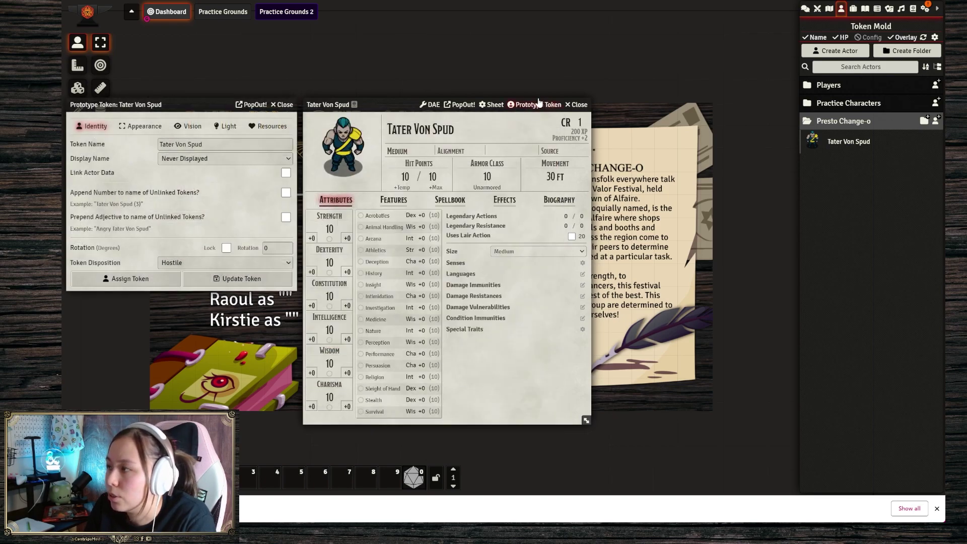
{"action": "left_click", "coordinate": [181, 159]}
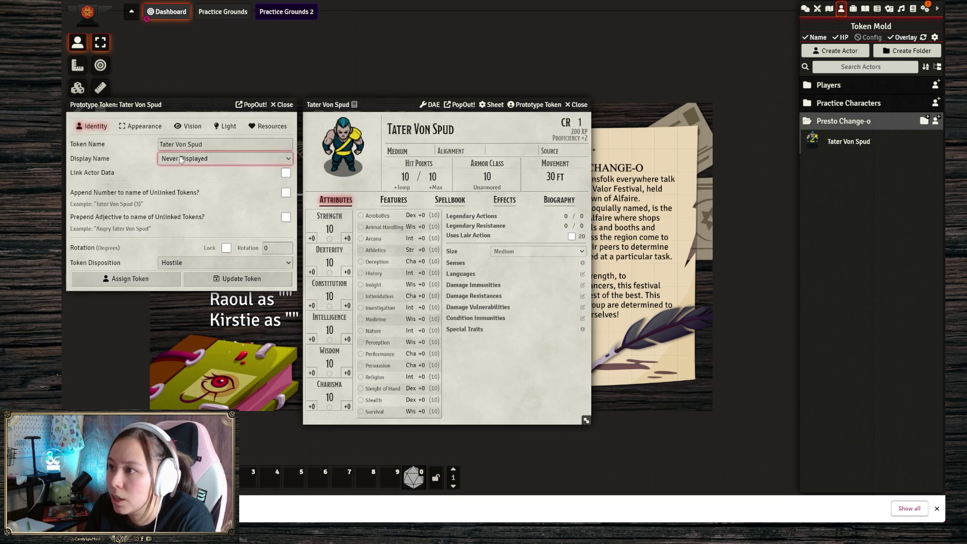
{"action": "left_click", "coordinate": [201, 218]}
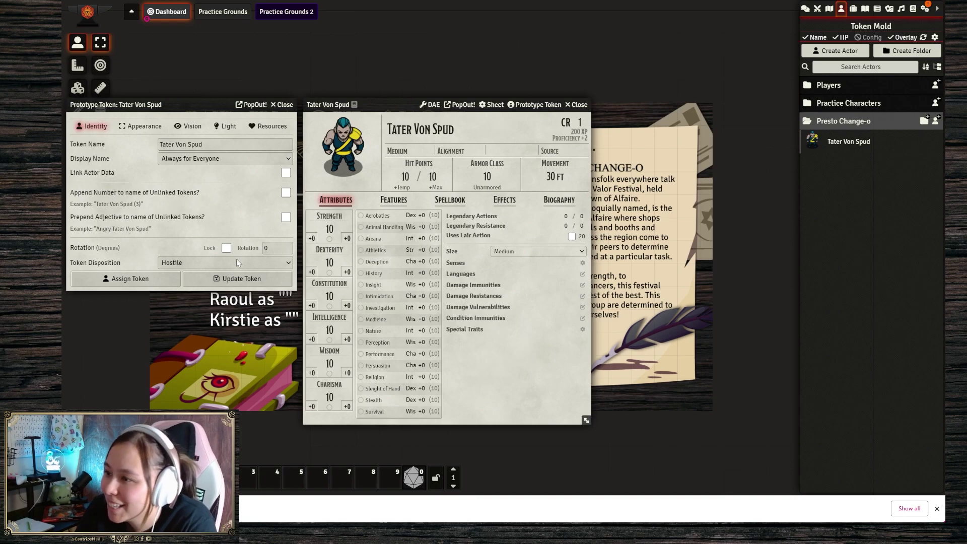
{"action": "left_click", "coordinate": [195, 262]}
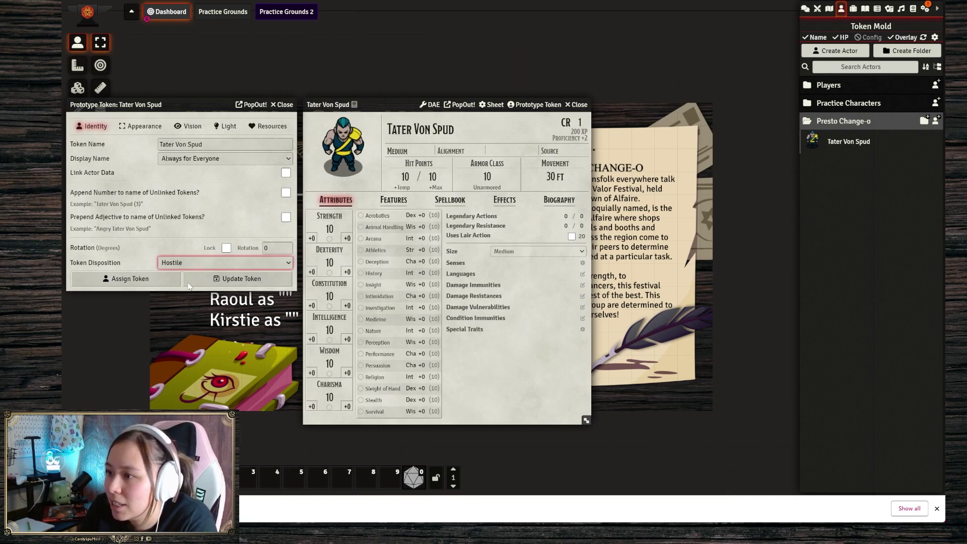
{"action": "left_click", "coordinate": [198, 231]}
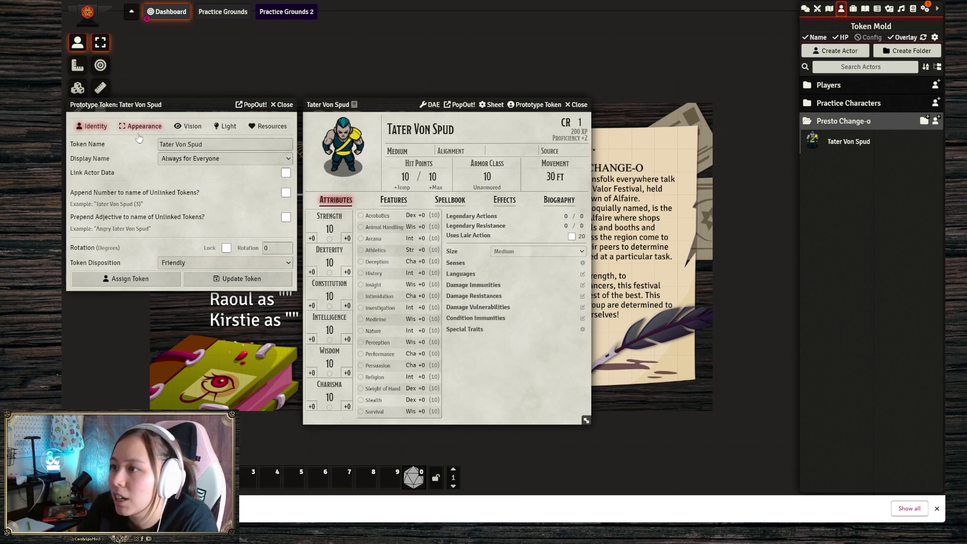
{"action": "left_click", "coordinate": [576, 105]}
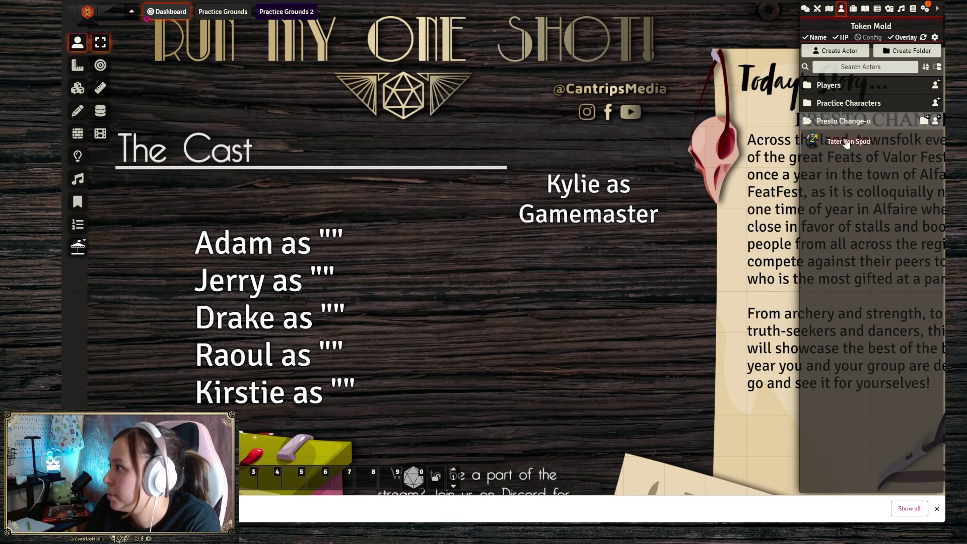
{"action": "left_click", "coordinate": [852, 145]}
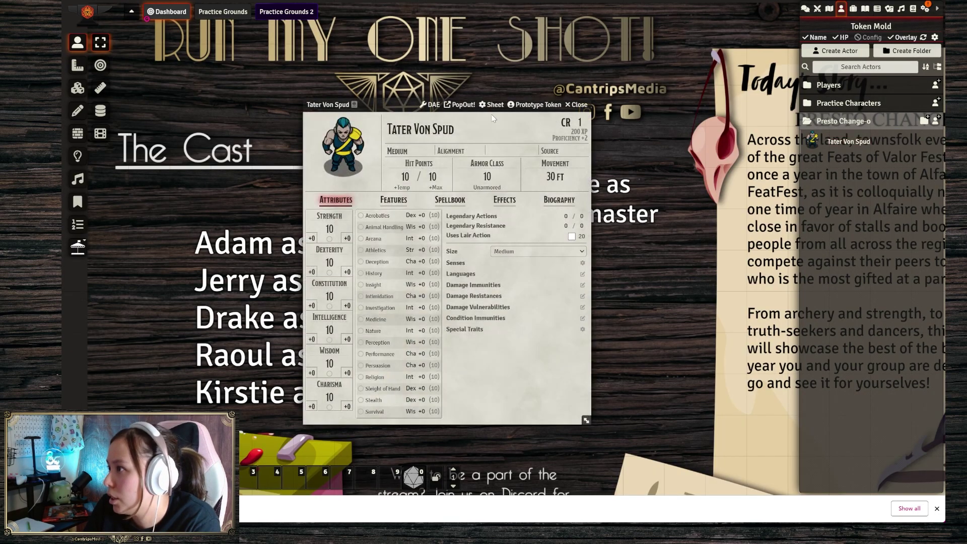
{"action": "left_click", "coordinate": [492, 105]}
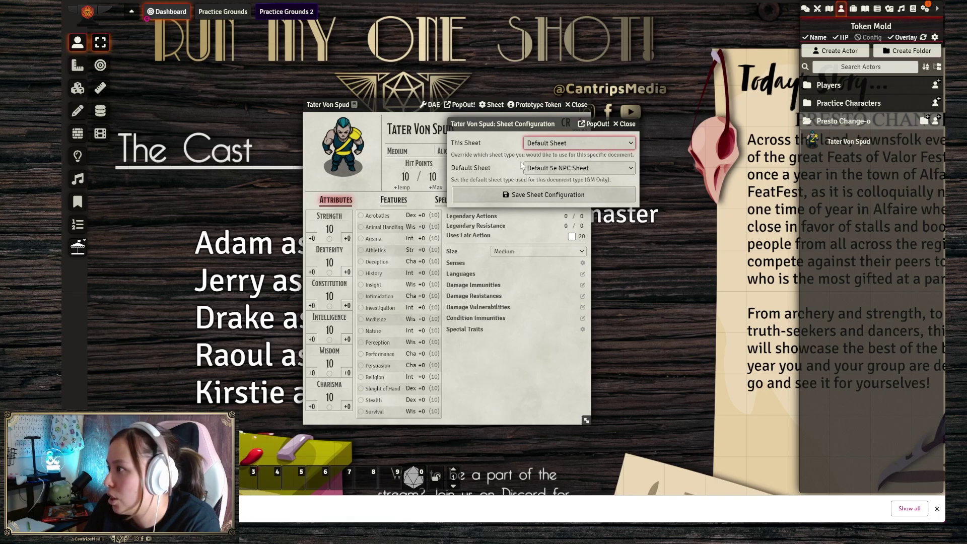
{"action": "left_click", "coordinate": [568, 168]}
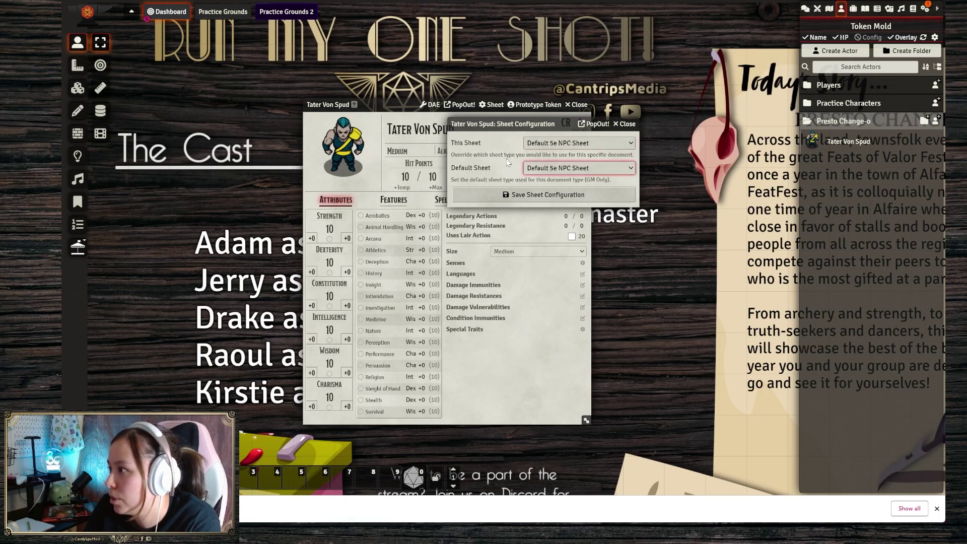
{"action": "left_click", "coordinate": [624, 124]}
{"action": "left_click", "coordinate": [578, 104]}
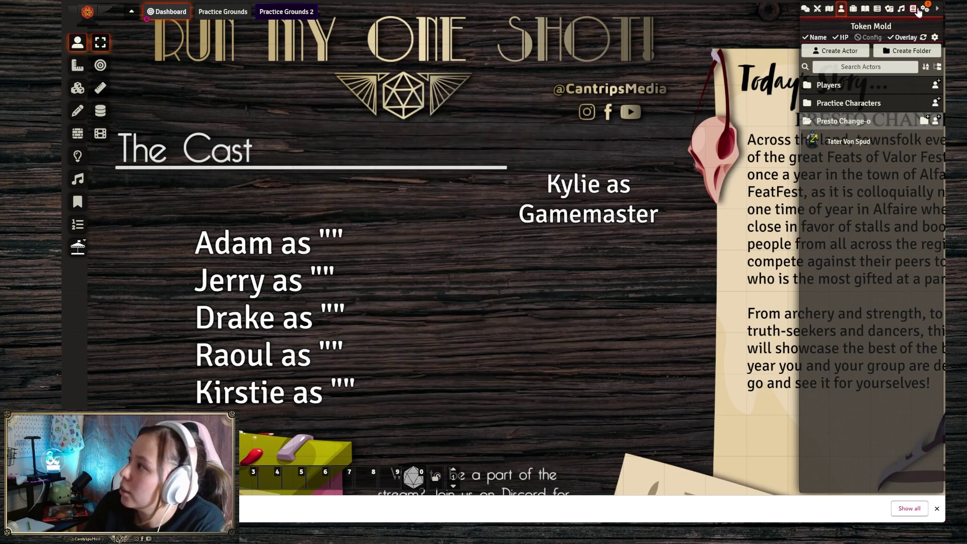
Step: Open the world's game settings
{"action": "left_click", "coordinate": [912, 9]}
{"action": "left_click", "coordinate": [925, 9]}
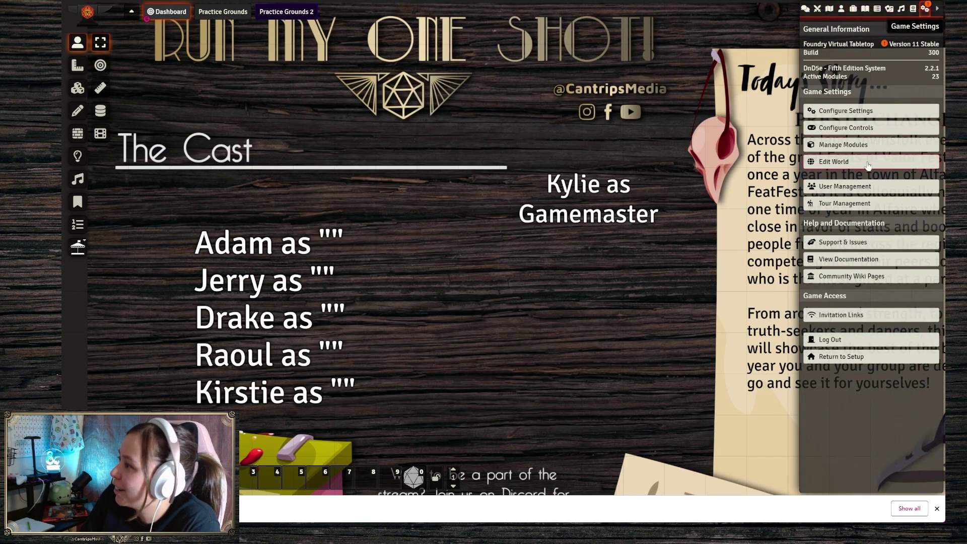
Step: Open the module management list and examine which installed modules are active and which have compatibility warnings
{"action": "left_click", "coordinate": [863, 145]}
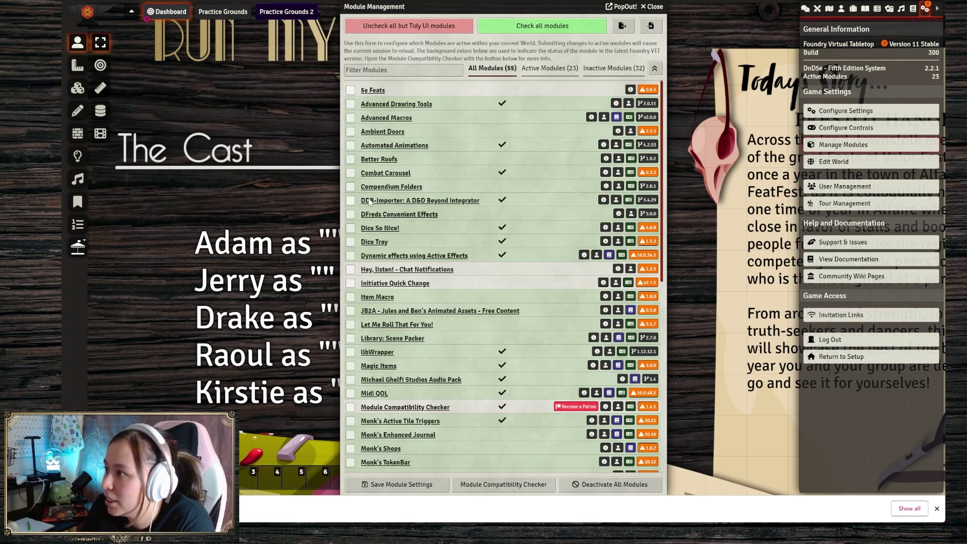
{"action": "left_click", "coordinate": [395, 175]}
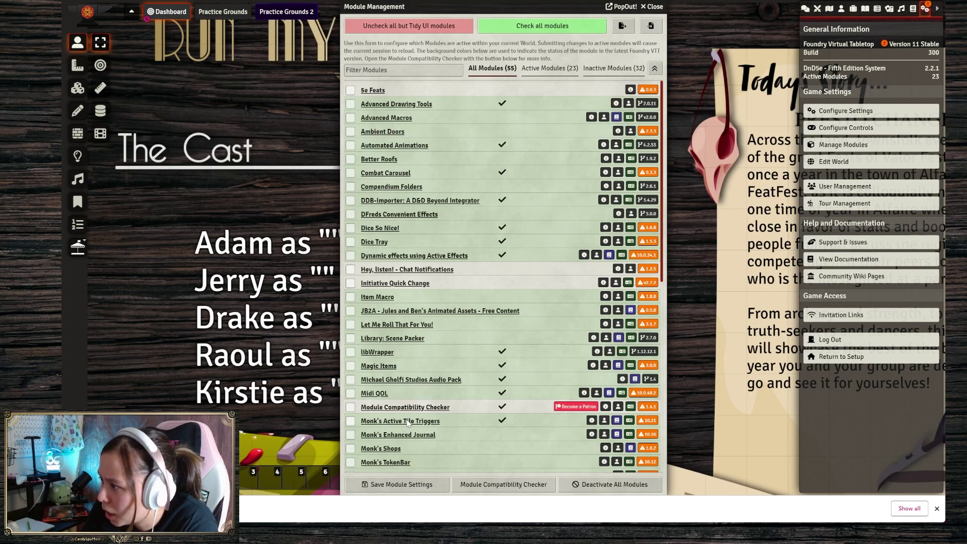
{"action": "scroll", "coordinate": [411, 412], "scroll_direction": "down", "scroll_amount": 1}
{"action": "scroll", "coordinate": [411, 413], "scroll_direction": "down", "scroll_amount": 1}
{"action": "scroll", "coordinate": [412, 412], "scroll_direction": "down", "scroll_amount": 10}
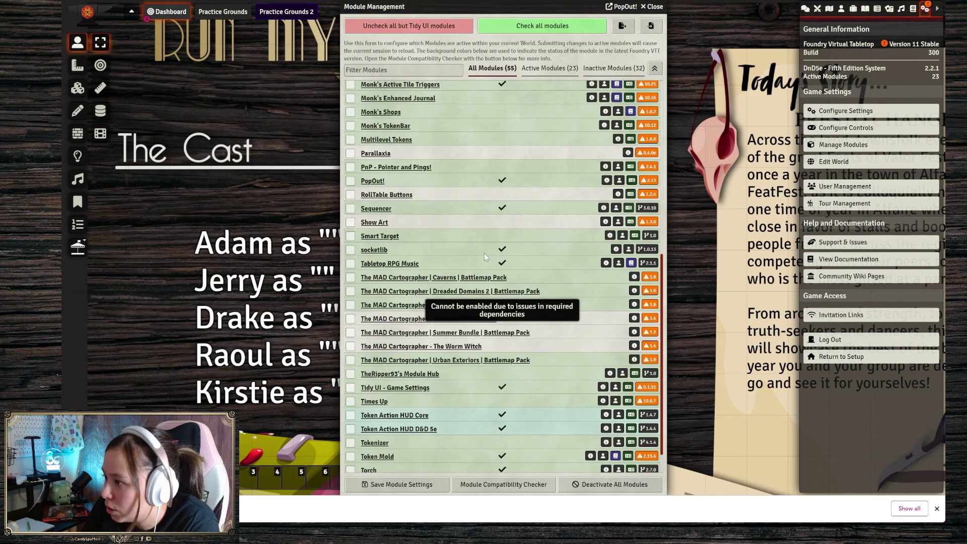
{"action": "scroll", "coordinate": [376, 383], "scroll_direction": "down", "scroll_amount": 1}
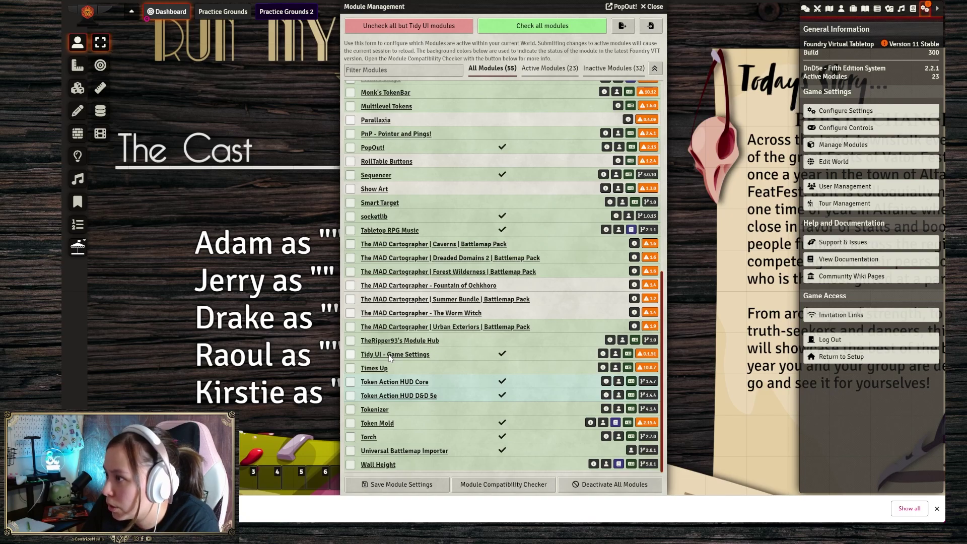
{"action": "scroll", "coordinate": [390, 358], "scroll_direction": "up", "scroll_amount": 10}
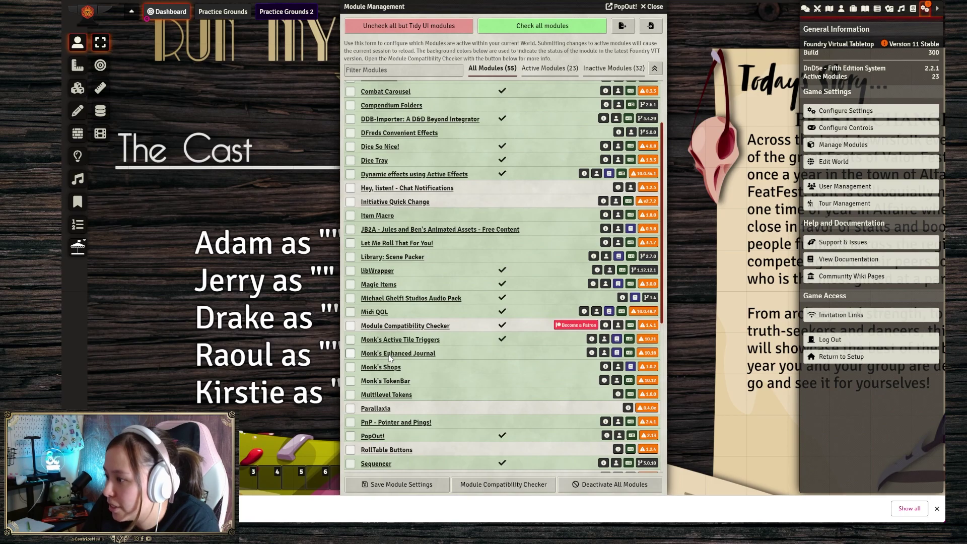
{"action": "scroll", "coordinate": [389, 357], "scroll_direction": "up", "scroll_amount": 3}
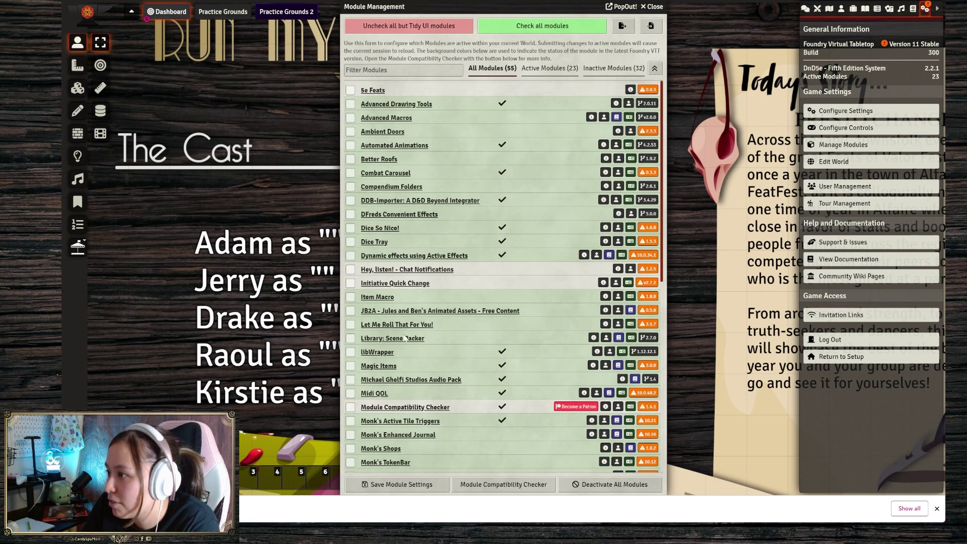
{"action": "scroll", "coordinate": [399, 353], "scroll_direction": "down", "scroll_amount": 7}
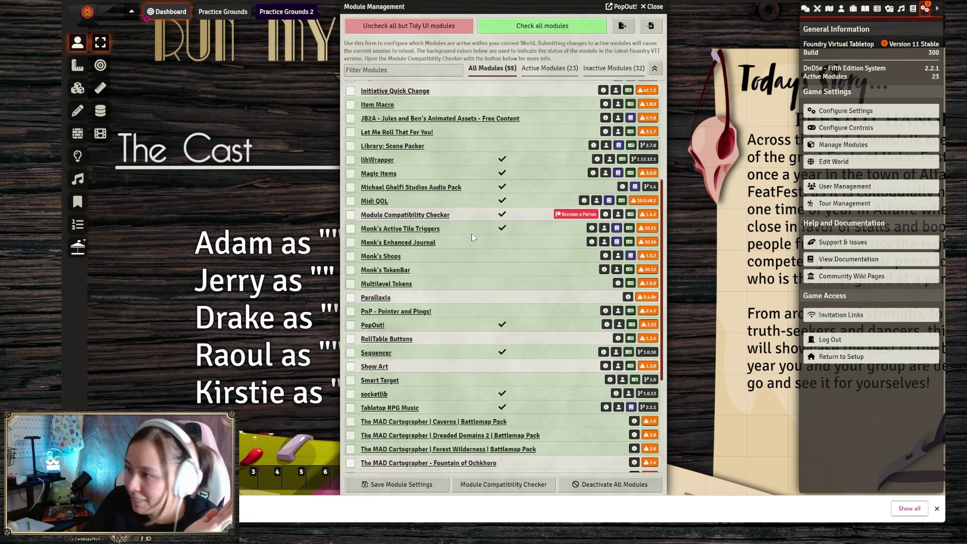
{"action": "scroll", "coordinate": [461, 308], "scroll_direction": "down", "scroll_amount": 4}
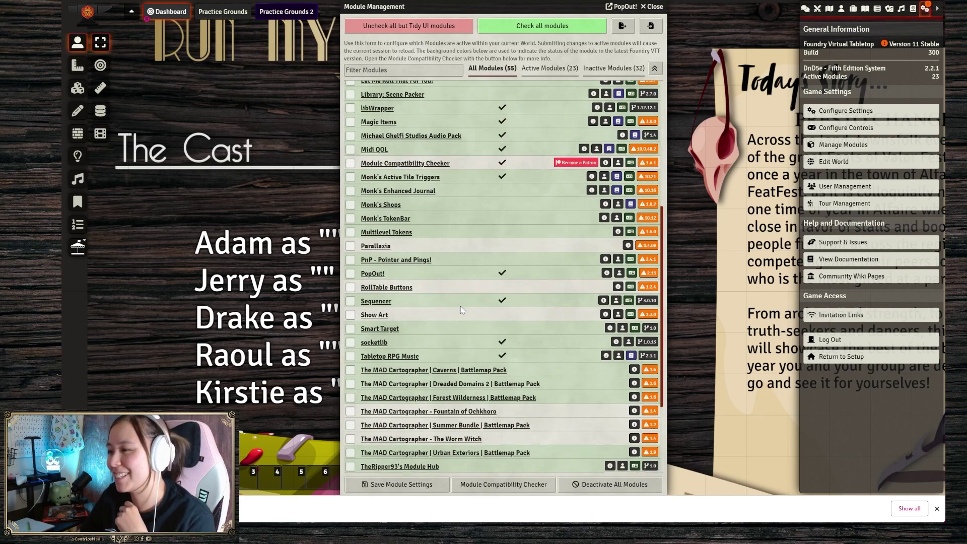
{"action": "scroll", "coordinate": [461, 306], "scroll_direction": "down", "scroll_amount": 3}
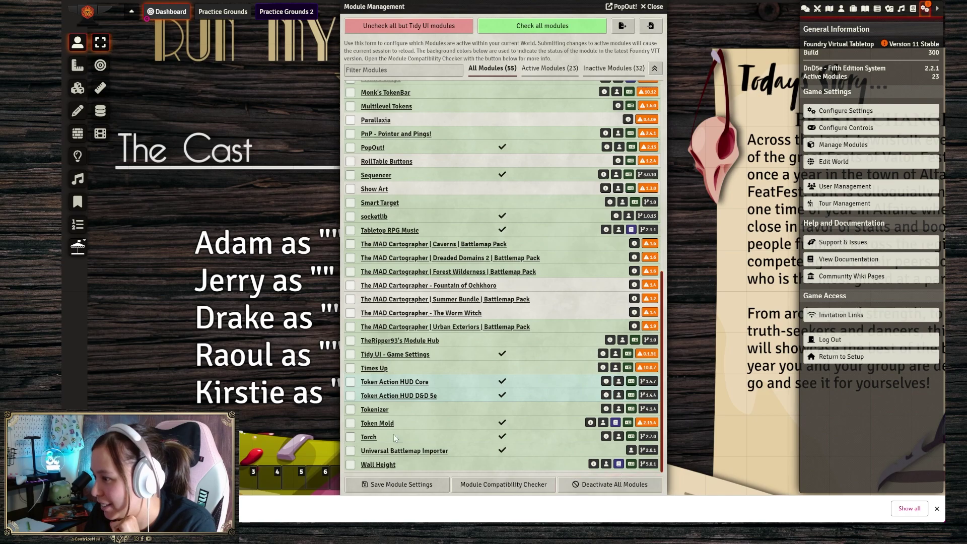
{"action": "left_click", "coordinate": [937, 509]}
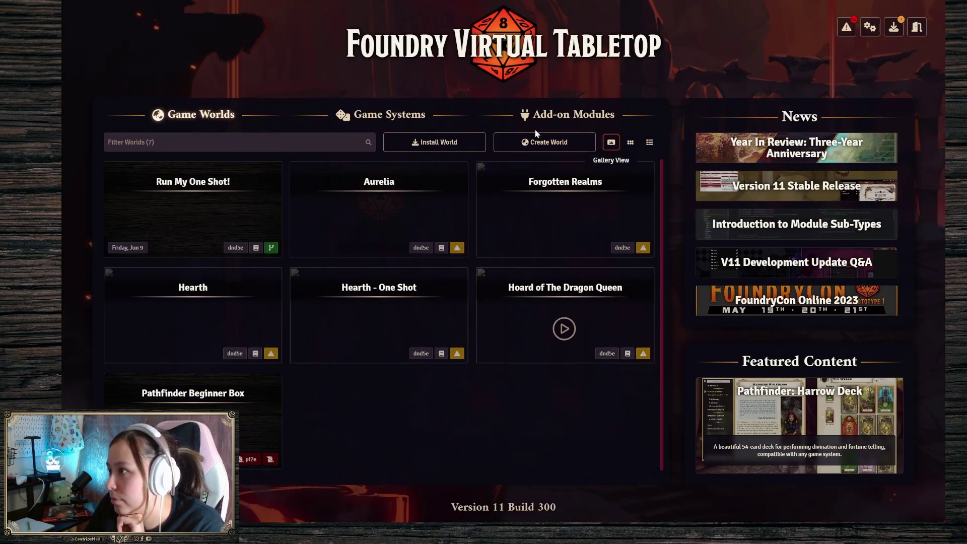
Step: Update the Tidy5e Sheet add-on module from the Foundry setup page
{"action": "left_click", "coordinate": [528, 117]}
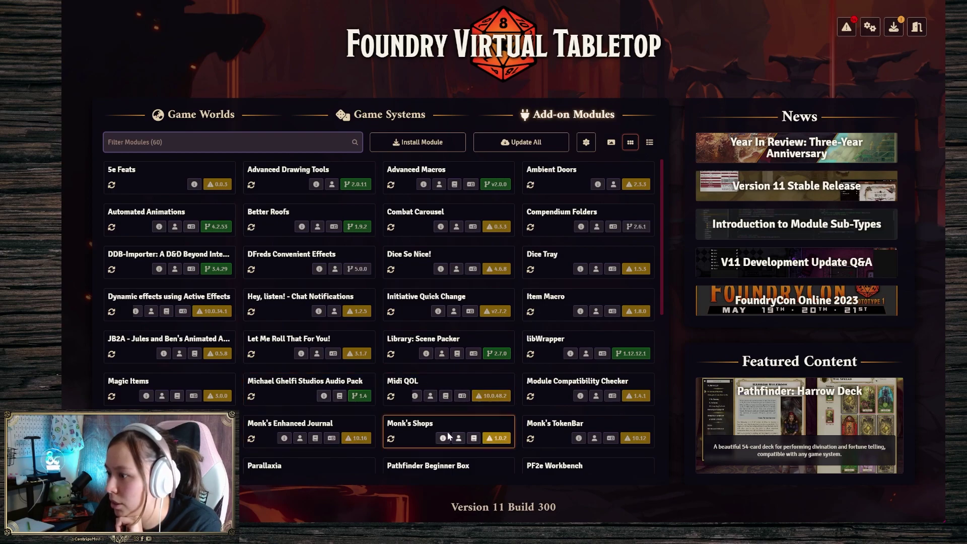
{"action": "scroll", "coordinate": [166, 327], "scroll_direction": "down", "scroll_amount": 4}
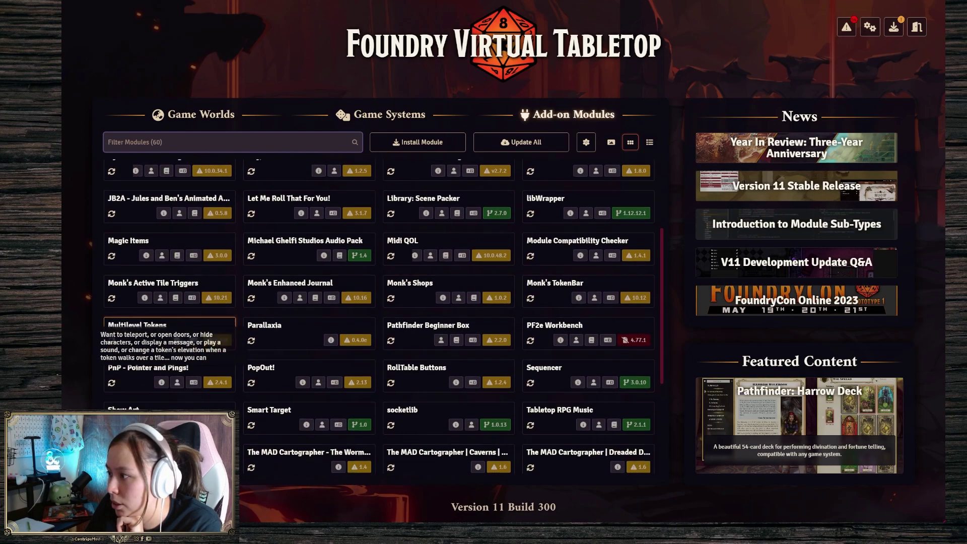
{"action": "scroll", "coordinate": [310, 356], "scroll_direction": "down", "scroll_amount": 3}
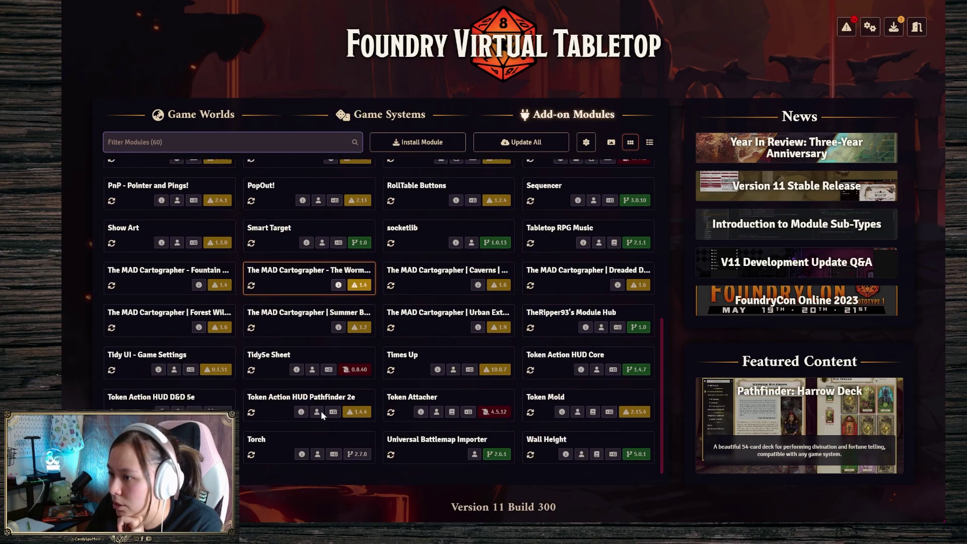
{"action": "left_click", "coordinate": [351, 358]}
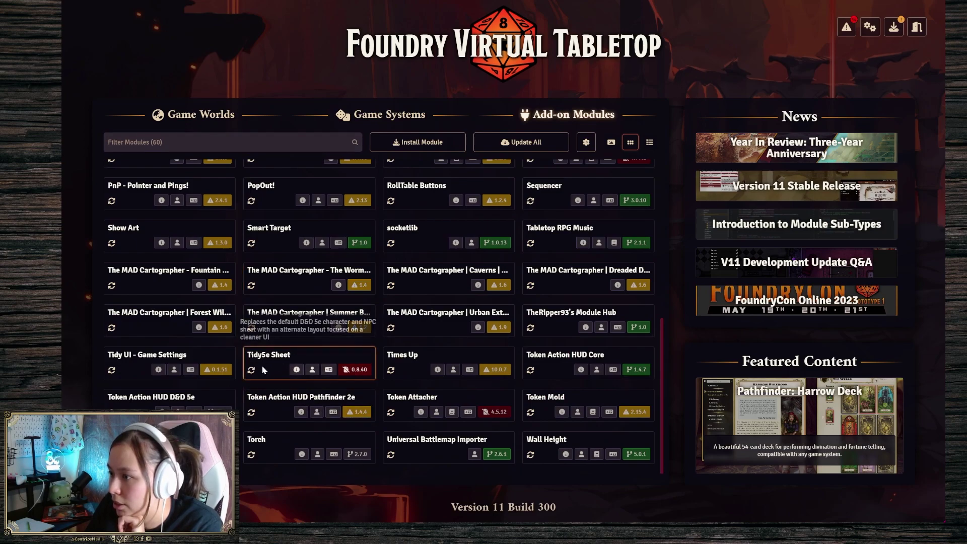
{"action": "mouse_move", "coordinate": [318, 370]}
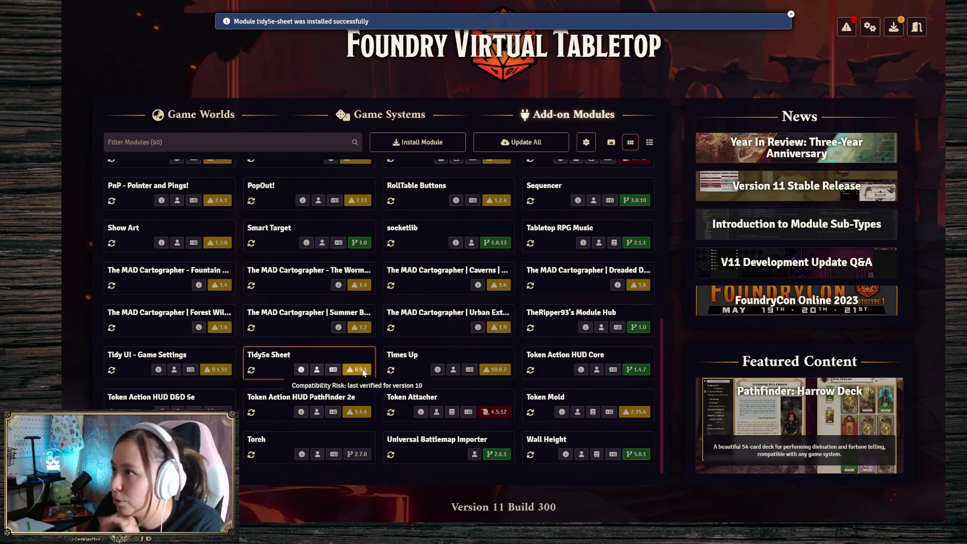
{"action": "scroll", "coordinate": [366, 374], "scroll_direction": "up", "scroll_amount": 10}
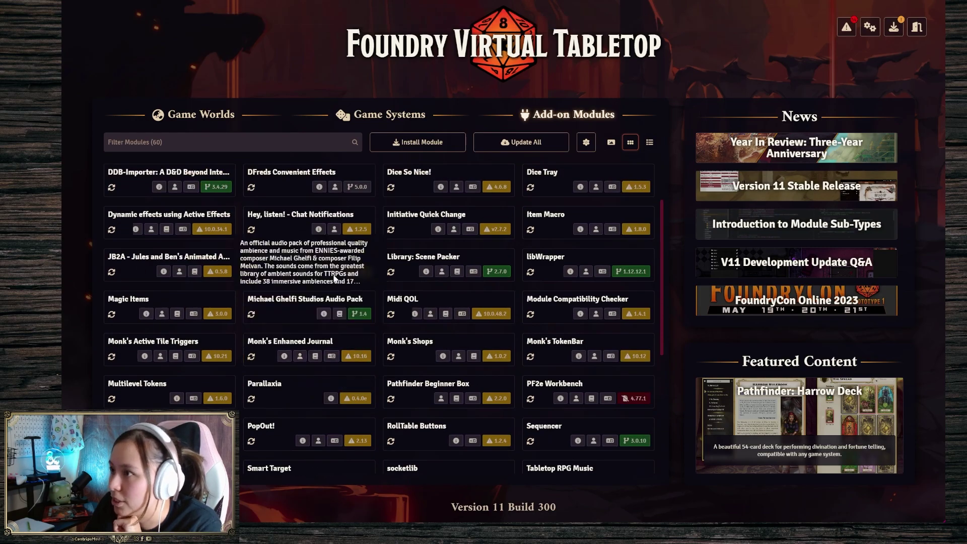
{"action": "left_click", "coordinate": [201, 114]}
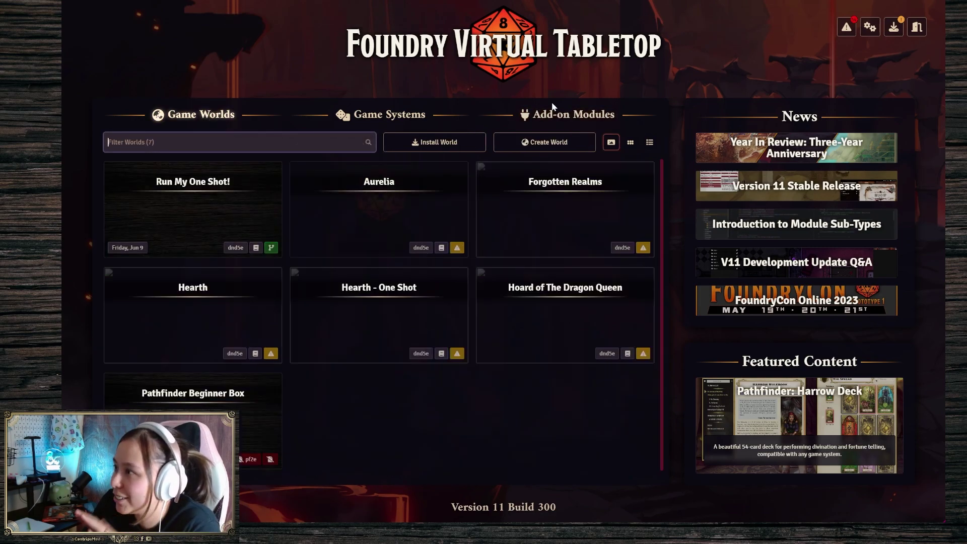
Step: Update the Token Attacher add-on module, accepting the switch to the updated manifest URL for version 4.5.13
{"action": "left_click", "coordinate": [572, 114]}
{"action": "scroll", "coordinate": [504, 262], "scroll_direction": "down", "scroll_amount": 5}
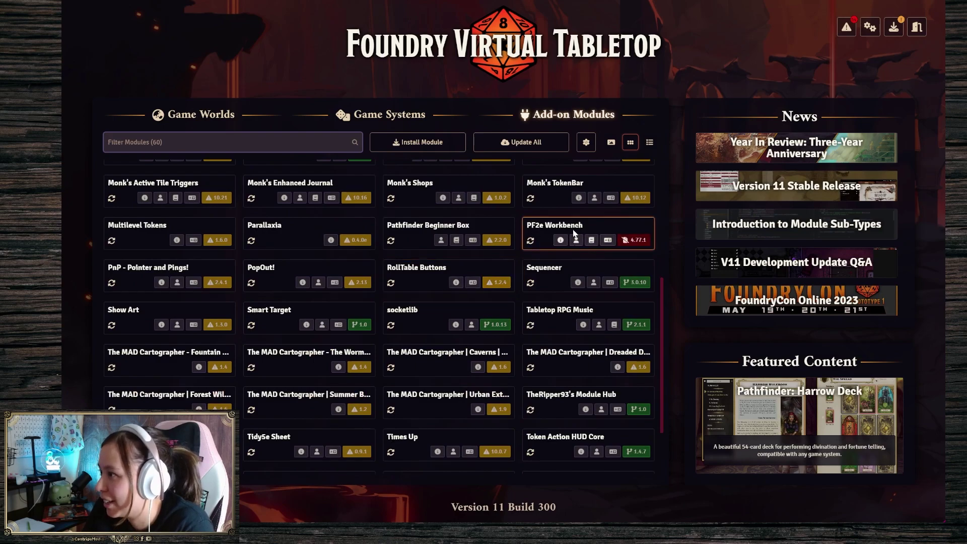
{"action": "scroll", "coordinate": [531, 242], "scroll_direction": "down", "scroll_amount": 2}
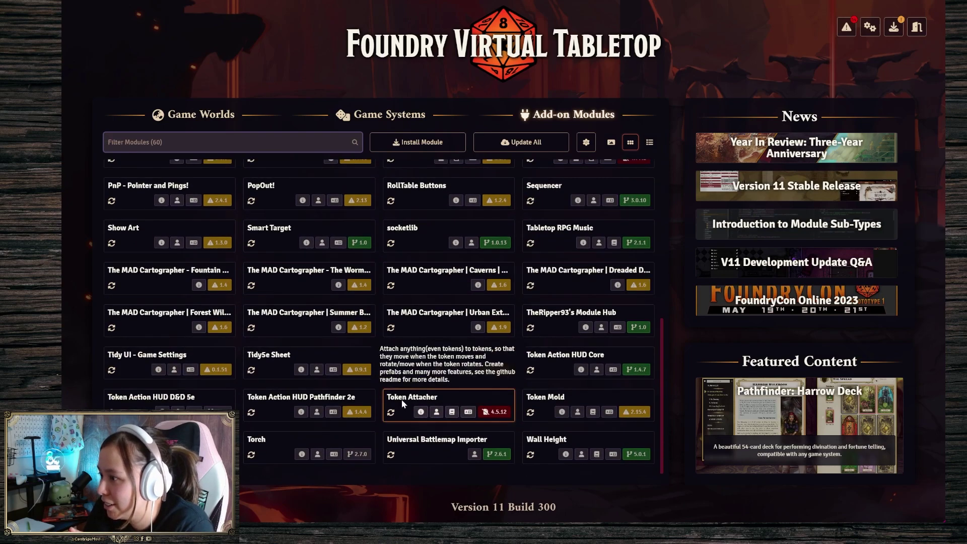
{"action": "left_click", "coordinate": [391, 412]}
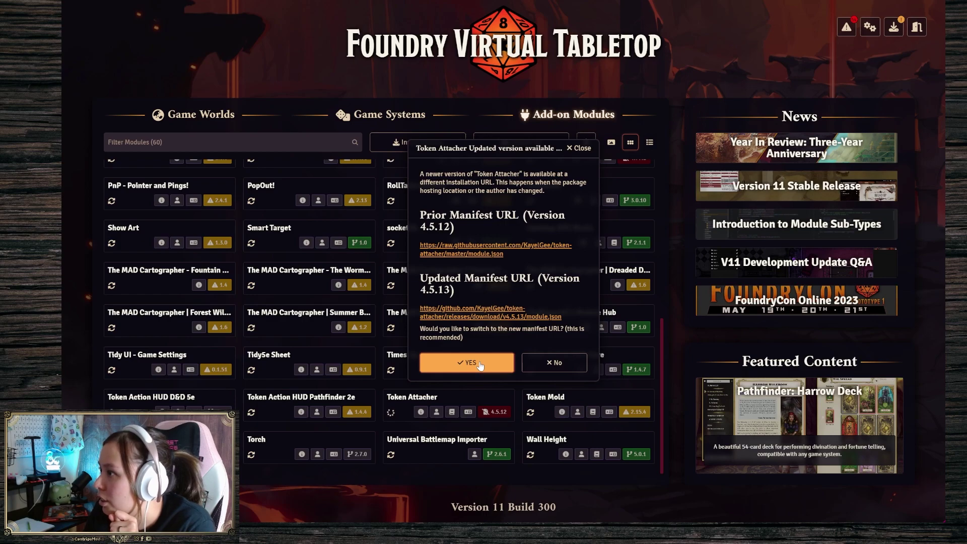
{"action": "left_click", "coordinate": [480, 362]}
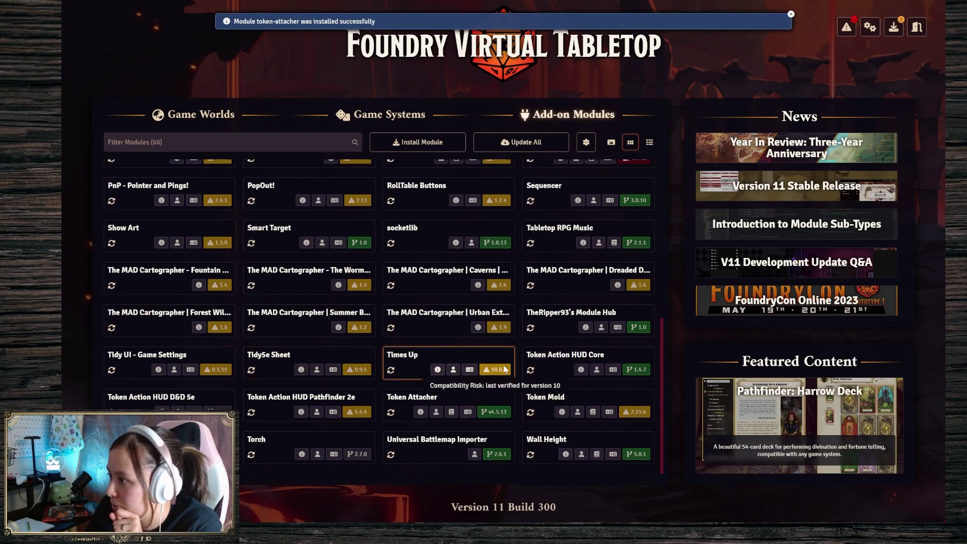
{"action": "scroll", "coordinate": [262, 407], "scroll_direction": "up", "scroll_amount": 1}
{"action": "scroll", "coordinate": [262, 407], "scroll_direction": "up", "scroll_amount": 5}
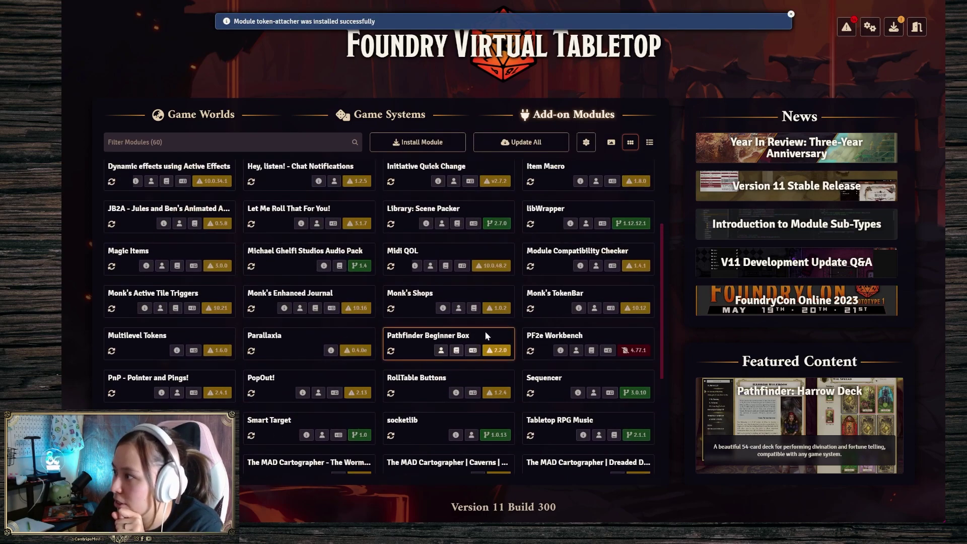
{"action": "scroll", "coordinate": [302, 347], "scroll_direction": "up", "scroll_amount": 4}
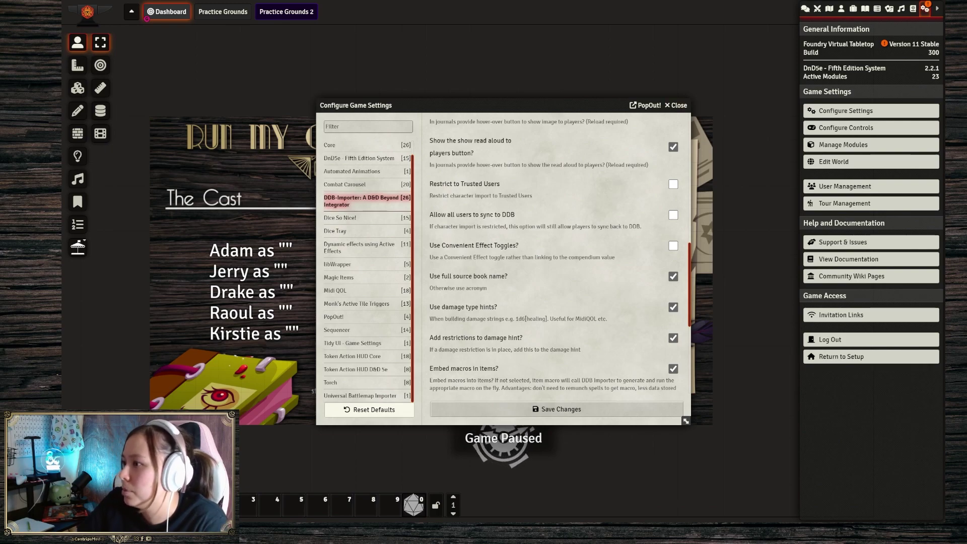
Step: Close the game settings, open the Practice Grounds scene and move the token beside the stairs over to the group of tokens outside the building
{"action": "key", "text": "Escape"}
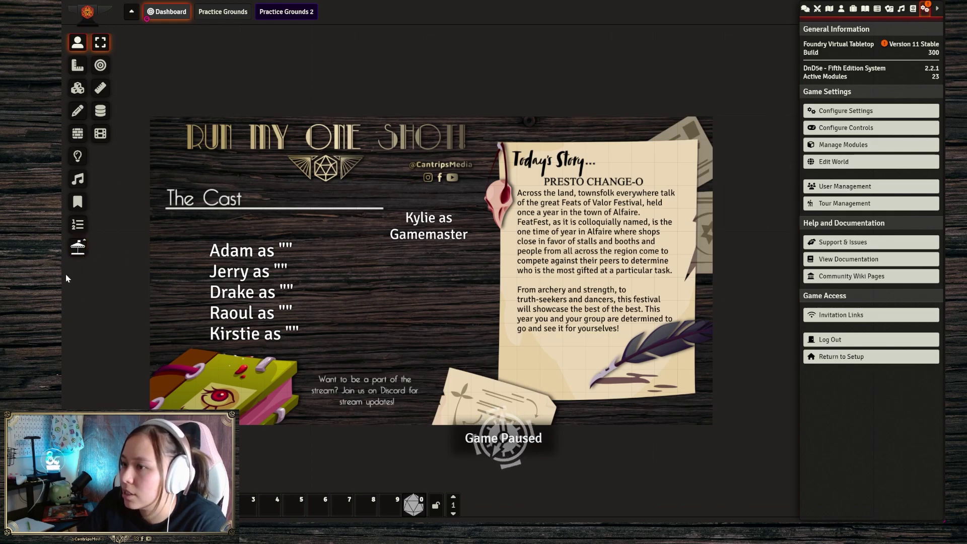
{"action": "left_click", "coordinate": [223, 11]}
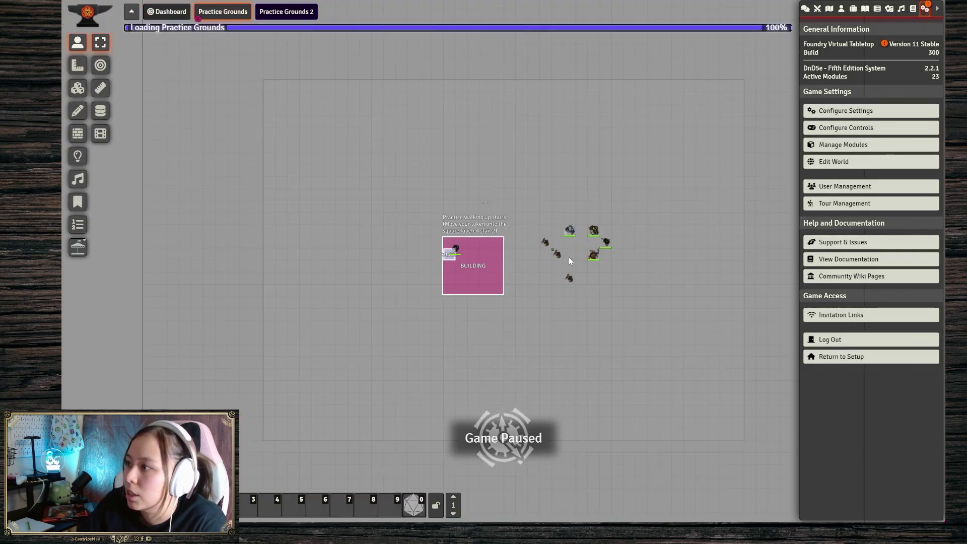
{"action": "left_click_drag", "start_coordinate": [530, 192], "coordinate": [630, 298]}
{"action": "scroll", "coordinate": [625, 289], "scroll_direction": "up", "scroll_amount": 11}
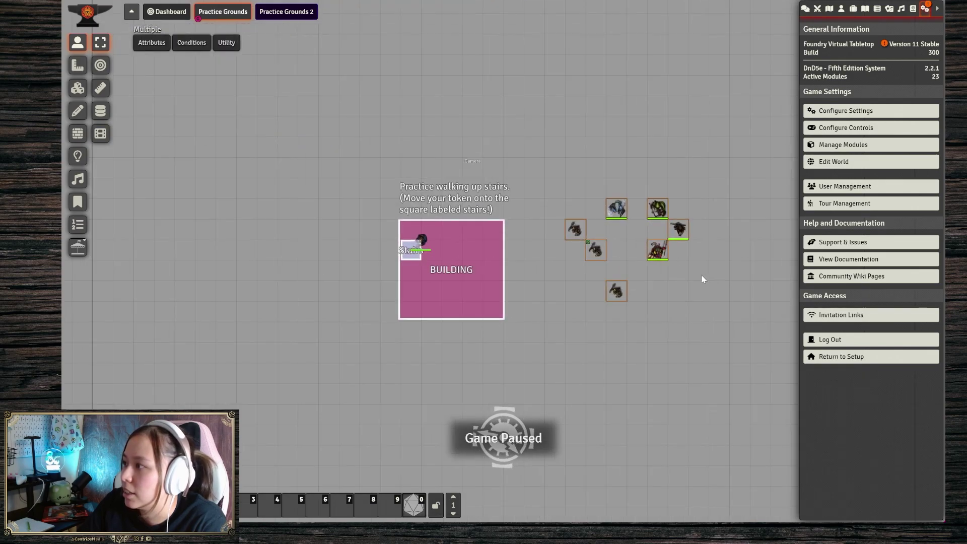
{"action": "left_click_drag", "start_coordinate": [705, 274], "coordinate": [564, 315]}
{"action": "scroll", "coordinate": [563, 318], "scroll_direction": "up", "scroll_amount": 10}
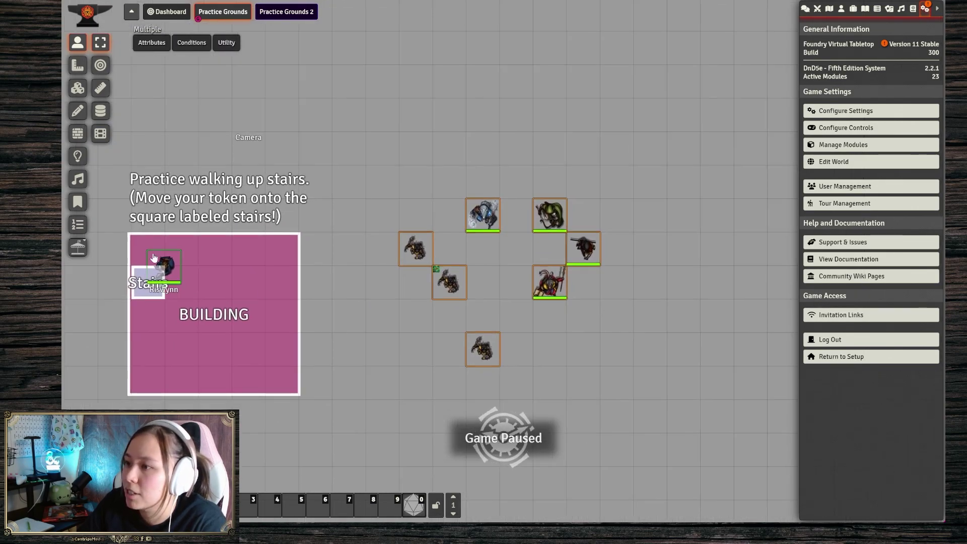
{"action": "left_click_drag", "start_coordinate": [172, 267], "coordinate": [341, 237]}
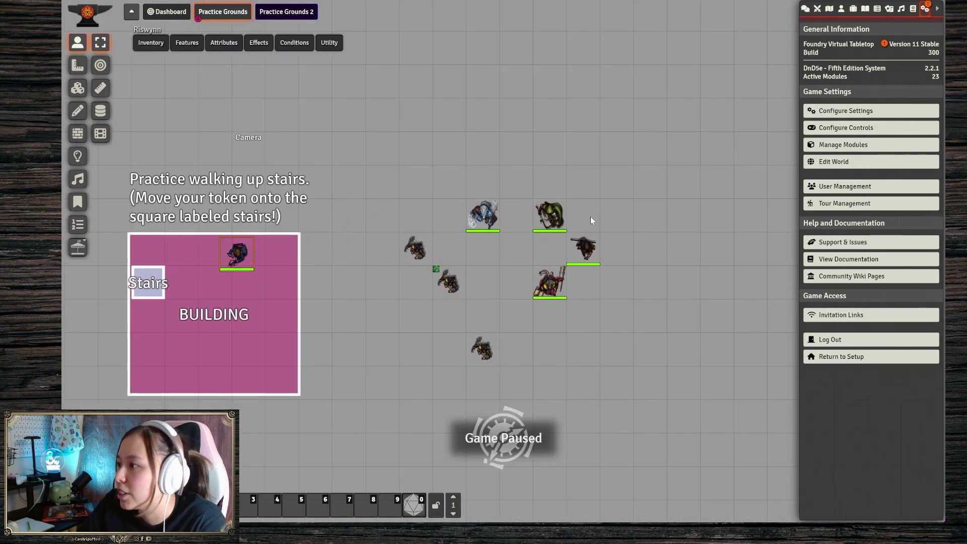
Step: Add all eight grouped tokens to a combat encounter and reposition the combat carousel just below the scene navigation
{"action": "left_click_drag", "start_coordinate": [372, 147], "coordinate": [622, 360]}
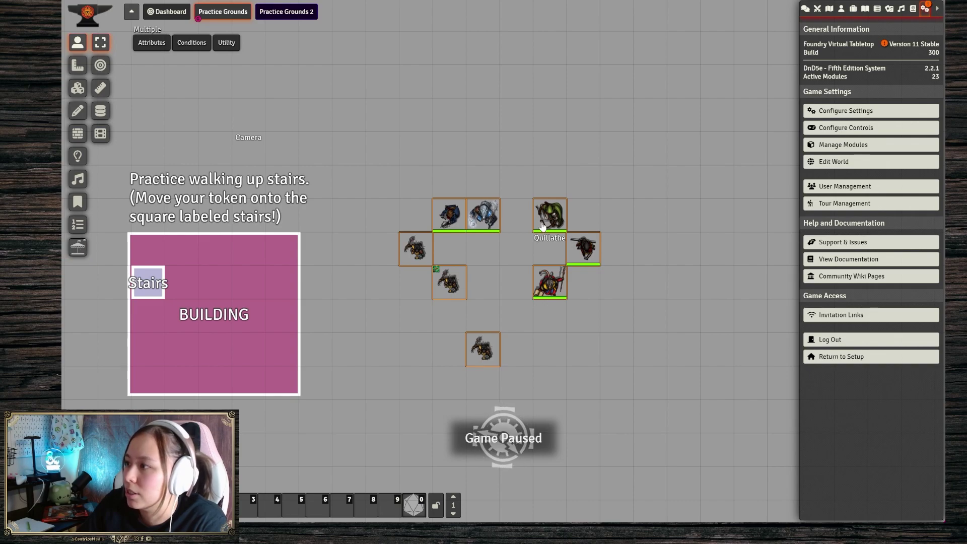
{"action": "right_click", "coordinate": [483, 213]}
{"action": "left_click", "coordinate": [513, 233]}
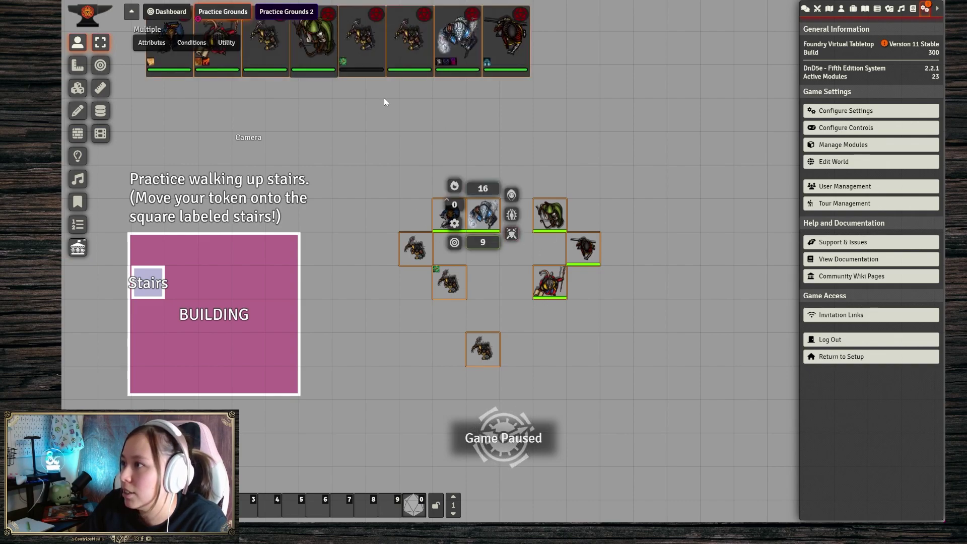
{"action": "left_click_drag", "start_coordinate": [125, 42], "coordinate": [280, 75]}
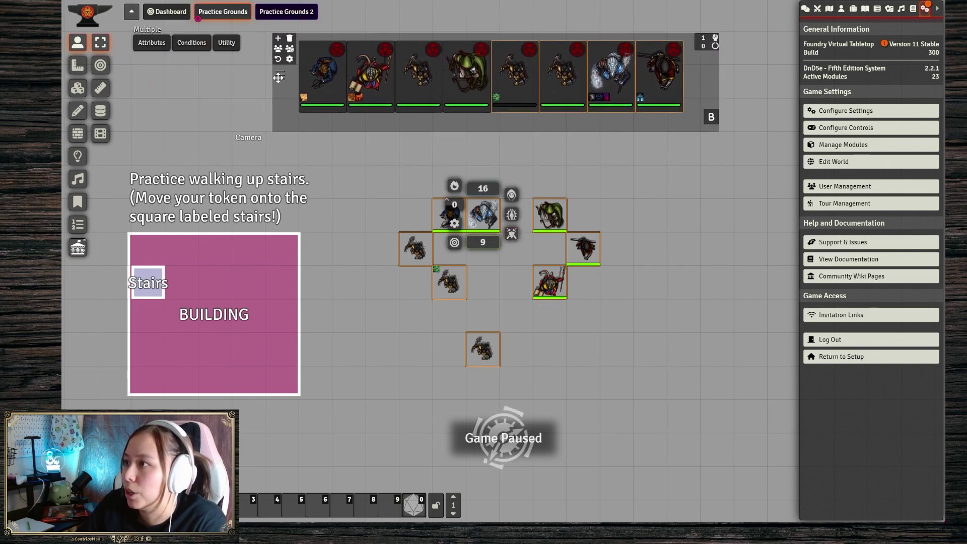
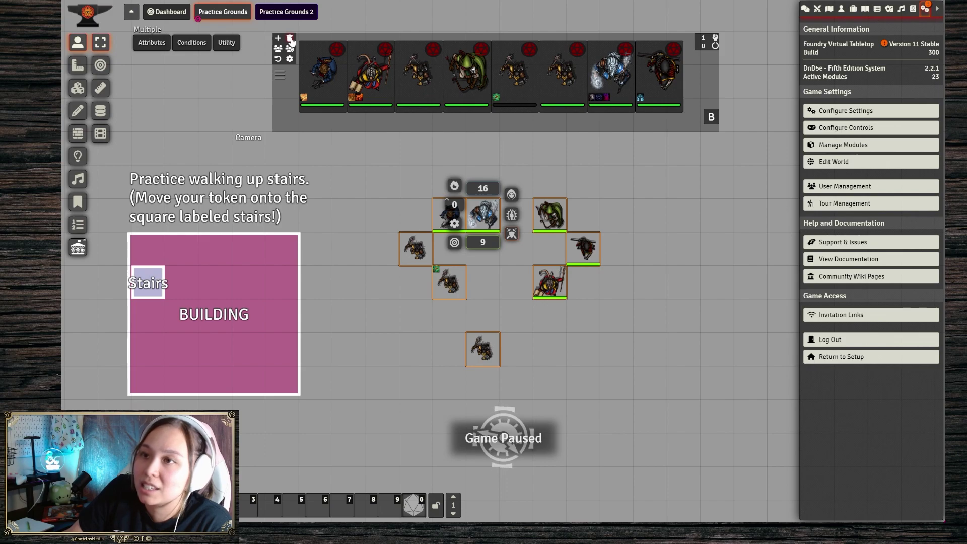
Step: End the combat encounter and empty the turn tracker
{"action": "left_click", "coordinate": [290, 39]}
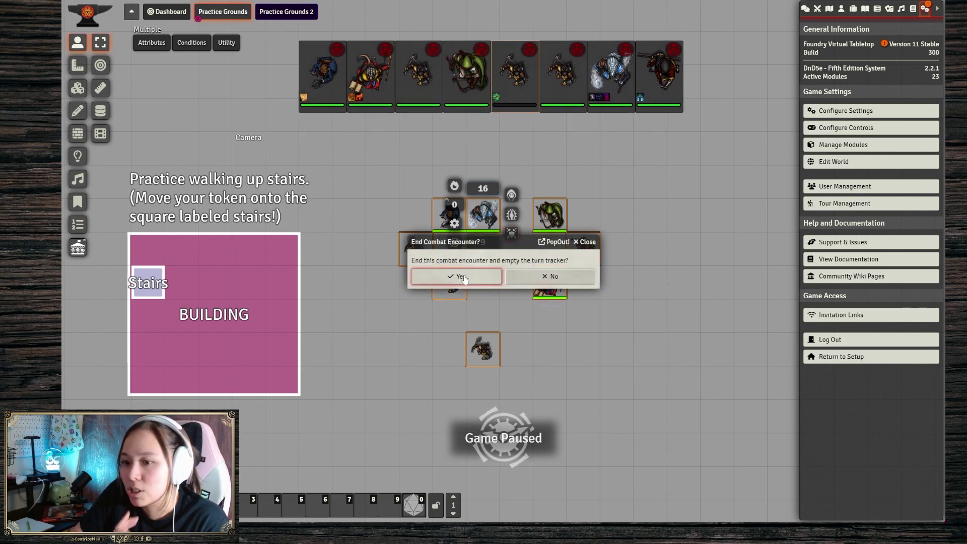
{"action": "left_click", "coordinate": [462, 277]}
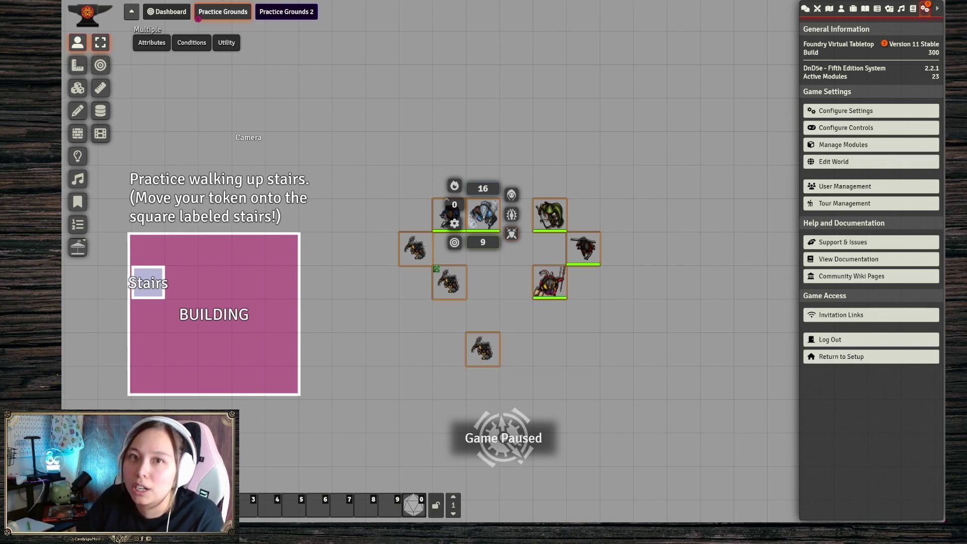
Step: Switch to the browser's token editor page for Human Barbarian 1
{"action": "key", "text": "alt+Tab"}
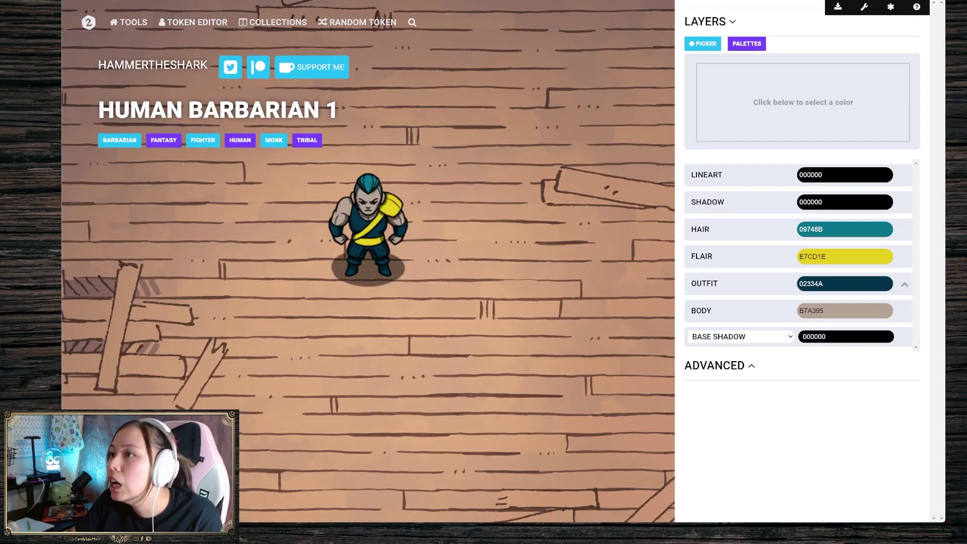
Step: Switch back to Foundry VTT and check Tater Von Spud's portrait image file and the available sheet configuration options
{"action": "key", "text": "alt+Tab"}
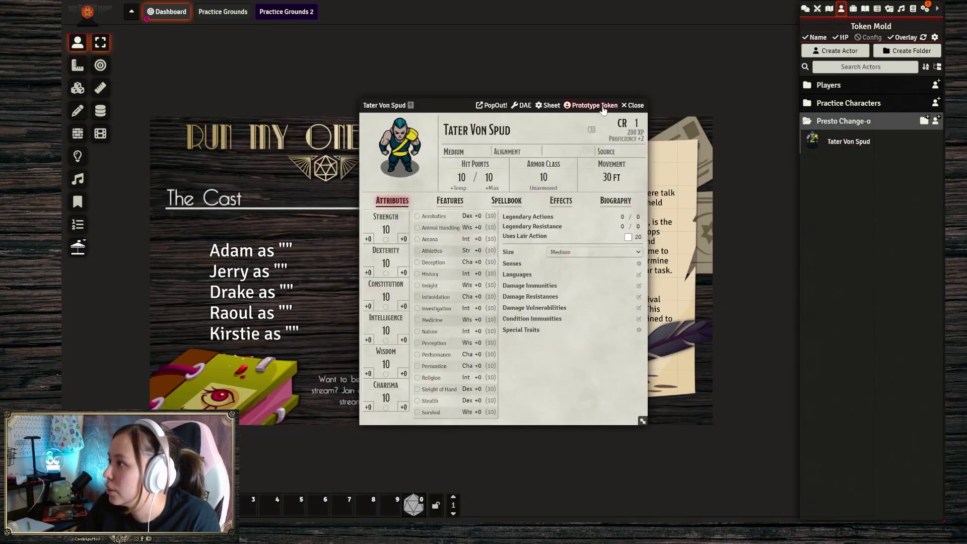
{"action": "left_click", "coordinate": [390, 151]}
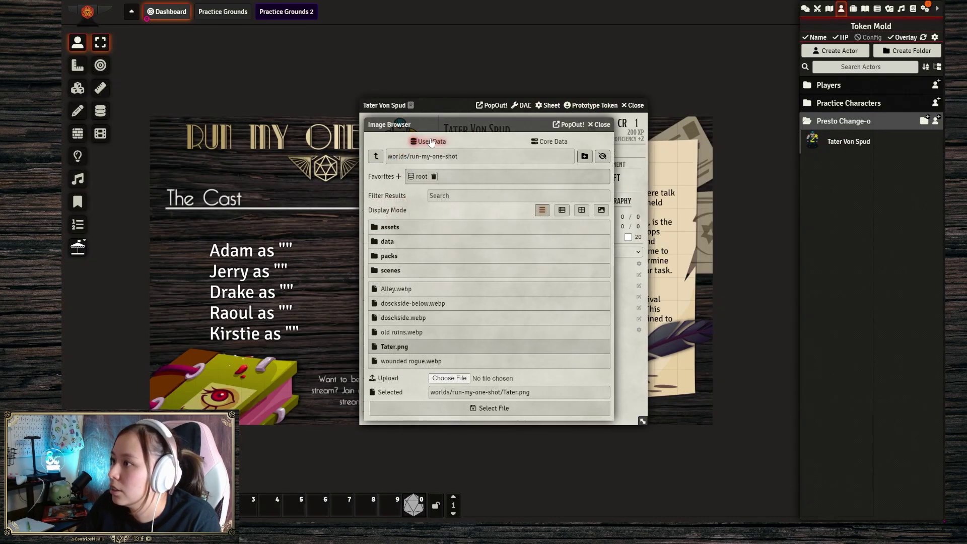
{"action": "left_click", "coordinate": [602, 126]}
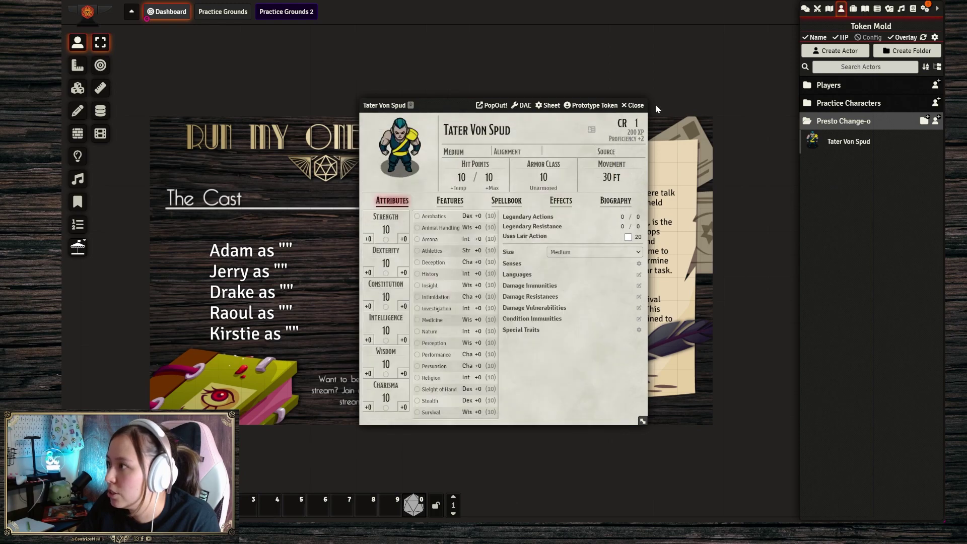
{"action": "left_click", "coordinate": [548, 106]}
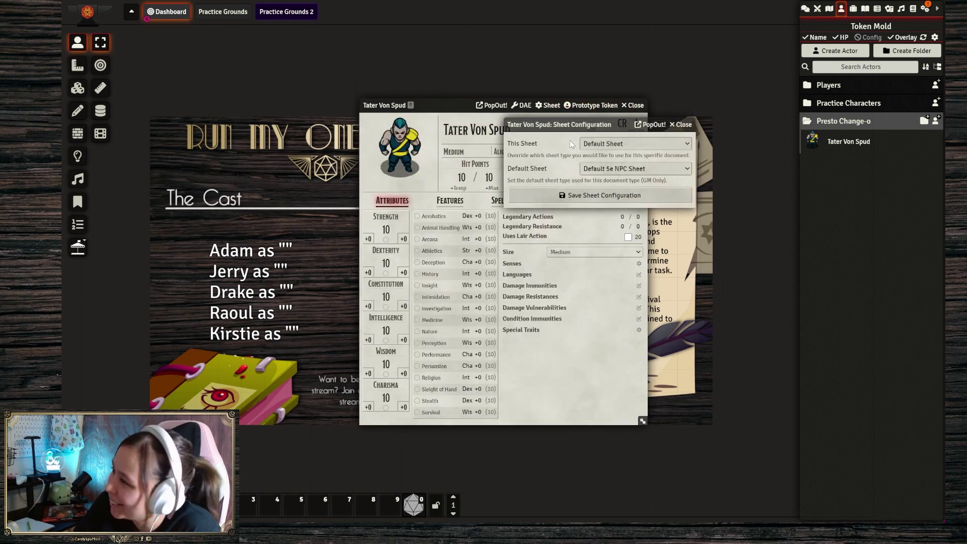
{"action": "left_click", "coordinate": [606, 169]}
{"action": "left_click", "coordinate": [611, 145]}
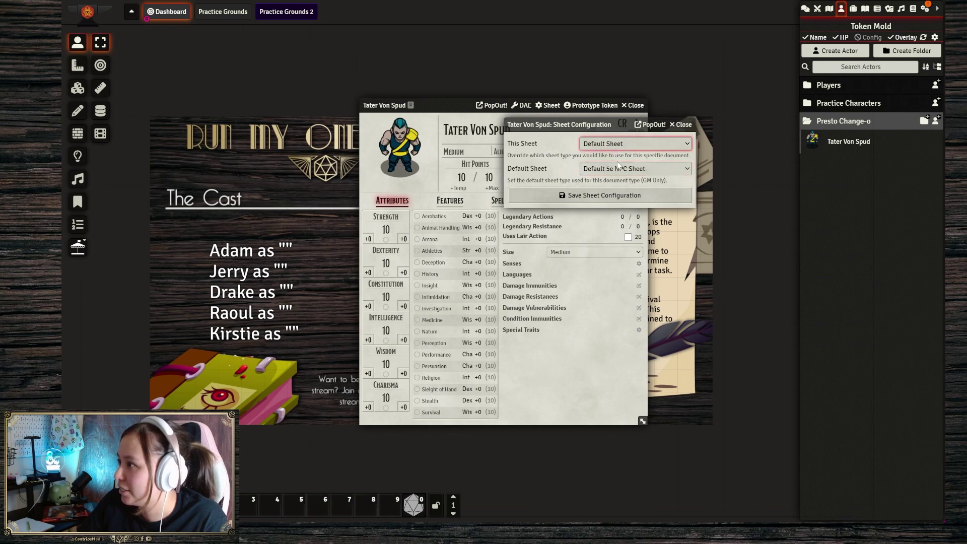
{"action": "left_click", "coordinate": [681, 125]}
Step: Enable the Tidy5e Sheet module, save the module settings and reload the world
{"action": "left_click", "coordinate": [925, 8]}
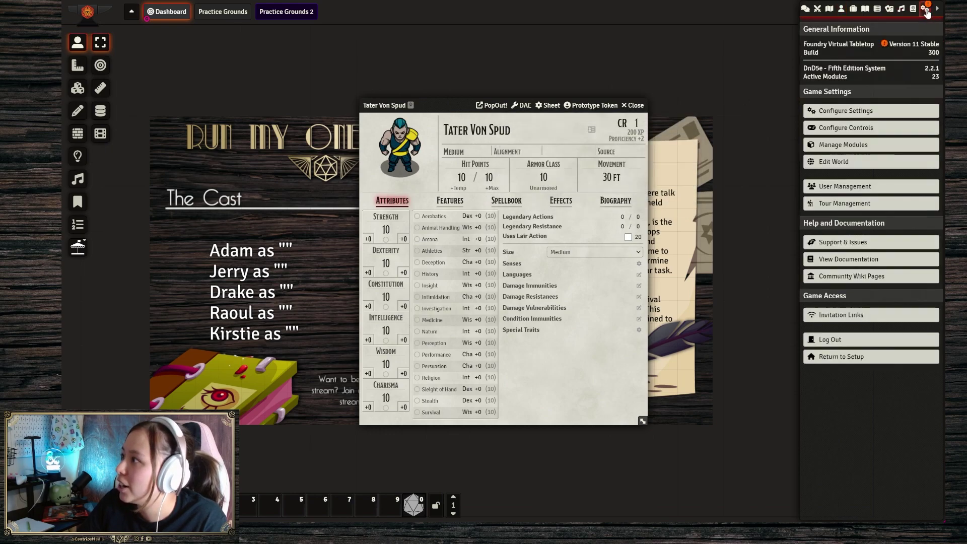
{"action": "left_click", "coordinate": [851, 146]}
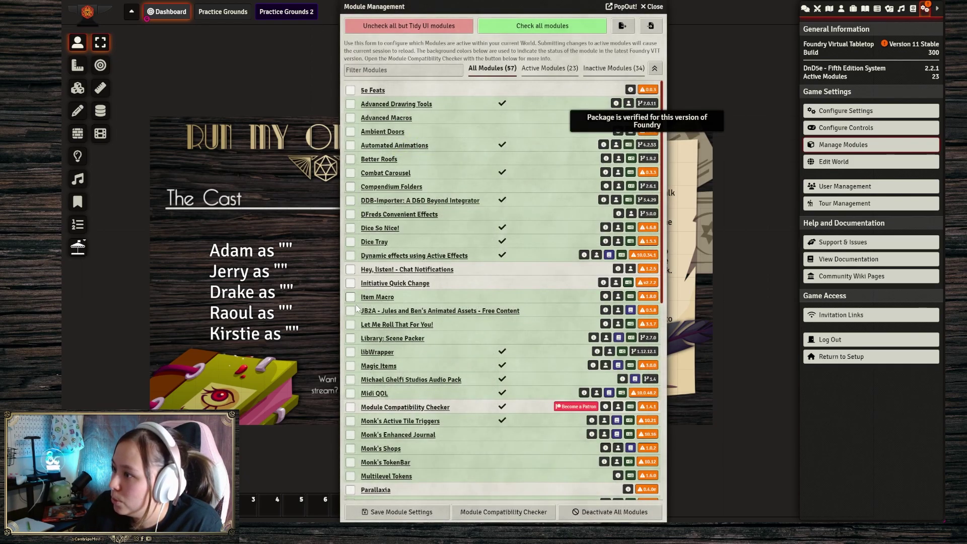
{"action": "scroll", "coordinate": [363, 364], "scroll_direction": "down", "scroll_amount": 7}
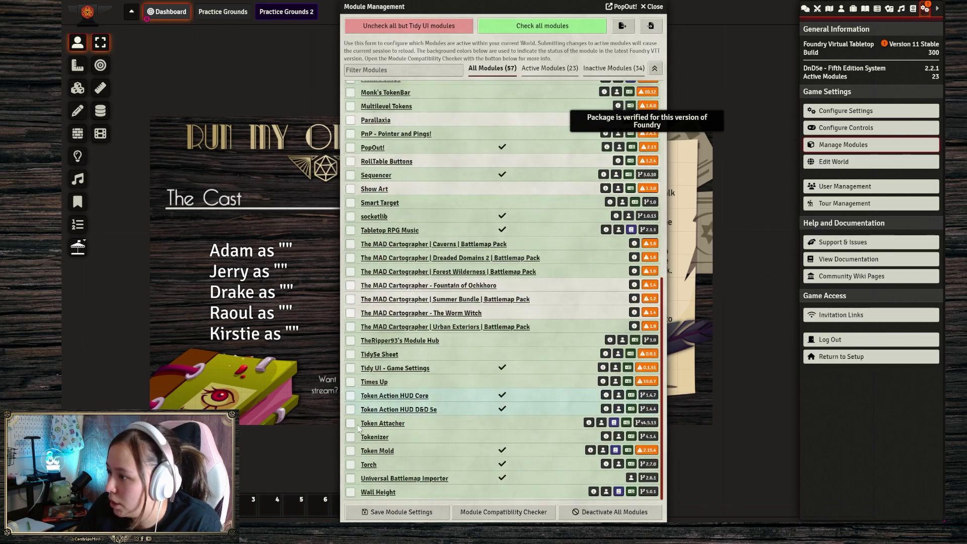
{"action": "left_click", "coordinate": [351, 354]}
{"action": "left_click", "coordinate": [409, 512]}
{"action": "left_click", "coordinate": [446, 281]}
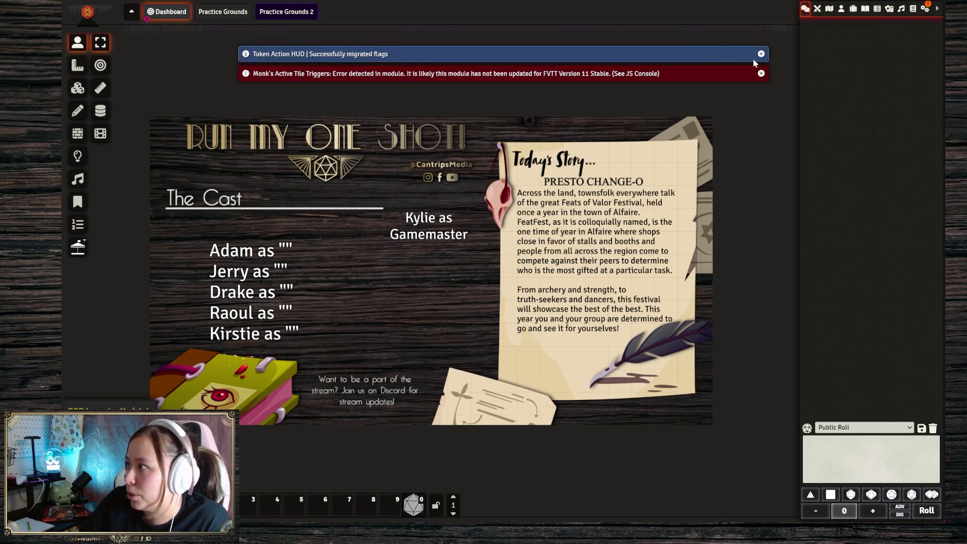
Step: Open Tater Von Spud's sheet from the Presto Change-o actor folder and move it away from the sidebar
{"action": "left_click", "coordinate": [925, 10]}
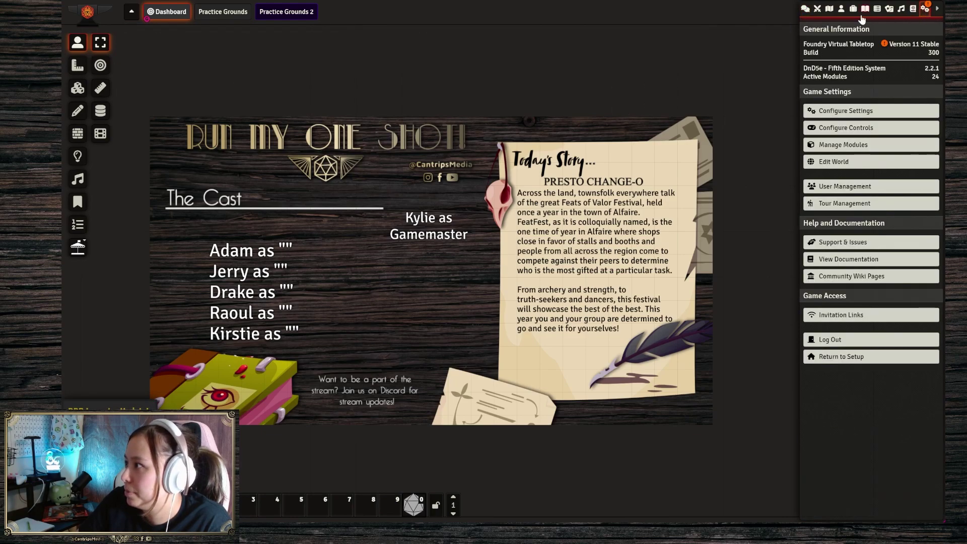
{"action": "left_click", "coordinate": [843, 9]}
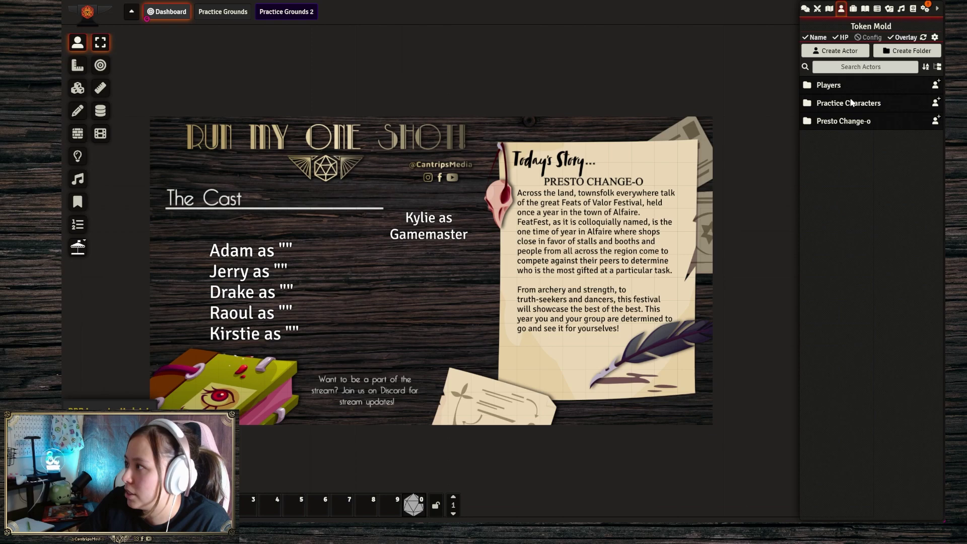
{"action": "left_click", "coordinate": [851, 122]}
{"action": "left_click", "coordinate": [837, 143]}
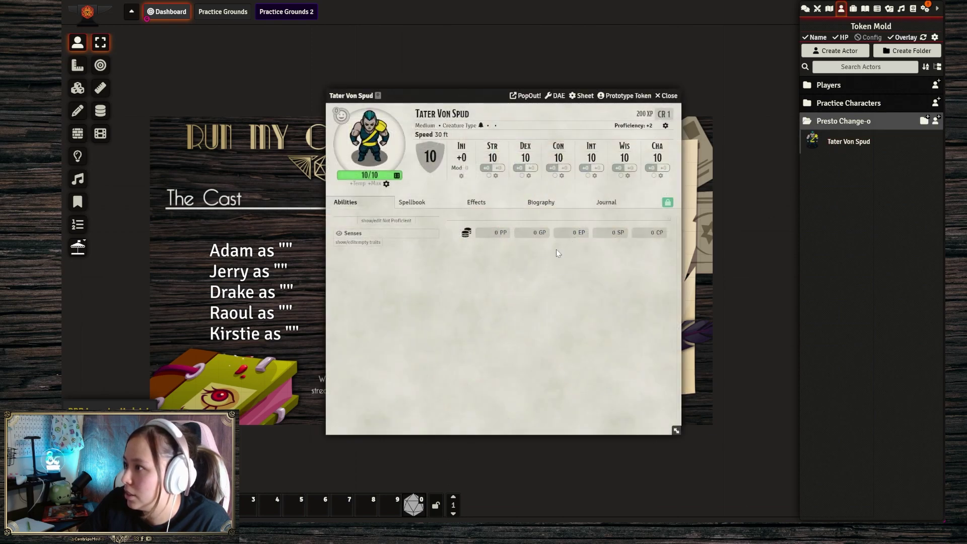
{"action": "left_click_drag", "start_coordinate": [489, 101], "coordinate": [371, 85]}
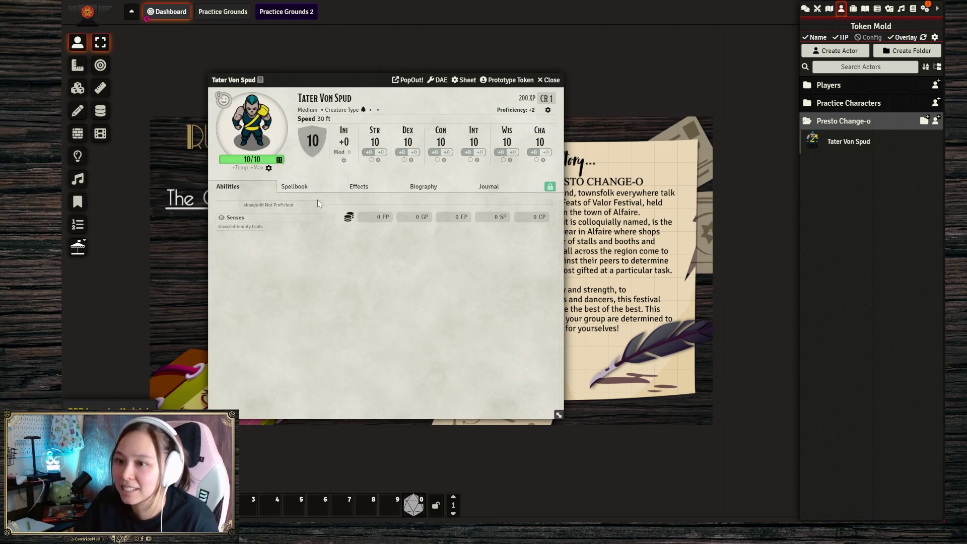
Step: Set Tater Von Spud's maximum and current hit points to 45 and unlock the sheet for editing
{"action": "mouse_move", "coordinate": [275, 138]}
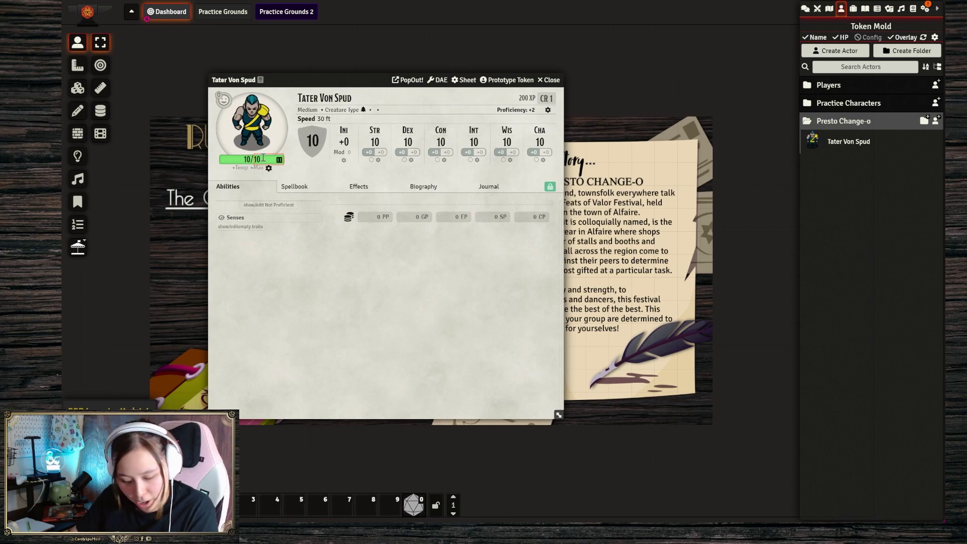
{"action": "type", "text": "45"}
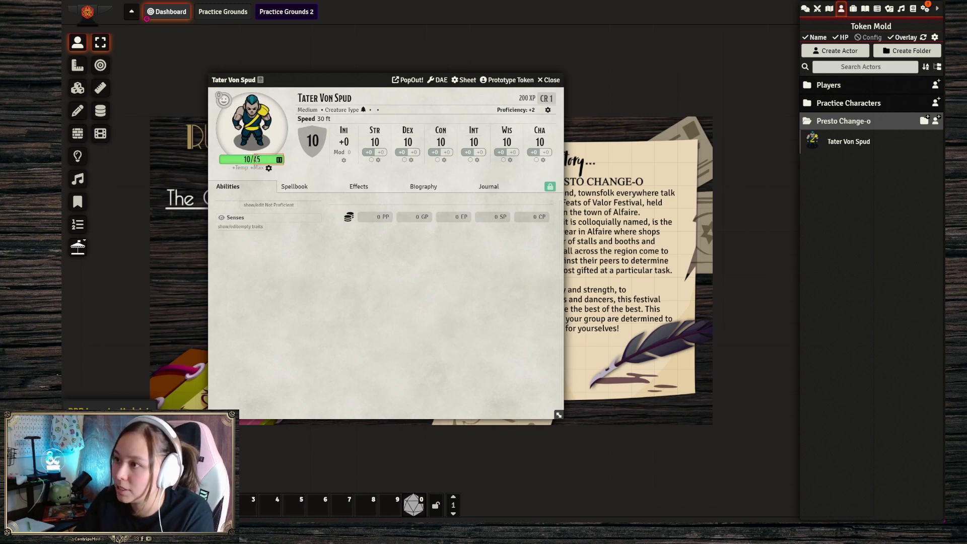
{"action": "key", "text": "Return"}
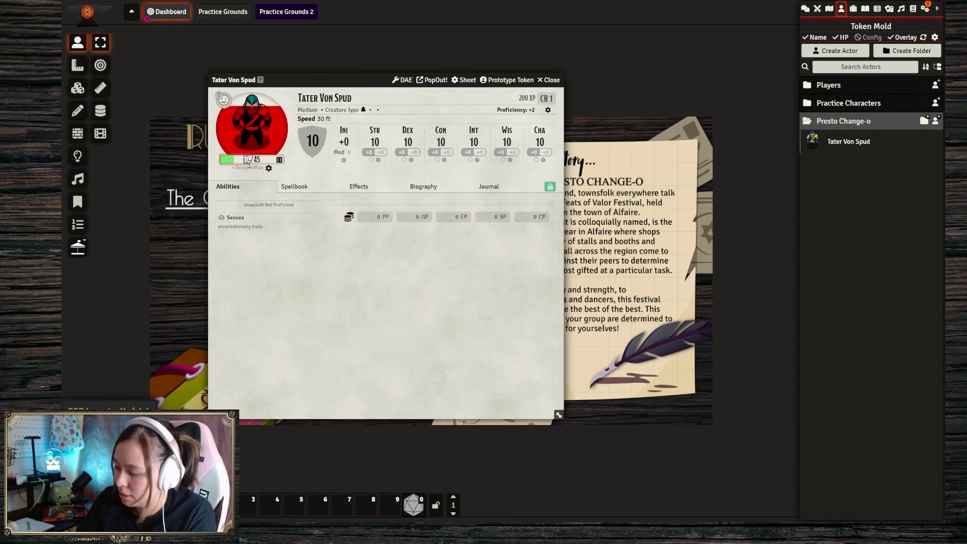
{"action": "left_click", "coordinate": [312, 141]}
{"action": "key", "text": "Escape"}
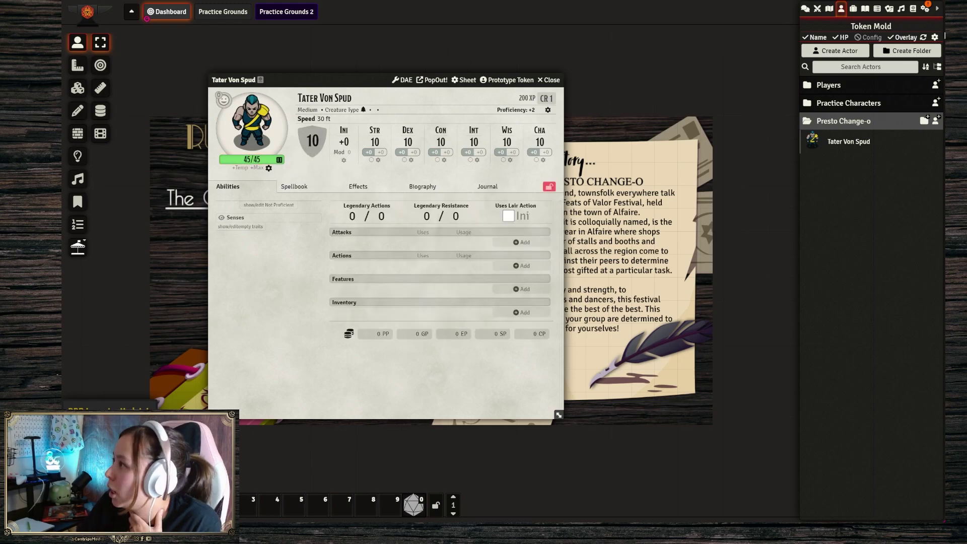
Step: Find Hide Armor in the Items (SRD) compendium and add it to Tater Von Spud's inventory
{"action": "left_click", "coordinate": [913, 9]}
{"action": "scroll", "coordinate": [867, 224], "scroll_direction": "down", "scroll_amount": 5}
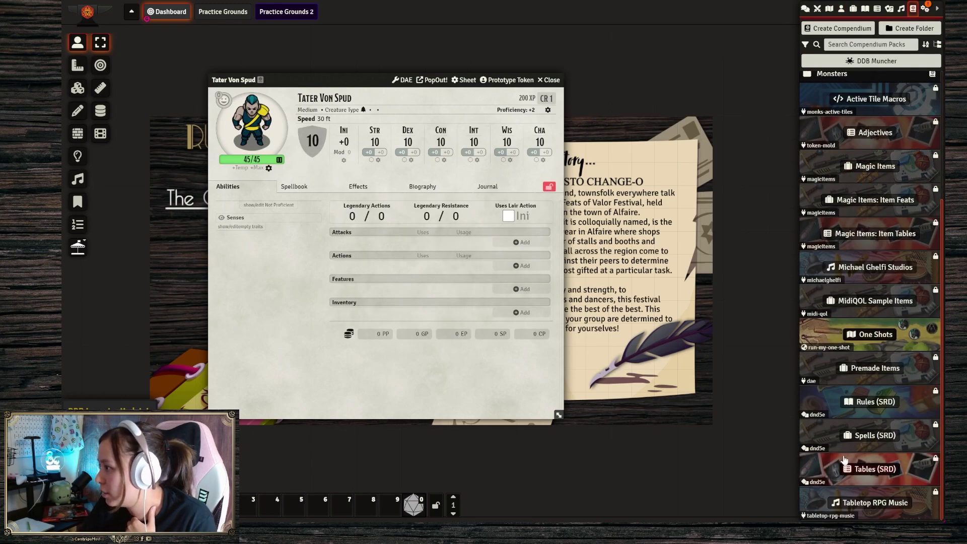
{"action": "scroll", "coordinate": [868, 224], "scroll_direction": "up", "scroll_amount": 5}
{"action": "left_click", "coordinate": [876, 158]}
{"action": "left_click", "coordinate": [182, 108]}
{"action": "type", "text": "hide"}
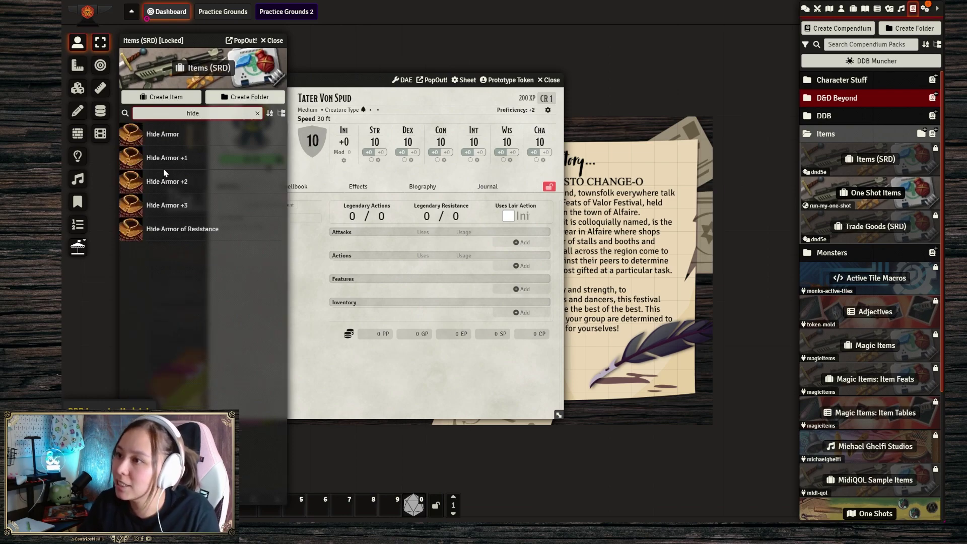
{"action": "left_click_drag", "start_coordinate": [172, 141], "coordinate": [377, 231]}
{"action": "left_click", "coordinate": [355, 84]}
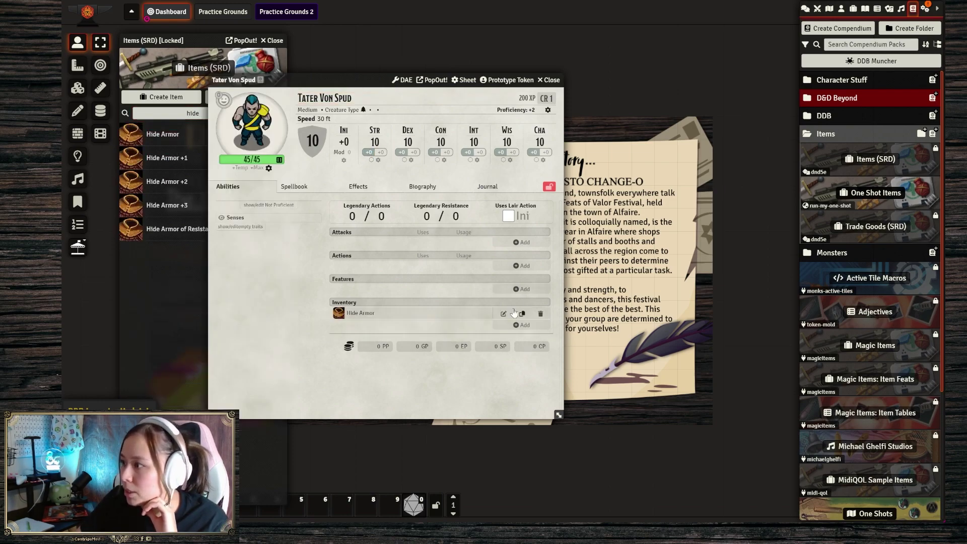
Step: Check the Hide Armor's item details and equip it on Tater Von Spud
{"action": "mouse_move", "coordinate": [513, 312]}
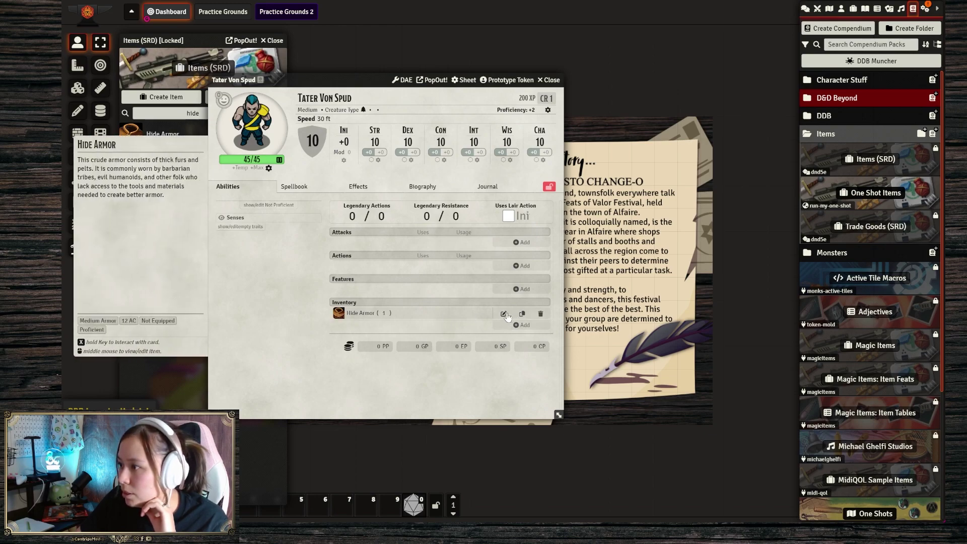
{"action": "left_click", "coordinate": [361, 314]}
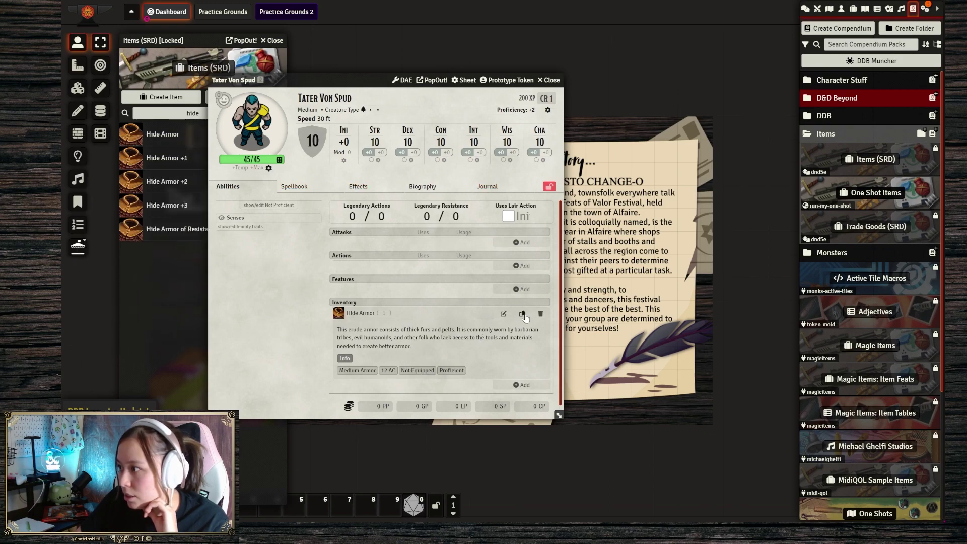
{"action": "left_click", "coordinate": [504, 314]}
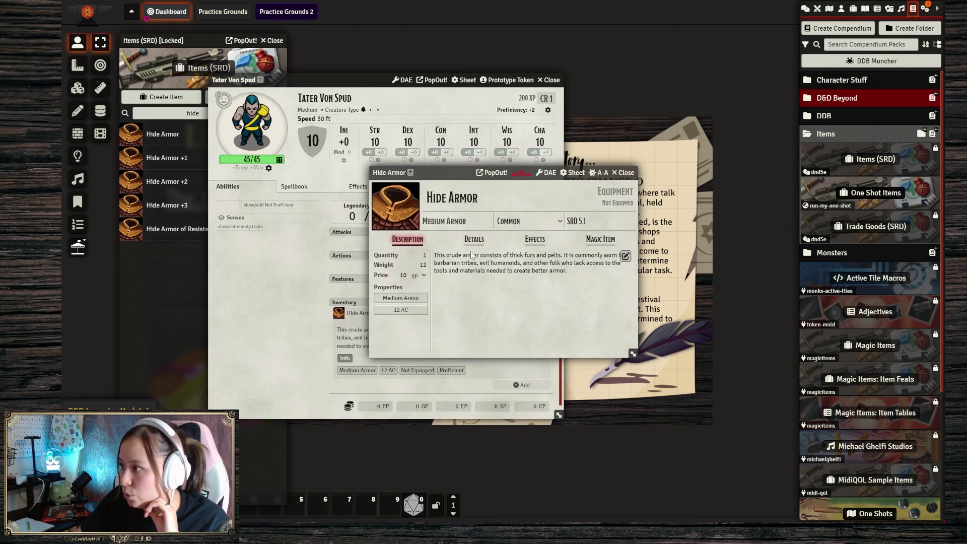
{"action": "left_click", "coordinate": [625, 173]}
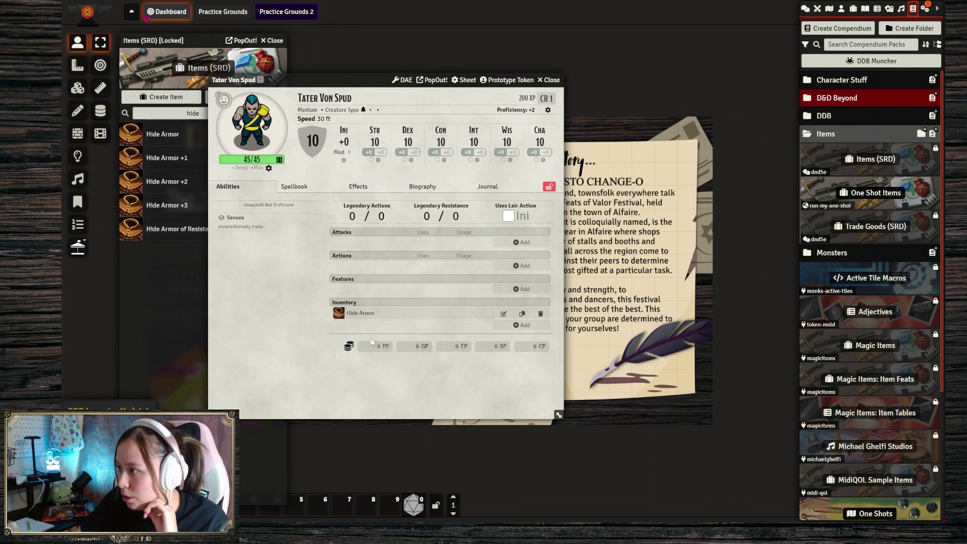
{"action": "mouse_move", "coordinate": [515, 316]}
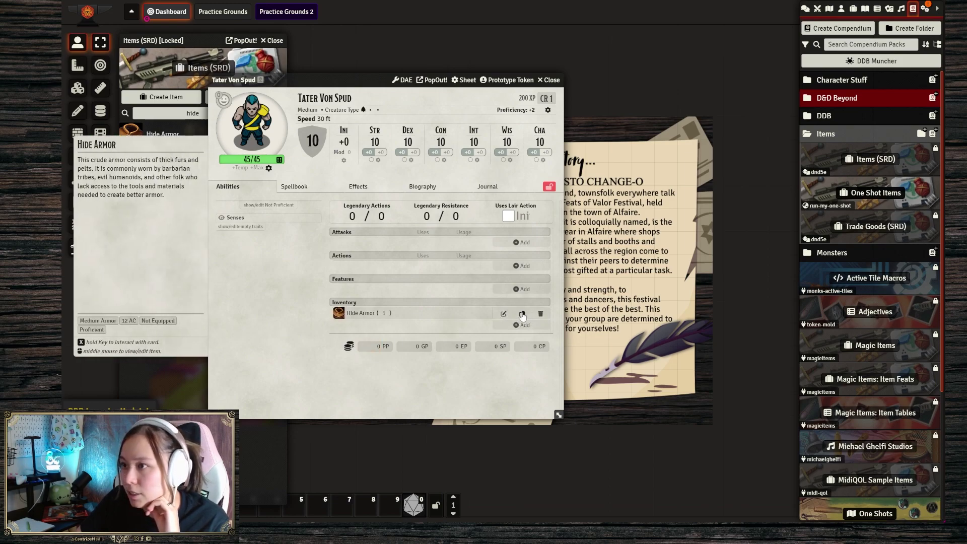
{"action": "right_click", "coordinate": [402, 315]}
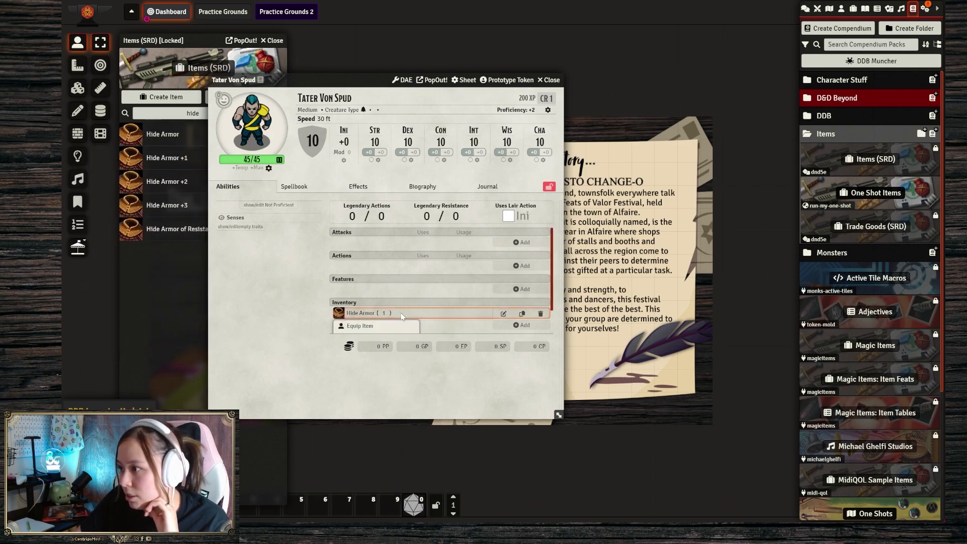
{"action": "left_click", "coordinate": [376, 325]}
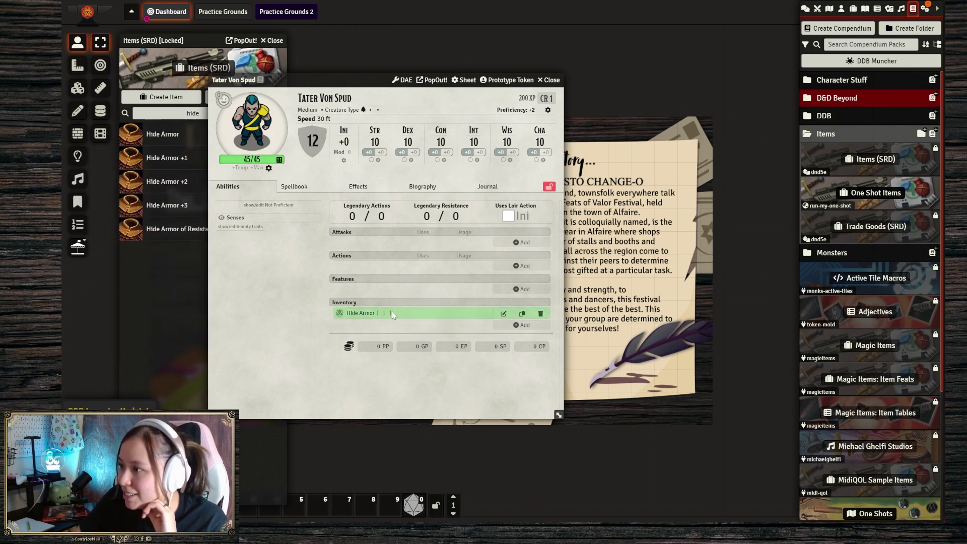
{"action": "right_click", "coordinate": [433, 314]}
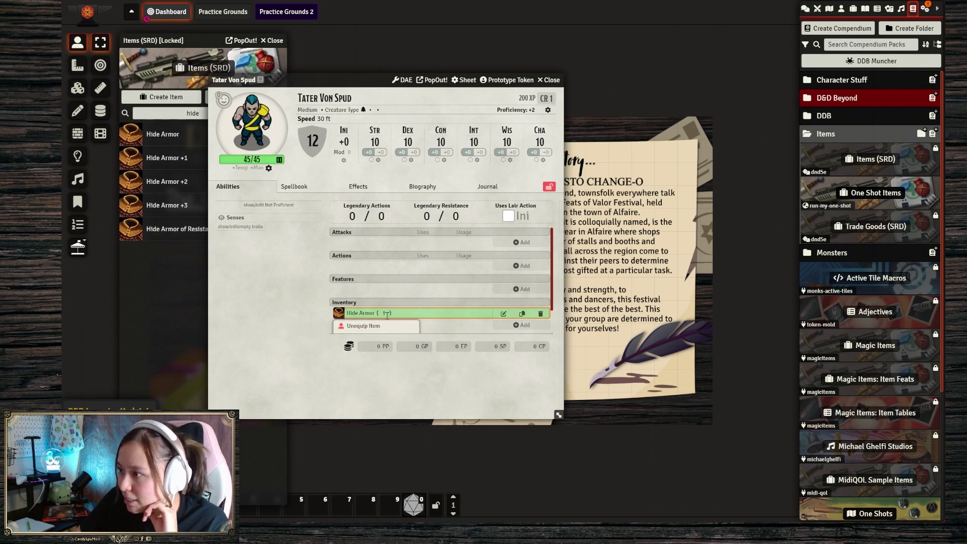
{"action": "scroll", "coordinate": [417, 323], "scroll_direction": "down", "scroll_amount": 2}
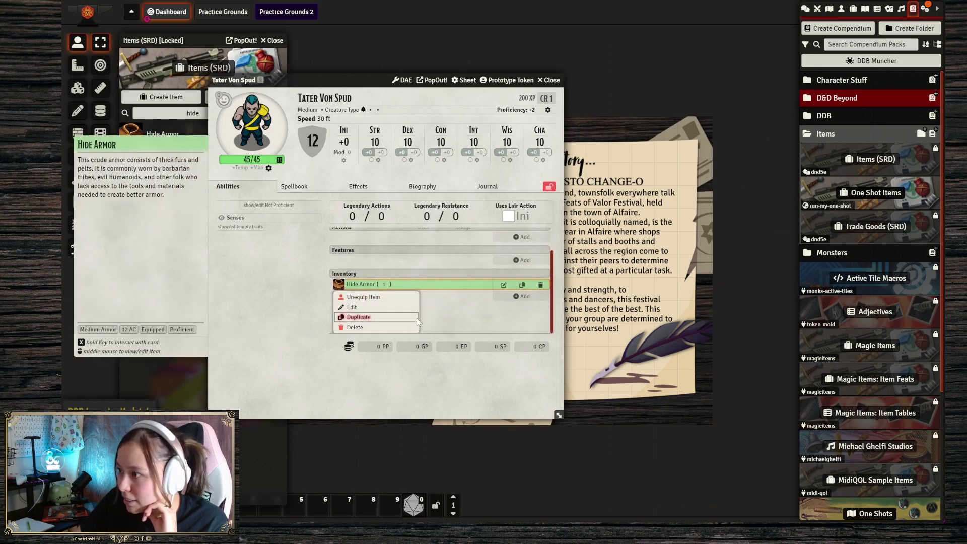
{"action": "left_click", "coordinate": [279, 292]}
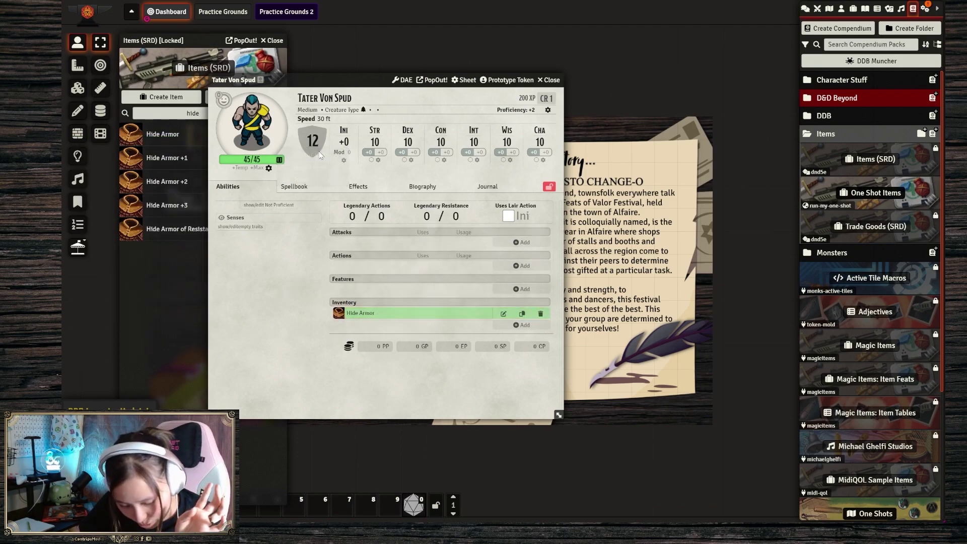
Step: Set the ability scores to Strength 16, Dexterity 12, Constitution 16, Intelligence 9, Wisdom 11 and Charisma 12
{"action": "left_click", "coordinate": [375, 142]}
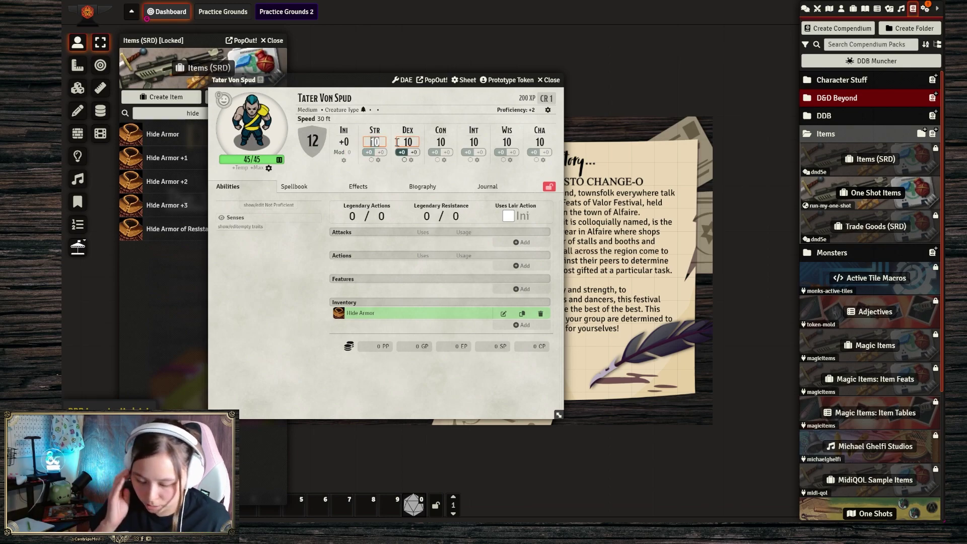
{"action": "type", "text": "16"}
{"action": "key", "text": "Tab"}
{"action": "type", "text": "12"}
{"action": "key", "text": "Tab"}
{"action": "type", "text": "16"}
{"action": "key", "text": "Tab"}
{"action": "type", "text": "9"}
{"action": "key", "text": "Tab"}
{"action": "type", "text": "11"}
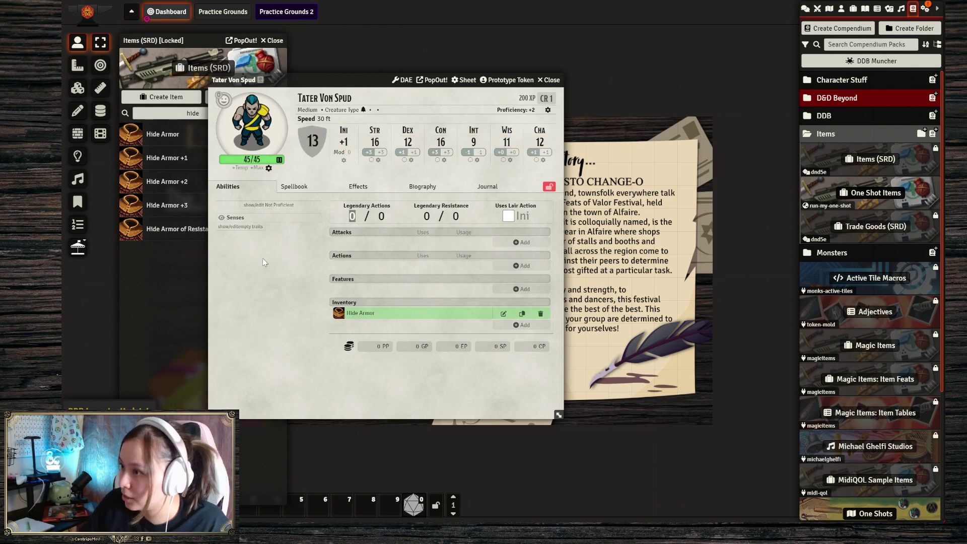
Step: Show the empty traits and add Grappler from the Monster Features (SRD) compendium to Tater Von Spud's features
{"action": "left_click", "coordinate": [240, 227]}
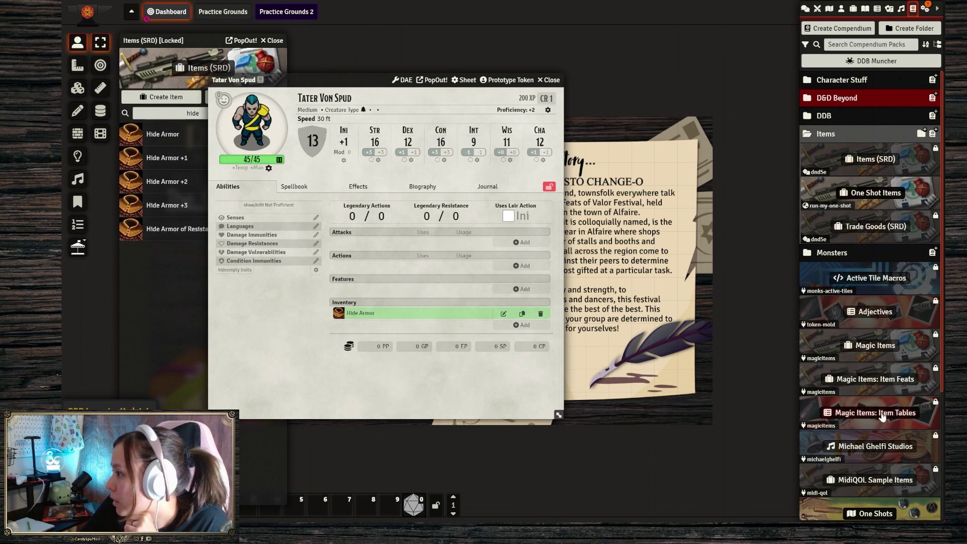
{"action": "left_click", "coordinate": [833, 252]}
{"action": "scroll", "coordinate": [832, 334], "scroll_direction": "down", "scroll_amount": 3}
{"action": "left_click", "coordinate": [877, 283]}
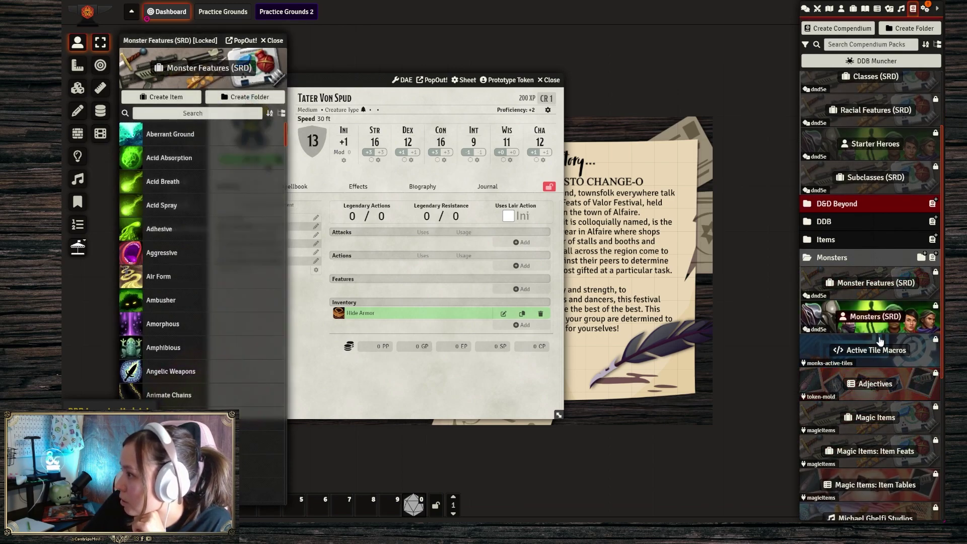
{"action": "left_click", "coordinate": [228, 114]}
{"action": "type", "text": "grapp"}
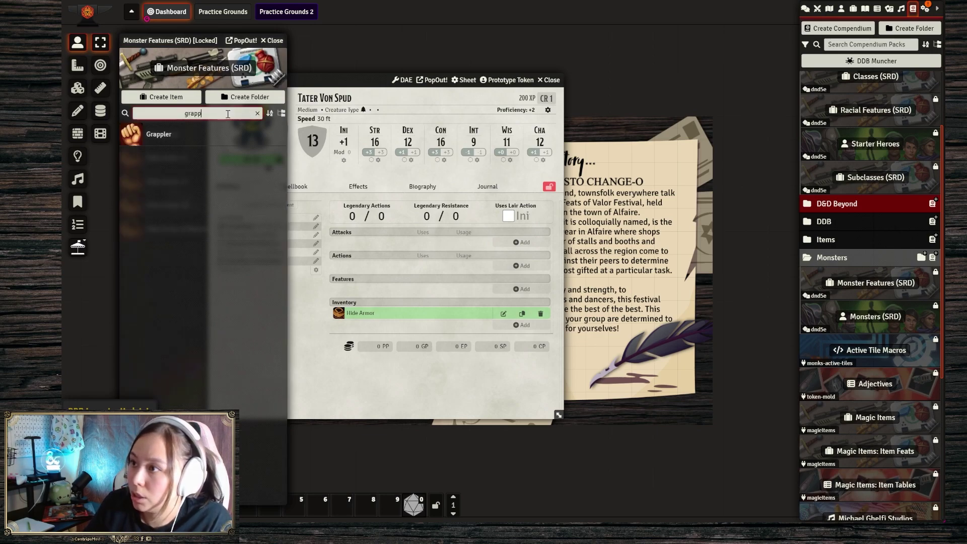
{"action": "left_click_drag", "start_coordinate": [192, 167], "coordinate": [426, 277]}
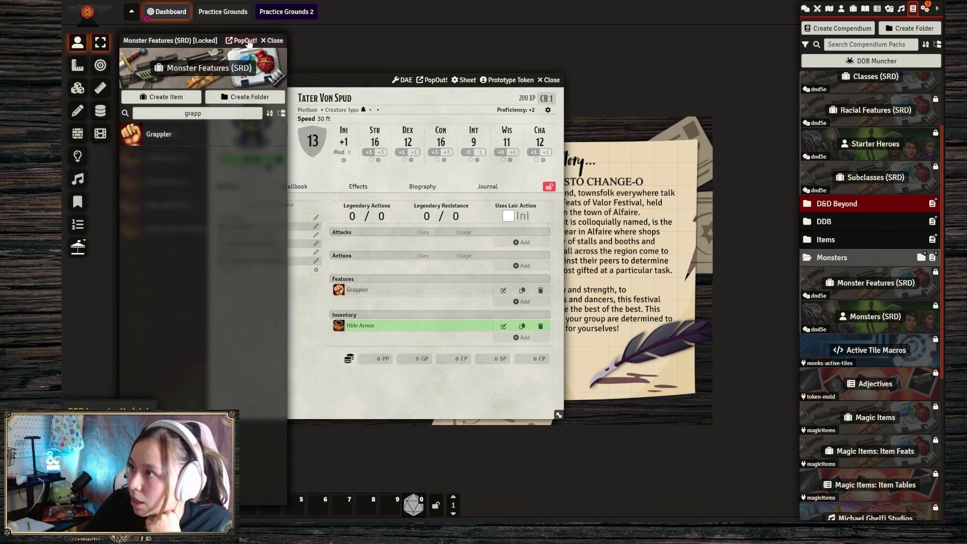
Step: Find Reckless in the Monster Features (SRD) compendium and add it to Tater Von Spud's features
{"action": "double_click", "coordinate": [198, 113]}
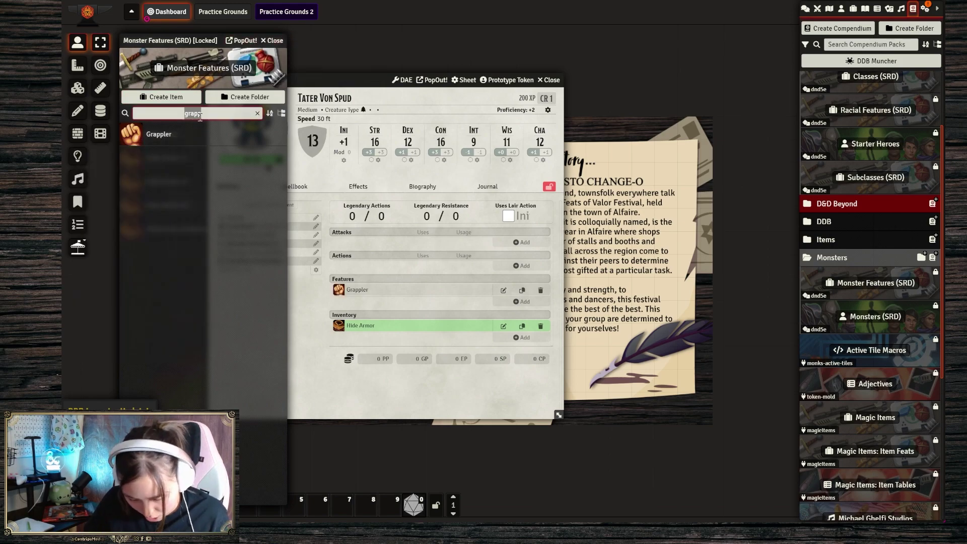
{"action": "type", "text": "reck"}
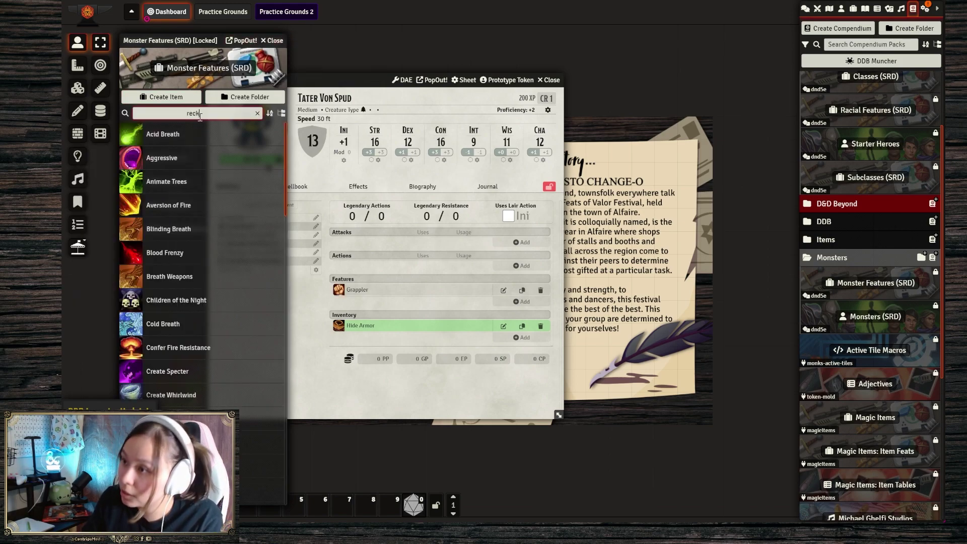
{"action": "left_click_drag", "start_coordinate": [223, 182], "coordinate": [366, 301]}
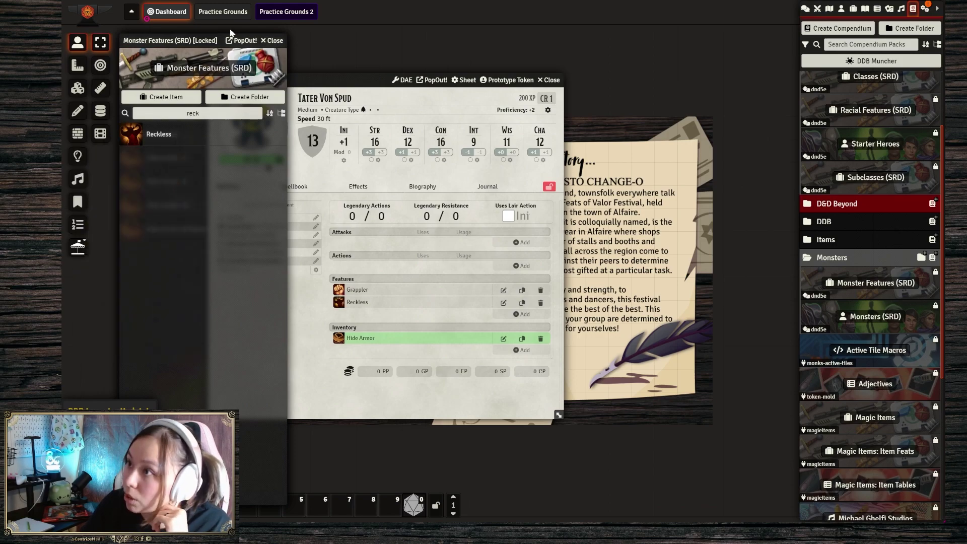
Step: Add Multiattack from the Monster Features (SRD) compendium to Tater Von Spud's actions, and search the compendium for "thro"
{"action": "double_click", "coordinate": [212, 113]}
{"action": "type", "text": "mul"}
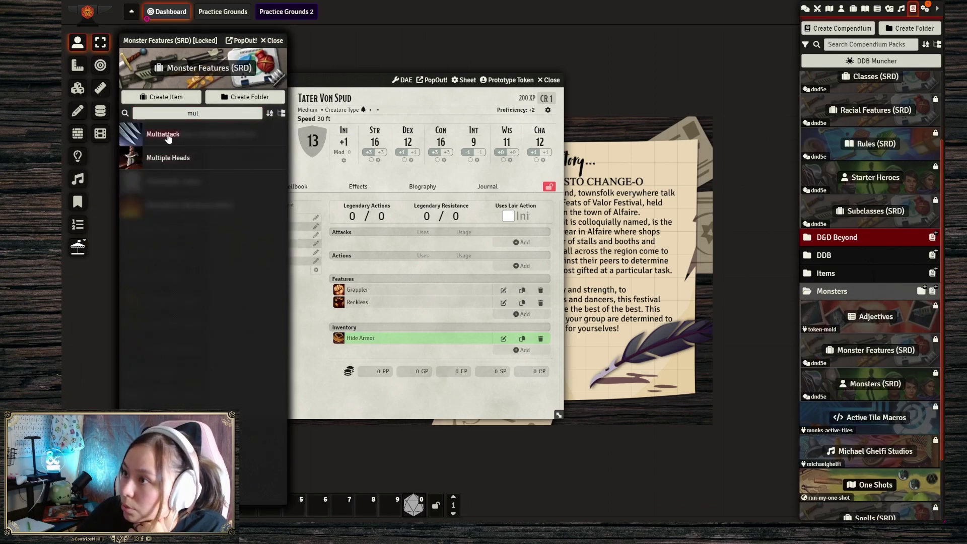
{"action": "left_click", "coordinate": [170, 136]}
{"action": "left_click", "coordinate": [630, 174]}
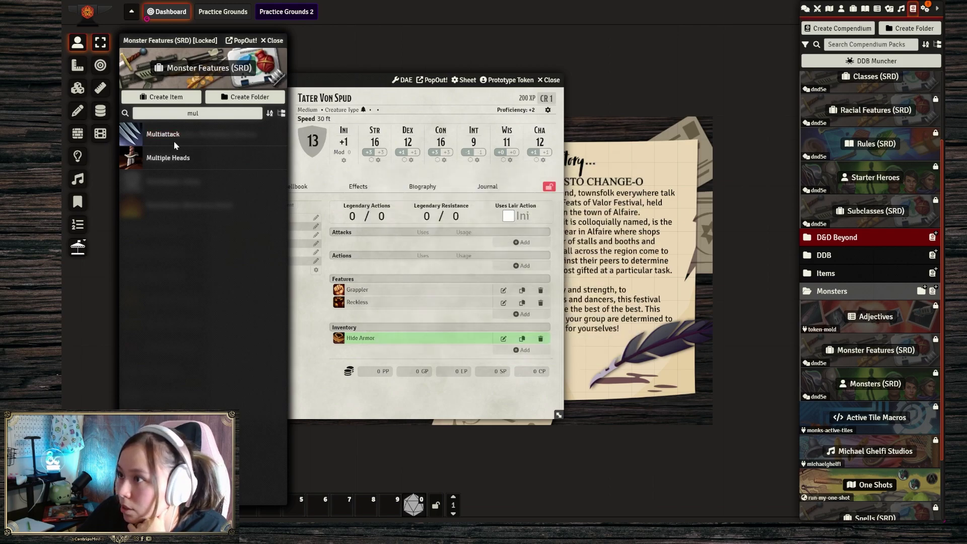
{"action": "left_click_drag", "start_coordinate": [170, 140], "coordinate": [417, 288]}
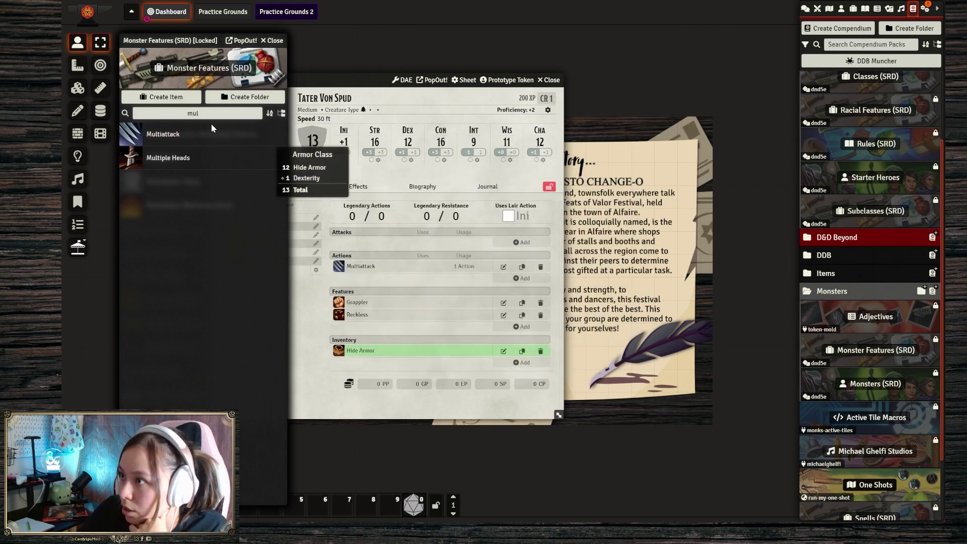
{"action": "double_click", "coordinate": [204, 113]}
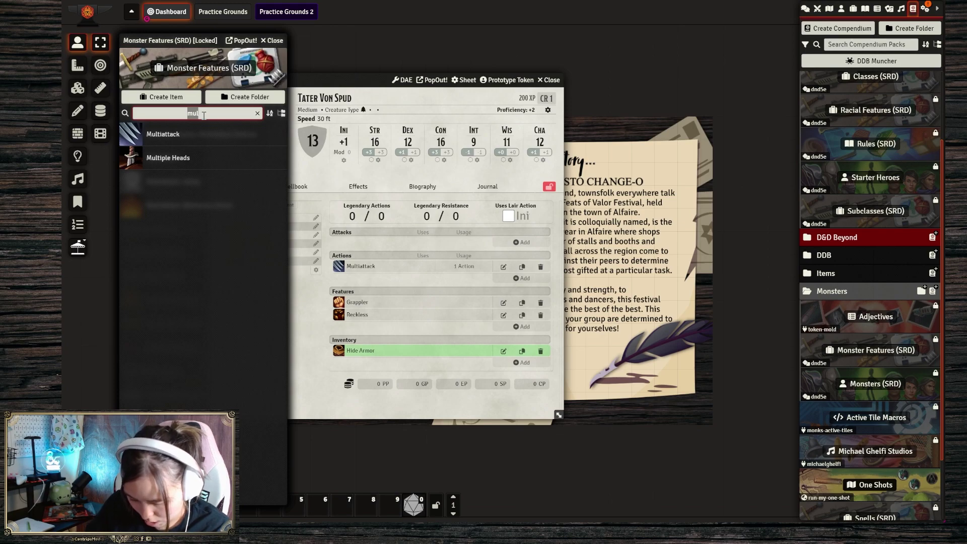
{"action": "type", "text": "thro"}
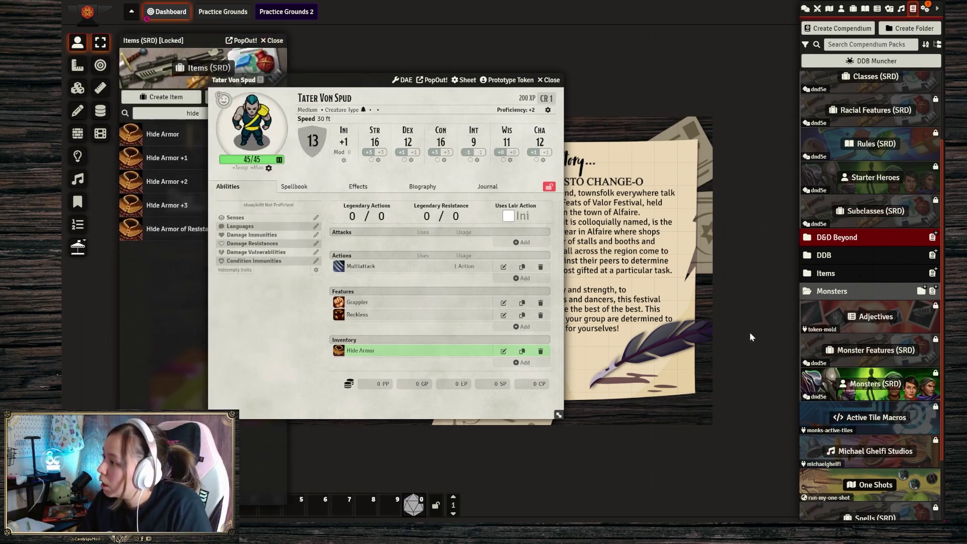
Step: Create a new blank feature among Tater Von Spud's actions and open it for editing
{"action": "left_click", "coordinate": [521, 278]}
{"action": "left_click", "coordinate": [365, 282]}
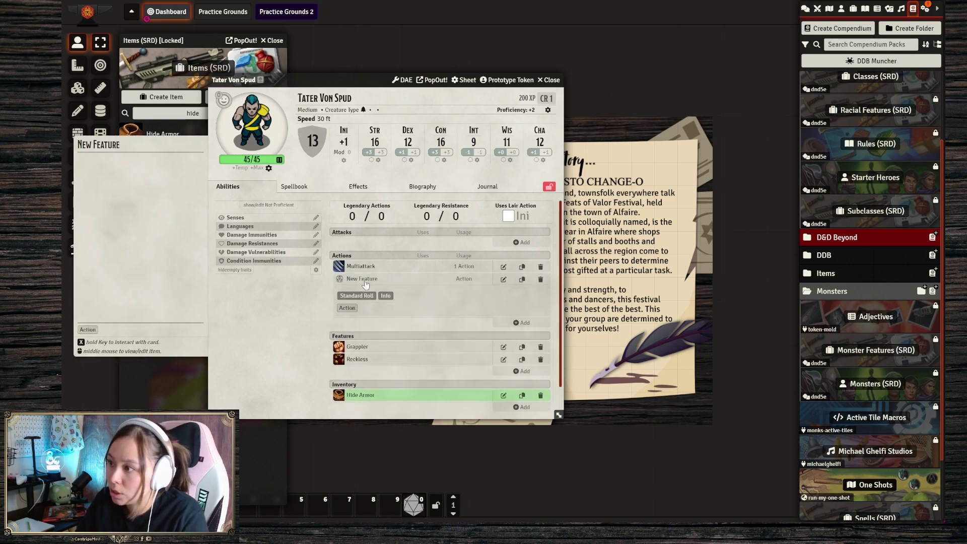
{"action": "left_click", "coordinate": [403, 281]}
{"action": "left_click", "coordinate": [443, 281]}
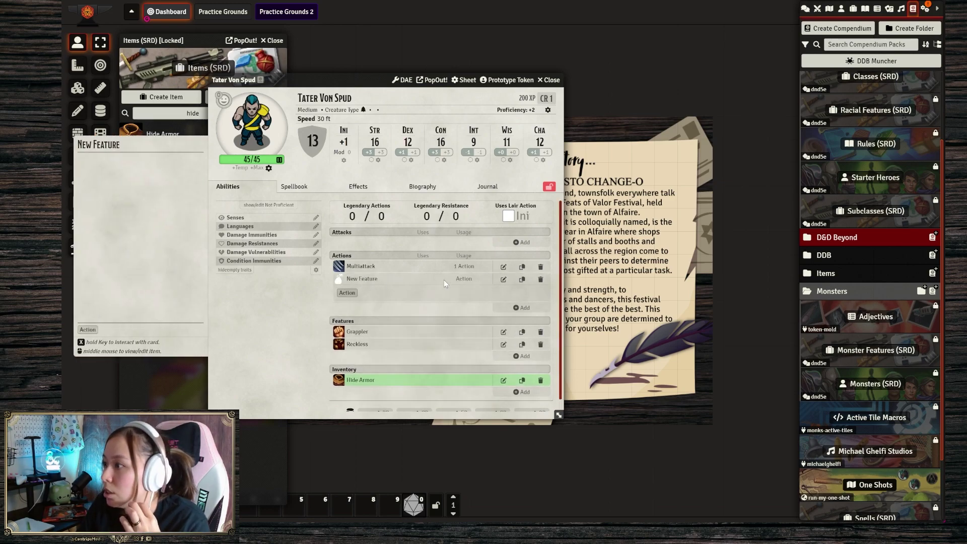
{"action": "left_click", "coordinate": [503, 279]}
Step: Browse the core icon folders as image tiles and set the new feature's image to the pale claw on a red background
{"action": "left_click", "coordinate": [411, 205]}
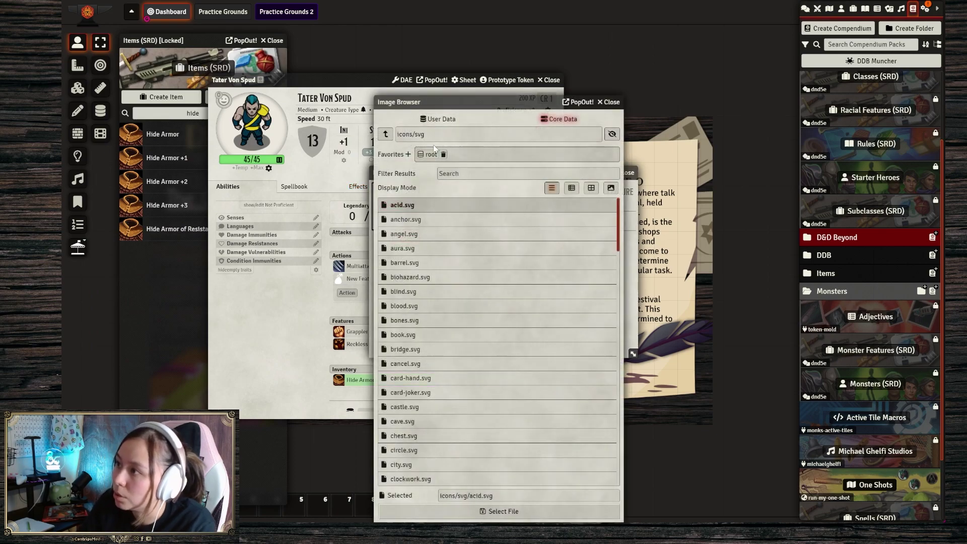
{"action": "left_click", "coordinate": [591, 188]}
{"action": "left_click_drag", "start_coordinate": [481, 101], "coordinate": [411, 53]}
{"action": "left_click", "coordinate": [316, 87]}
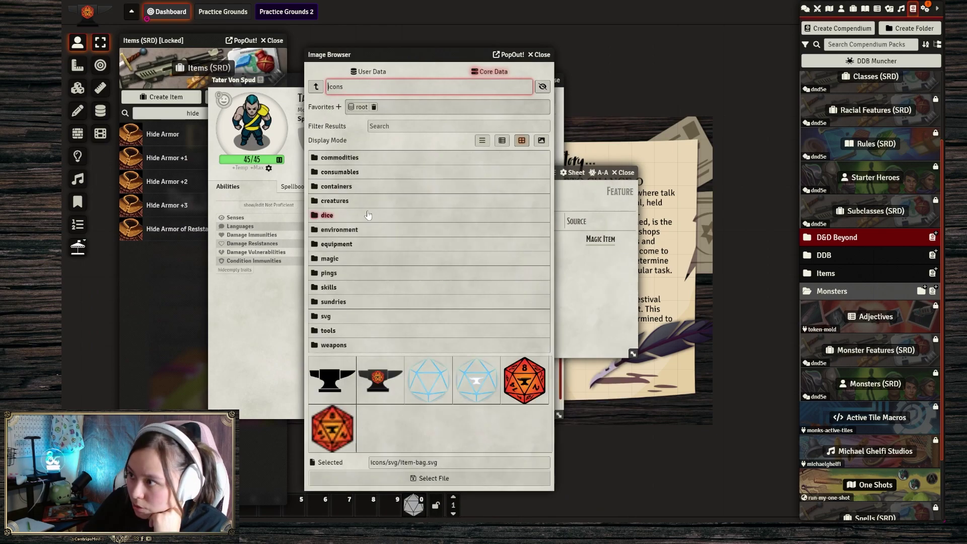
{"action": "left_click", "coordinate": [371, 346]}
{"action": "left_click", "coordinate": [372, 258]}
{"action": "left_click", "coordinate": [316, 87]}
{"action": "left_click", "coordinate": [316, 87]}
{"action": "left_click", "coordinate": [333, 201]}
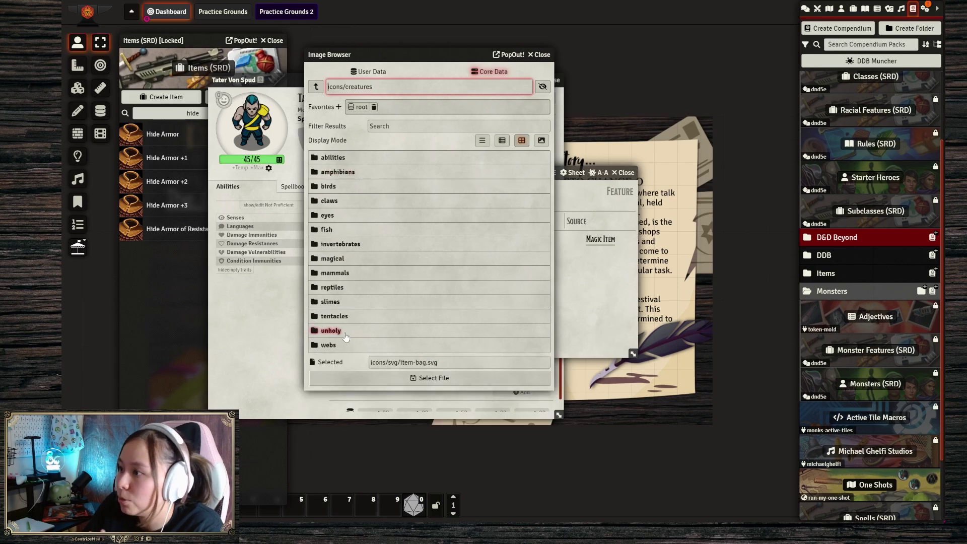
{"action": "left_click", "coordinate": [333, 201]}
{"action": "left_click", "coordinate": [316, 87]}
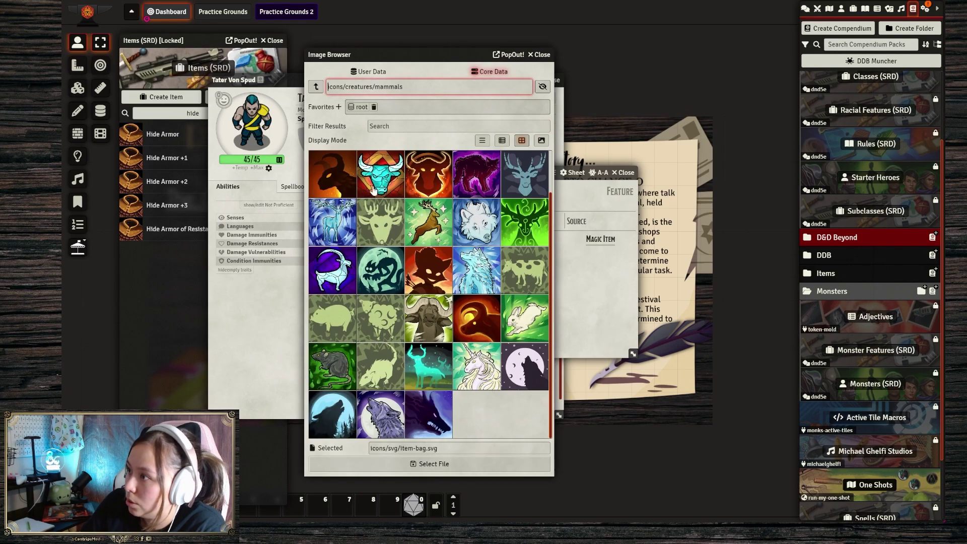
{"action": "left_click", "coordinate": [316, 87]}
{"action": "left_click", "coordinate": [412, 127]}
{"action": "left_click", "coordinate": [333, 200]}
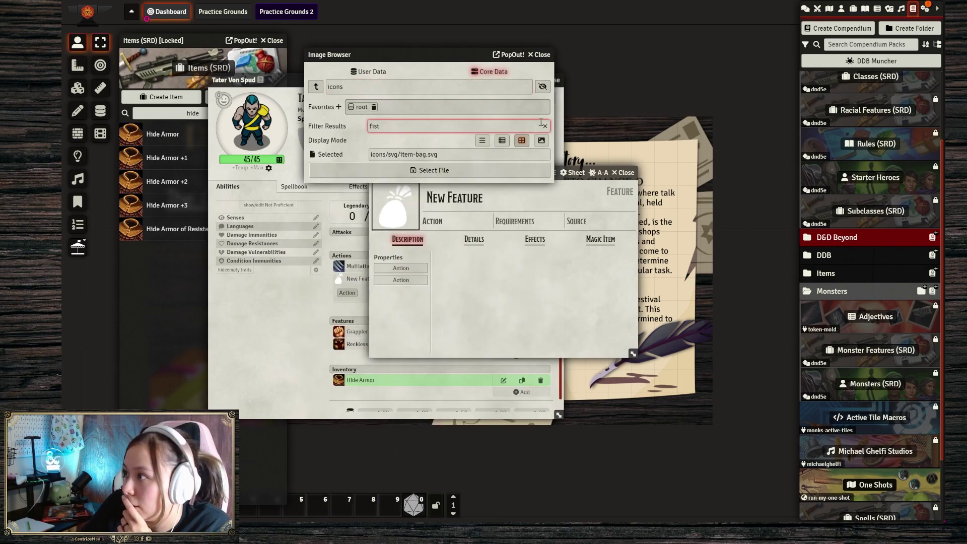
{"action": "left_click", "coordinate": [332, 200]}
{"action": "left_click", "coordinate": [471, 278]}
{"action": "left_click", "coordinate": [417, 370]}
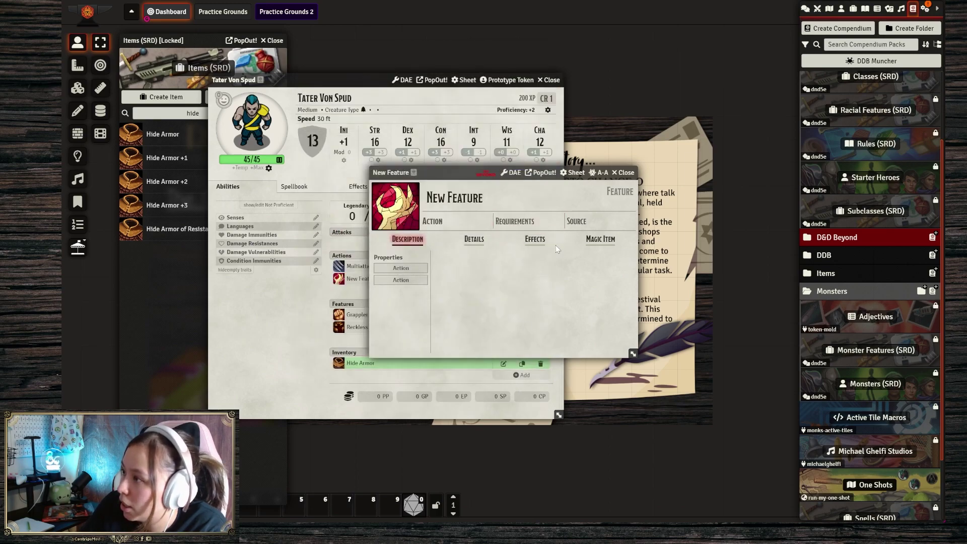
Step: Rename the new feature as Grapple
{"action": "left_click", "coordinate": [506, 198]}
{"action": "triple_click", "coordinate": [506, 198]}
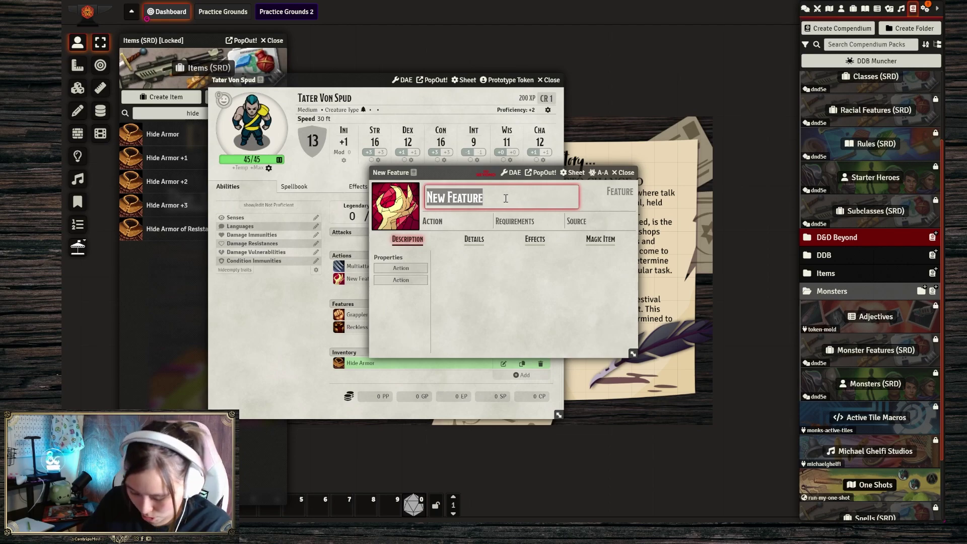
{"action": "type", "text": "Gr"}
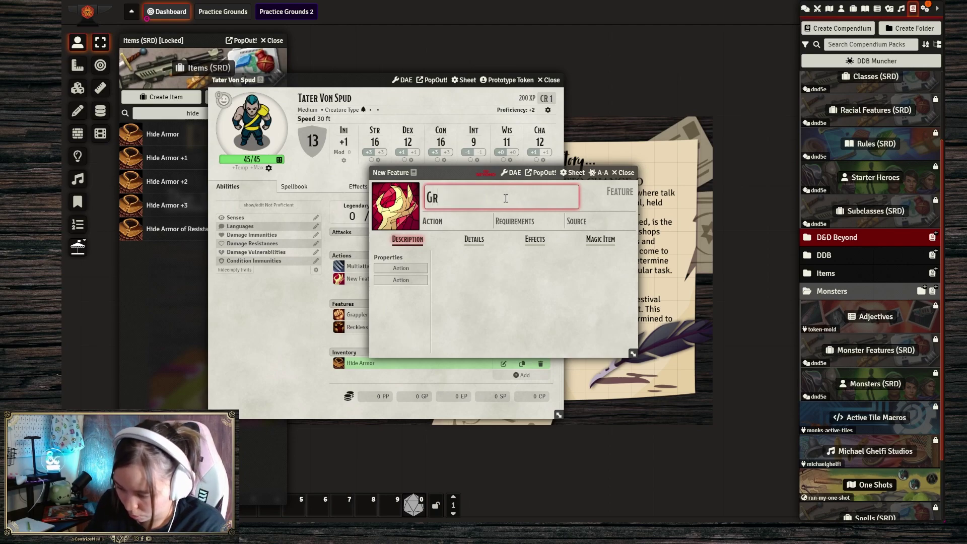
{"action": "type", "text": "apple"}
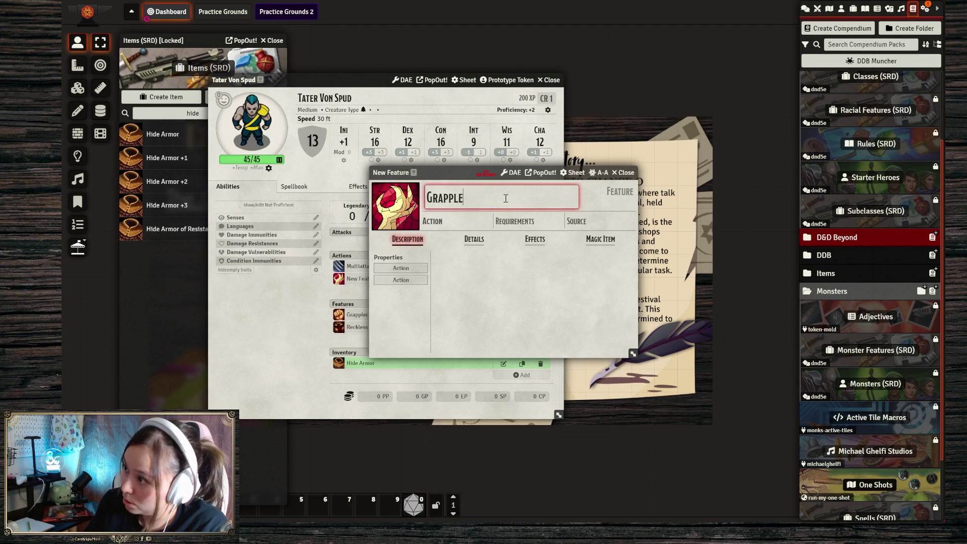
Step: Enter "Makes a grapple attack. (contested Strength Roll)" as the Grapple feature's description and close the feature
{"action": "left_click", "coordinate": [626, 257]}
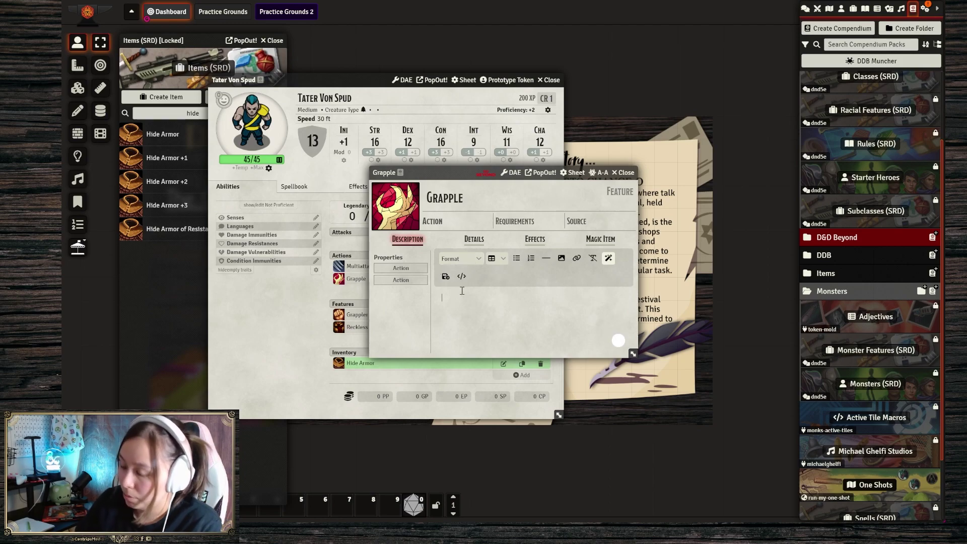
{"action": "type", "text": "Makes a grapple attack."}
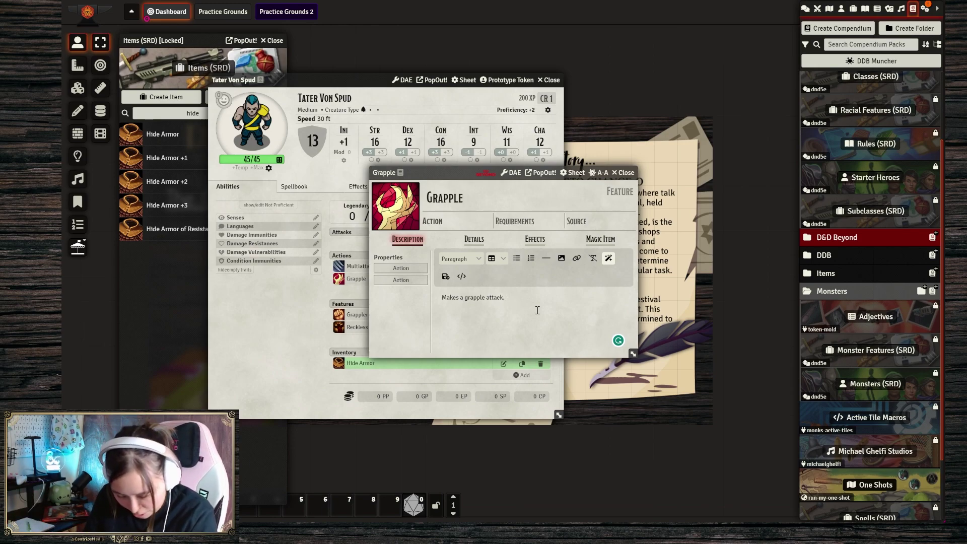
{"action": "type", "text": "onstested Strength Roll)"}
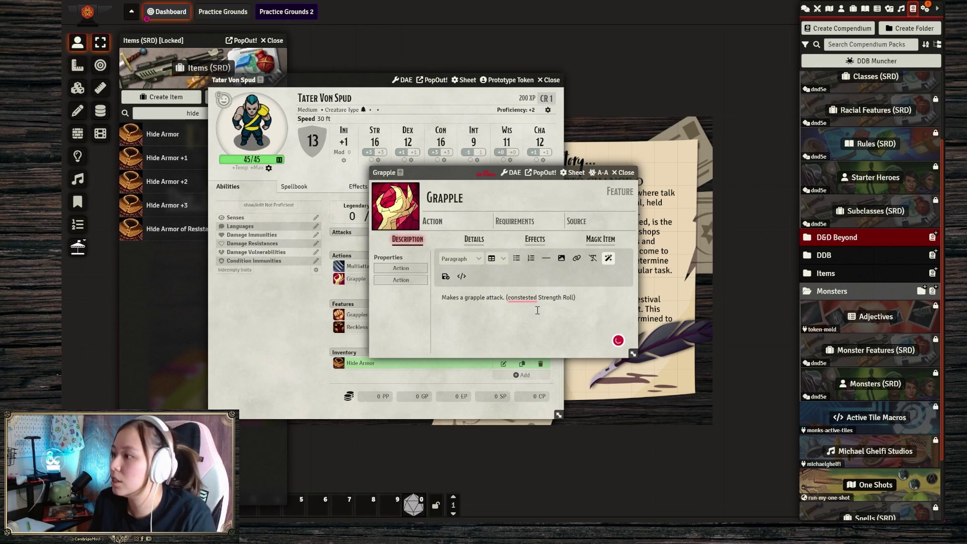
{"action": "left_click", "coordinate": [520, 296]}
{"action": "left_click", "coordinate": [534, 313]}
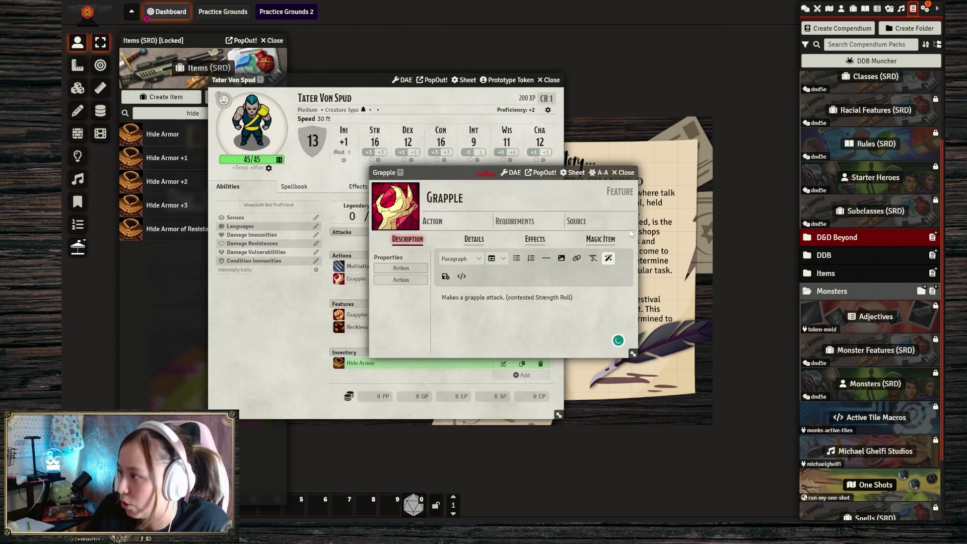
{"action": "left_click", "coordinate": [625, 173]}
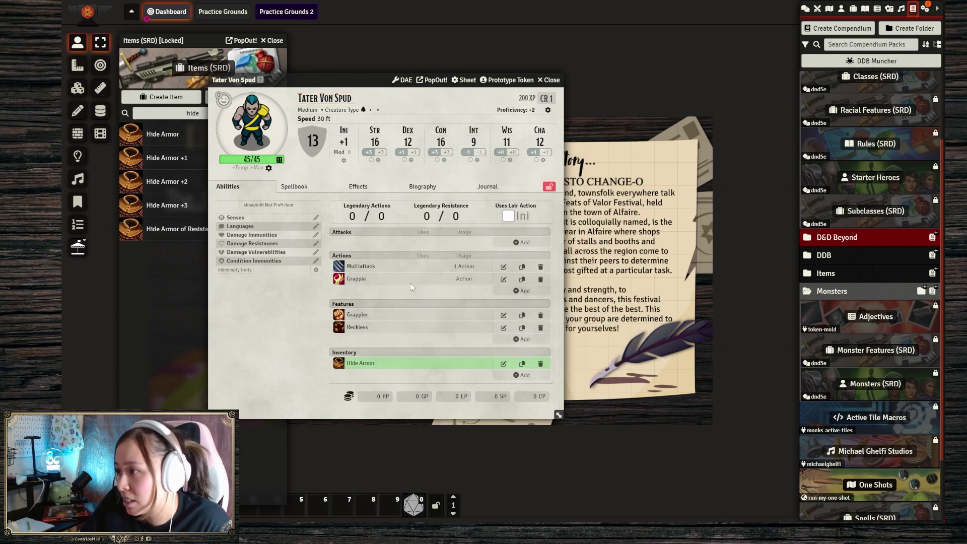
Step: Close the Items (SRD) compendium, create another blank feature below Grapple in the actions and open it for editing
{"action": "left_click", "coordinate": [272, 40]}
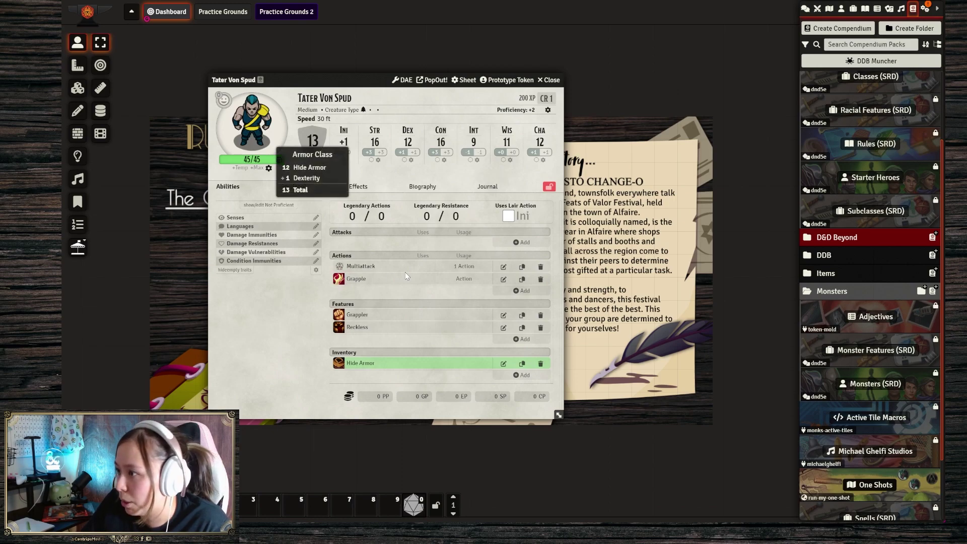
{"action": "left_click", "coordinate": [519, 290]}
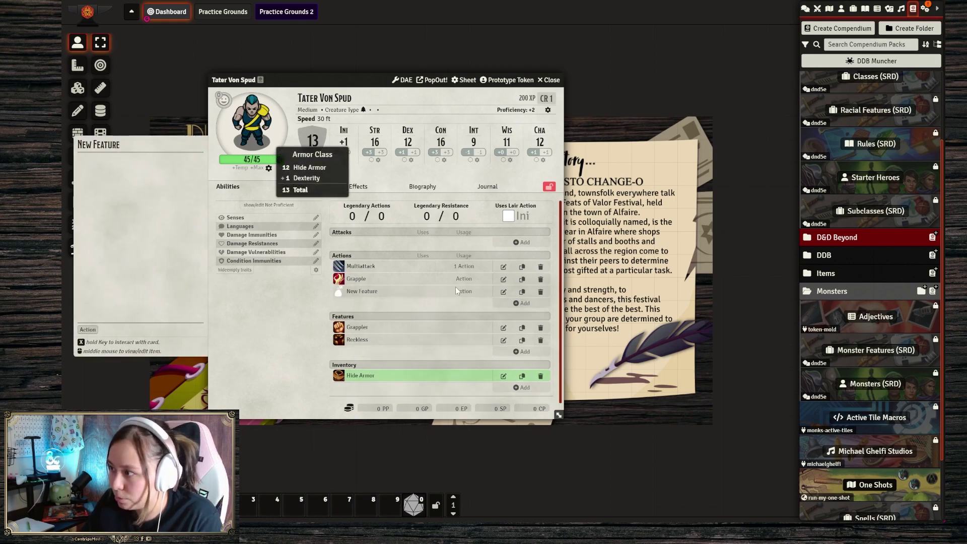
{"action": "left_click", "coordinate": [503, 292]}
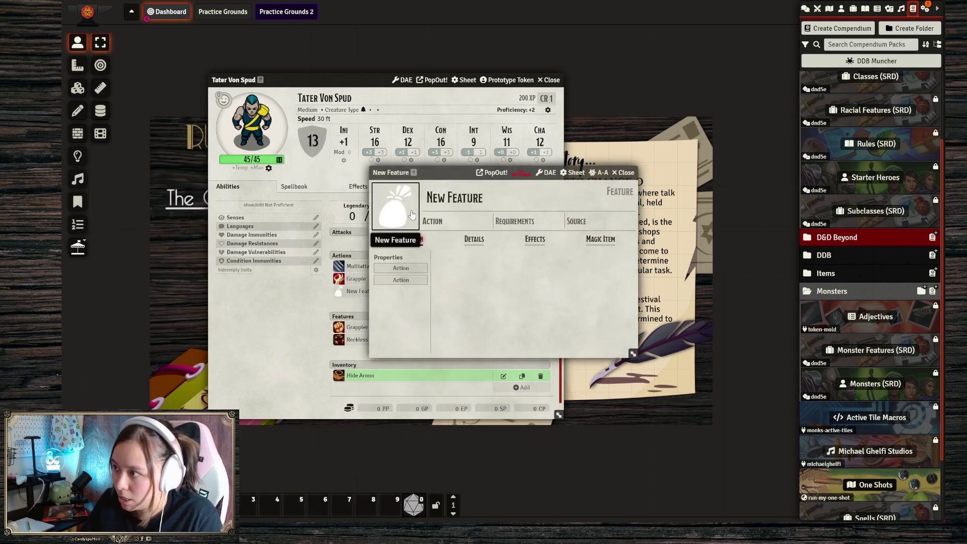
Step: Browse the core icon folders, including weapons and sundries/lights, for an image for the new feature
{"action": "left_click", "coordinate": [389, 222]}
{"action": "scroll", "coordinate": [491, 349], "scroll_direction": "down", "scroll_amount": 10}
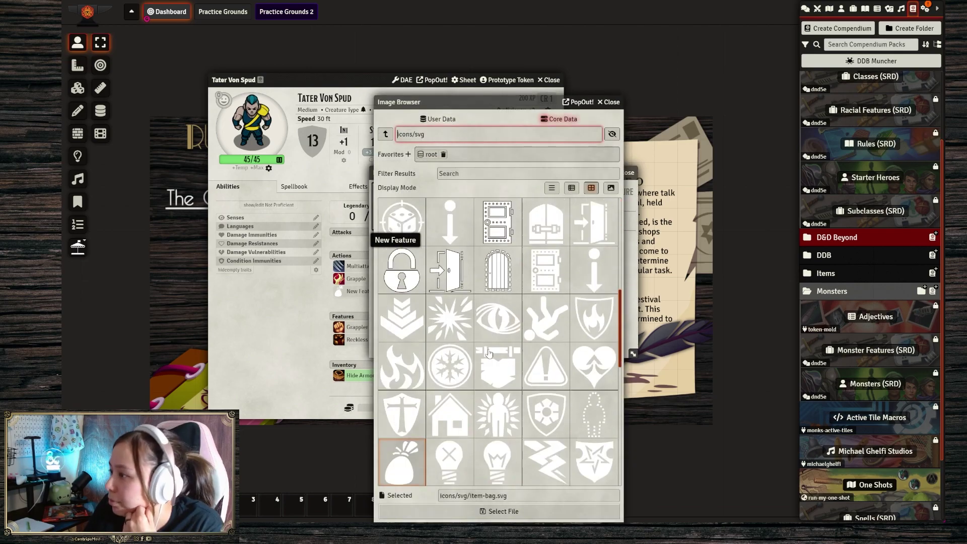
{"action": "left_click", "coordinate": [386, 134]}
{"action": "left_click", "coordinate": [398, 363]}
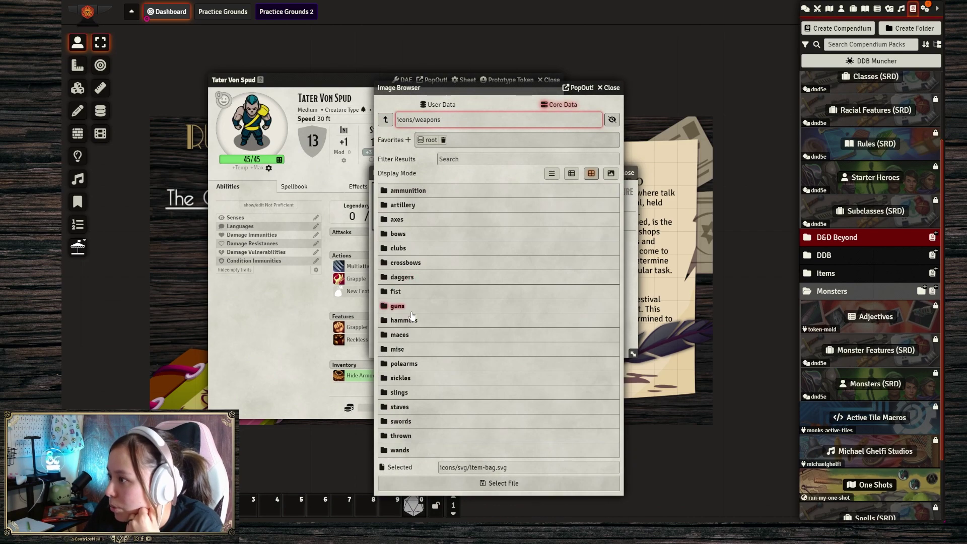
{"action": "left_click", "coordinate": [386, 119]}
{"action": "left_click", "coordinate": [396, 292]}
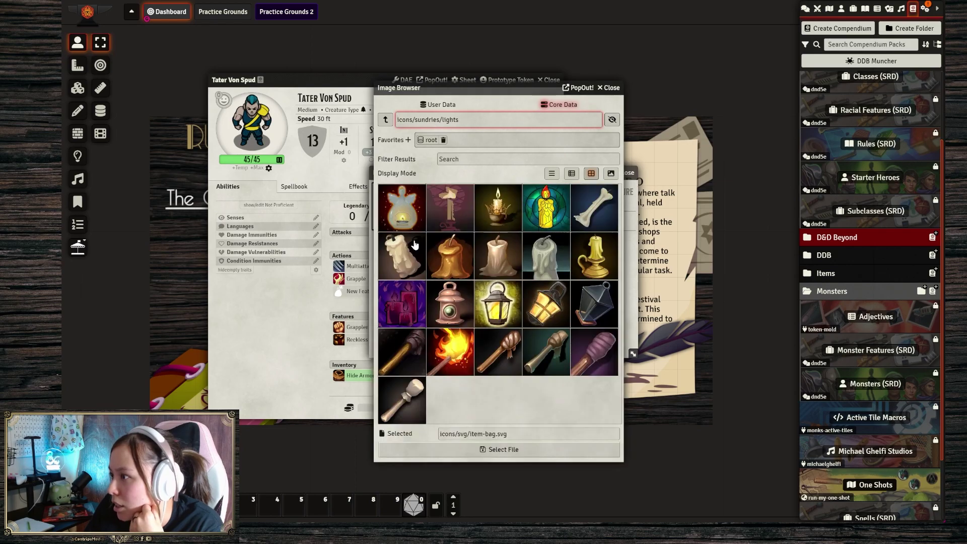
{"action": "left_click", "coordinate": [402, 204]}
{"action": "left_click", "coordinate": [386, 119]}
{"action": "left_click", "coordinate": [402, 291]}
{"action": "double_click", "coordinate": [385, 119]}
{"action": "left_click", "coordinate": [401, 248]}
{"action": "left_click", "coordinate": [401, 205]}
{"action": "left_click", "coordinate": [386, 119]}
{"action": "left_click", "coordinate": [402, 191]}
Step: Set the new feature's image to the magenta streak from the core icons/magic/movement folder
{"action": "left_click", "coordinate": [385, 119]}
{"action": "left_click", "coordinate": [385, 120]}
{"action": "left_click", "coordinate": [397, 276]}
{"action": "left_click", "coordinate": [405, 349]}
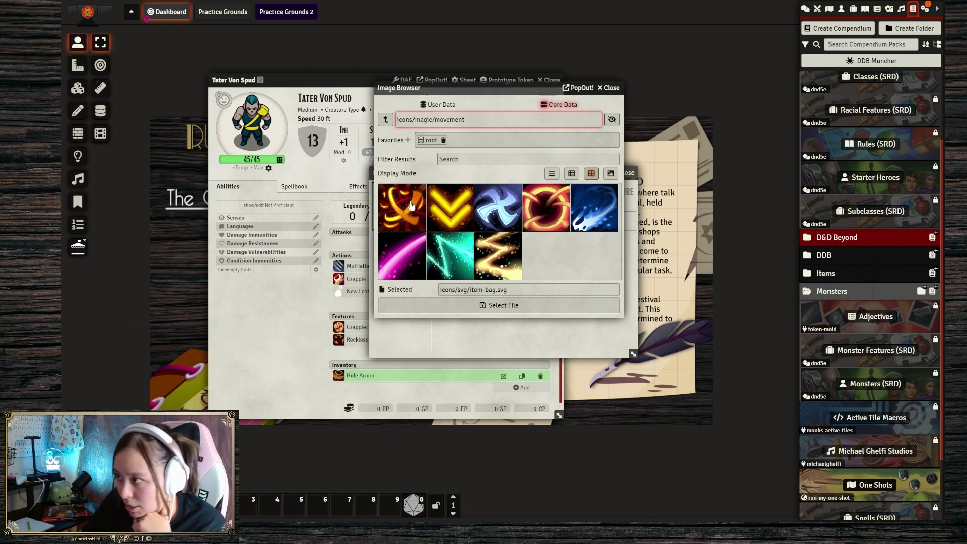
{"action": "left_click", "coordinate": [408, 258]}
{"action": "left_click", "coordinate": [468, 306]}
Step: Rename the new feature as Throw
{"action": "left_click", "coordinate": [448, 204]}
{"action": "triple_click", "coordinate": [448, 204]}
{"action": "type", "text": "Throw"}
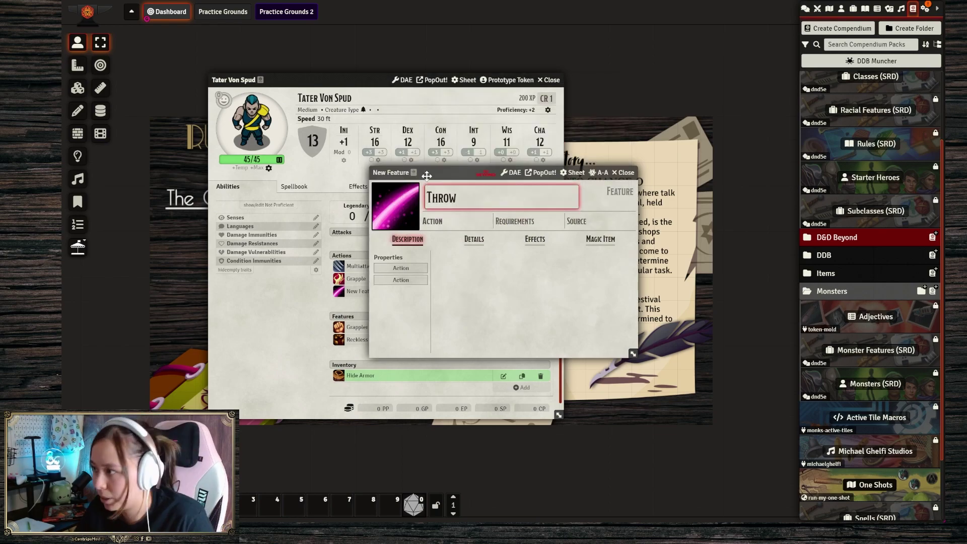
Step: Begin the Throw description with "Tater Von Spud will throw a grappled creature up to 20 ft. Creature takes 2d6 bludgeoning damage upon impact."
{"action": "left_click", "coordinate": [474, 321]}
{"action": "type", "text": "Tater Von Spud"}
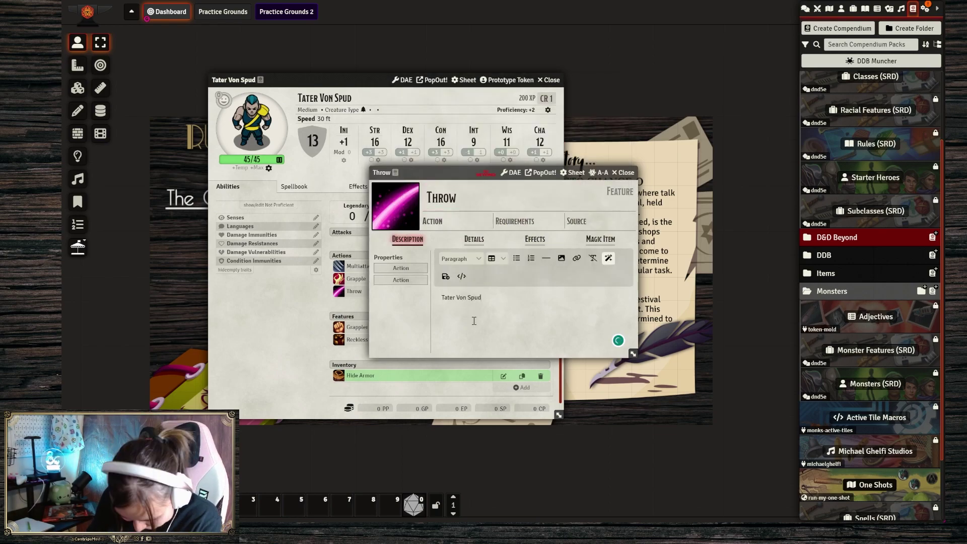
{"action": "type", "text": " will throw a grappled creature"}
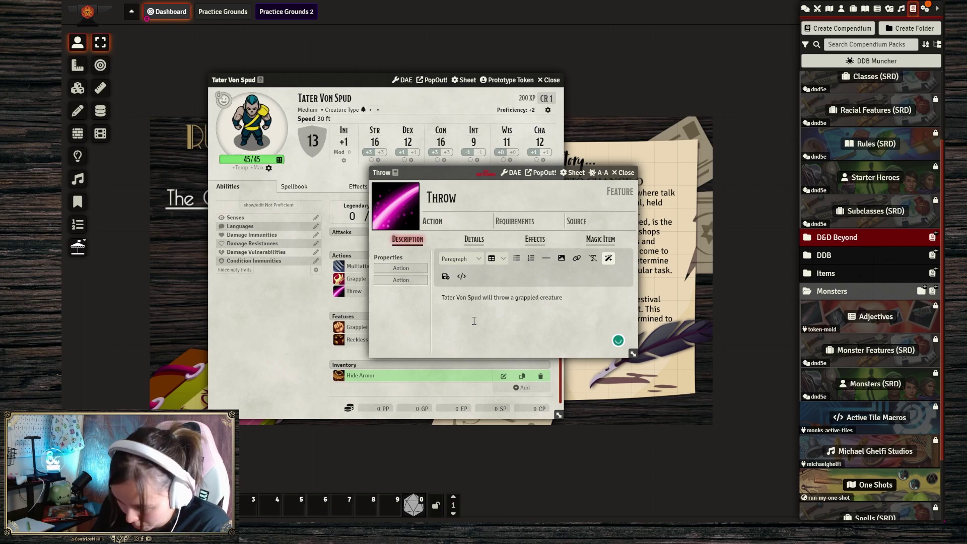
{"action": "type", "text": " up to 20 ft. Creature takes 2d6"}
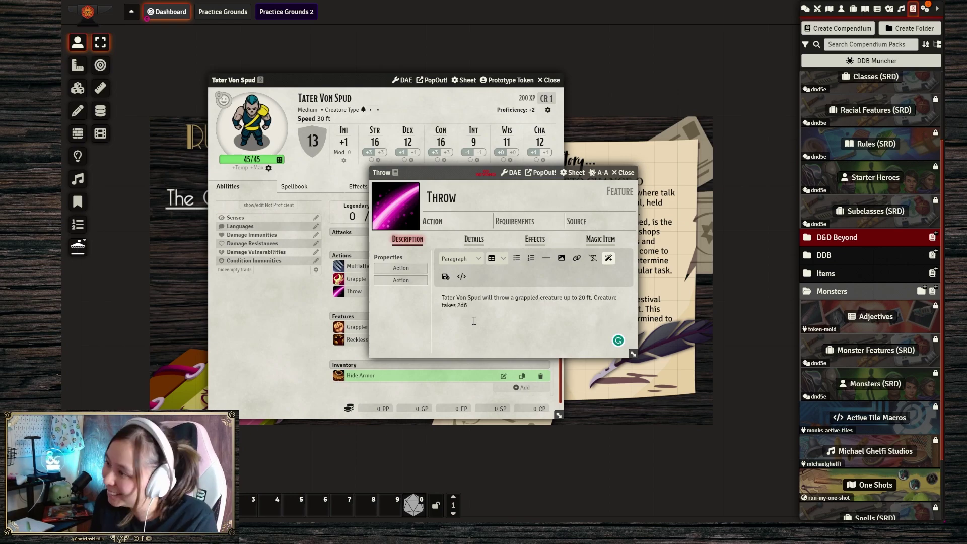
{"action": "type", "text": " bludgeoning damage upo"}
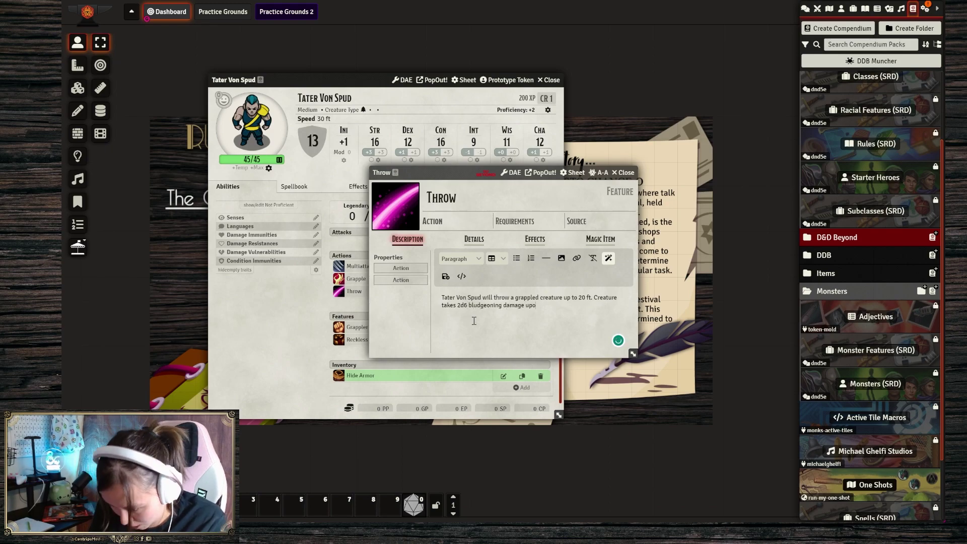
Step: Append "If thrown at another creature, that creature must succeed a DC 15 STR or Dex Saving Throw or take the same damage." to the description
{"action": "type", "text": "n impact. If thrown at another creature,"}
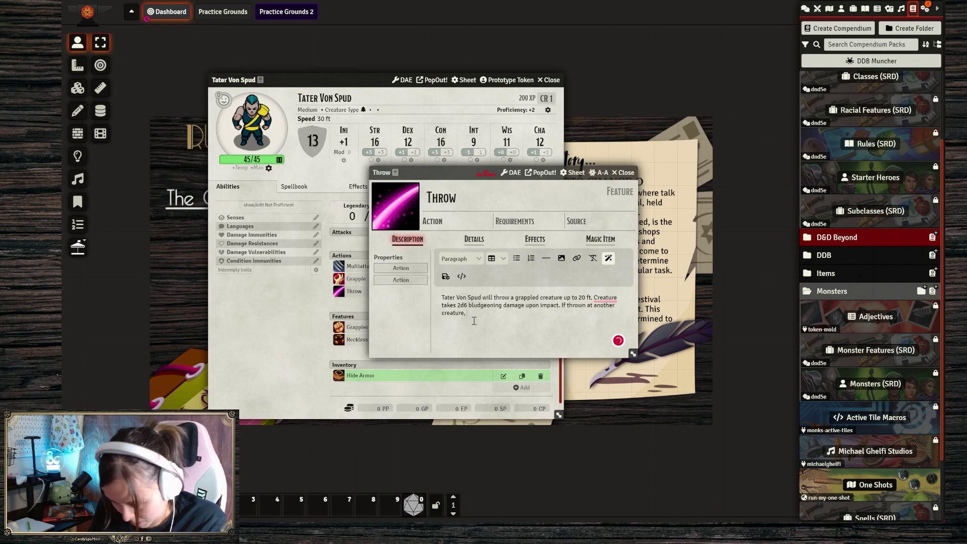
{"action": "type", "text": " that creature must succeed a DC 15"}
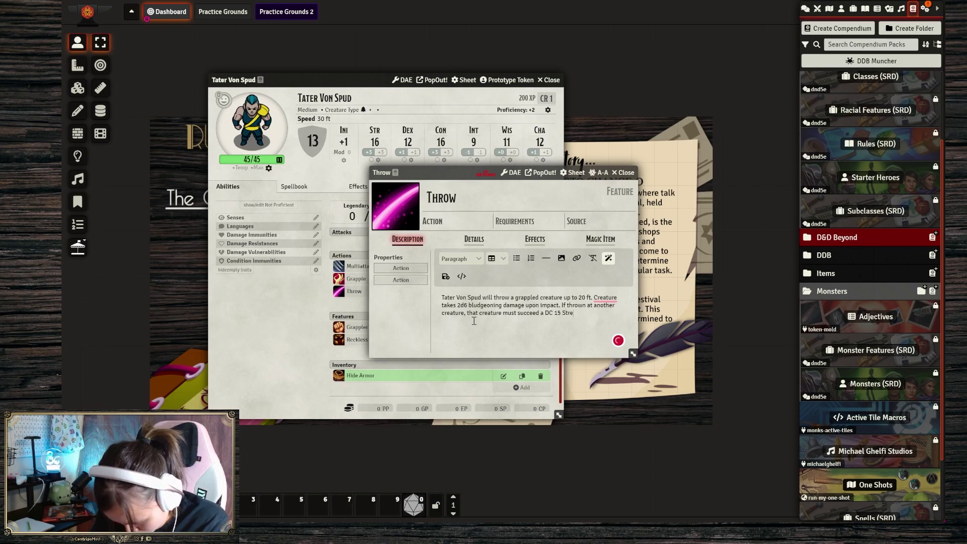
{"action": "type", "text": " STR or Dex Saving Throw or take the same damage."}
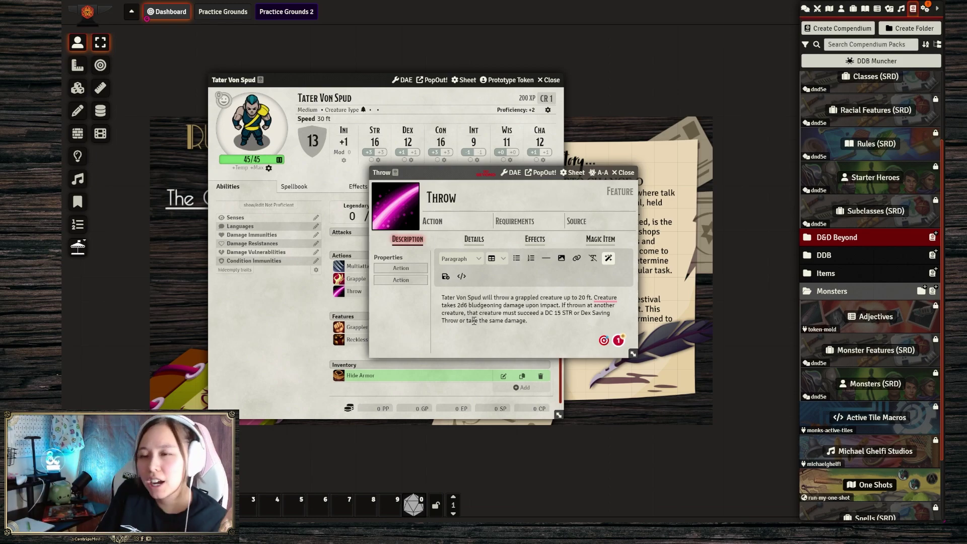
Step: End the Throw description with "and be knocked prone.", change Dex to DEX, and close the feature
{"action": "key", "text": "BackSpace"}
{"action": "type", "text": "and be knocked prone."}
{"action": "double_click", "coordinate": [586, 313]}
{"action": "type", "text": "DEX"}
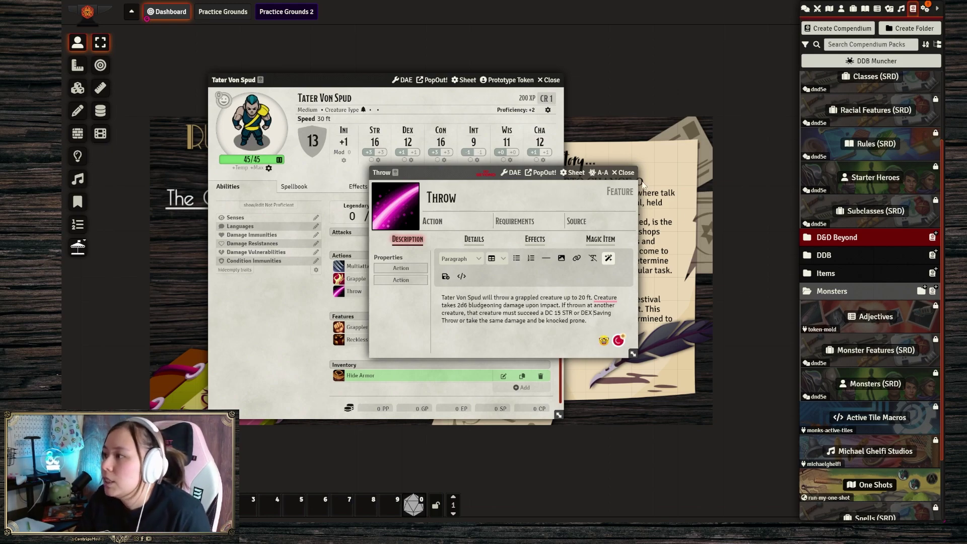
{"action": "left_click", "coordinate": [625, 173]}
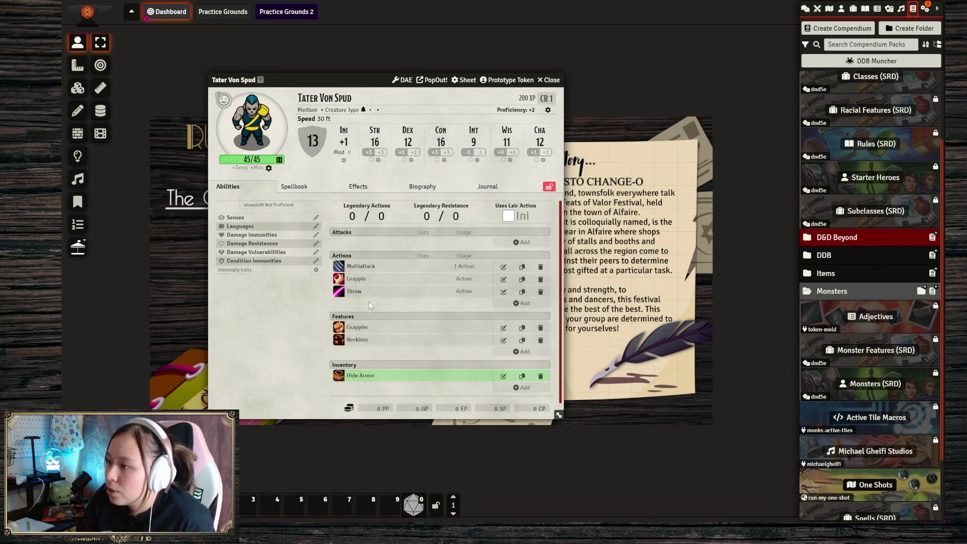
Step: Replace the Multiattack description with "Tater makes two attacks.", close the feature, and switch off the character sheet's edit mode
{"action": "mouse_move", "coordinate": [366, 270]}
{"action": "left_click", "coordinate": [503, 268]}
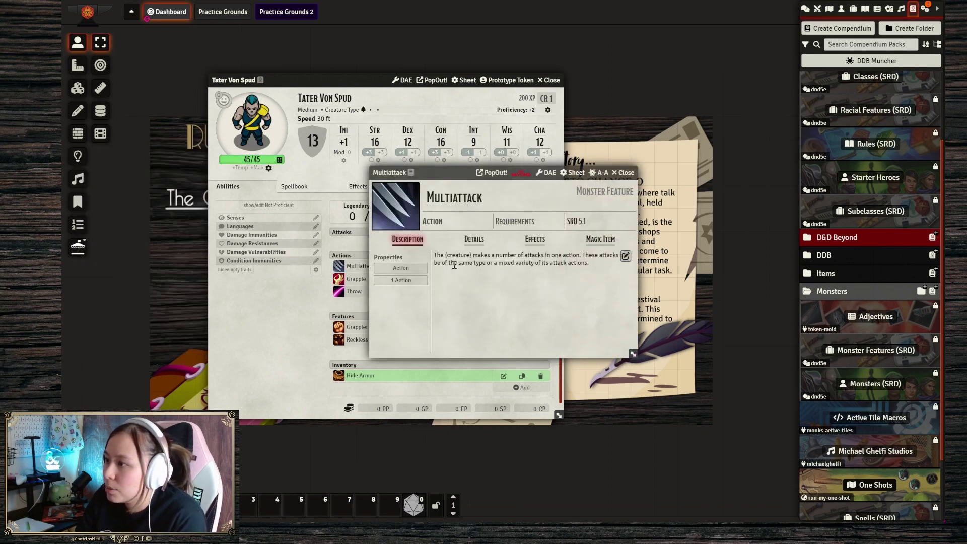
{"action": "left_click", "coordinate": [626, 256]}
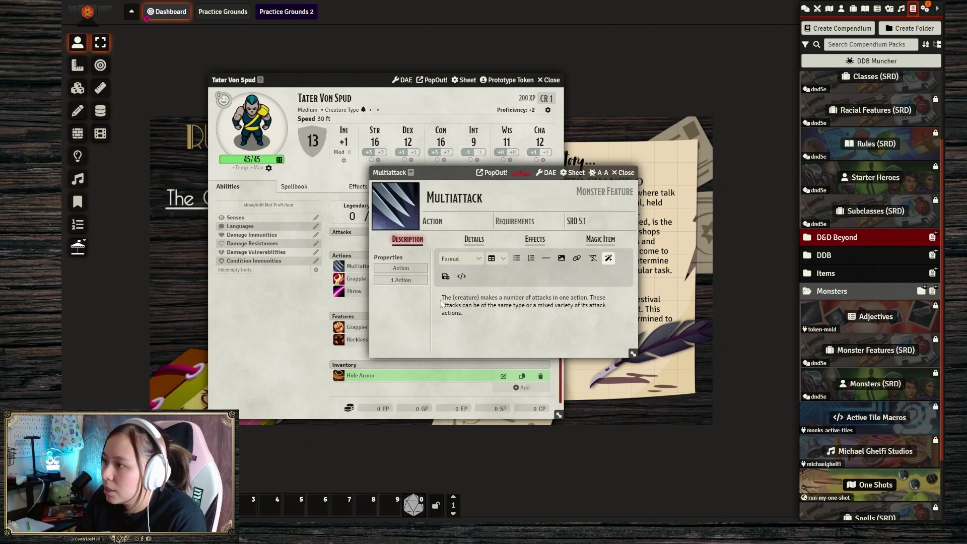
{"action": "left_click_drag", "start_coordinate": [443, 297], "coordinate": [631, 356]}
{"action": "type", "text": "Tater makes two attacks."}
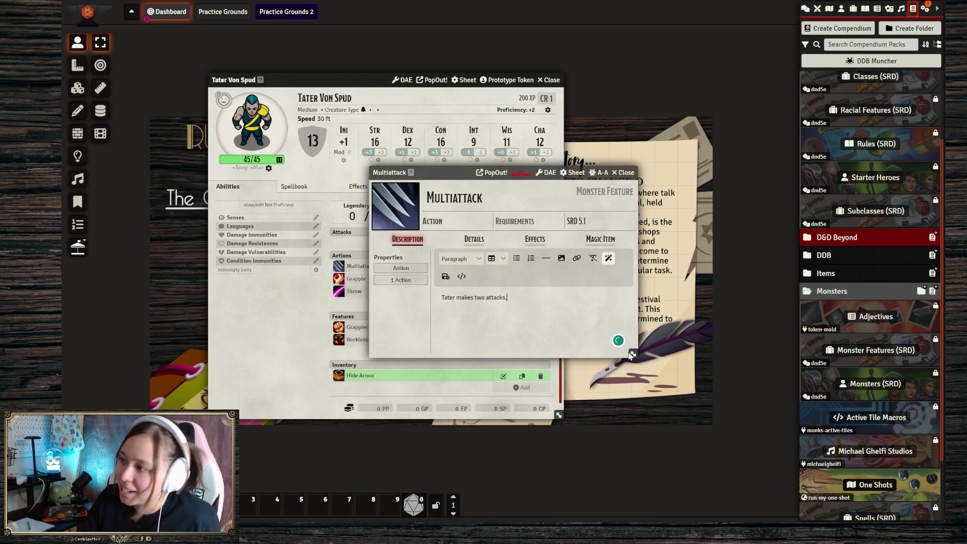
{"action": "key", "text": "Escape"}
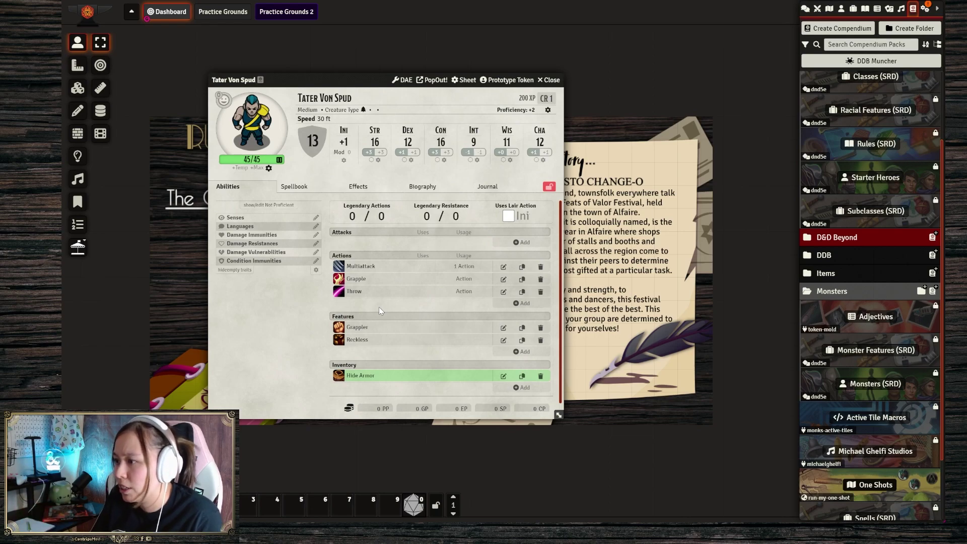
{"action": "left_click", "coordinate": [549, 187]}
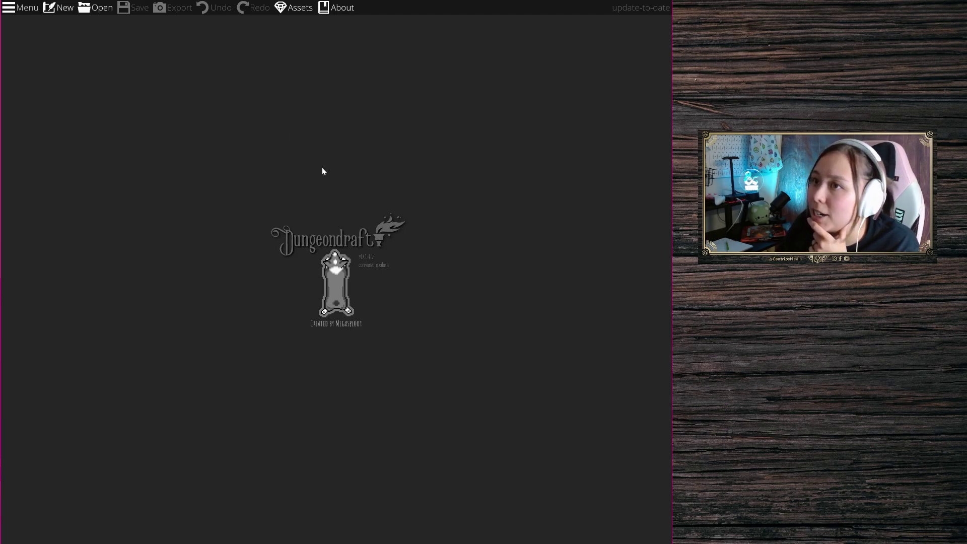
Step: Switch to Dungeondraft and set up a new map 20 tiles wide and 16 tiles high
{"action": "left_click", "coordinate": [66, 9]}
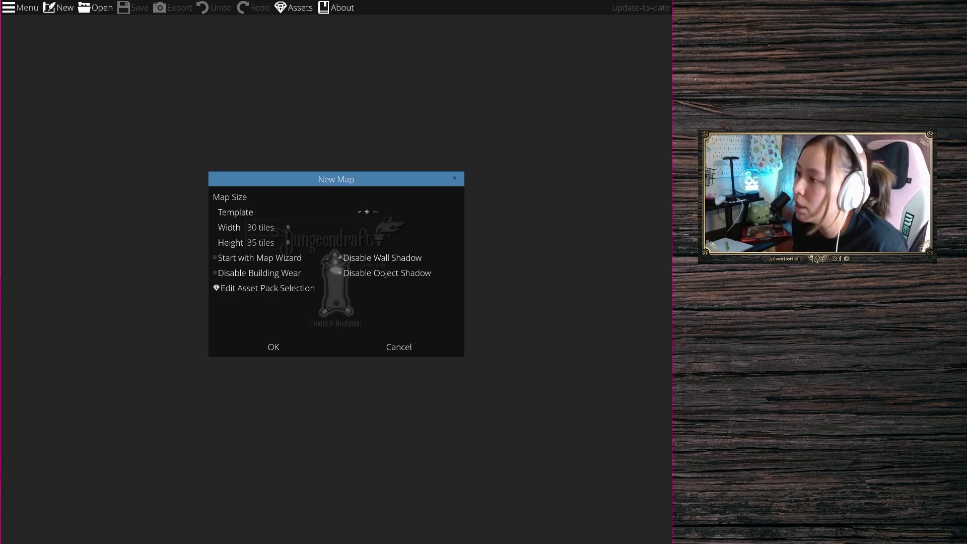
{"action": "left_click", "coordinate": [250, 227]}
{"action": "key", "text": "BackSpace"}
{"action": "type", "text": "2"}
{"action": "key", "text": "Tab"}
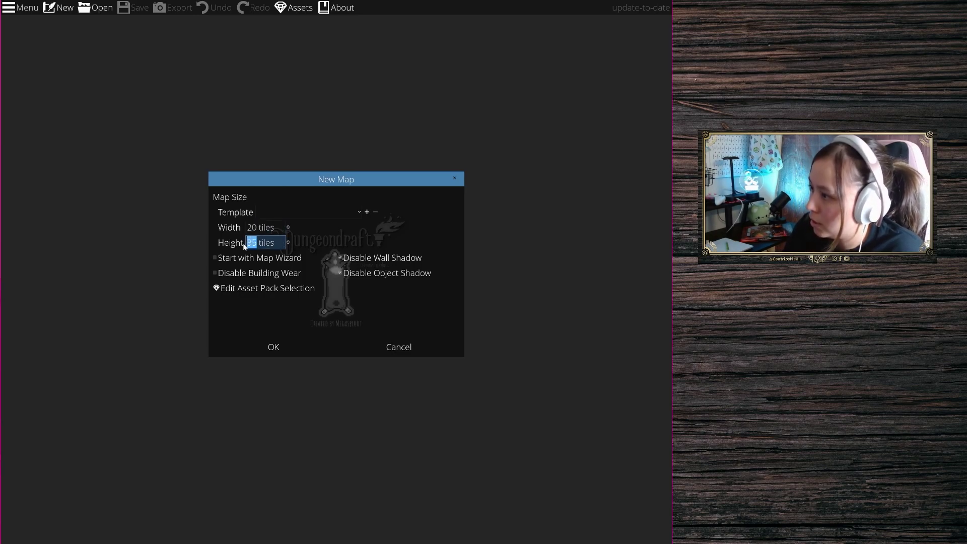
{"action": "type", "text": "16"}
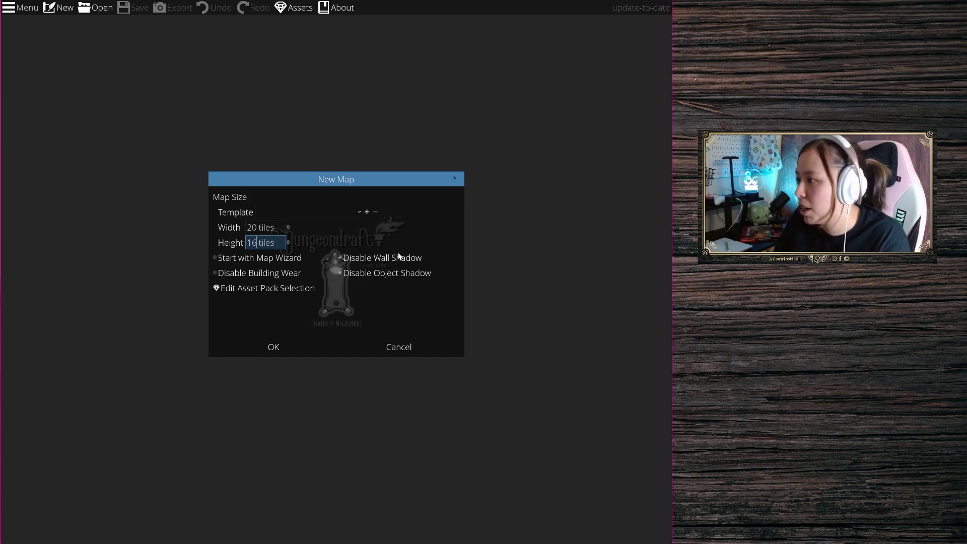
{"action": "left_click", "coordinate": [340, 259]}
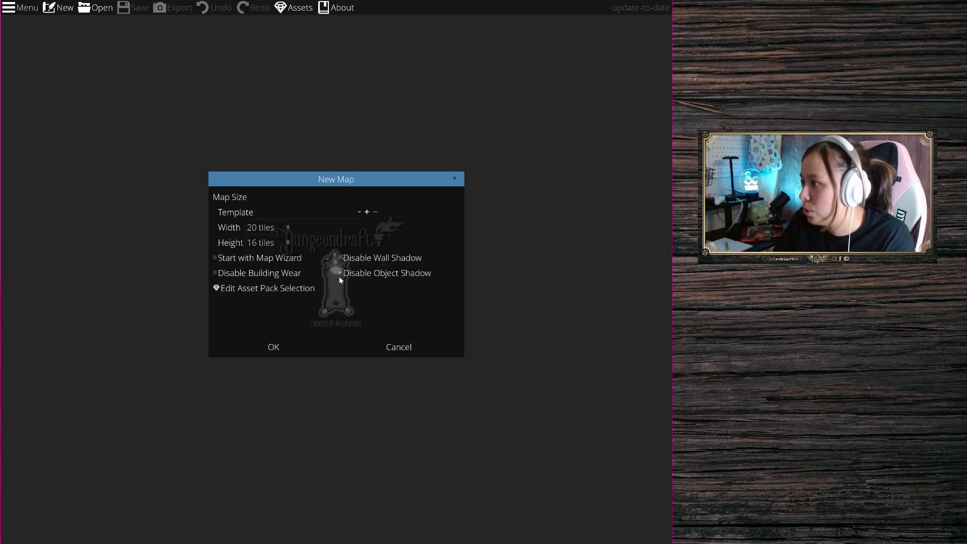
{"action": "left_click", "coordinate": [339, 273]}
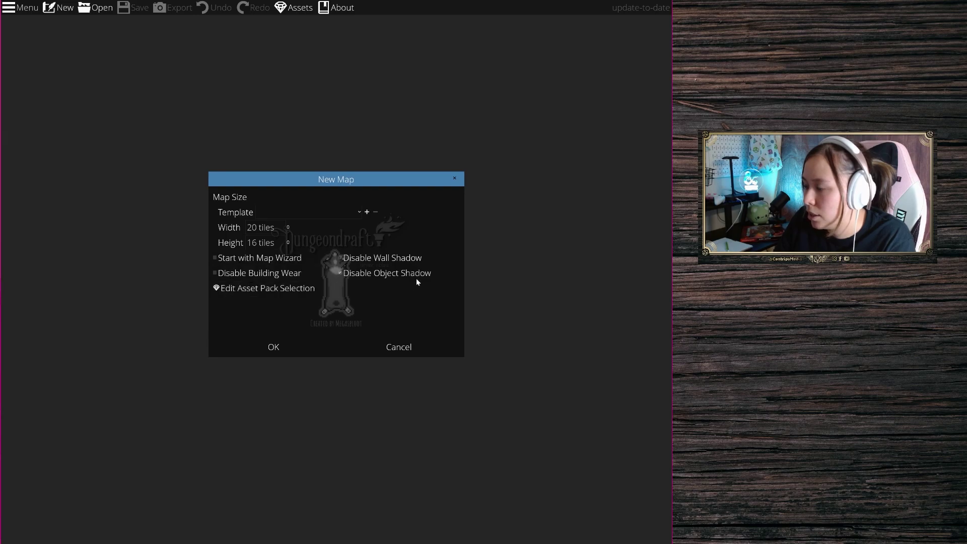
Step: Exclude the CH - Forest Demo pack from the map's custom assets and create the map
{"action": "left_click", "coordinate": [255, 289]}
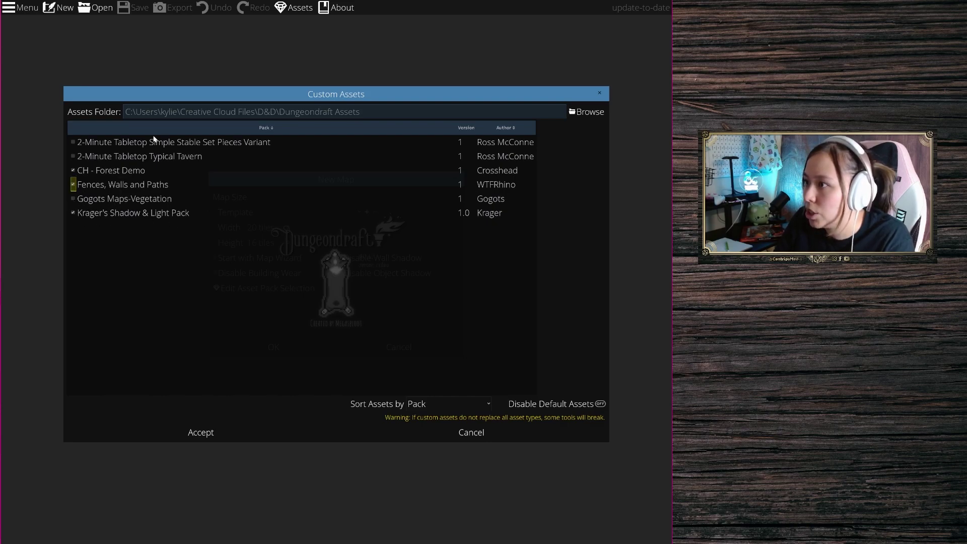
{"action": "left_click", "coordinate": [74, 171]}
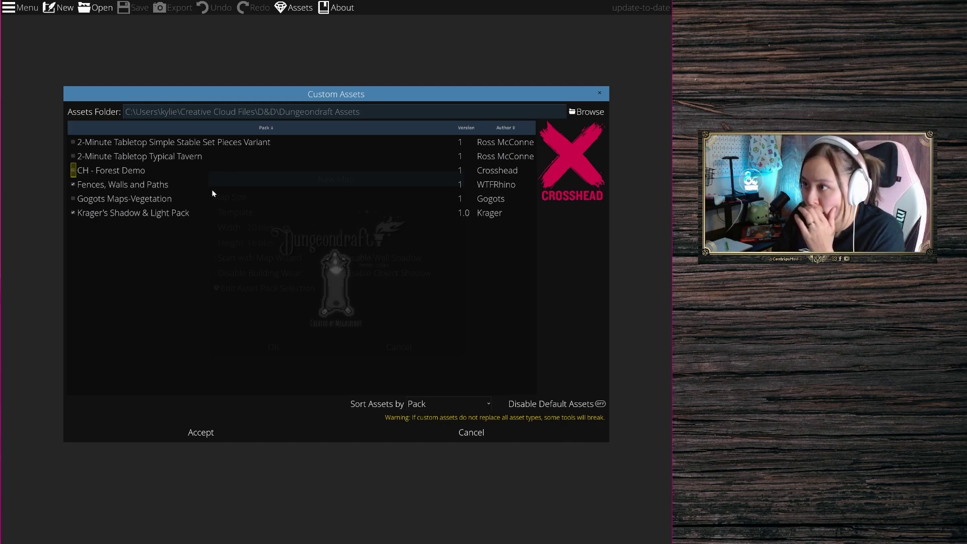
{"action": "left_click", "coordinate": [227, 432]}
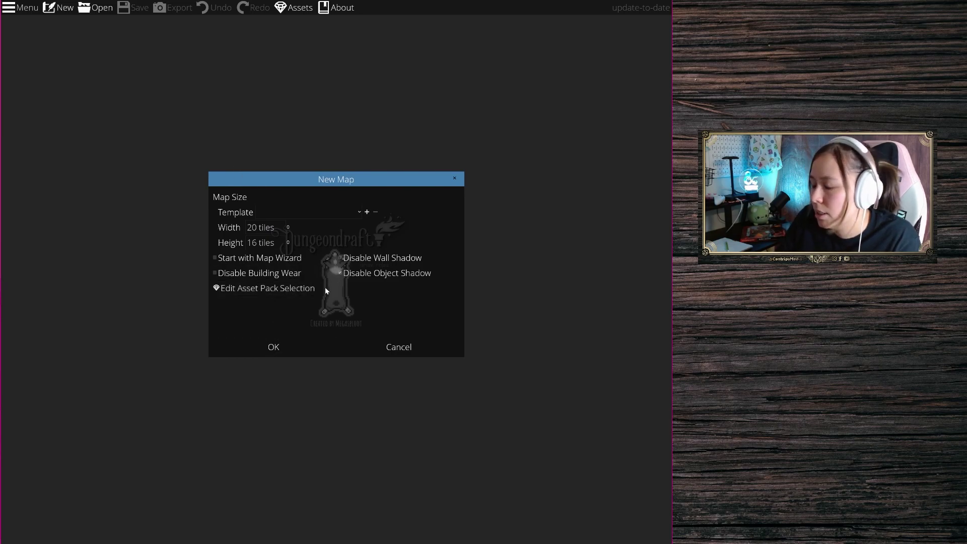
{"action": "left_click", "coordinate": [281, 350]}
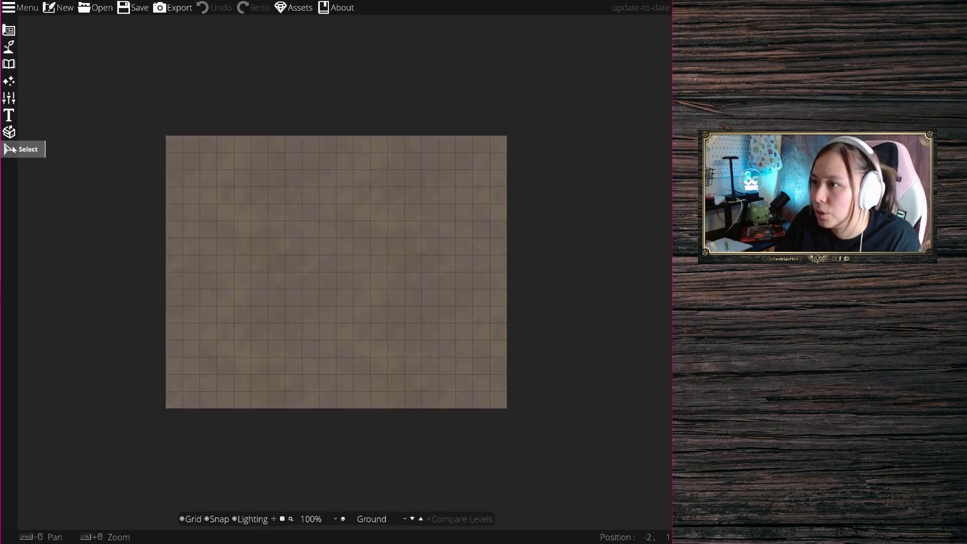
{"action": "left_click", "coordinate": [10, 149]}
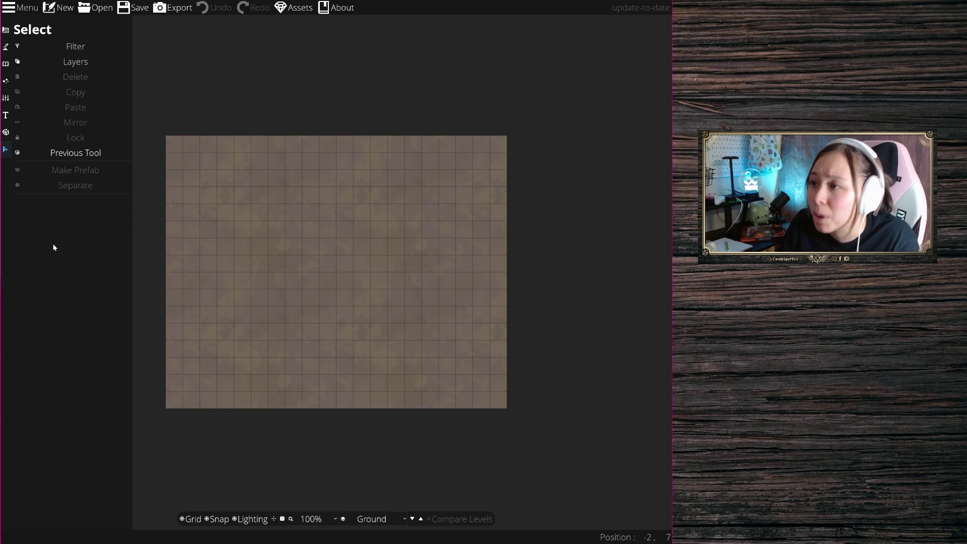
{"action": "left_click", "coordinate": [5, 133]}
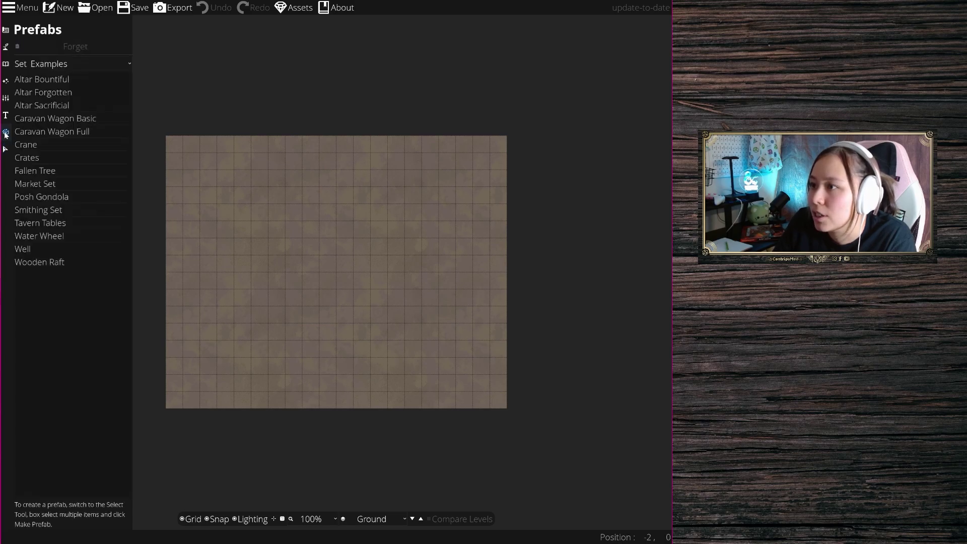
Step: Load the Random Encounters Digital Map Pack Page 60 image from the gm random encounters folder as the map's trace image
{"action": "left_click", "coordinate": [6, 98]}
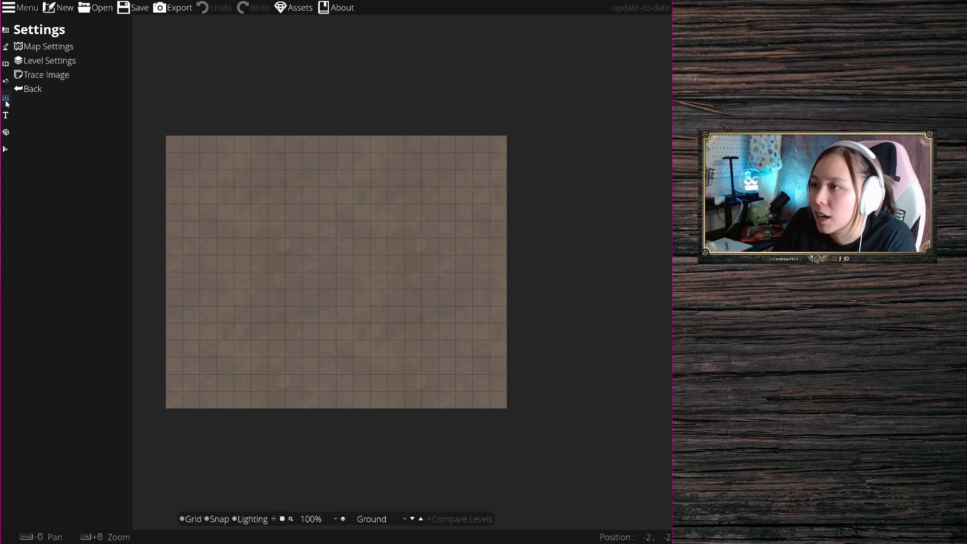
{"action": "left_click", "coordinate": [42, 46]}
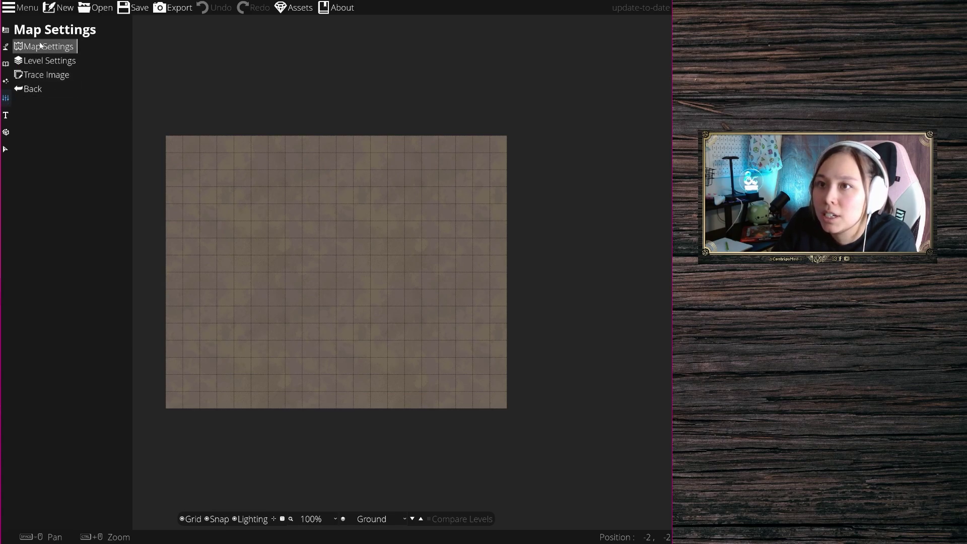
{"action": "left_click", "coordinate": [50, 61]}
{"action": "left_click", "coordinate": [56, 48]}
{"action": "left_click", "coordinate": [54, 75]}
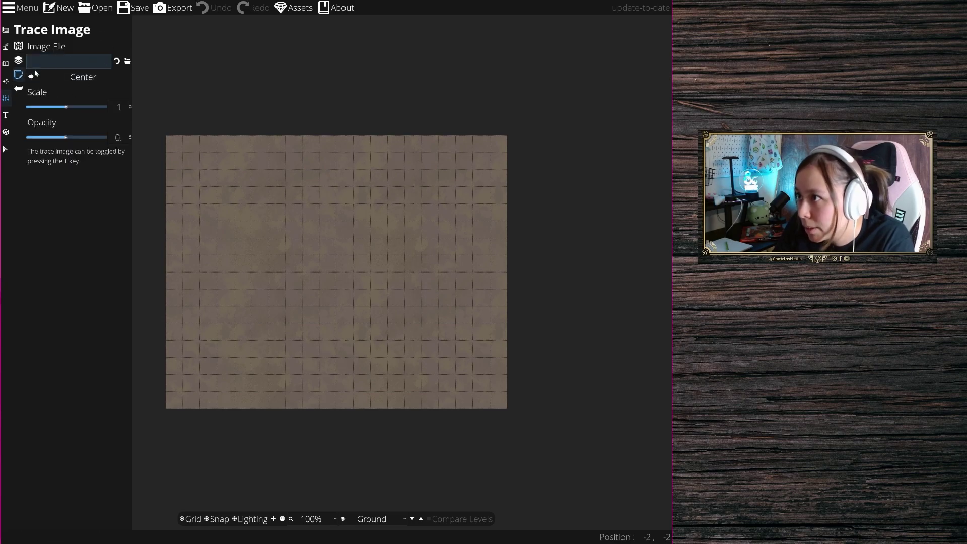
{"action": "left_click", "coordinate": [128, 61]}
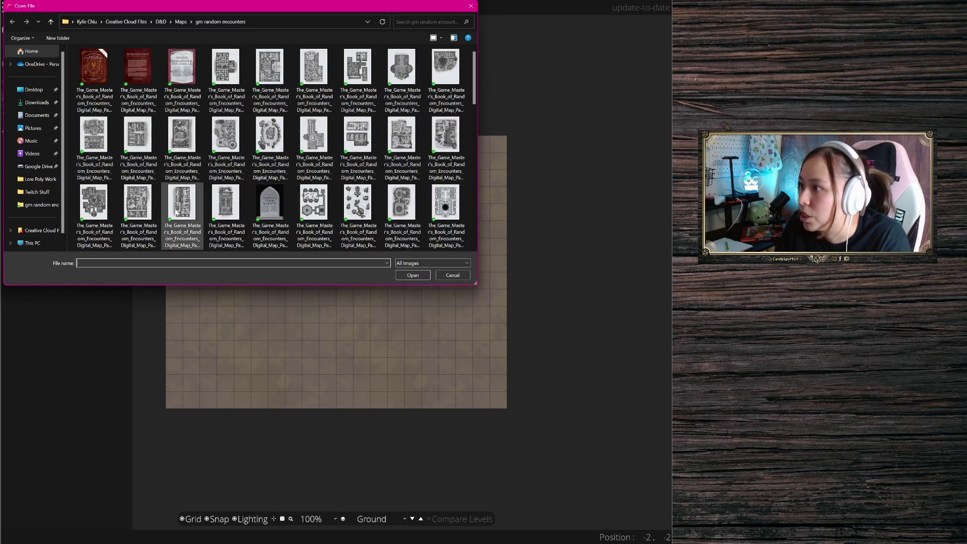
{"action": "scroll", "coordinate": [167, 202], "scroll_direction": "down", "scroll_amount": 5}
{"action": "left_click", "coordinate": [313, 68]}
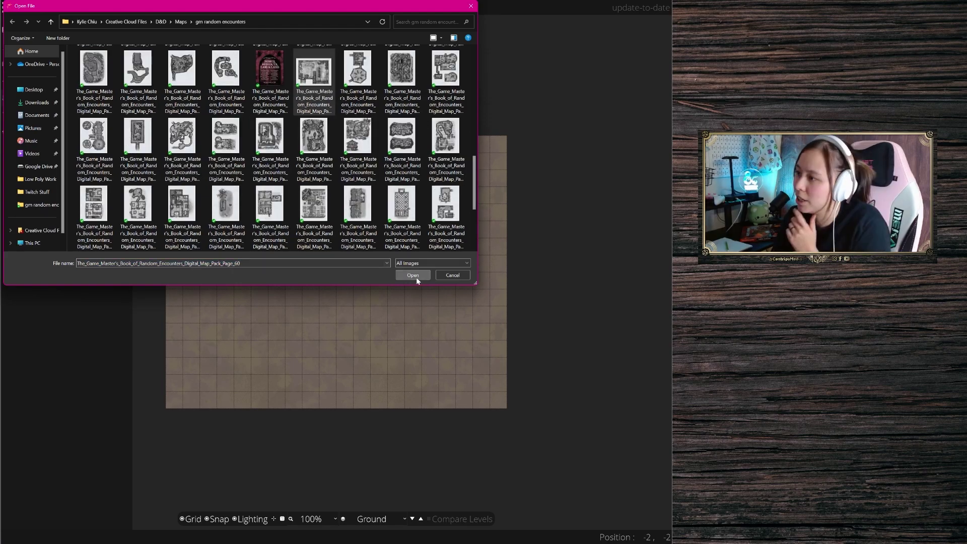
{"action": "left_click", "coordinate": [413, 276]}
Step: Scale the trace image to 6.09 and shift it so its floor tiles line up with the map grid
{"action": "left_click_drag", "start_coordinate": [73, 111], "coordinate": [97, 109]}
{"action": "left_click_drag", "start_coordinate": [321, 277], "coordinate": [317, 271]}
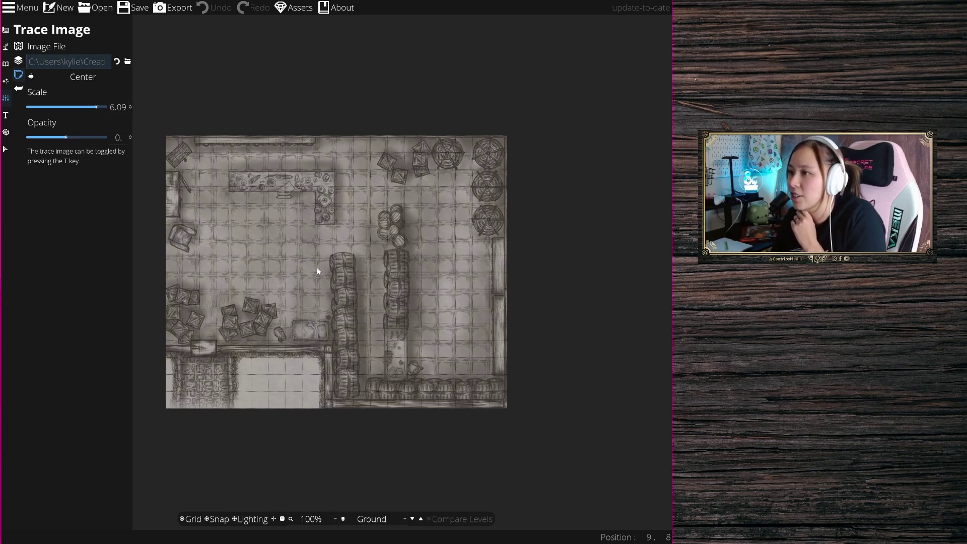
{"action": "left_click_drag", "start_coordinate": [318, 271], "coordinate": [322, 268]}
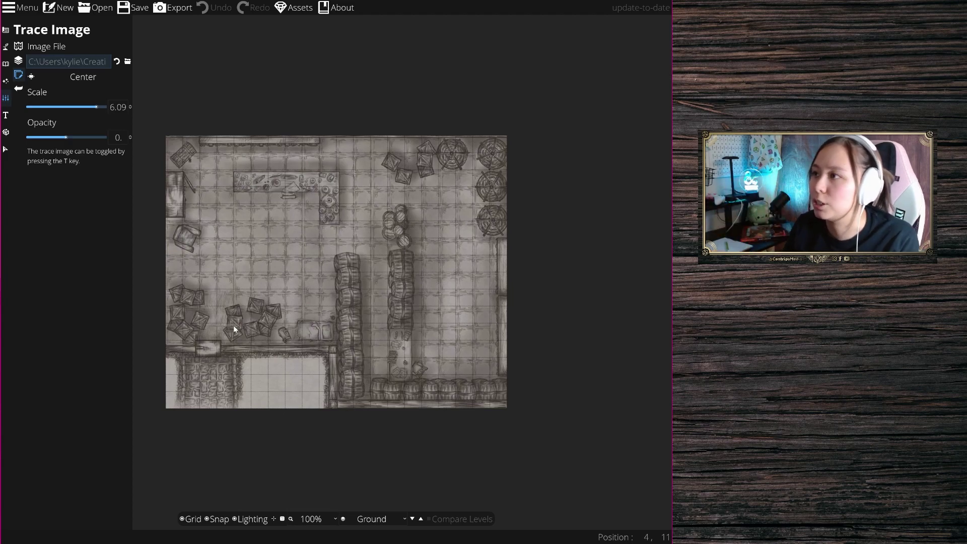
Step: Save the map as PotionLab in the gm random encounters folder
{"action": "left_click", "coordinate": [134, 7]}
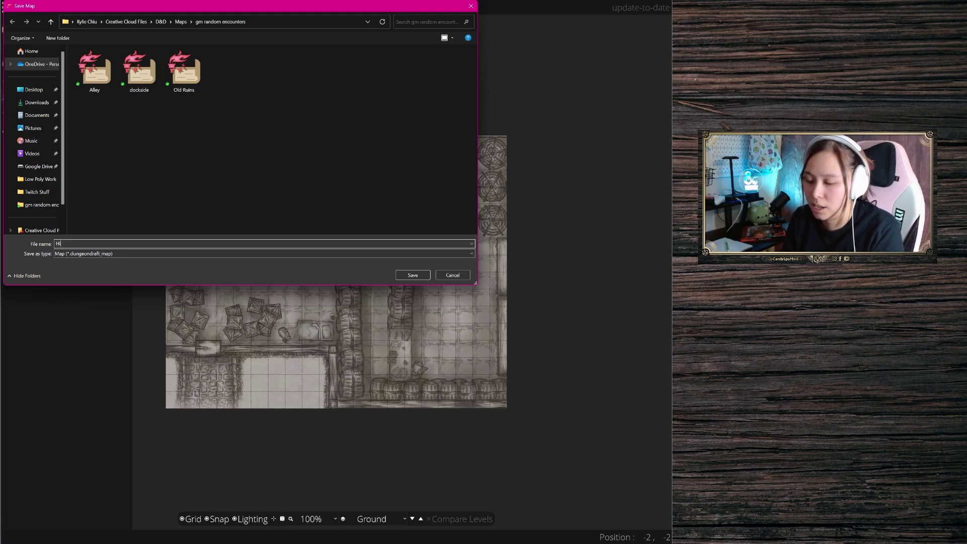
{"action": "type", "text": "Pot"}
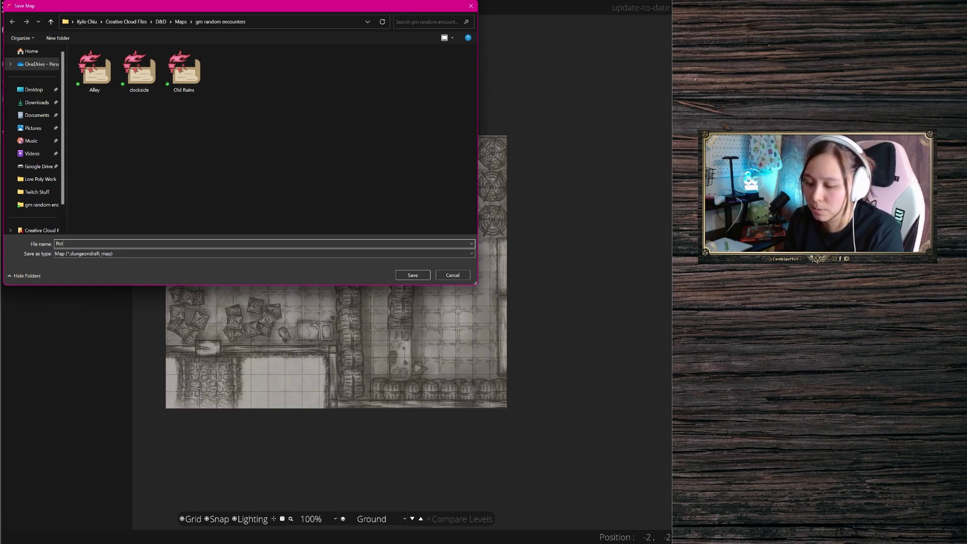
{"action": "type", "text": "ionLab"}
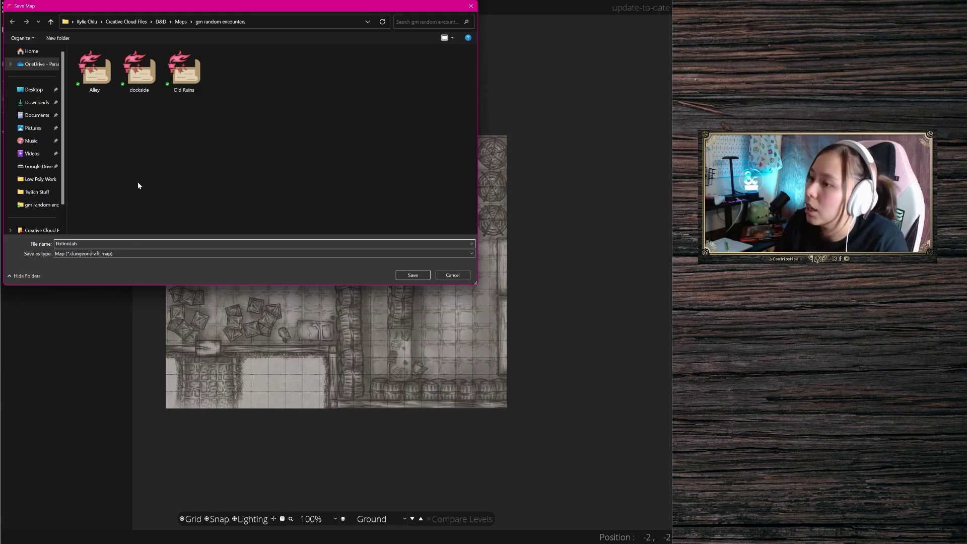
{"action": "left_click", "coordinate": [421, 275]}
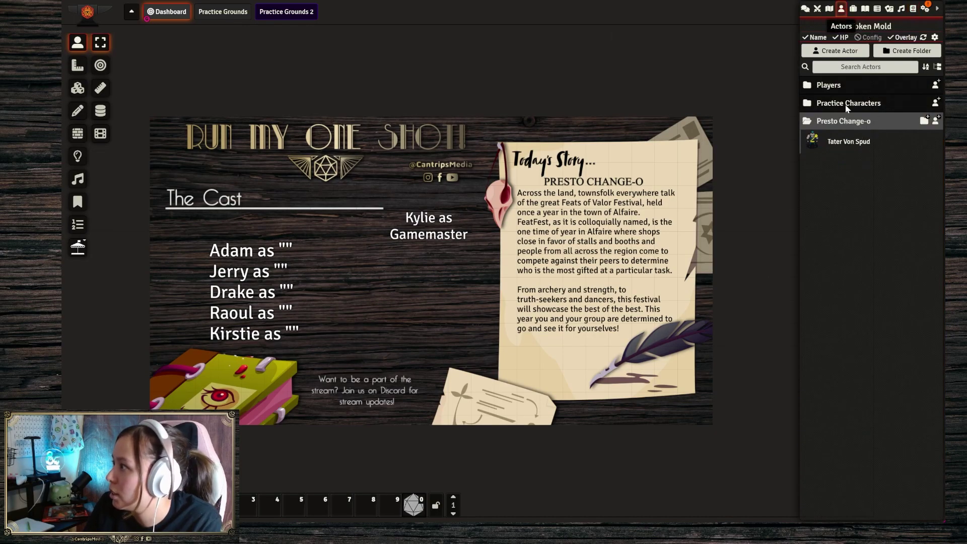
Step: Switch to Foundry VTT, collapse the Presto Change-o actor folder and expand the Players folder
{"action": "left_click", "coordinate": [851, 124]}
{"action": "left_click", "coordinate": [835, 86]}
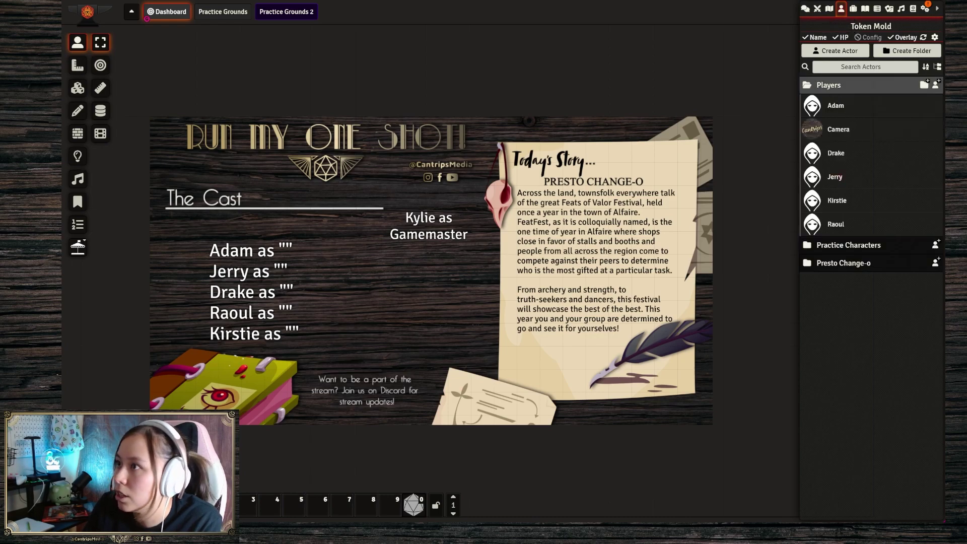
Step: Go to the open D&D Beyond character sheet, decline optional cookies, and view the character's portrait and class details
{"action": "key", "text": "ctrl+Tab"}
{"action": "key", "text": "ctrl+Tab"}
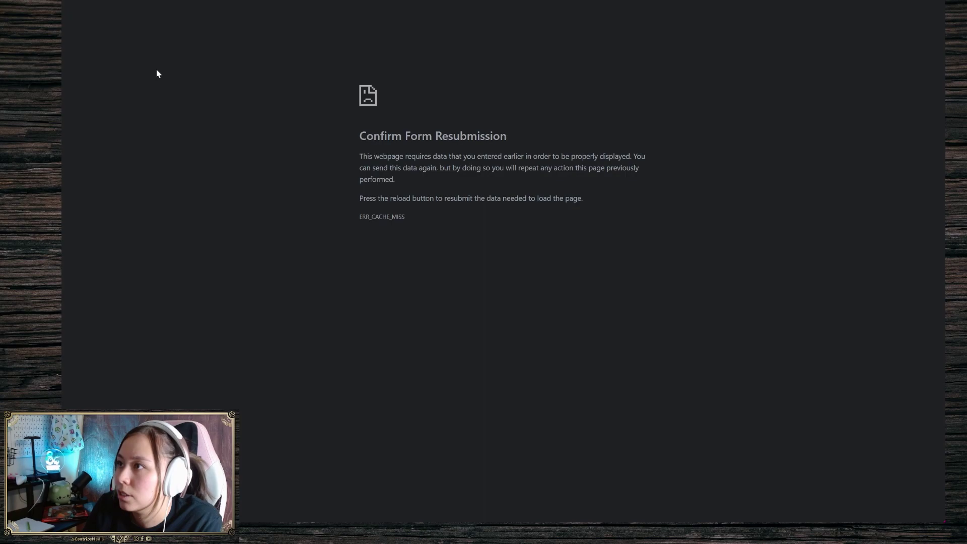
{"action": "key", "text": "ctrl+Tab"}
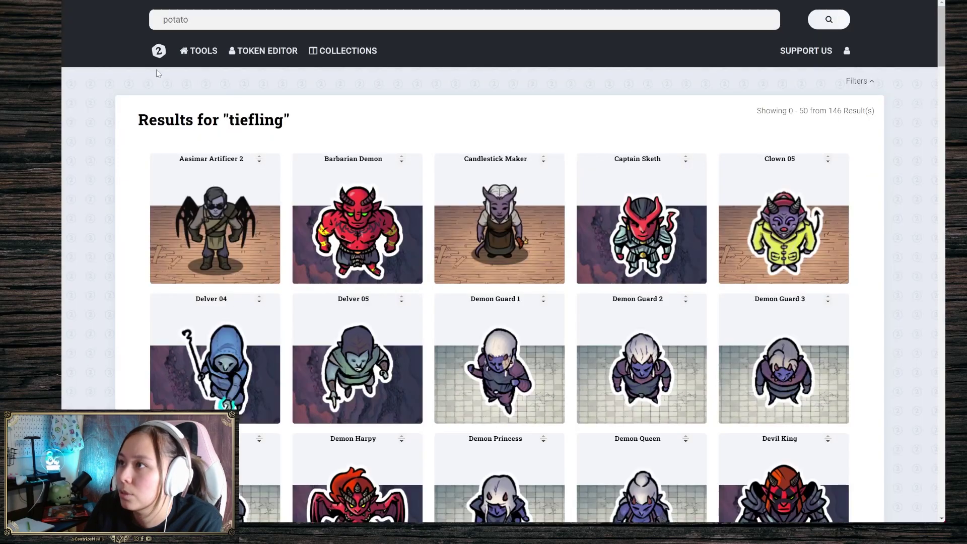
{"action": "key", "text": "ctrl+Tab"}
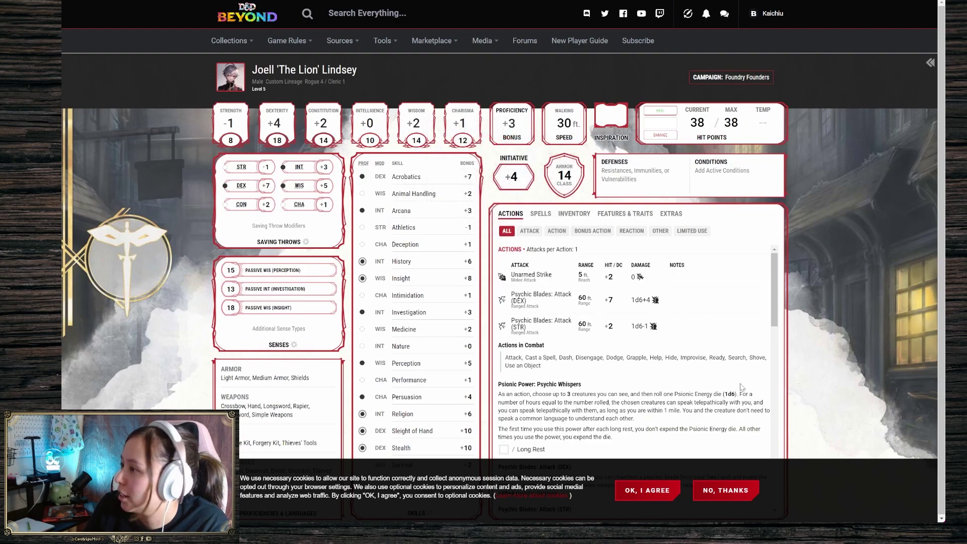
{"action": "left_click", "coordinate": [726, 491]}
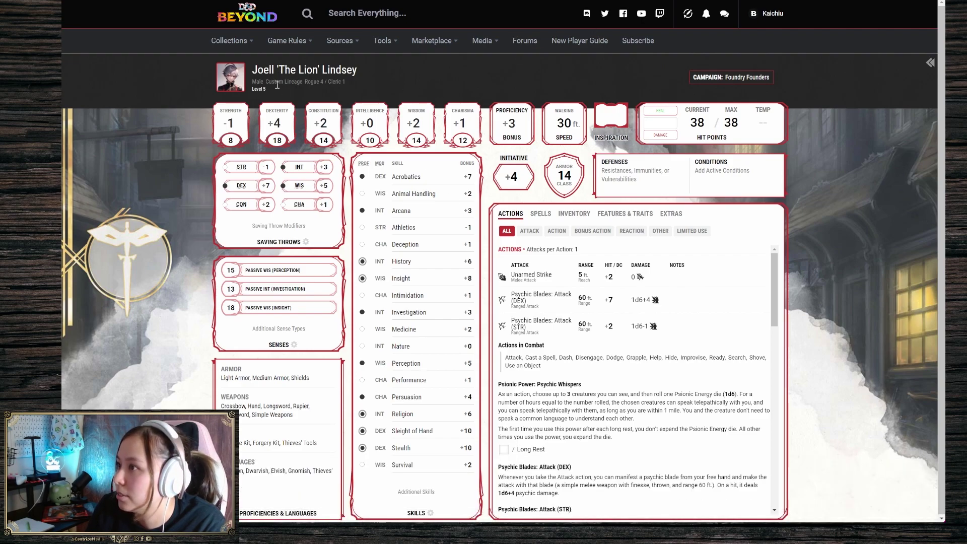
{"action": "left_click", "coordinate": [232, 84]}
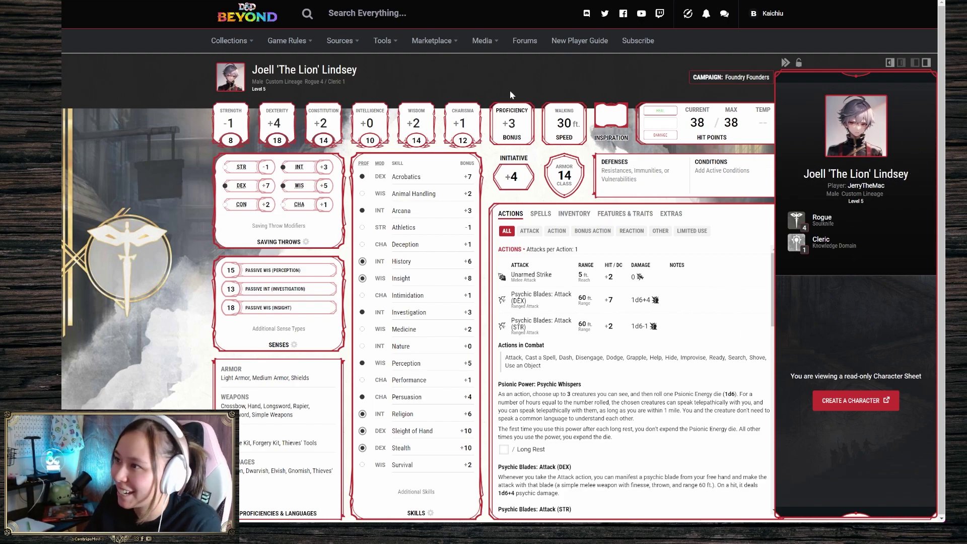
{"action": "left_click", "coordinate": [434, 69]}
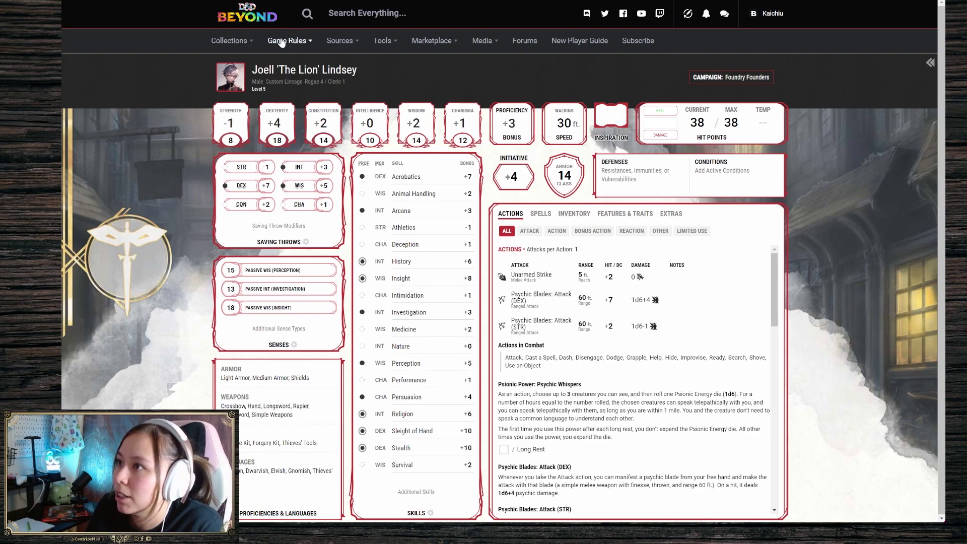
Step: Return to Foundry VTT and set its matching player and ScreenCapture as Owner of the fourth actor in the Players folder
{"action": "key", "text": "alt+Tab"}
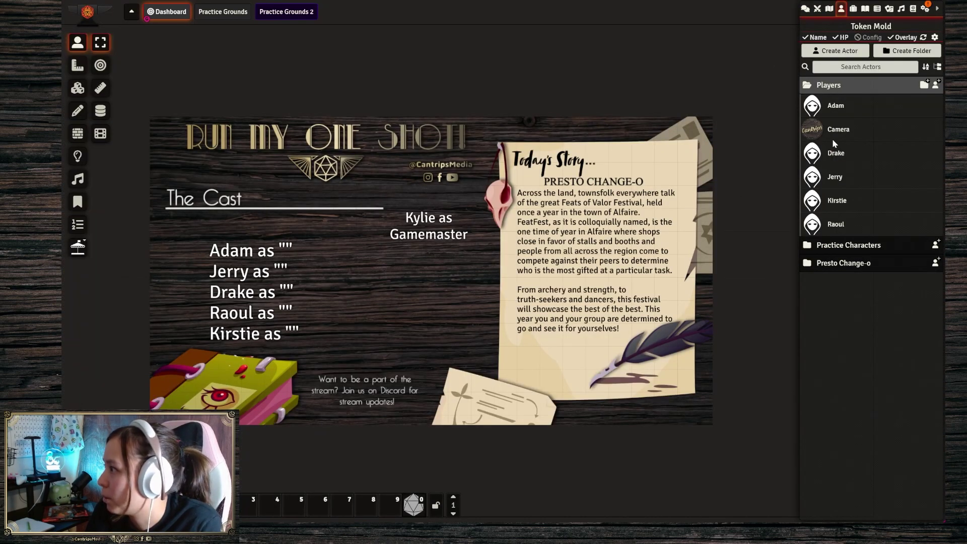
{"action": "right_click", "coordinate": [838, 187]}
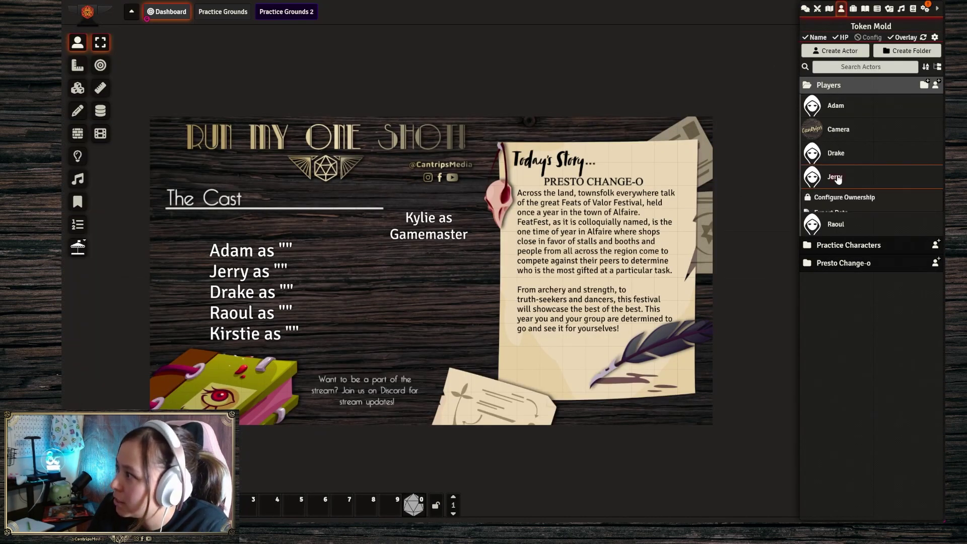
{"action": "left_click", "coordinate": [849, 198]}
{"action": "left_click", "coordinate": [715, 210]}
{"action": "left_click", "coordinate": [671, 210]}
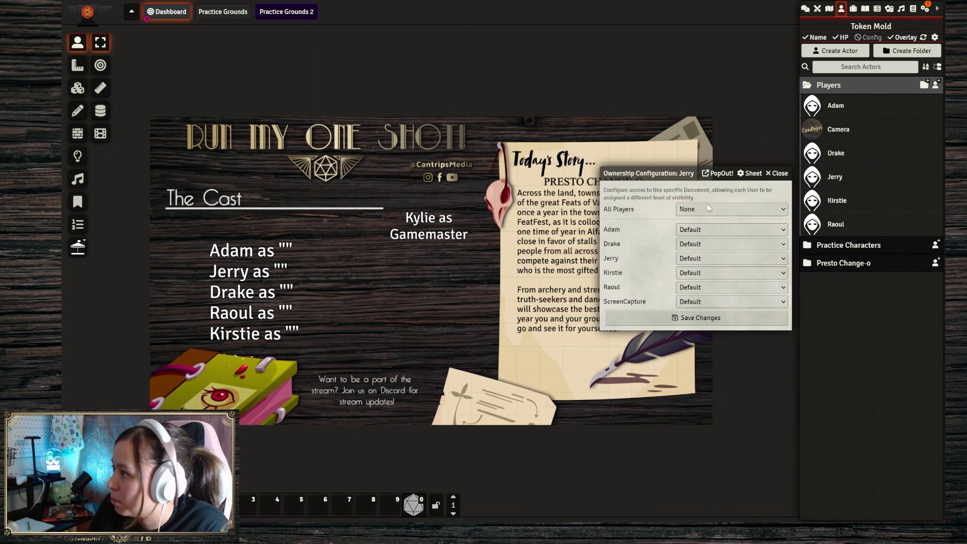
{"action": "left_click", "coordinate": [707, 260]}
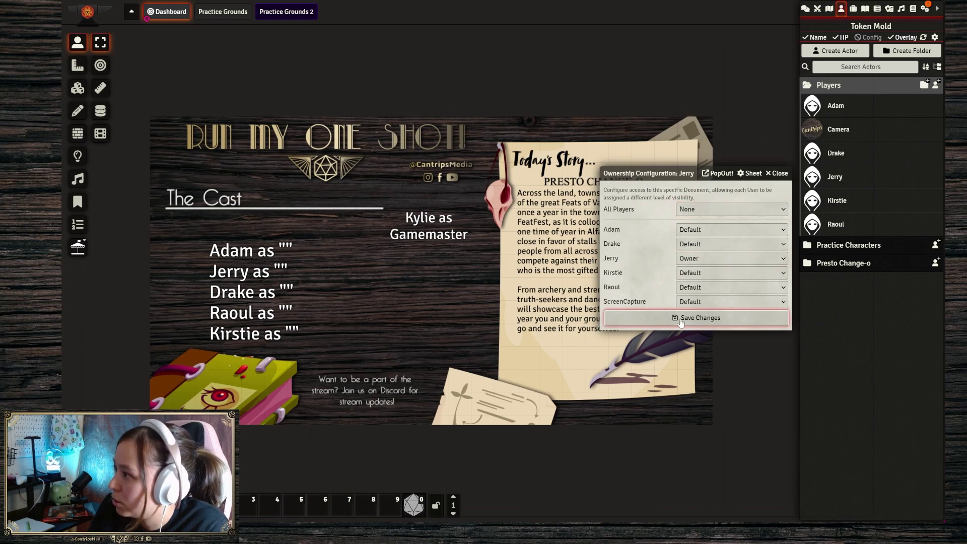
{"action": "left_click", "coordinate": [694, 323]}
{"action": "left_click", "coordinate": [694, 322]}
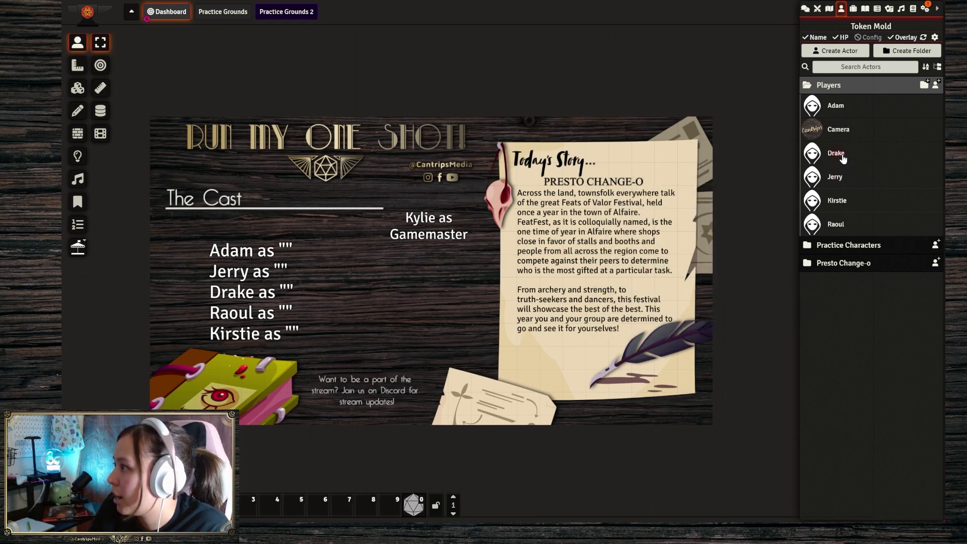
{"action": "right_click", "coordinate": [834, 184]}
{"action": "left_click", "coordinate": [844, 197]}
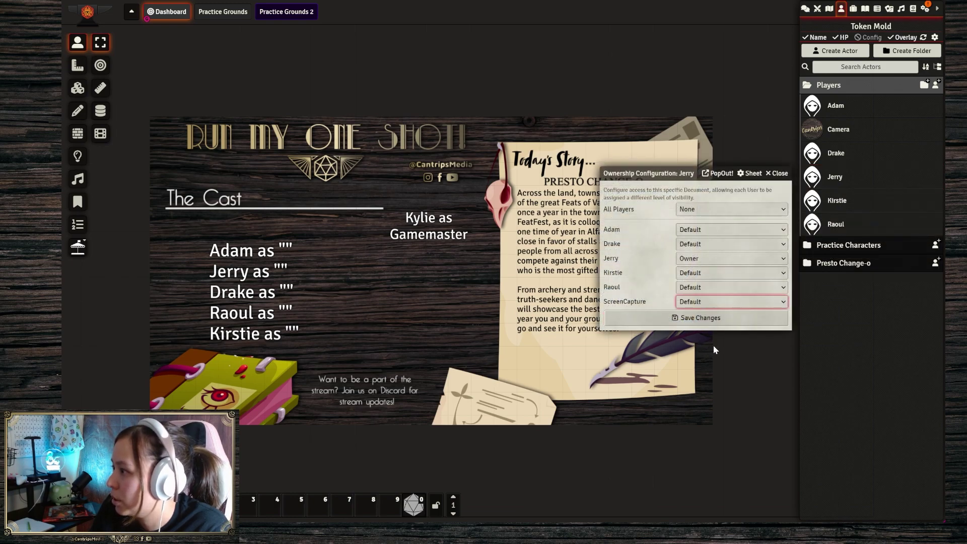
{"action": "left_click", "coordinate": [697, 318]}
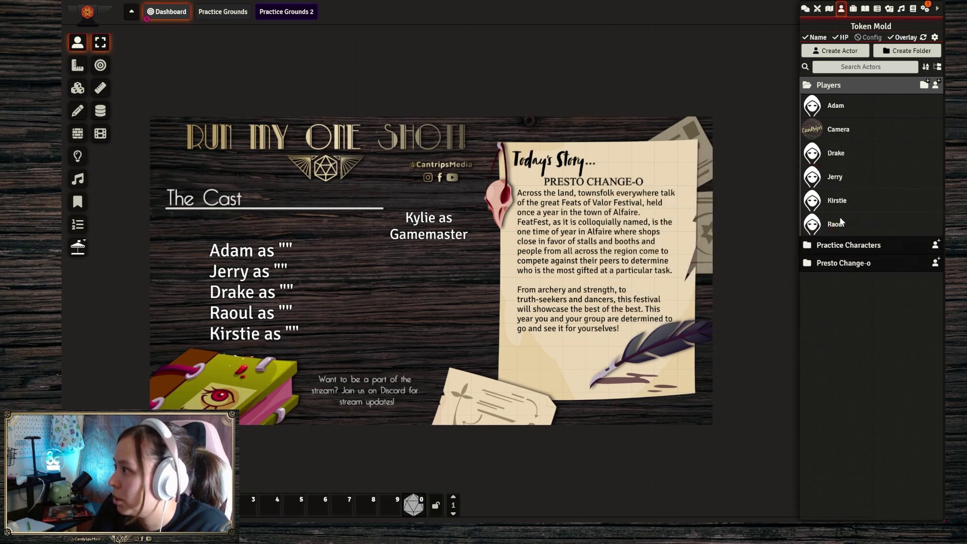
Step: Set its matching player as Owner of the third actor in the Players folder and save the ownership changes
{"action": "right_click", "coordinate": [835, 155]}
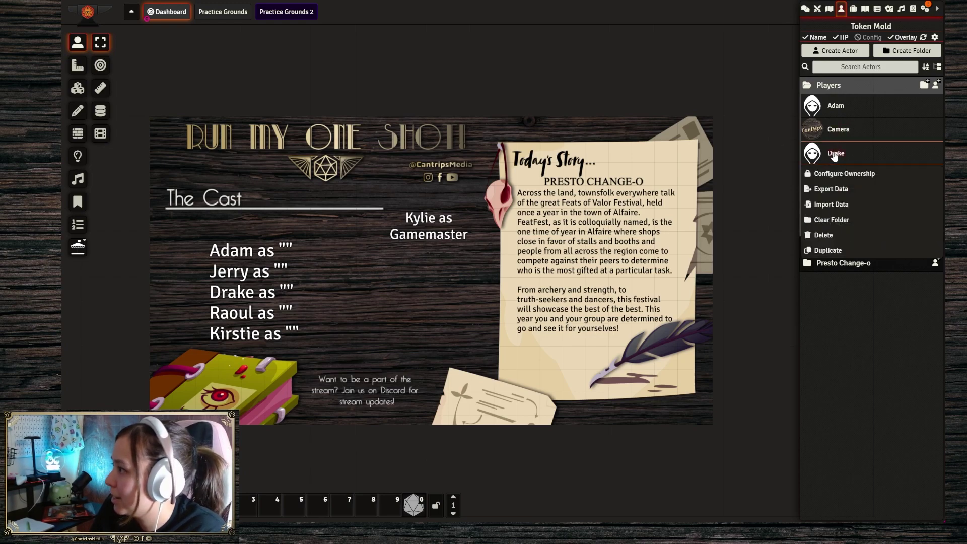
{"action": "left_click", "coordinate": [839, 176]}
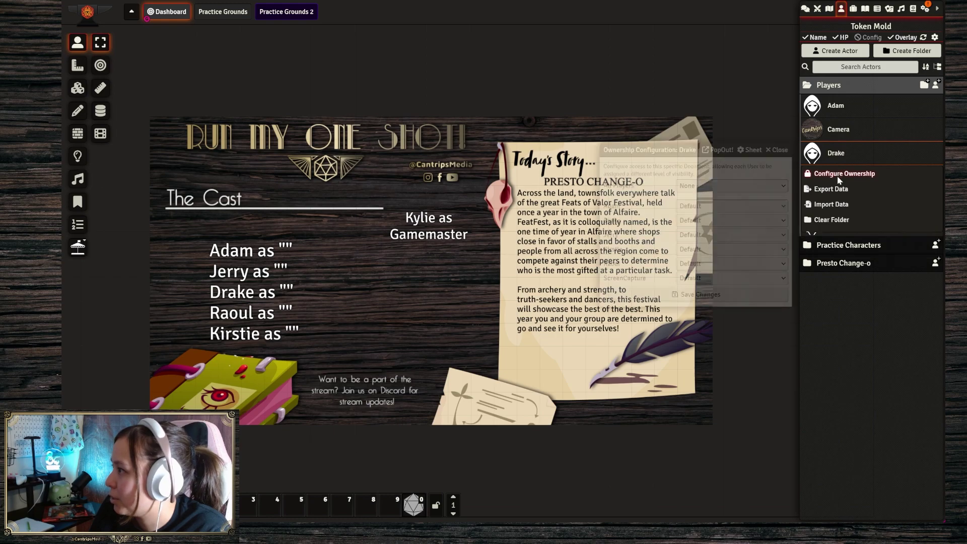
{"action": "left_click", "coordinate": [697, 220]}
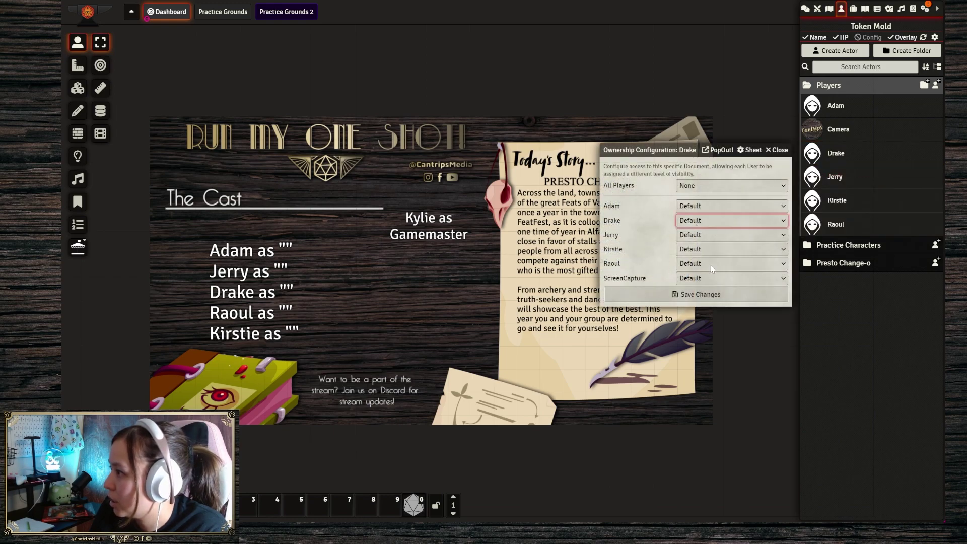
{"action": "left_click", "coordinate": [710, 267]}
{"action": "left_click", "coordinate": [700, 294]}
Step: Set ScreenCapture as Owner of the first actor in the Players folder and save the ownership changes
{"action": "left_click", "coordinate": [715, 231]}
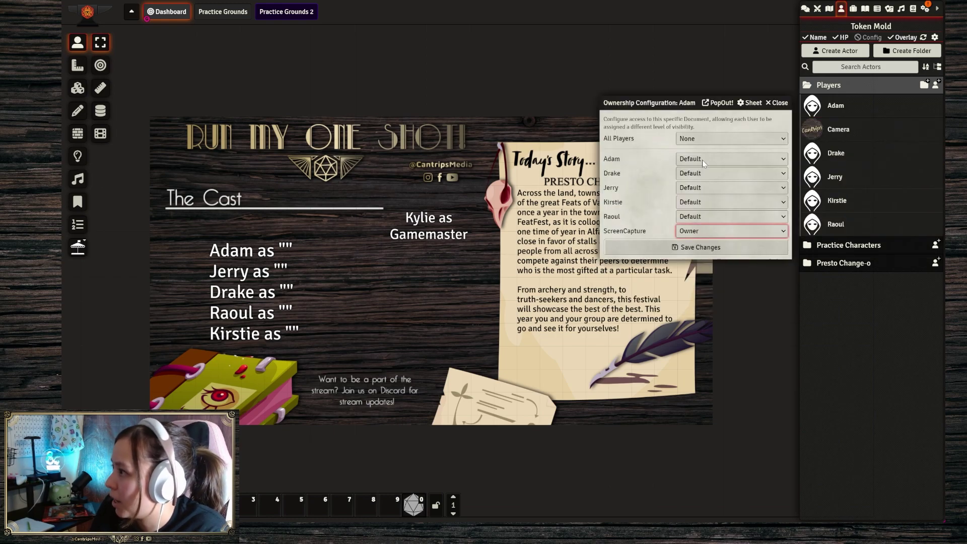
{"action": "left_click", "coordinate": [715, 159]}
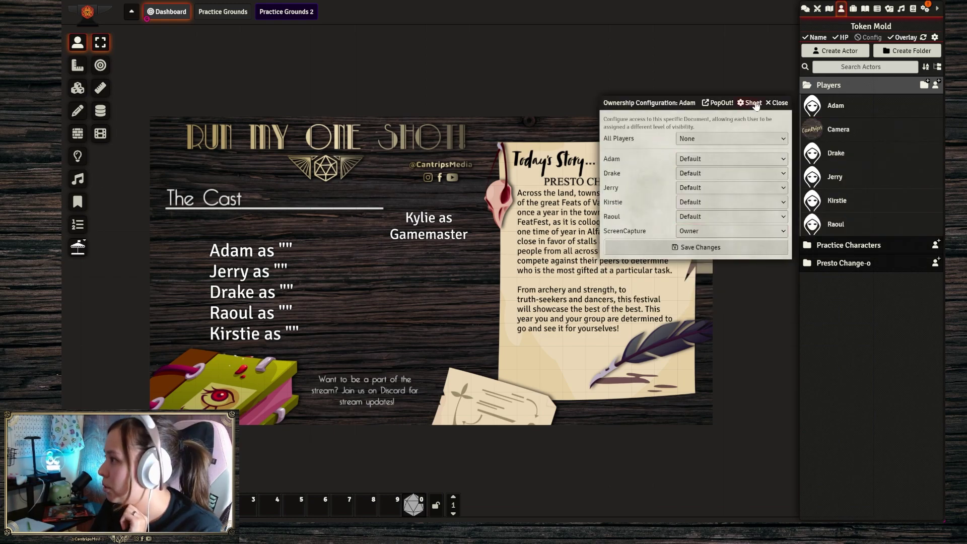
{"action": "left_click", "coordinate": [696, 247]}
{"action": "right_click", "coordinate": [838, 225]}
{"action": "left_click", "coordinate": [839, 210]}
{"action": "key", "text": "Escape"}
Step: Open the D&D Beyond Importer for the fourth player actor, enter the character's D&D Beyond URL, and include Image in the update
{"action": "right_click", "coordinate": [836, 177]}
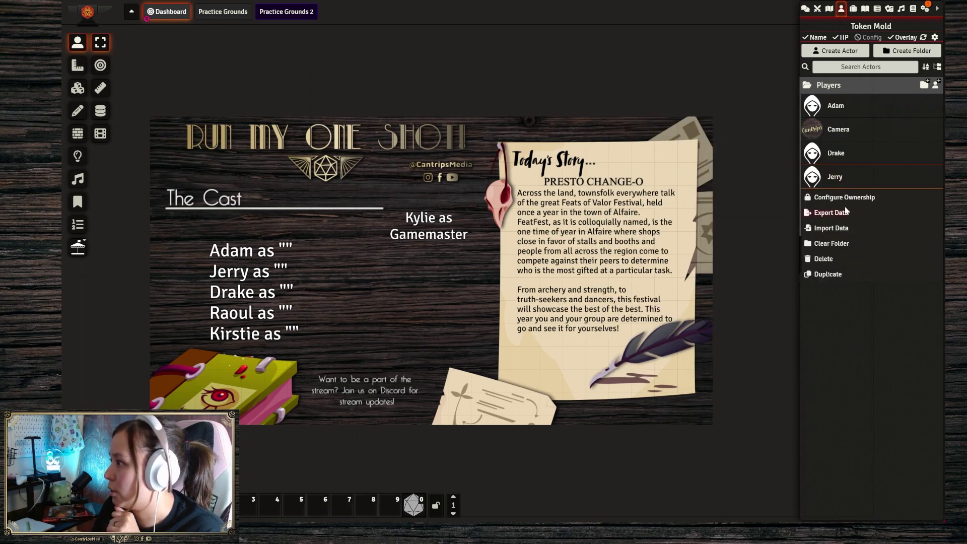
{"action": "left_click", "coordinate": [837, 177]}
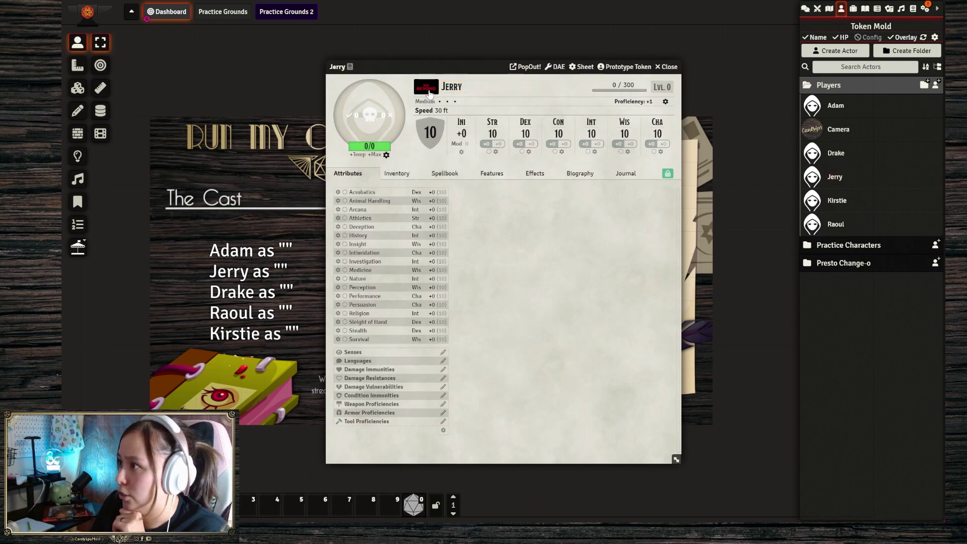
{"action": "left_click", "coordinate": [429, 91]}
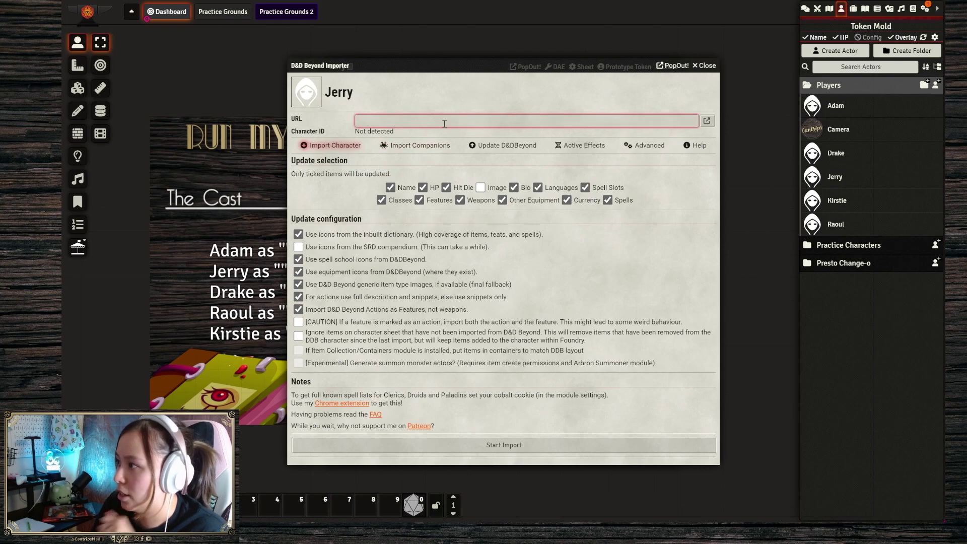
{"action": "type", "text": "https://www.dndbeyond.com/characters/101756298"}
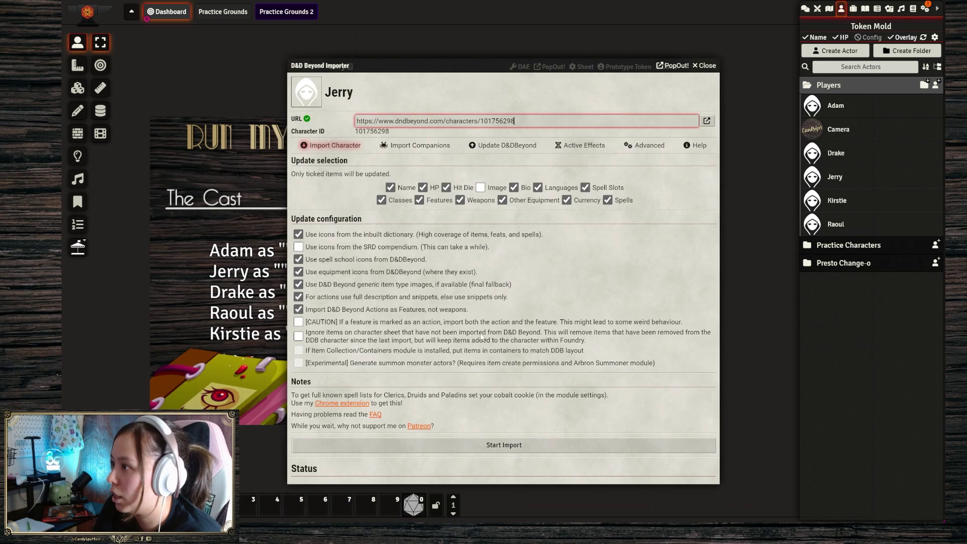
{"action": "left_click", "coordinate": [481, 188]}
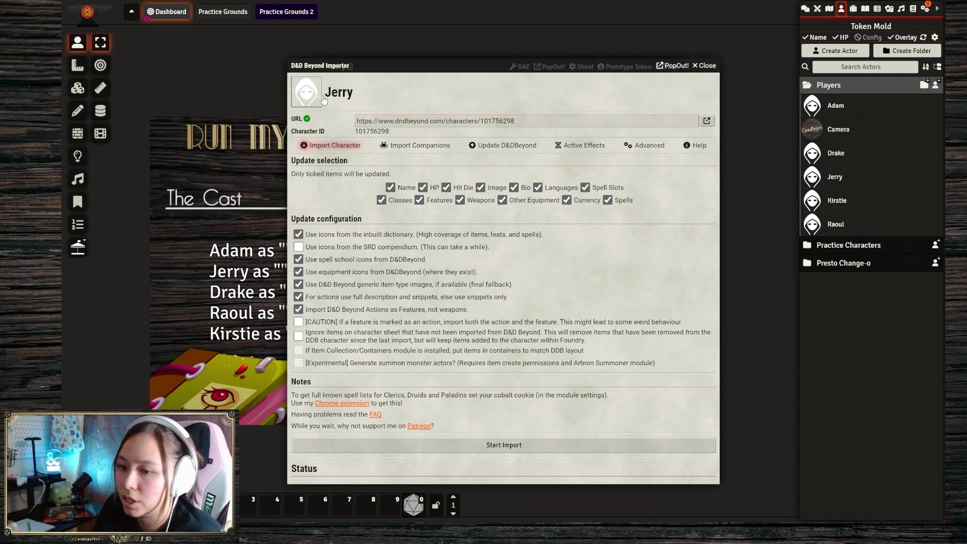
Step: Import the fourth player actor's character data from D&D Beyond, using the Default resource selection
{"action": "left_click", "coordinate": [481, 439]}
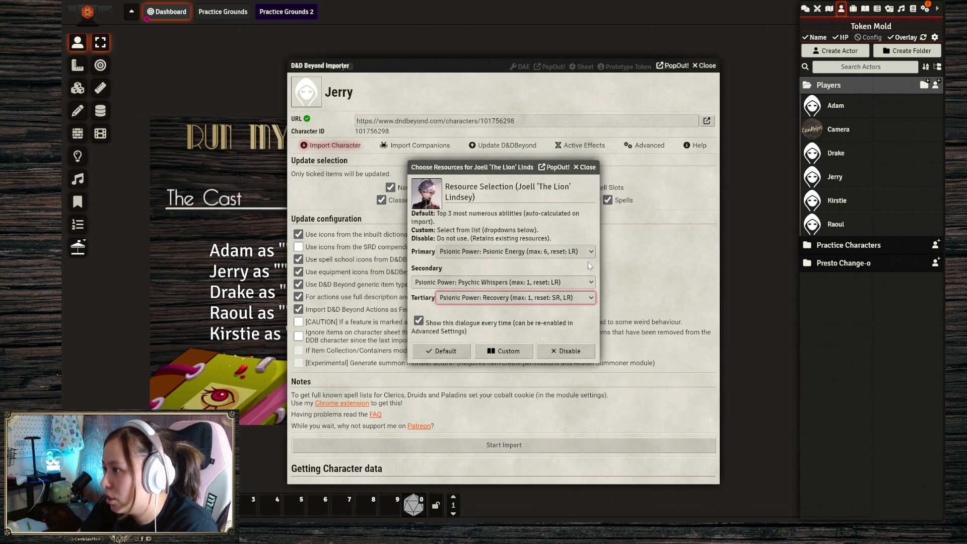
{"action": "left_click", "coordinate": [445, 353]}
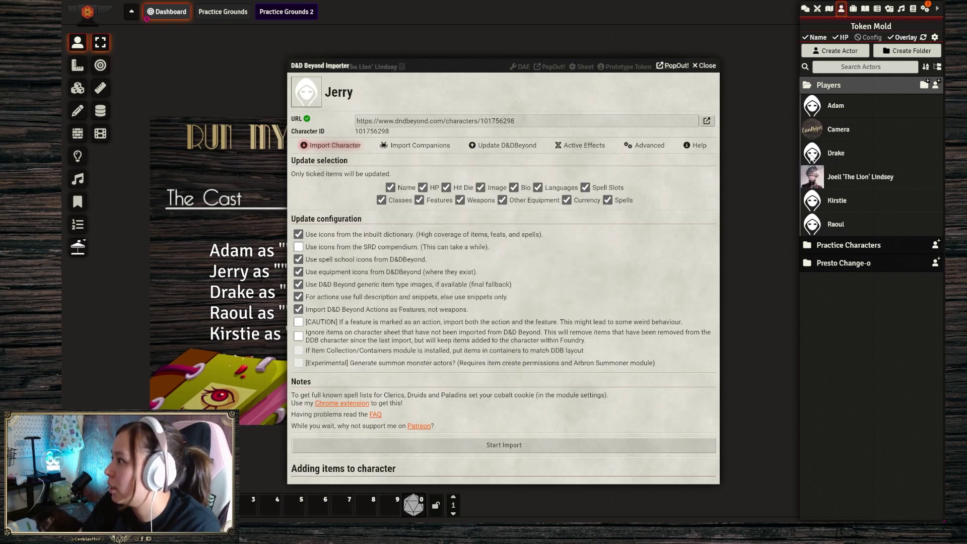
Step: Set the imported actor's prototype token name to Always for Everyone, and enable appending a number and prepending an adjective for unlinked tokens
{"action": "left_click", "coordinate": [638, 68]}
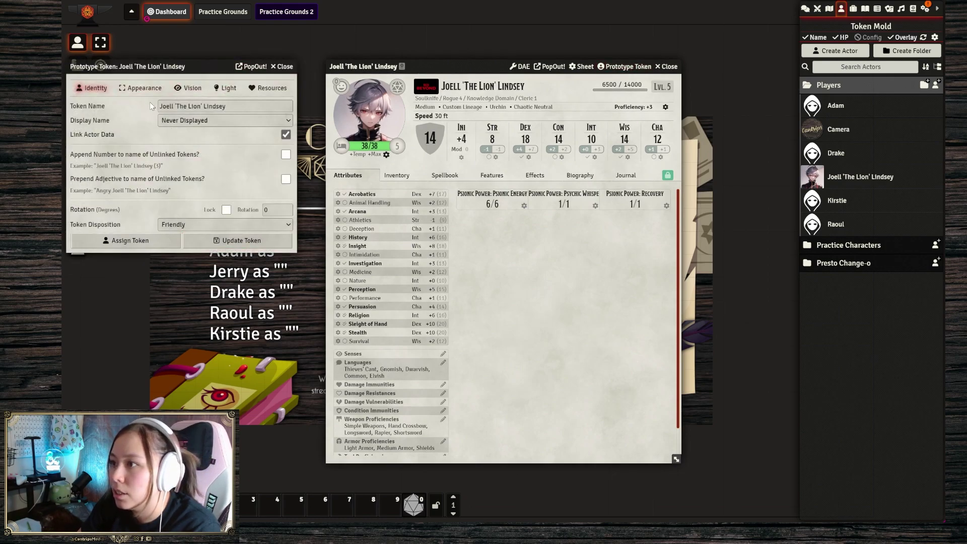
{"action": "left_click", "coordinate": [176, 125]}
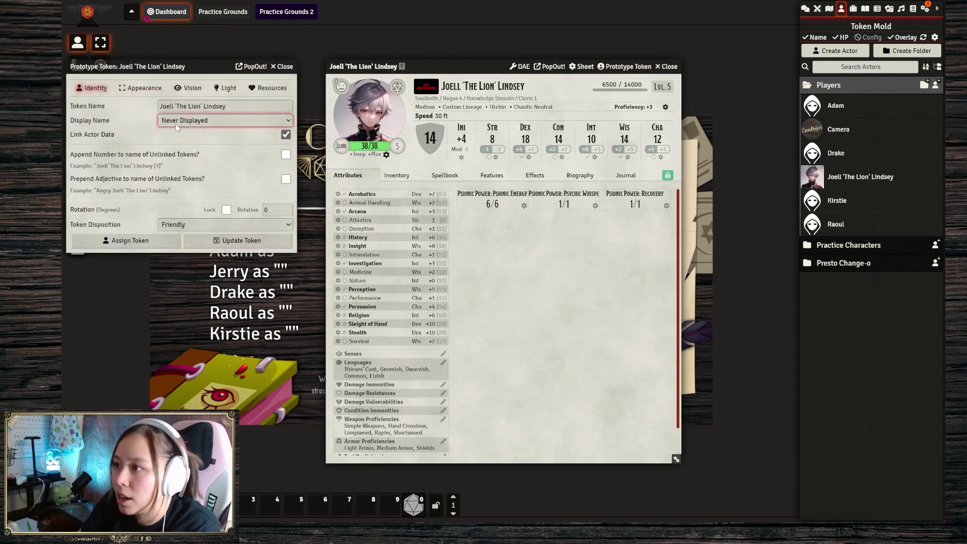
{"action": "left_click", "coordinate": [188, 179]}
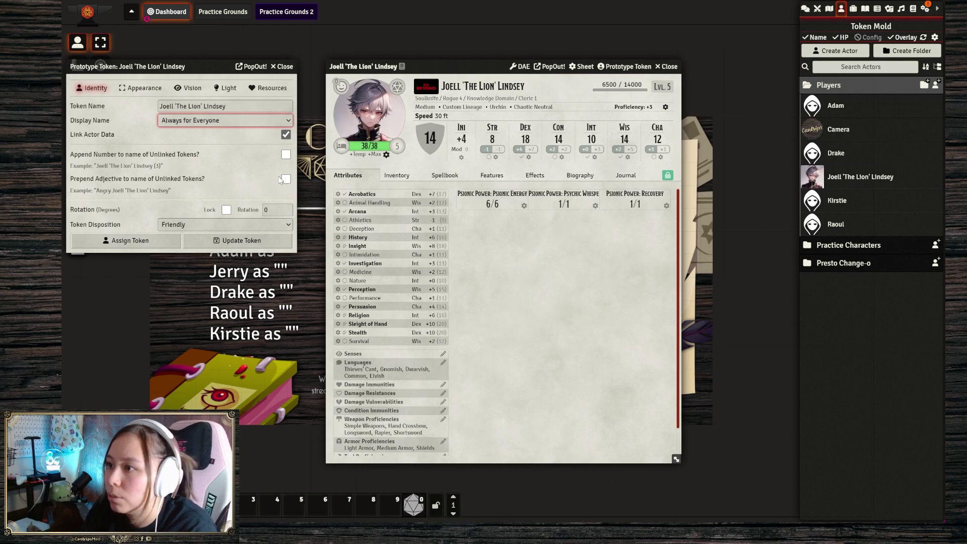
{"action": "left_click", "coordinate": [285, 155]}
{"action": "left_click", "coordinate": [286, 179]}
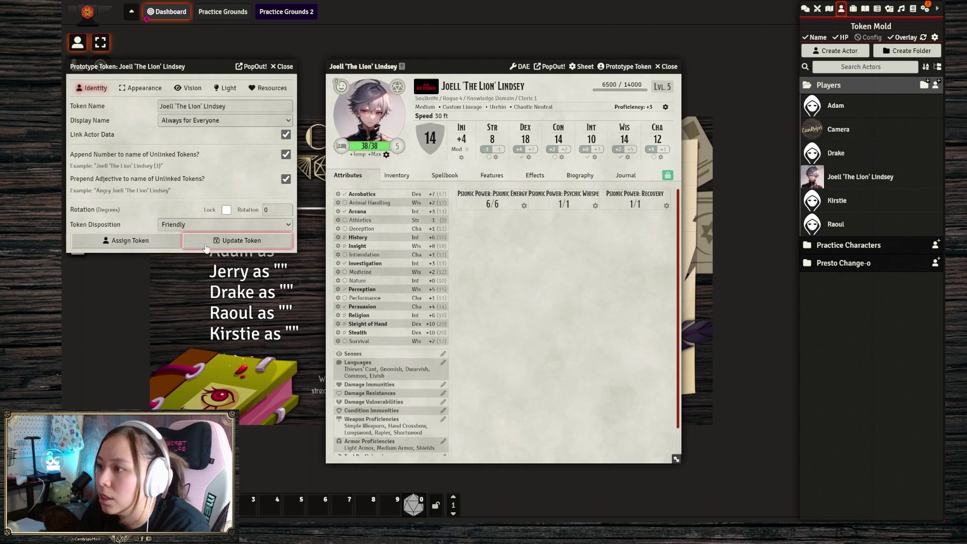
Step: Set the prototype token's bars to display Always for Everyone, assign attributes.hp to Bar 1, and update the token
{"action": "left_click", "coordinate": [190, 90]}
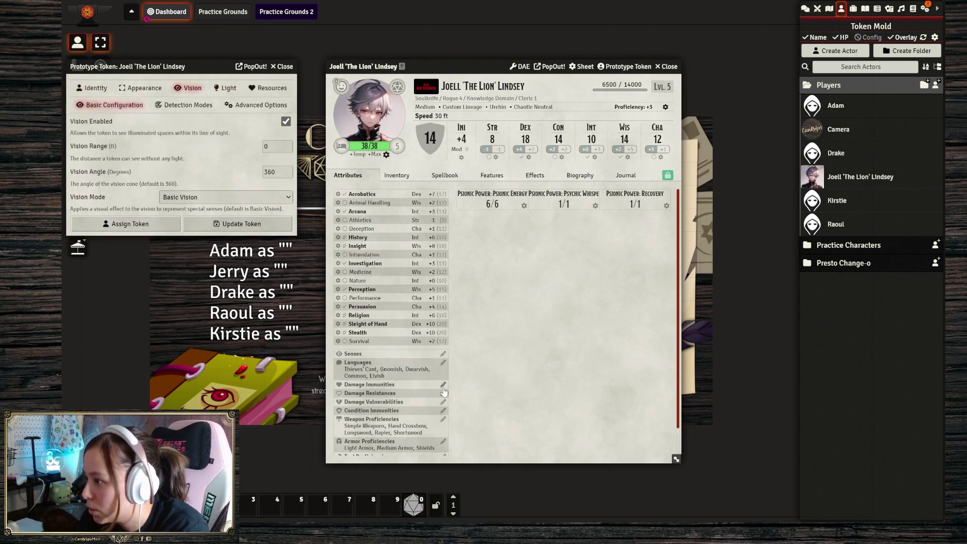
{"action": "scroll", "coordinate": [401, 393], "scroll_direction": "down", "scroll_amount": 1}
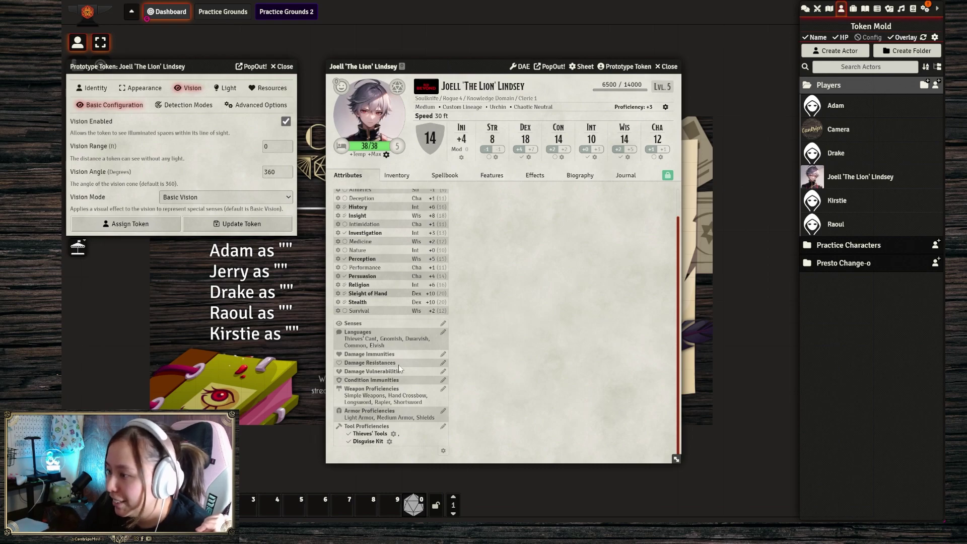
{"action": "scroll", "coordinate": [405, 379], "scroll_direction": "up", "scroll_amount": 1}
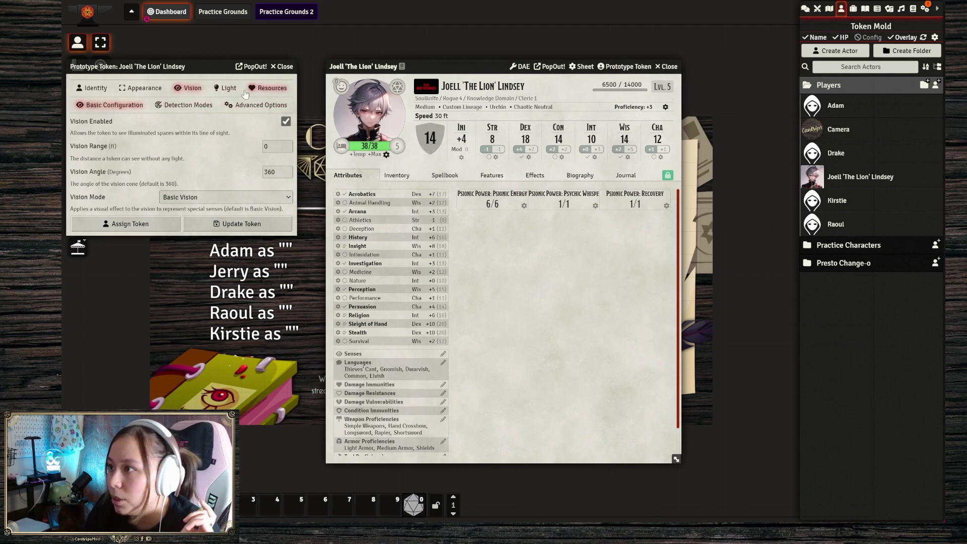
{"action": "left_click", "coordinate": [268, 88]}
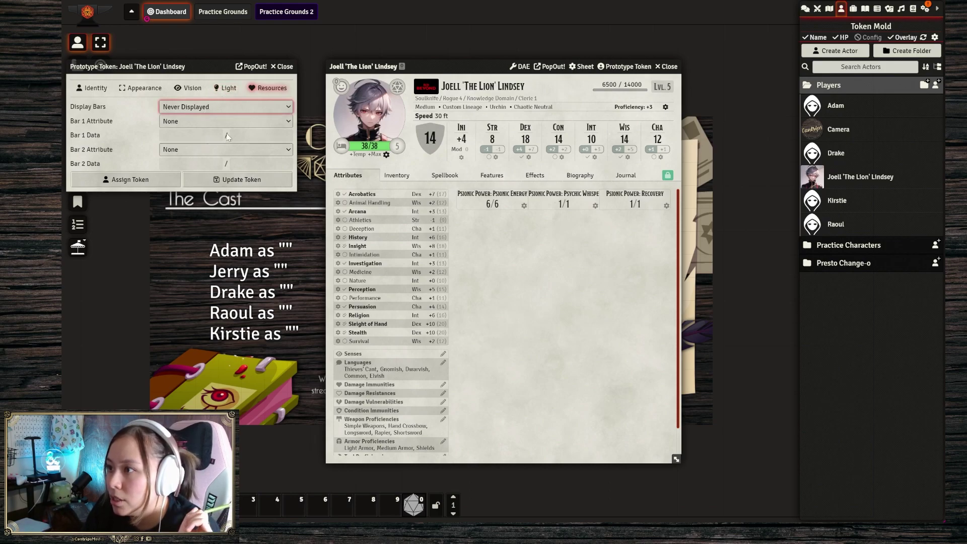
{"action": "left_click", "coordinate": [222, 164]}
{"action": "left_click", "coordinate": [207, 122]}
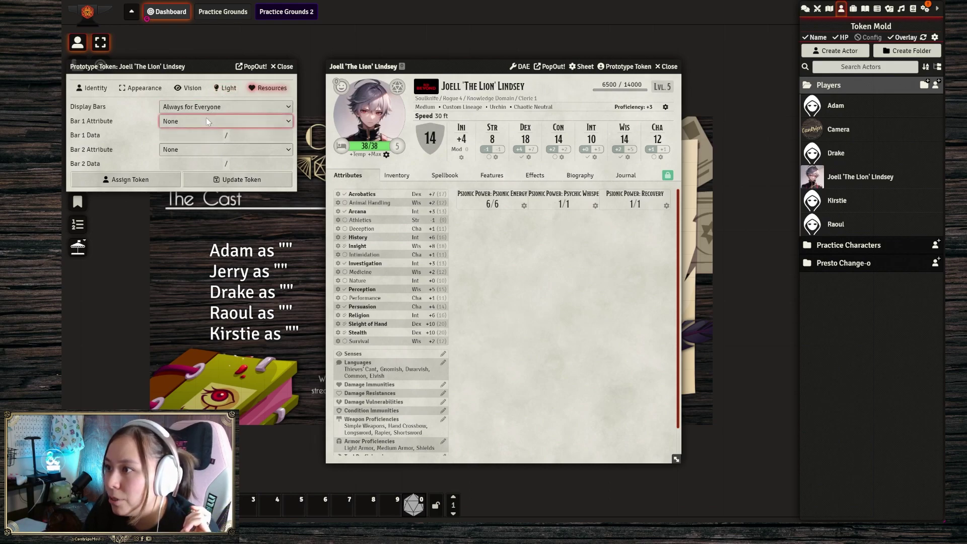
{"action": "left_click", "coordinate": [205, 149]}
{"action": "left_click", "coordinate": [171, 150]}
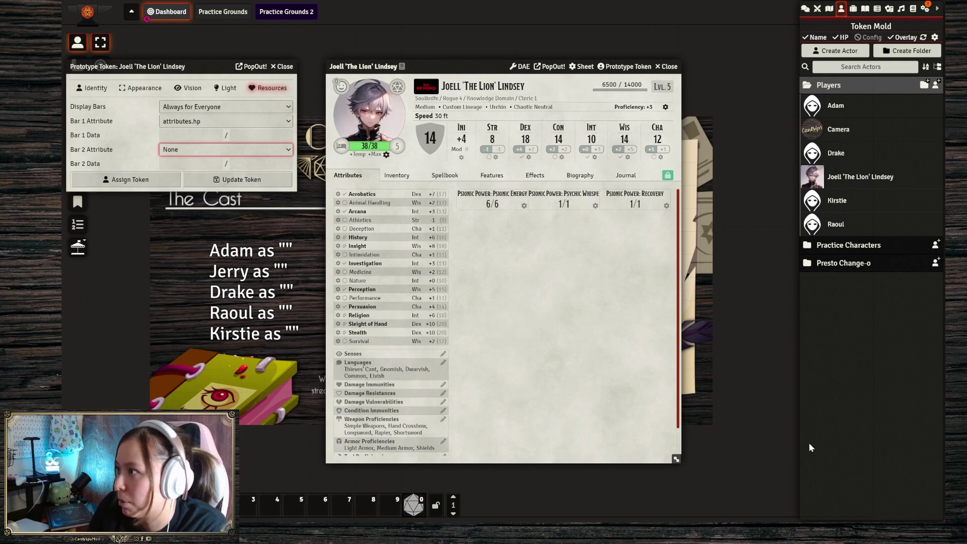
{"action": "left_click", "coordinate": [201, 175]}
Step: Set the Tidy5e Sheet color theme to Alternate (dark) in the game settings and save the changes
{"action": "left_click", "coordinate": [580, 67]}
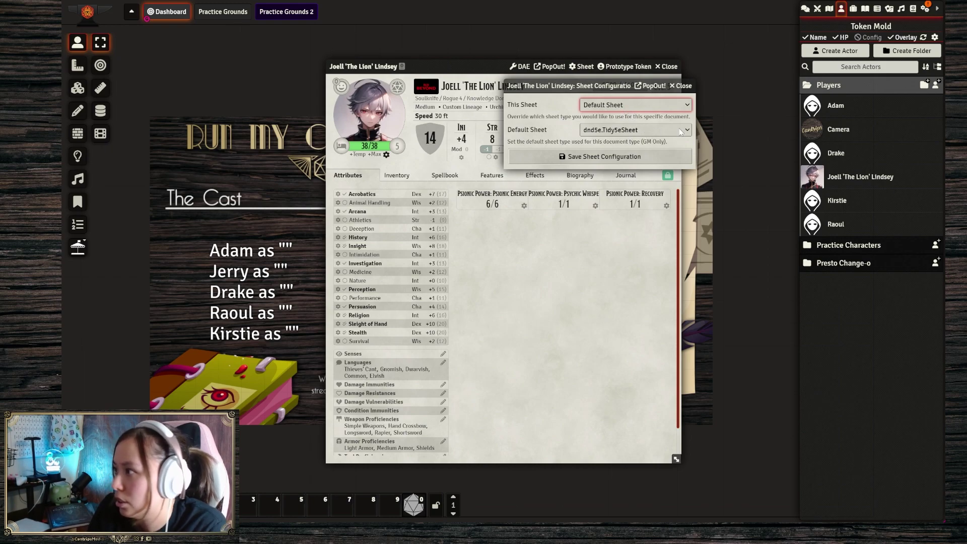
{"action": "left_click", "coordinate": [607, 156]}
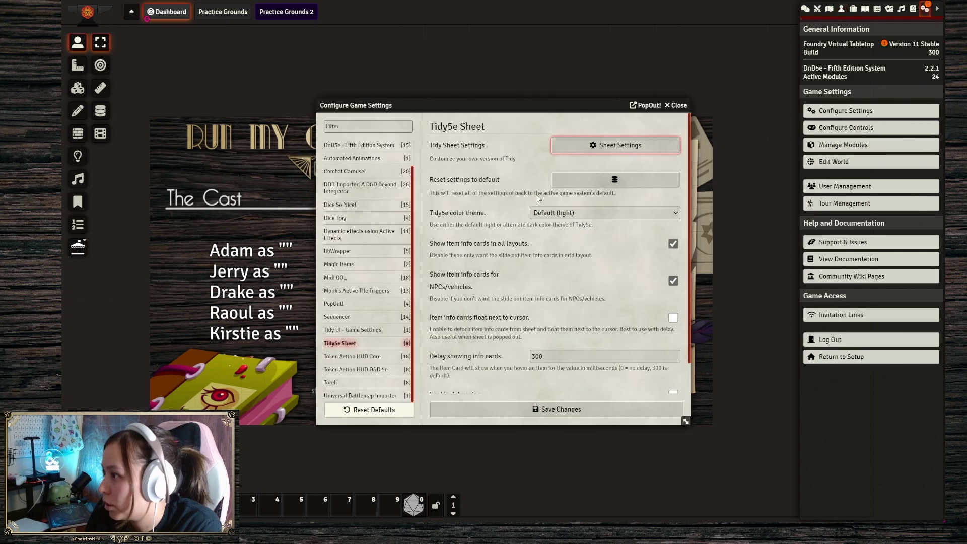
{"action": "left_click", "coordinate": [579, 215]}
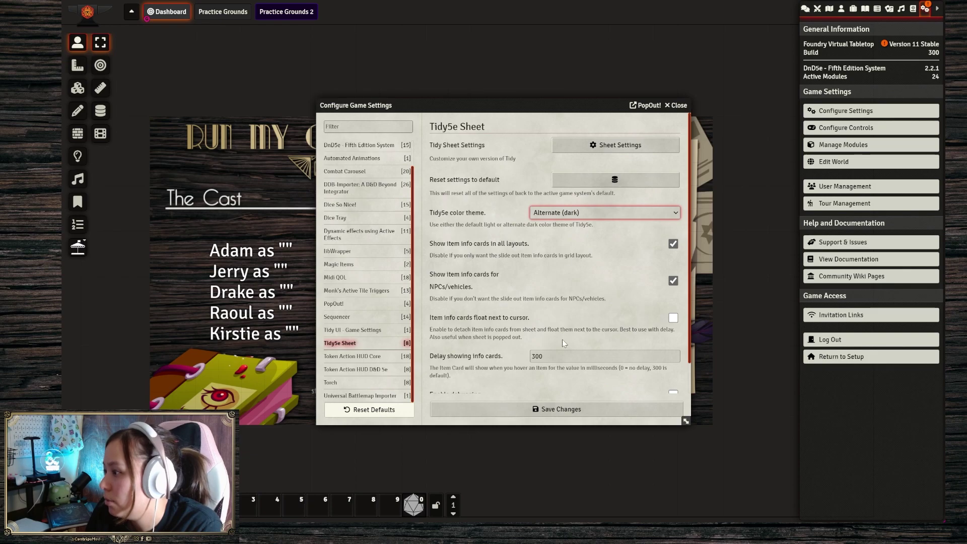
{"action": "left_click", "coordinate": [566, 411]}
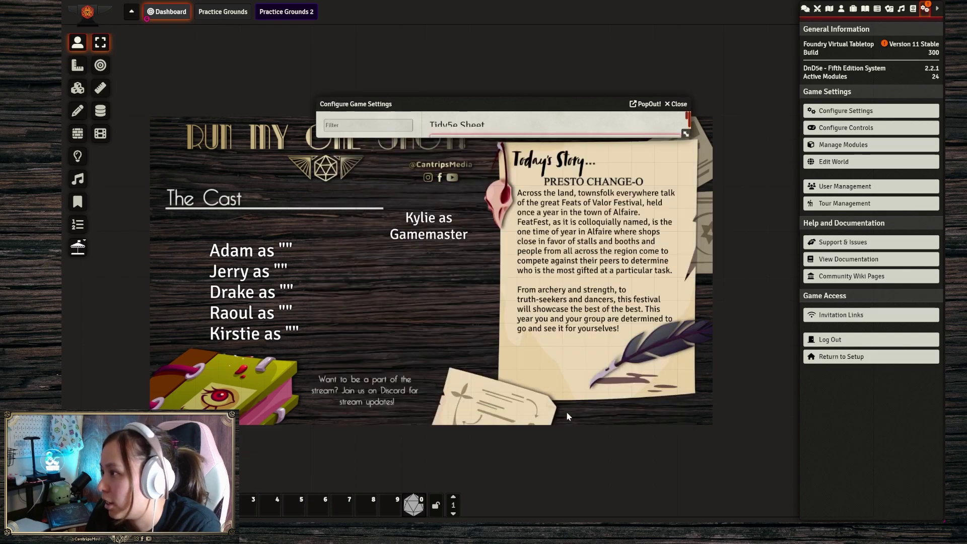
Step: Review the imported actor's sheet in the new theme, including its Spellbook, Inventory, Features, Effects and Biography
{"action": "left_click", "coordinate": [842, 8]}
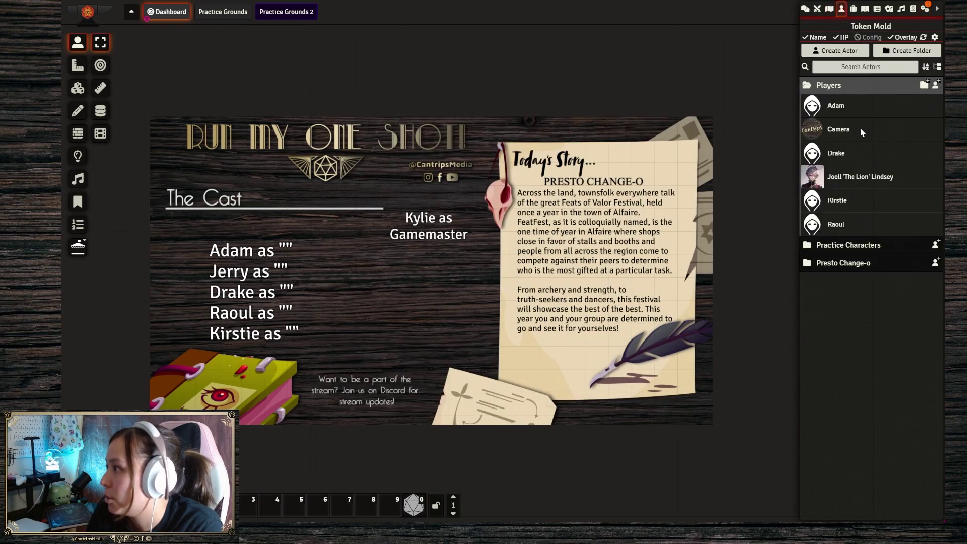
{"action": "left_click", "coordinate": [846, 181]}
{"action": "left_click_drag", "start_coordinate": [477, 72], "coordinate": [373, 55]}
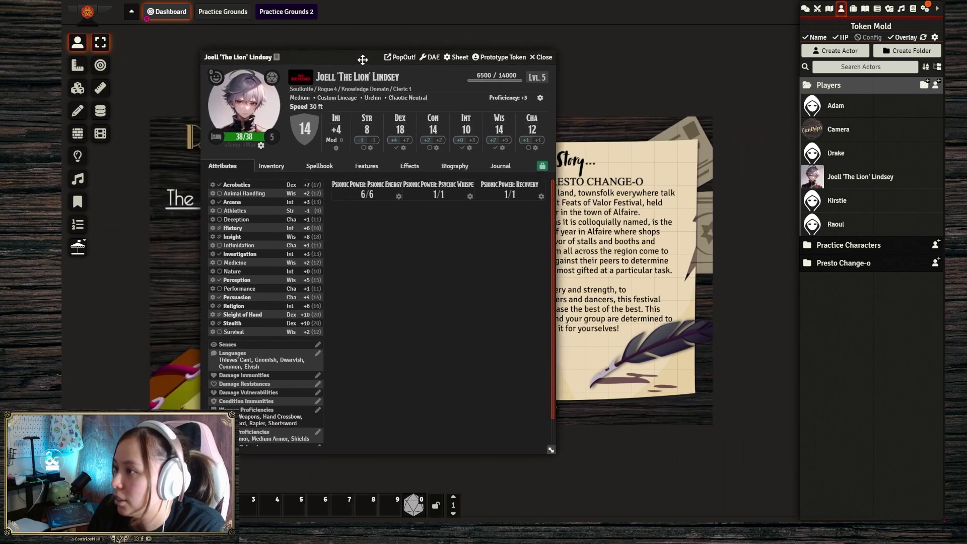
{"action": "left_click", "coordinate": [309, 166]}
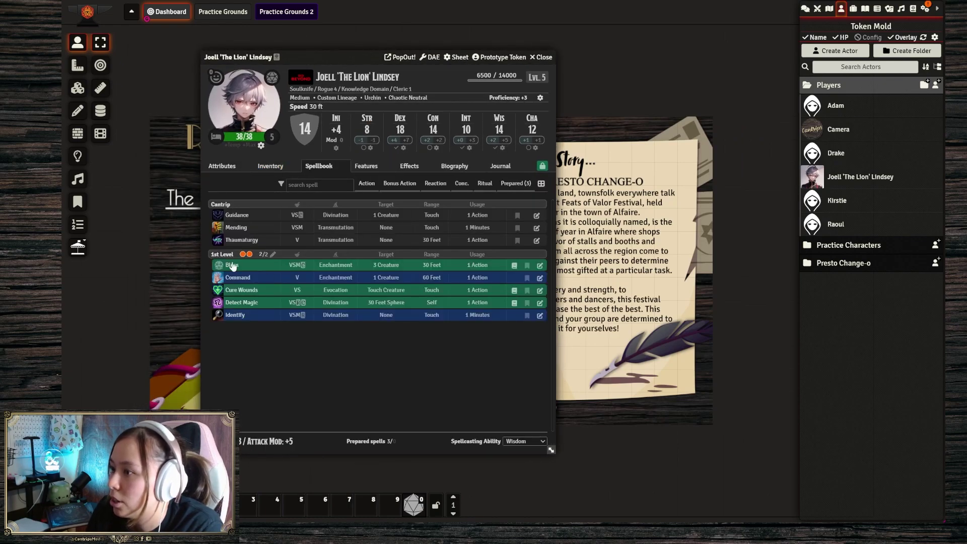
{"action": "left_click", "coordinate": [271, 166]}
{"action": "left_click", "coordinate": [367, 166]}
{"action": "left_click", "coordinate": [409, 166]}
{"action": "left_click", "coordinate": [454, 166]}
{"action": "left_click", "coordinate": [405, 167]}
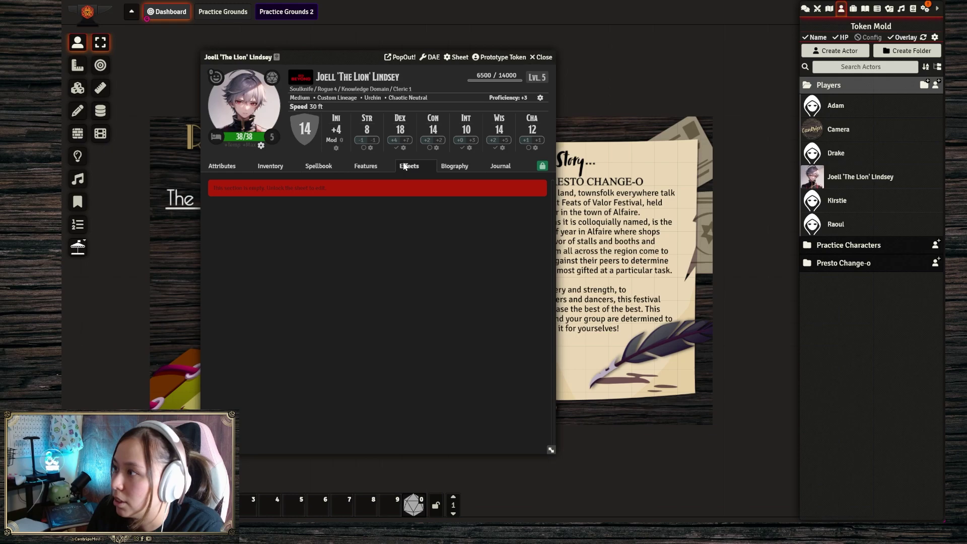
{"action": "left_click", "coordinate": [222, 166]}
{"action": "left_click", "coordinate": [541, 57]}
Step: Place the fourth player actor's token on the Dashboard scene, between the cast list and the story parchment
{"action": "left_click", "coordinate": [926, 9]}
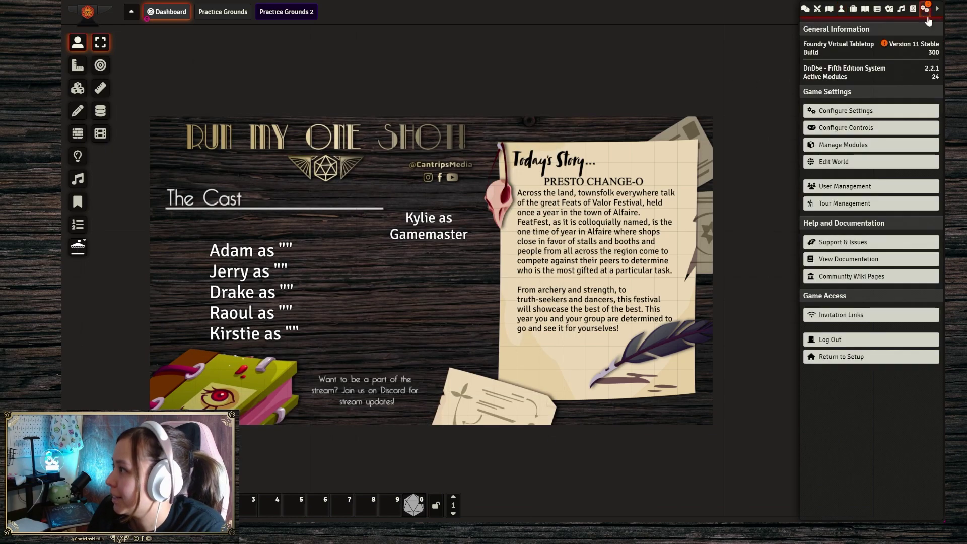
{"action": "left_click", "coordinate": [842, 9]}
{"action": "left_click_drag", "start_coordinate": [846, 181], "coordinate": [392, 287]}
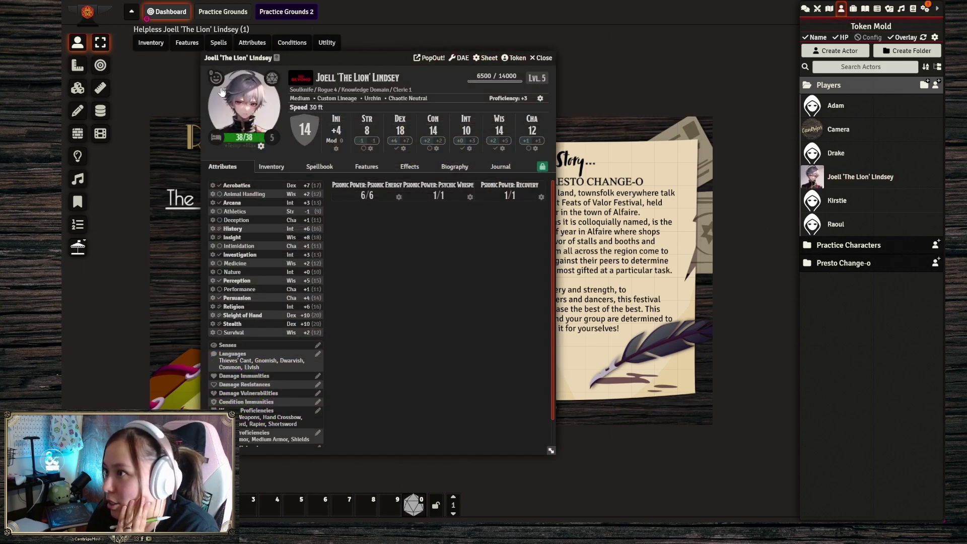
Step: Examine the placed token's character image options, enlarged token artwork and token configuration
{"action": "left_click", "coordinate": [238, 105]}
{"action": "left_click", "coordinate": [440, 77]}
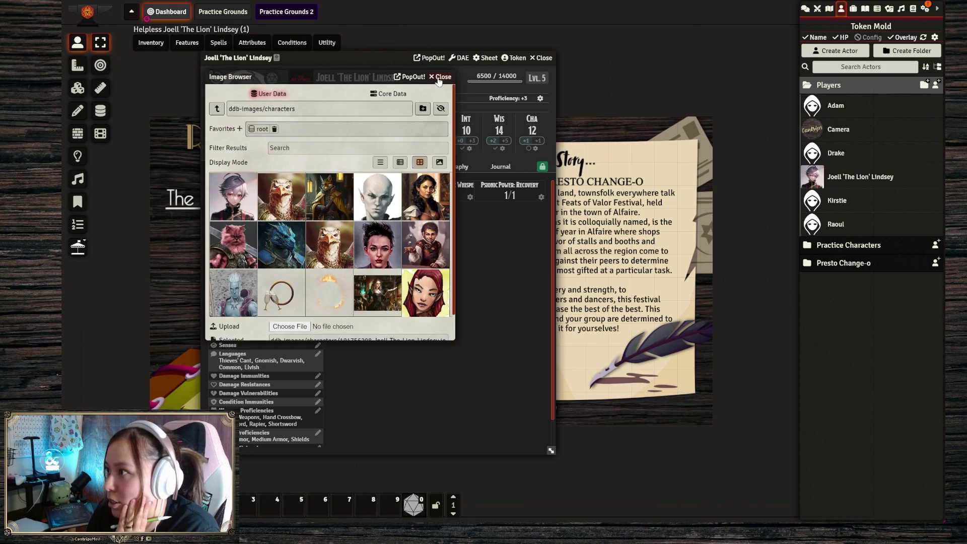
{"action": "left_click", "coordinate": [255, 113]}
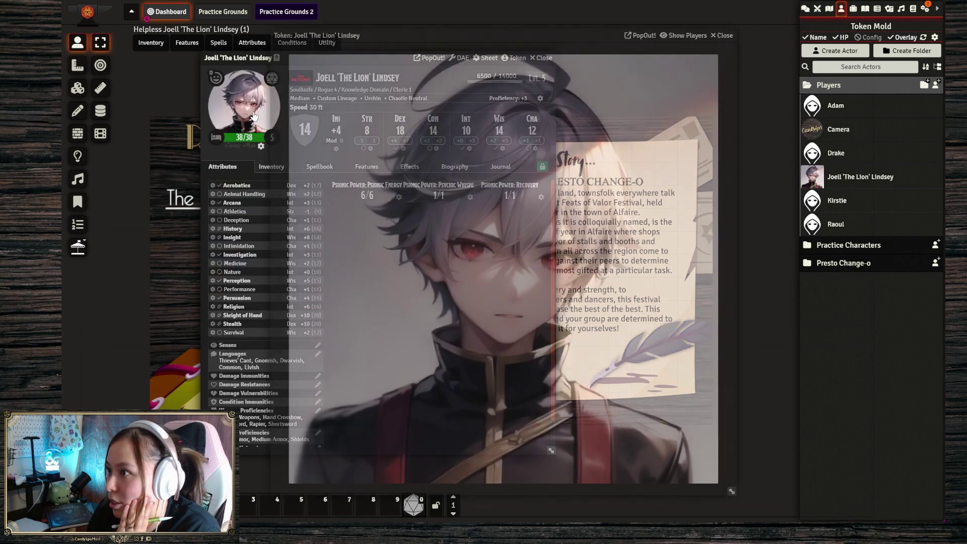
{"action": "left_click", "coordinate": [711, 30]}
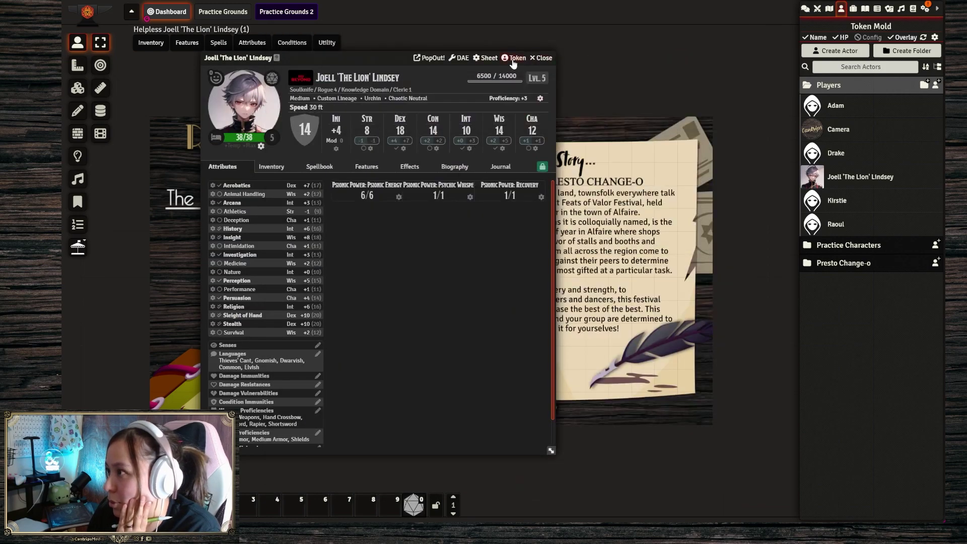
{"action": "left_click", "coordinate": [515, 58]}
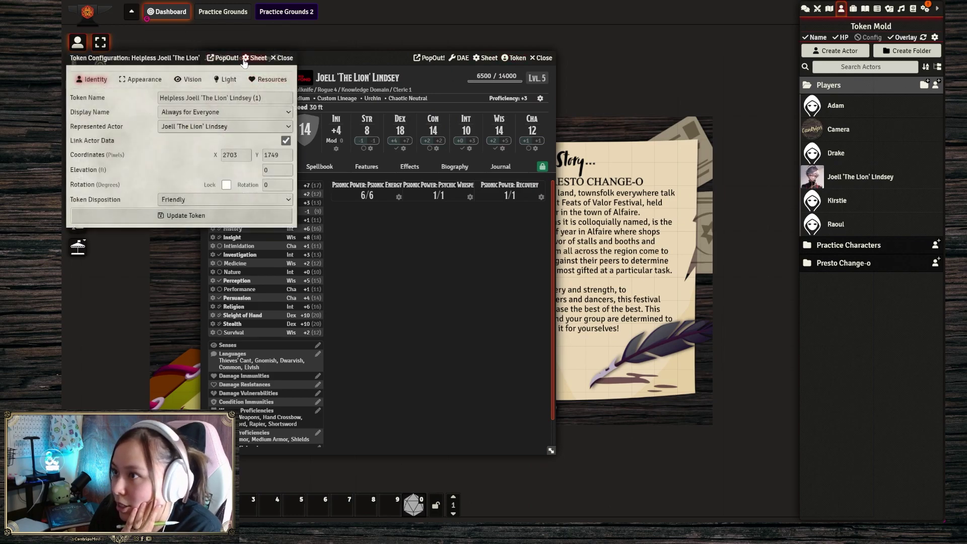
{"action": "left_click_drag", "start_coordinate": [130, 60], "coordinate": [216, 133]}
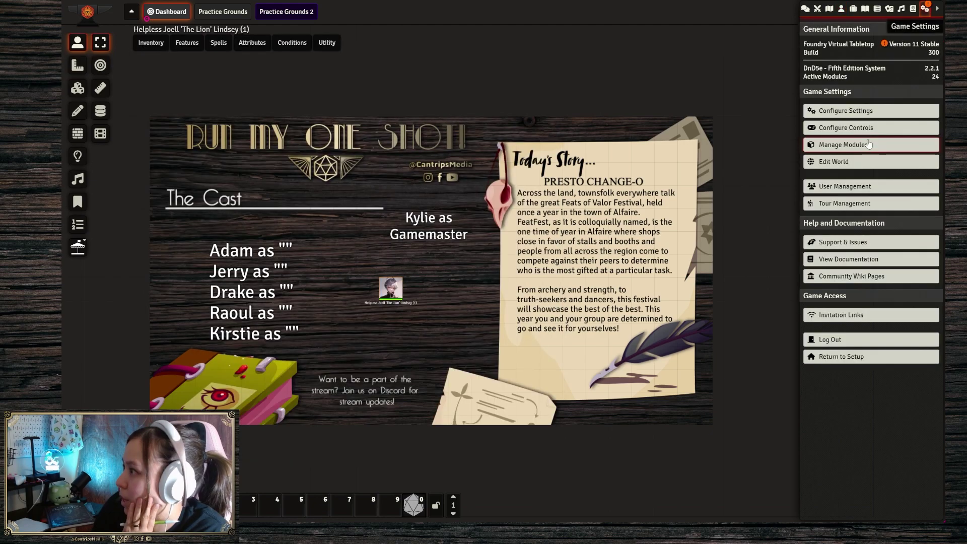
Step: Enable the Monk's TokenBar, Token Attacher and Tokenizer modules, save the module settings, and reload the world
{"action": "left_click", "coordinate": [868, 144]}
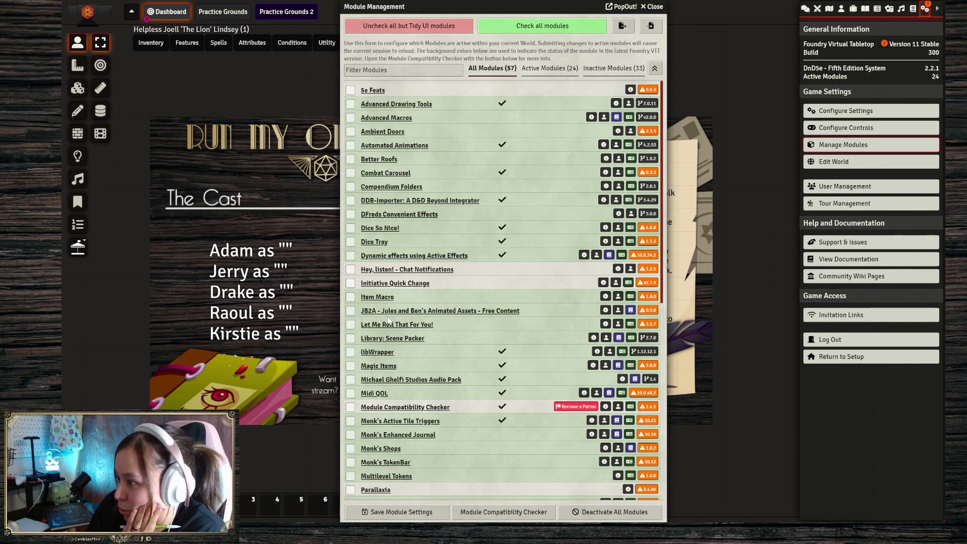
{"action": "left_click", "coordinate": [351, 462]}
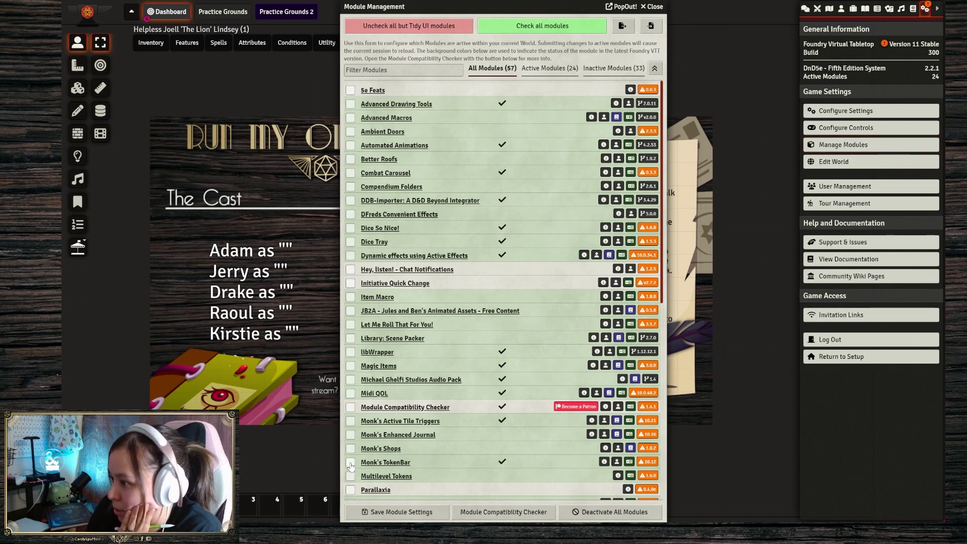
{"action": "scroll", "coordinate": [370, 367], "scroll_direction": "down", "scroll_amount": 5}
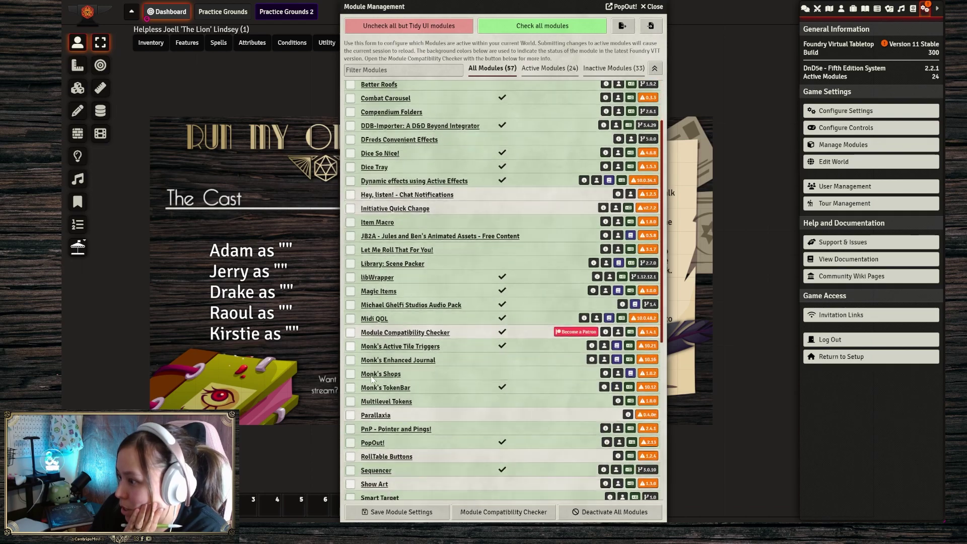
{"action": "scroll", "coordinate": [388, 409], "scroll_direction": "down", "scroll_amount": 2}
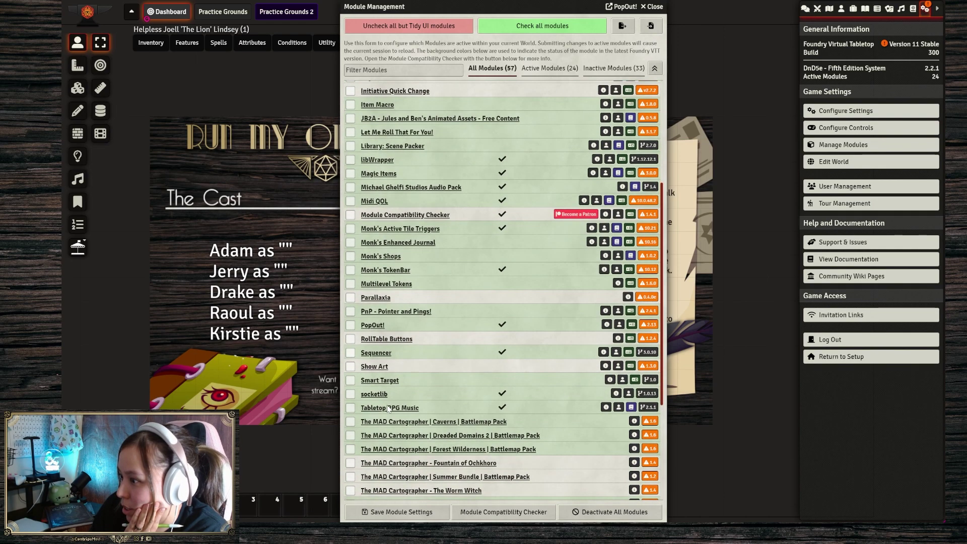
{"action": "scroll", "coordinate": [388, 409], "scroll_direction": "down", "scroll_amount": 5}
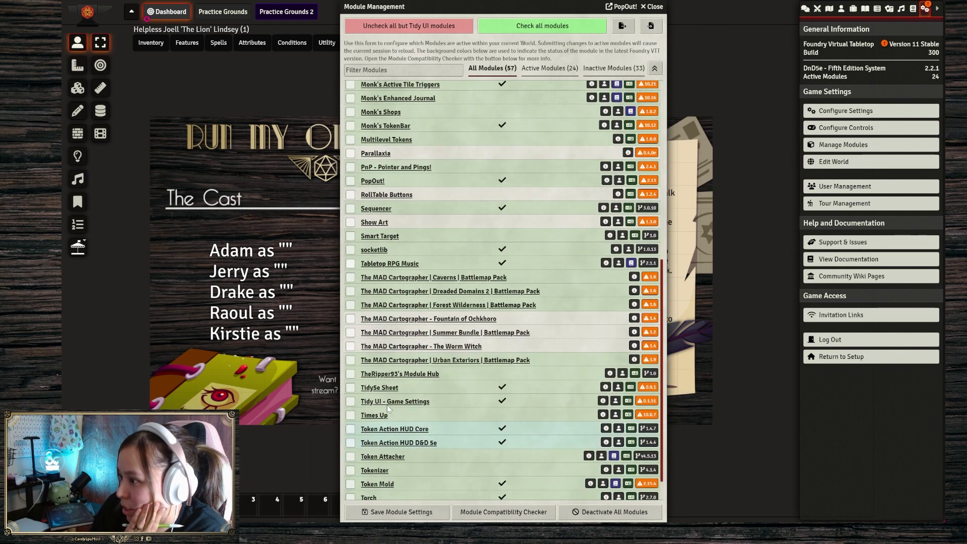
{"action": "scroll", "coordinate": [392, 415], "scroll_direction": "down", "scroll_amount": 1}
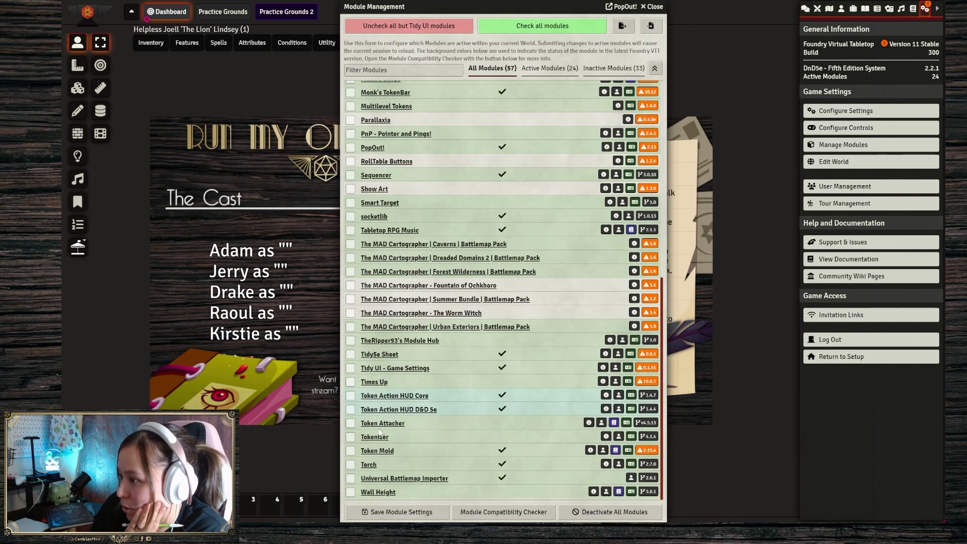
{"action": "left_click", "coordinate": [355, 441]}
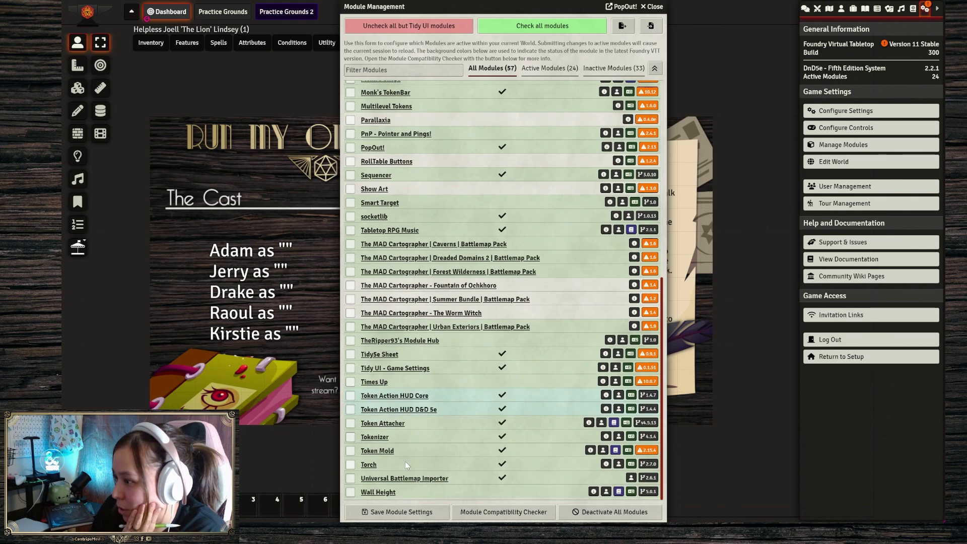
{"action": "left_click", "coordinate": [418, 517]}
{"action": "left_click", "coordinate": [479, 285]}
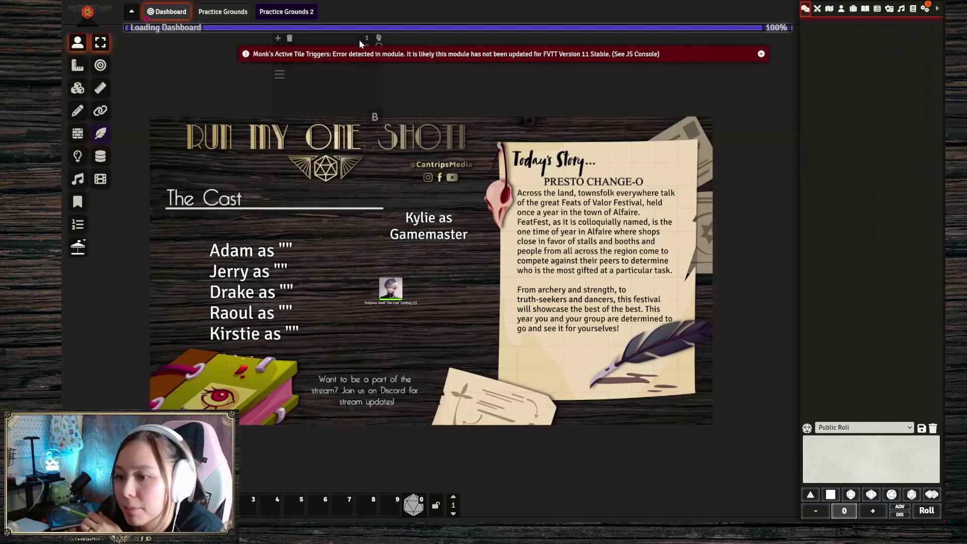
Step: Check the fourth player actor's prototype token identity settings from its character sheet
{"action": "left_click", "coordinate": [841, 8]}
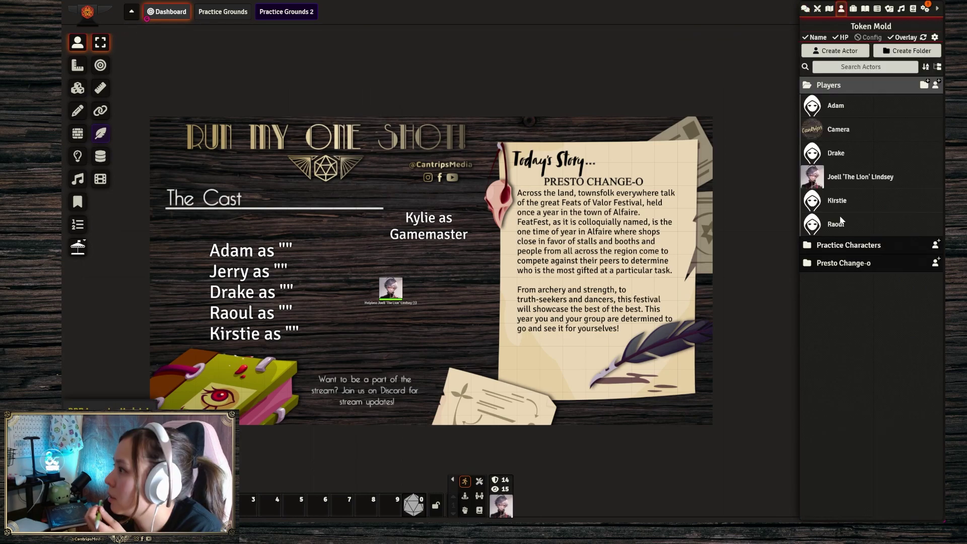
{"action": "left_click", "coordinate": [845, 177]}
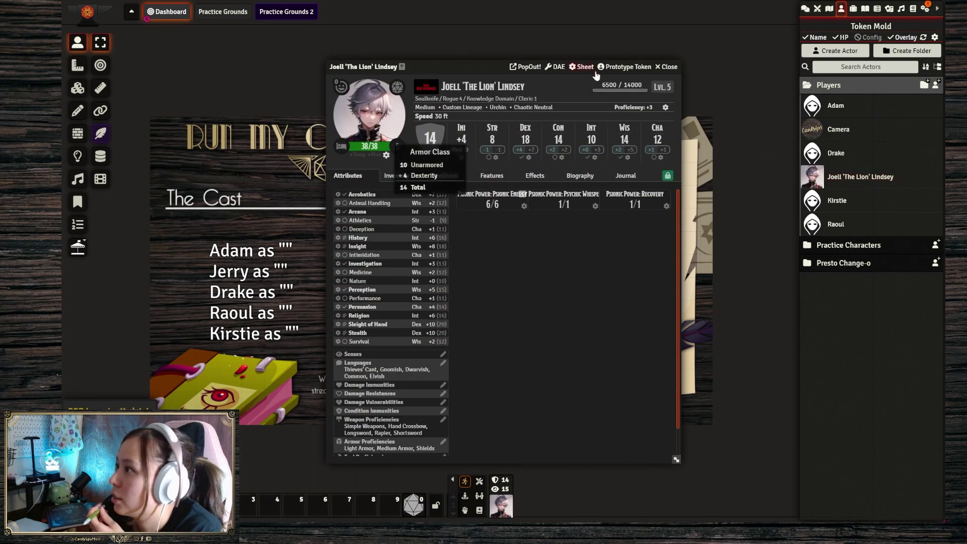
{"action": "left_click", "coordinate": [629, 67]}
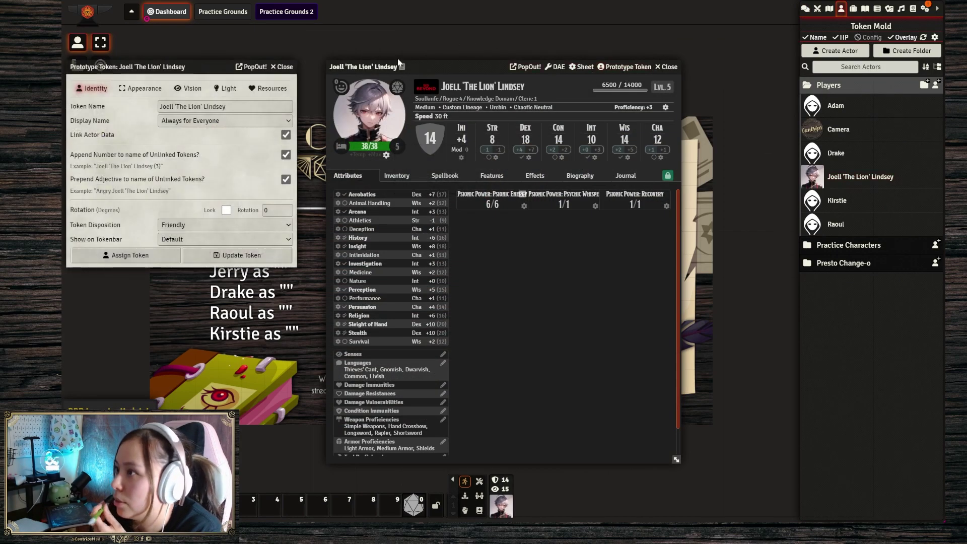
{"action": "left_click", "coordinate": [281, 66]}
Step: Generate a token with a stone ring frame from the actor's avatar in Tokenizer and apply it to the actor
{"action": "right_click", "coordinate": [388, 142]}
{"action": "left_click", "coordinate": [418, 188]}
{"action": "left_click_drag", "start_coordinate": [559, 111], "coordinate": [437, 51]}
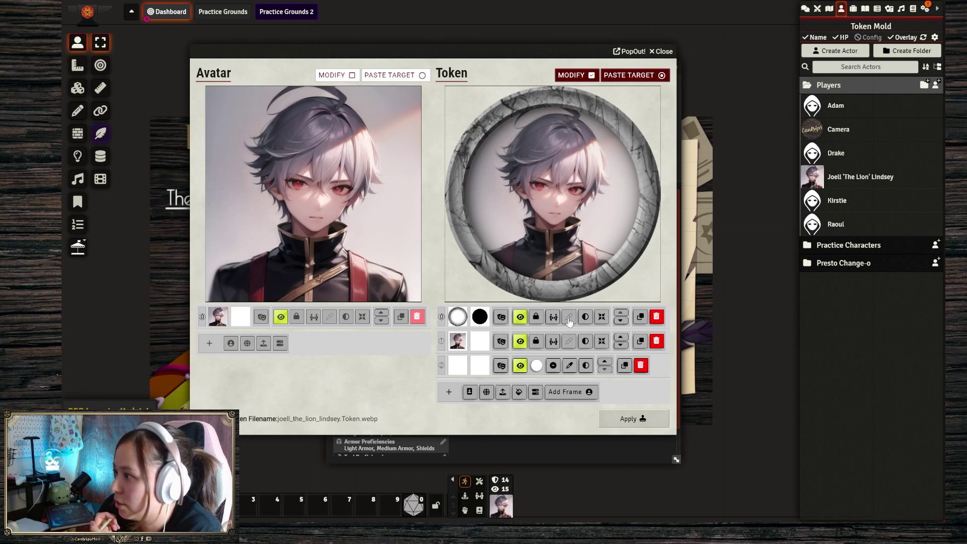
{"action": "left_click", "coordinate": [500, 318]}
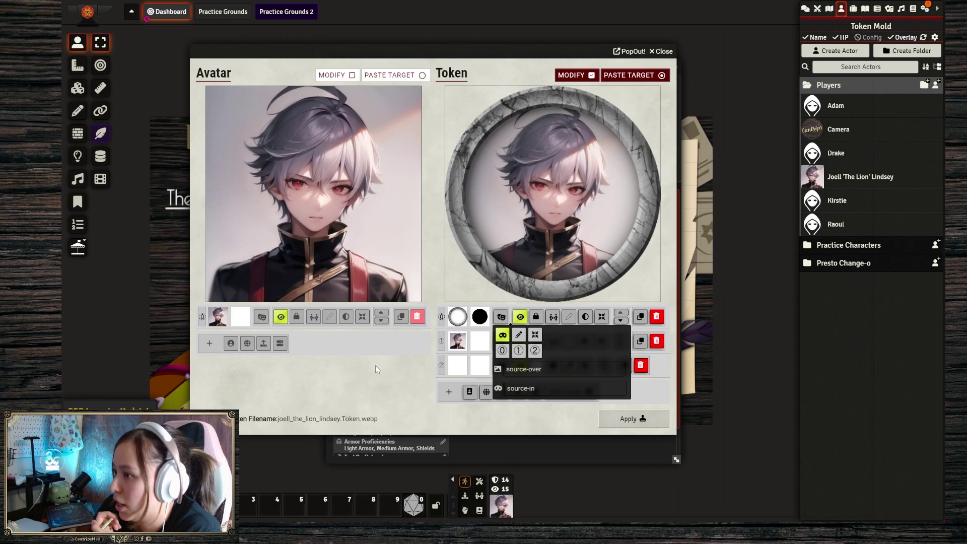
{"action": "left_click", "coordinate": [502, 319]}
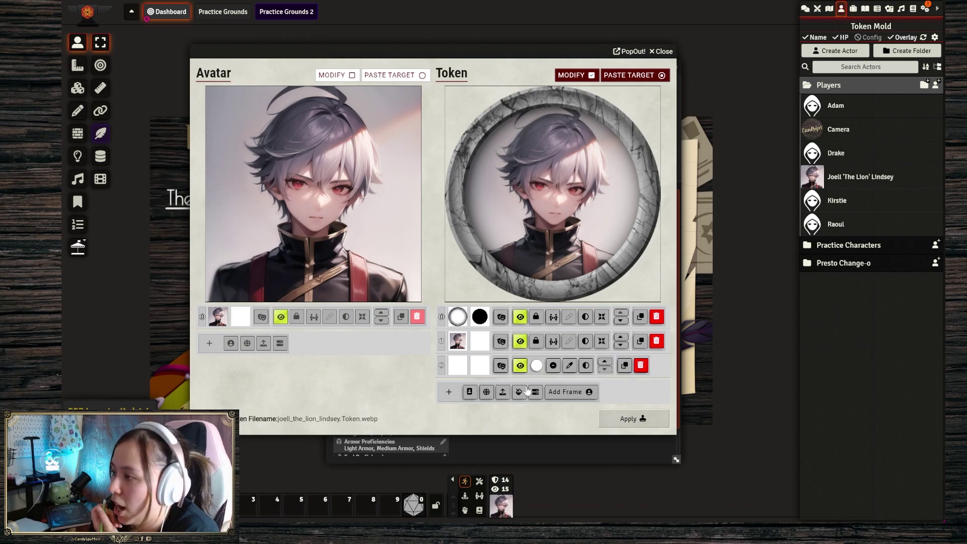
{"action": "left_click", "coordinate": [639, 422]}
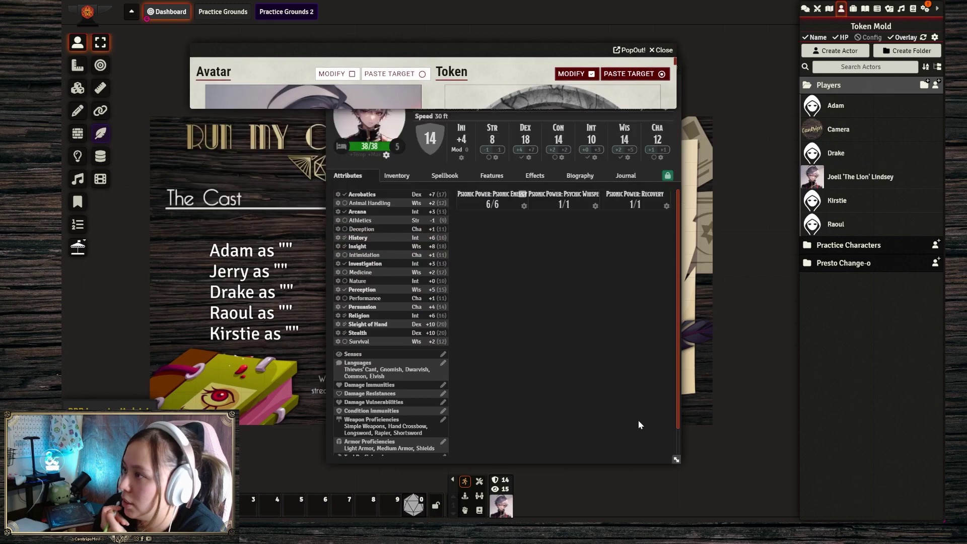
{"action": "left_click", "coordinate": [669, 67]}
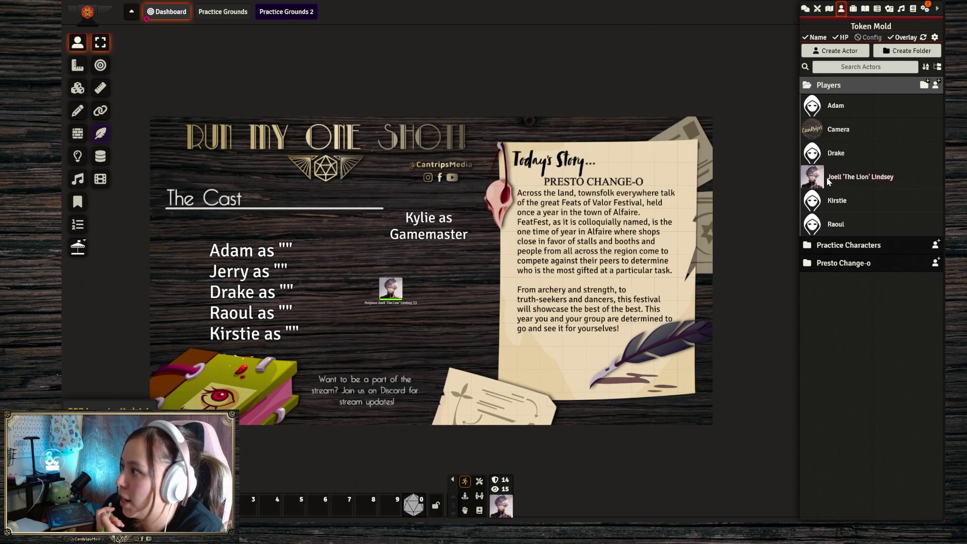
Step: Replace the actor's token on the Dashboard scene with the stone-ring version, placed just beside the cast list
{"action": "left_click", "coordinate": [833, 185]}
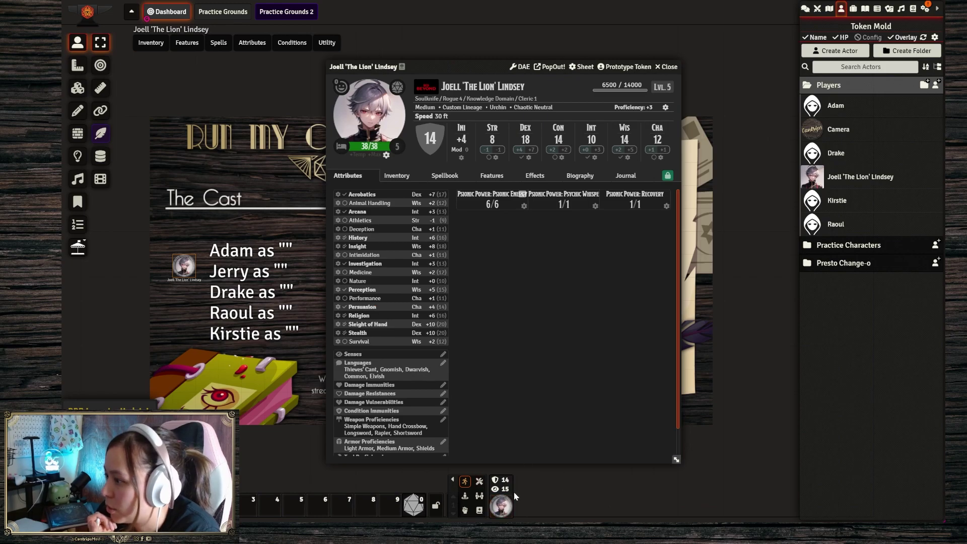
{"action": "left_click", "coordinate": [669, 67]}
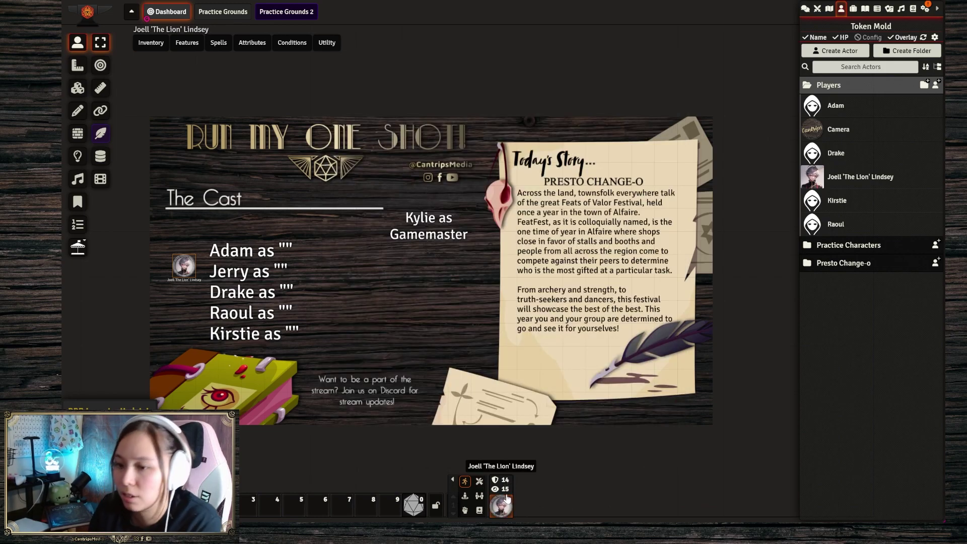
{"action": "scroll", "coordinate": [71, 187], "scroll_direction": "up", "scroll_amount": 5}
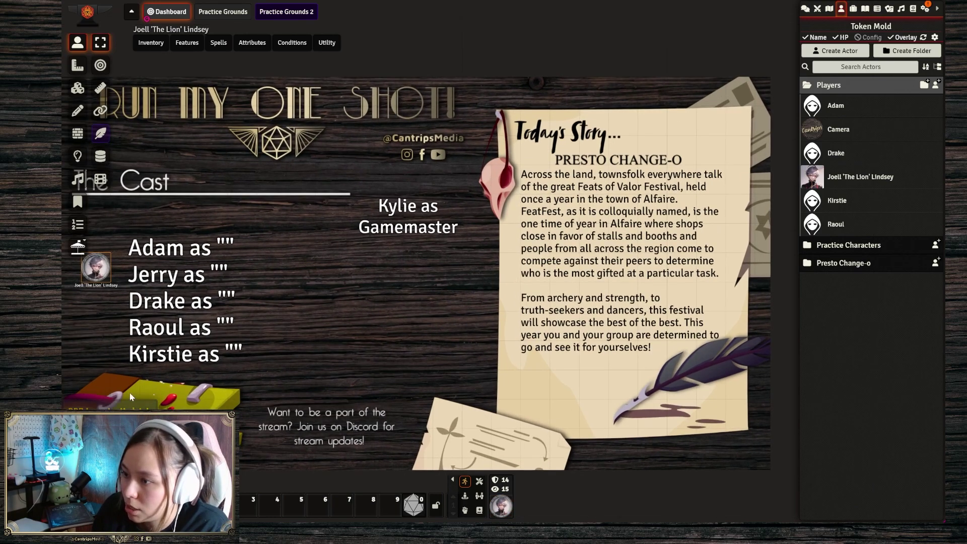
{"action": "left_click_drag", "start_coordinate": [172, 302], "coordinate": [325, 361]}
{"action": "scroll", "coordinate": [483, 381], "scroll_direction": "up", "scroll_amount": 5}
{"action": "mouse_move", "coordinate": [482, 381]}
{"action": "left_mouse_down"}
{"action": "mouse_move", "coordinate": [430, 258]}
{"action": "mouse_move", "coordinate": [417, 297]}
{"action": "left_mouse_up"}
{"action": "scroll", "coordinate": [430, 256], "scroll_direction": "down", "scroll_amount": 5}
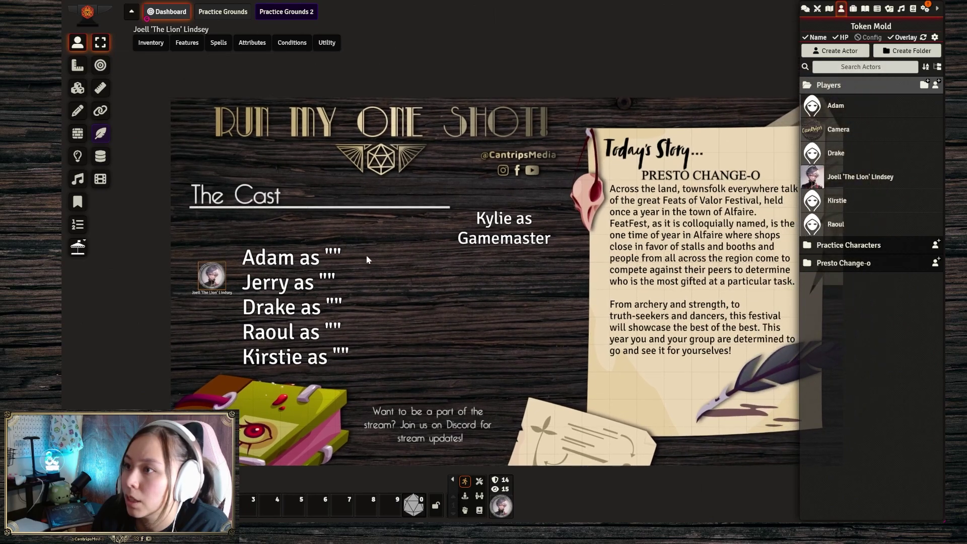
Step: Fill in the character's full name between the quotation marks of the second player entry in the Dashboard's cast text
{"action": "left_click", "coordinate": [79, 111]}
{"action": "left_click", "coordinate": [322, 300]}
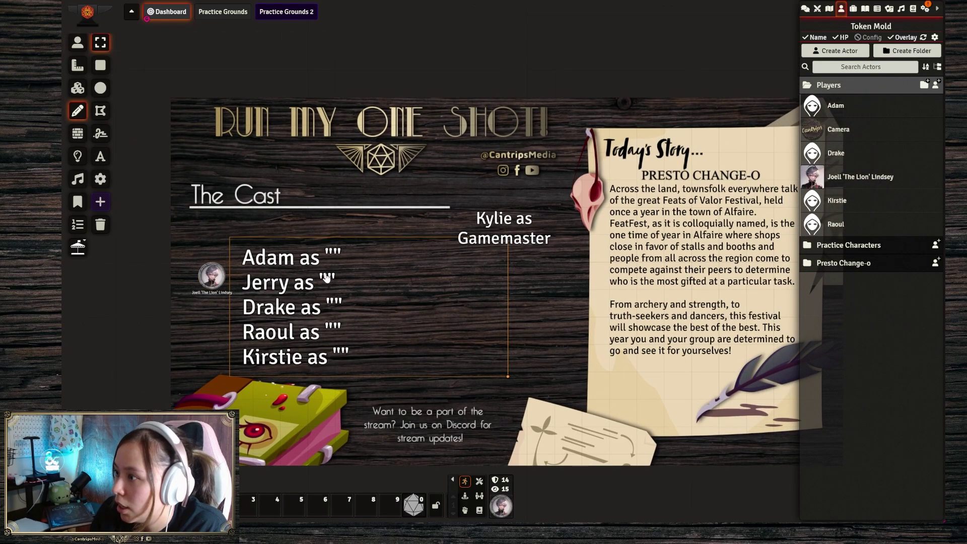
{"action": "double_click", "coordinate": [326, 278]}
{"action": "left_click", "coordinate": [590, 202]}
{"action": "type", "text": "'The Lion' Lindsey"}
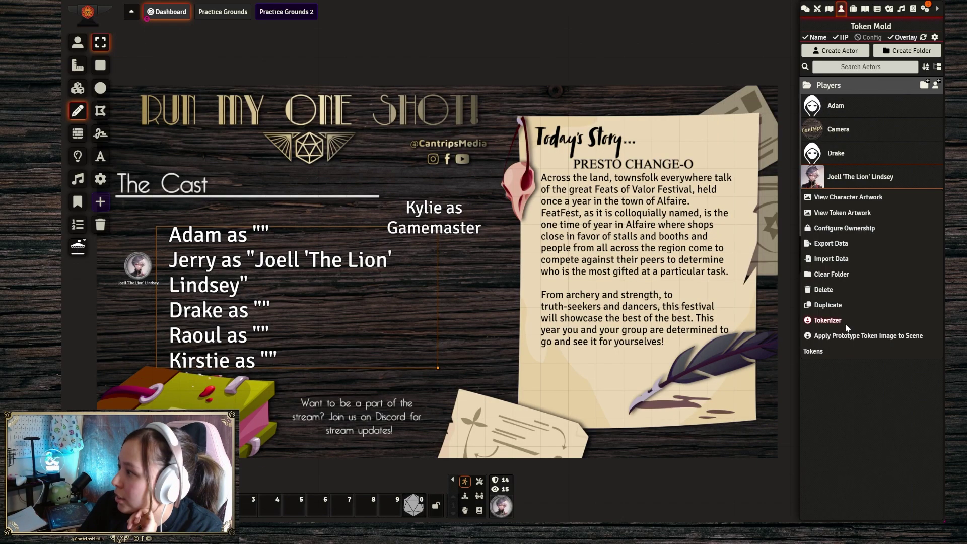
Step: Replace the actor's Tokenizer layers with the portrait image framed by daggers and pouches, remove the white background layer, and apply it
{"action": "left_click", "coordinate": [828, 321]}
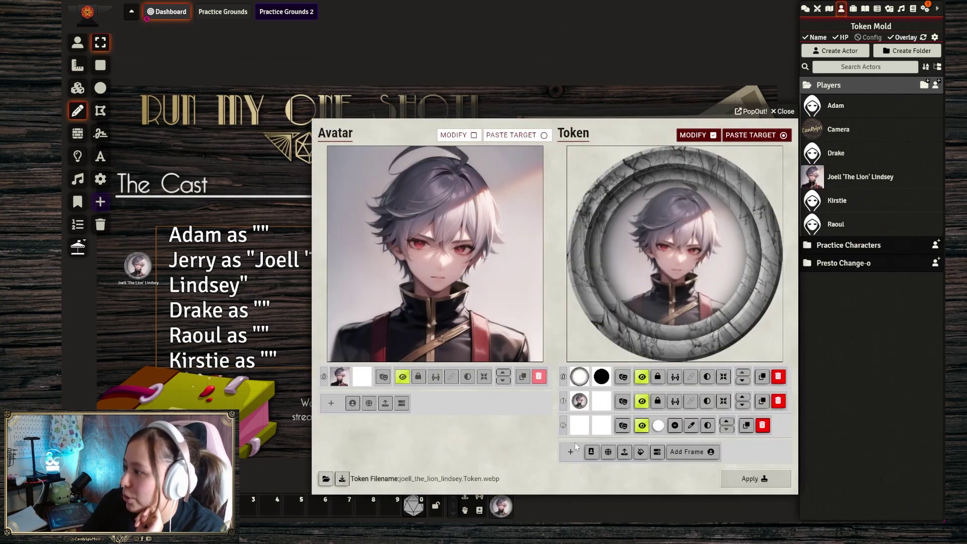
{"action": "left_click", "coordinate": [779, 401]}
{"action": "left_click", "coordinate": [779, 377]}
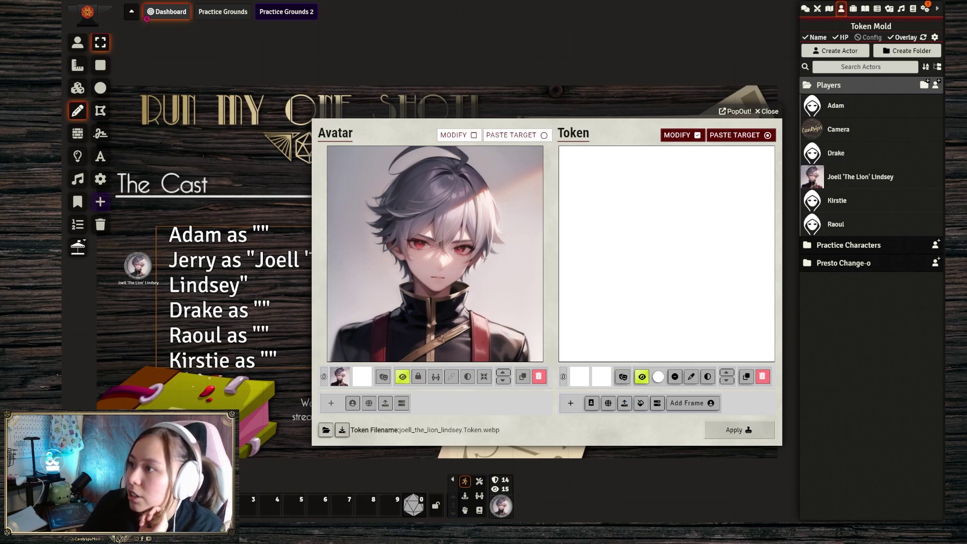
{"action": "double_click", "coordinate": [584, 318]}
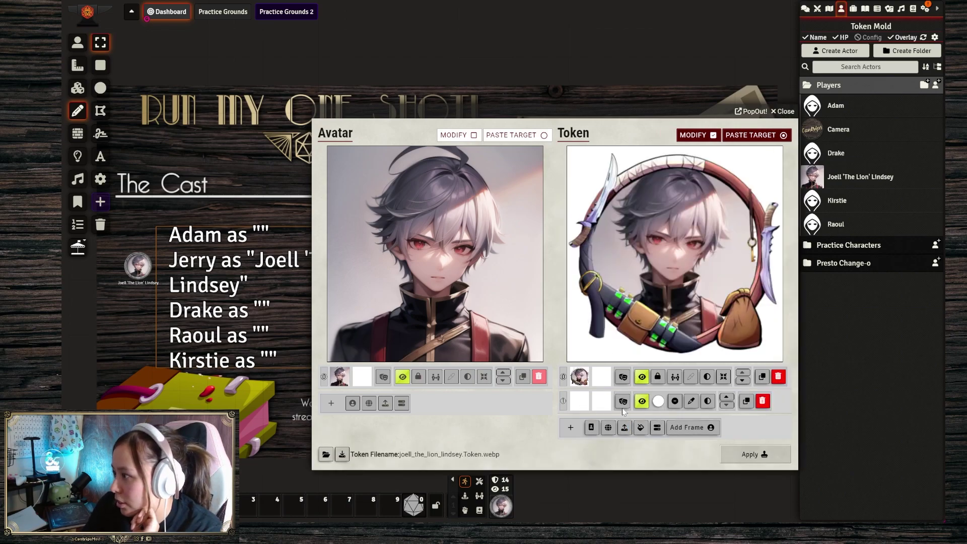
{"action": "left_click", "coordinate": [763, 402]}
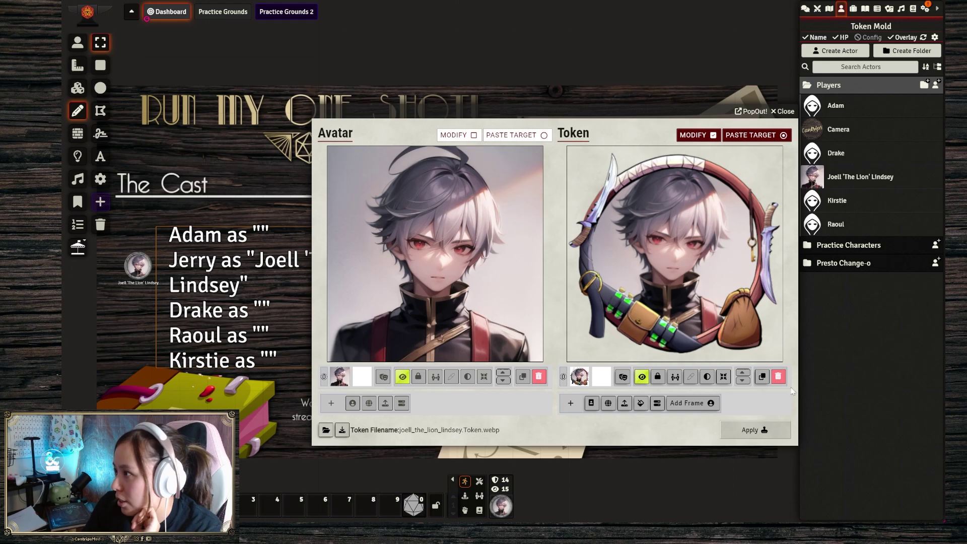
{"action": "left_click", "coordinate": [759, 431]}
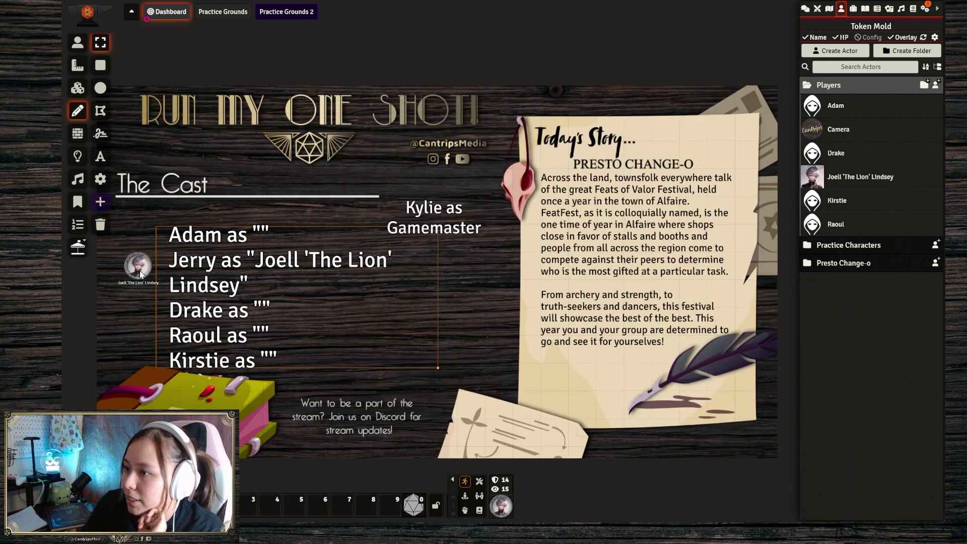
Step: Apply the actor's prototype token image to its scene tokens and inspect the updated token beside the cast list
{"action": "right_click", "coordinate": [849, 181]}
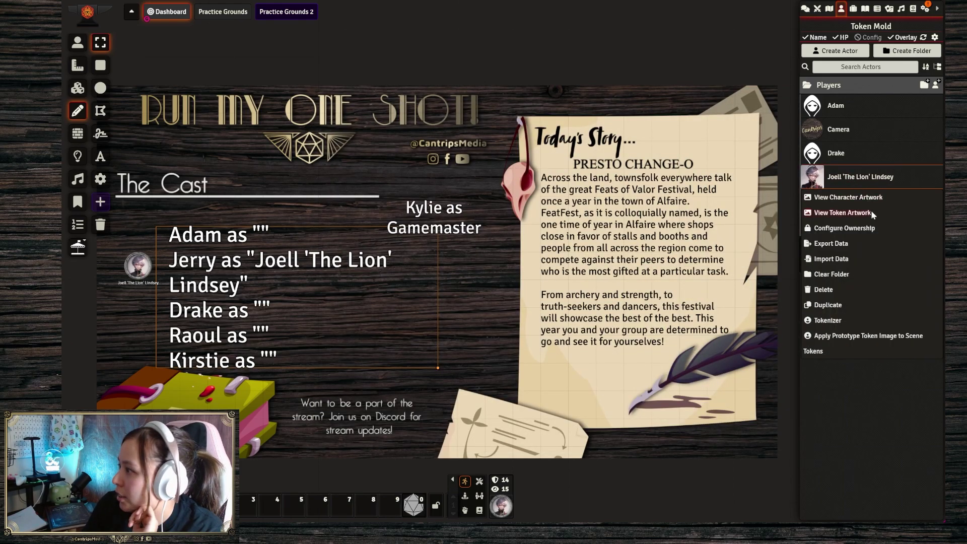
{"action": "left_click", "coordinate": [875, 337]}
{"action": "scroll", "coordinate": [130, 269], "scroll_direction": "up", "scroll_amount": 5}
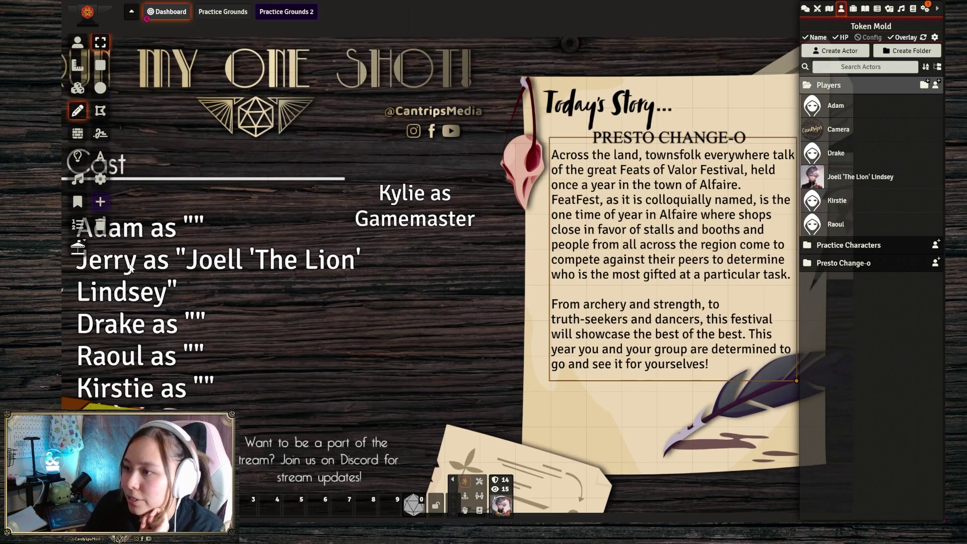
{"action": "scroll", "coordinate": [130, 269], "scroll_direction": "up", "scroll_amount": 5}
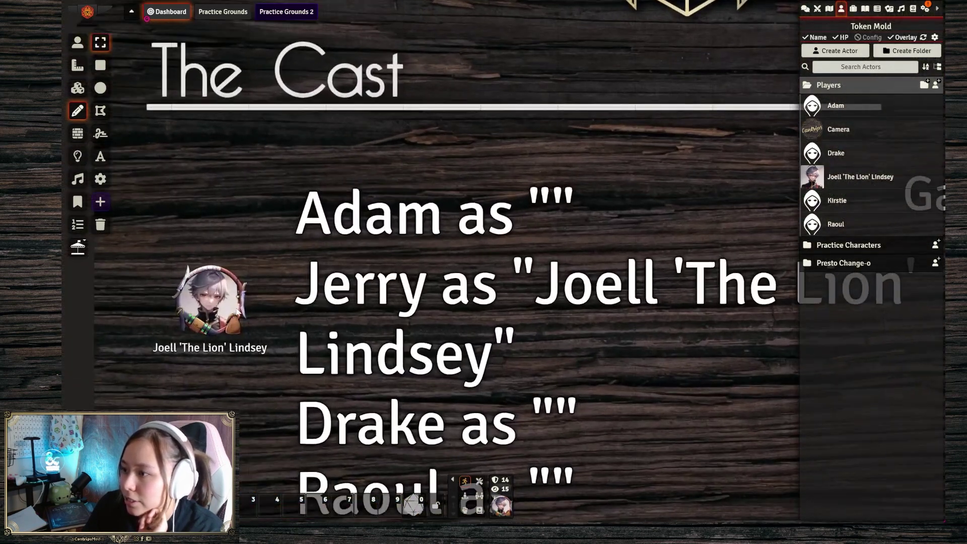
{"action": "scroll", "coordinate": [165, 268], "scroll_direction": "down", "scroll_amount": 5}
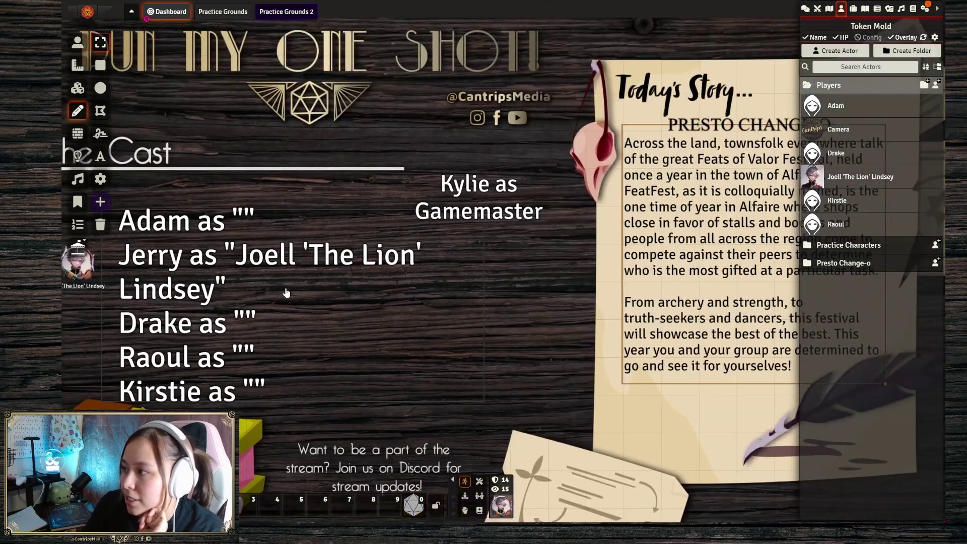